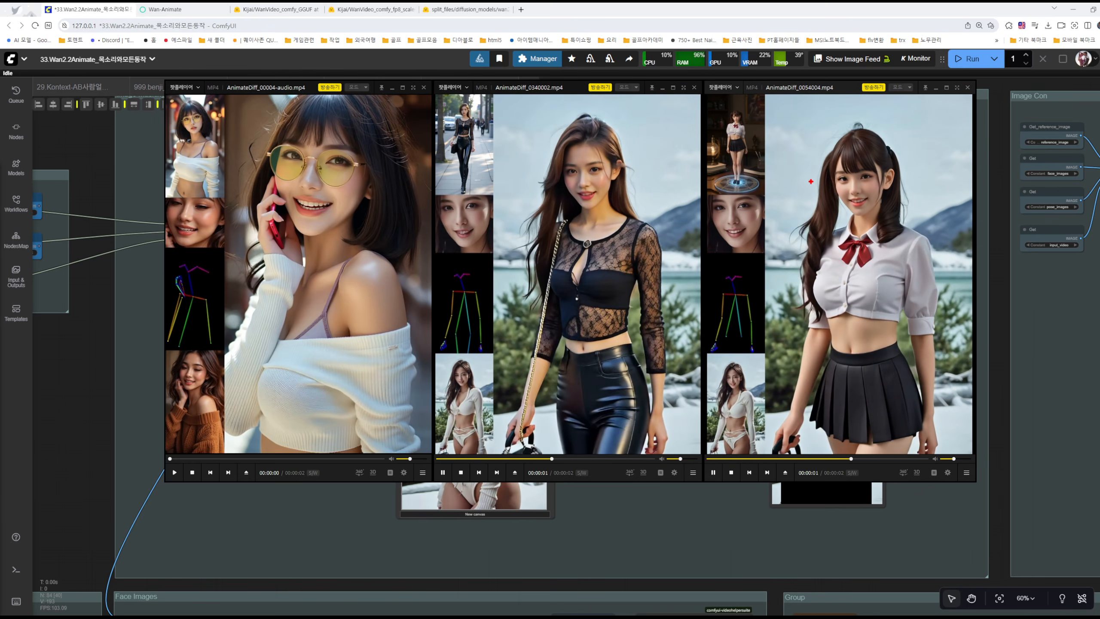
- Circle in red the third video's four input thumbnails and the main character in each of the three result videos, and clear the markings
mouse_move(752, 164)
left_mouse_down()
mouse_move(696, 127)
mouse_move(764, 136)
mouse_move(694, 110)
mouse_move(714, 180)
mouse_move(747, 117)
left_mouse_up()
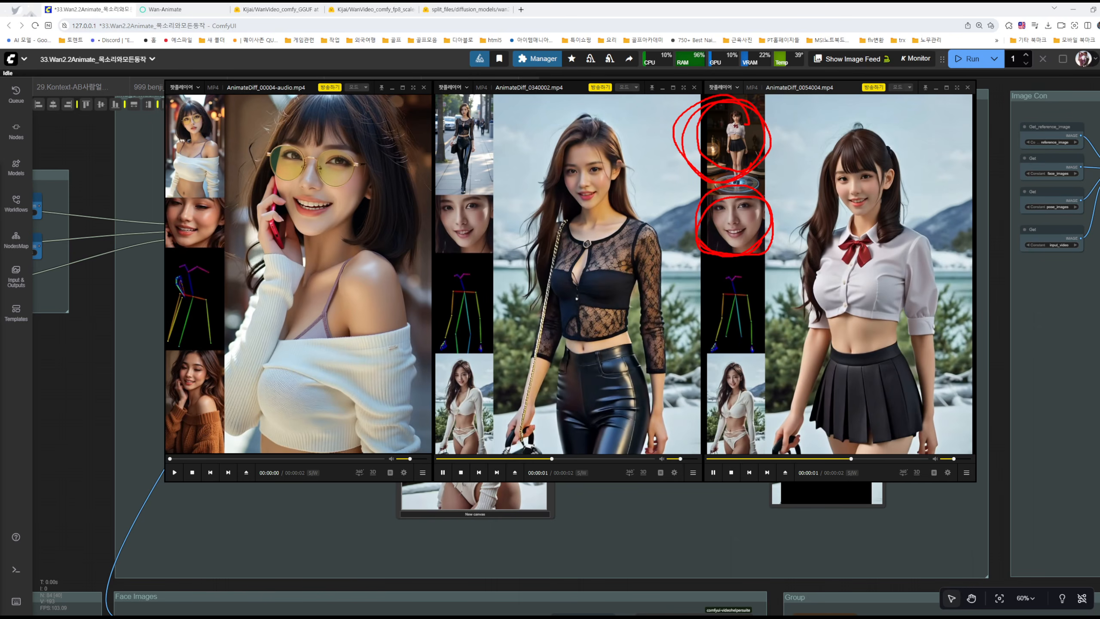
mouse_move(758, 332)
left_mouse_down()
mouse_move(766, 282)
mouse_move(765, 340)
left_mouse_up()
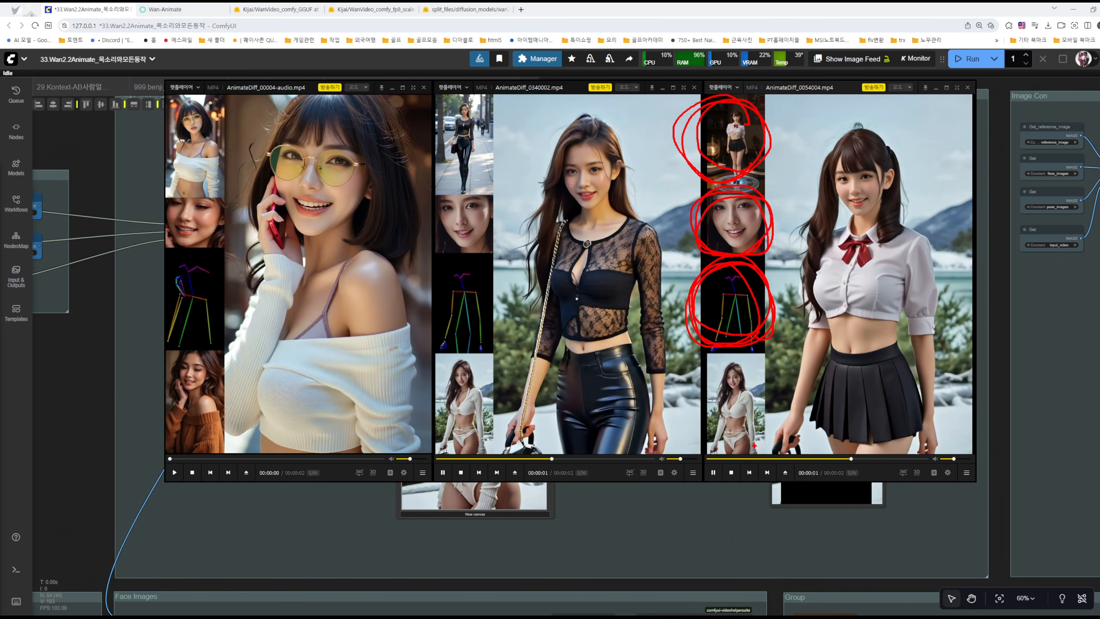
mouse_move(755, 451)
left_mouse_down()
mouse_move(775, 413)
mouse_move(761, 429)
left_mouse_up()
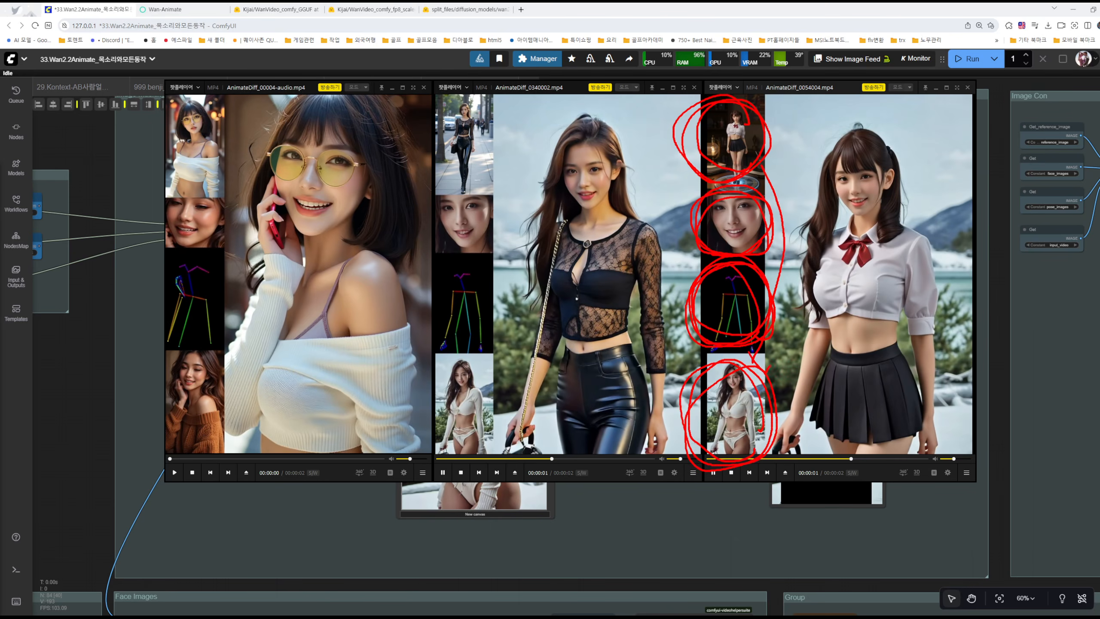
mouse_move(935, 268)
left_mouse_down()
mouse_move(913, 303)
mouse_move(879, 266)
left_mouse_up()
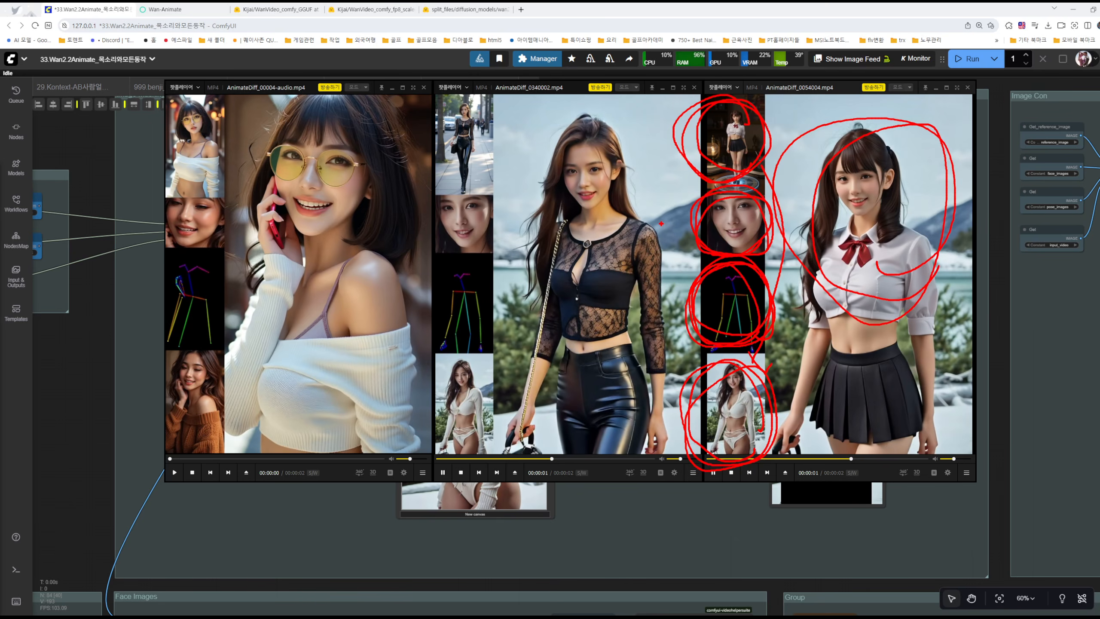
mouse_move(661, 223)
left_mouse_down()
mouse_move(613, 118)
mouse_move(569, 286)
left_mouse_up()
mouse_move(410, 241)
left_mouse_down()
mouse_move(313, 266)
mouse_move(363, 242)
mouse_move(372, 204)
left_mouse_up()
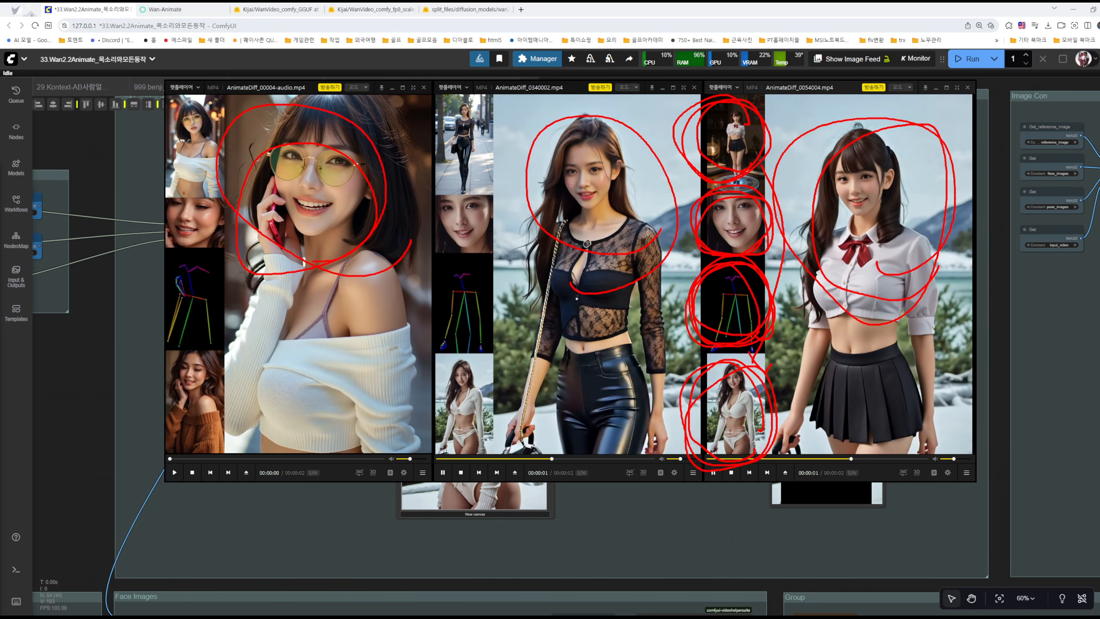
key("Escape")
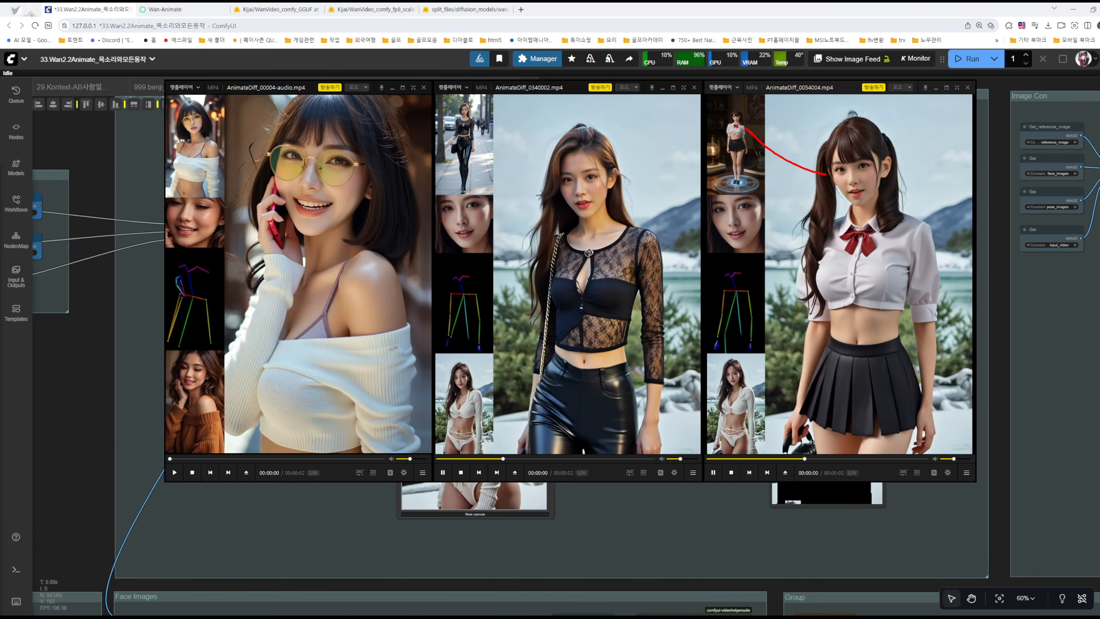
- Mark in red how the third video's reference, face, pose and source thumbnails relate to the generated character, and clear the markings
mouse_move(889, 188)
left_mouse_down()
mouse_move(837, 201)
mouse_move(879, 181)
left_mouse_up()
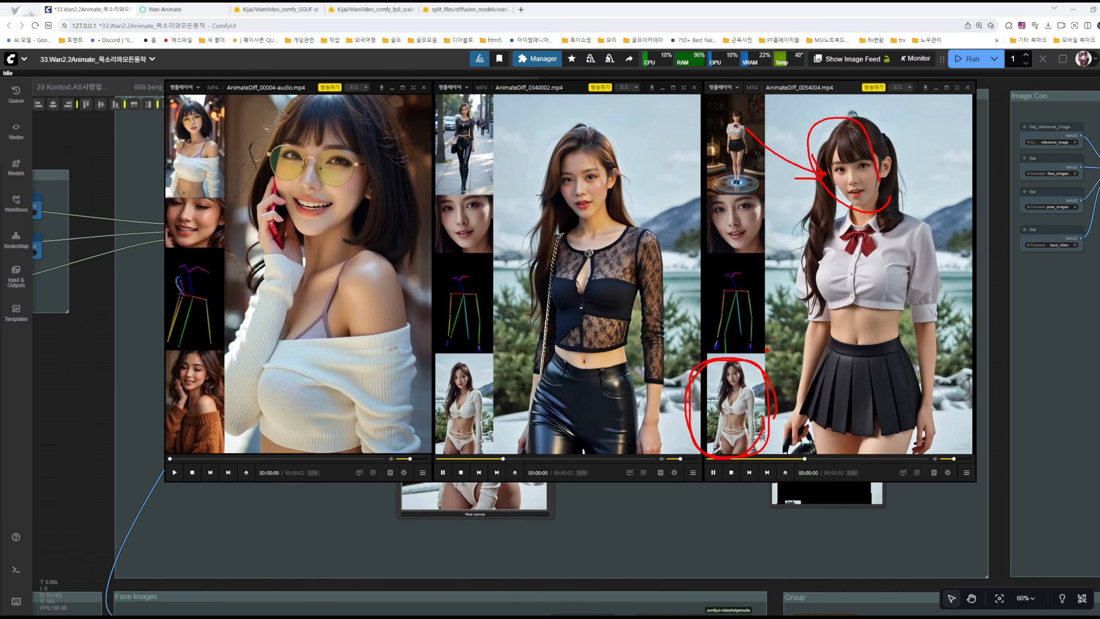
left_click_drag(714, 352, 757, 338)
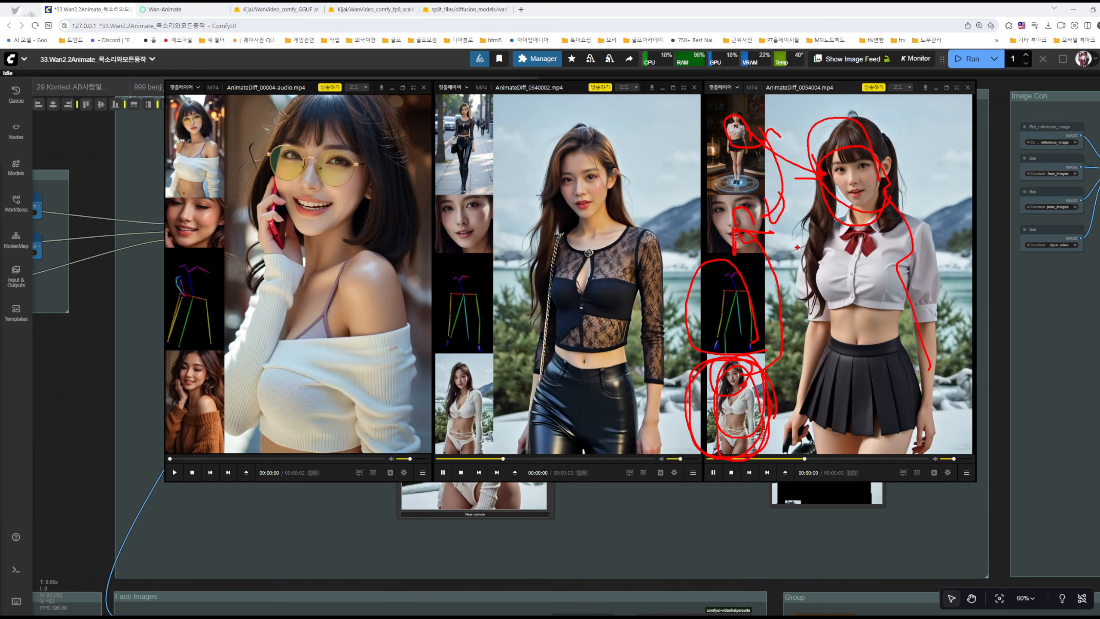
key("Escape")
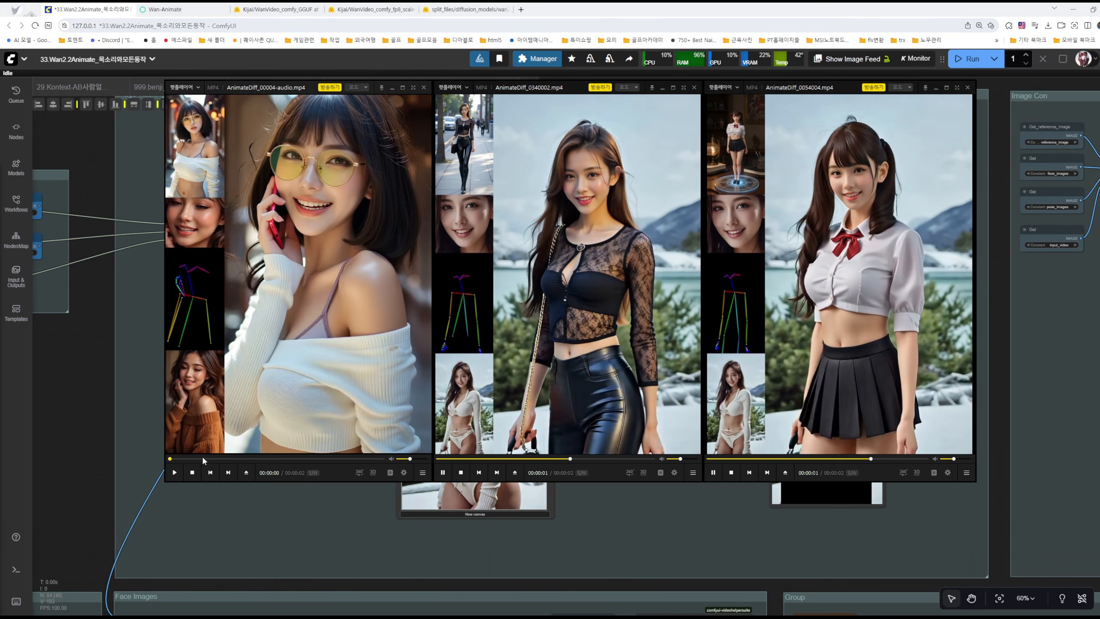
- Play the result video AnimateDiff_00004-audio.mp4 and close all three video players
left_click(174, 472)
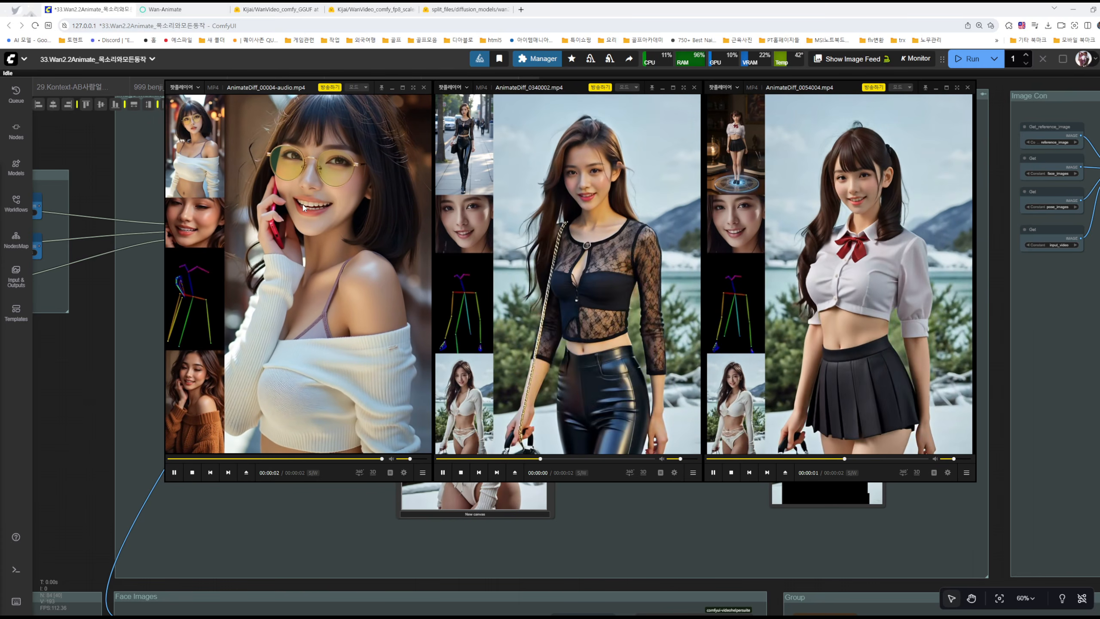
left_click(175, 471)
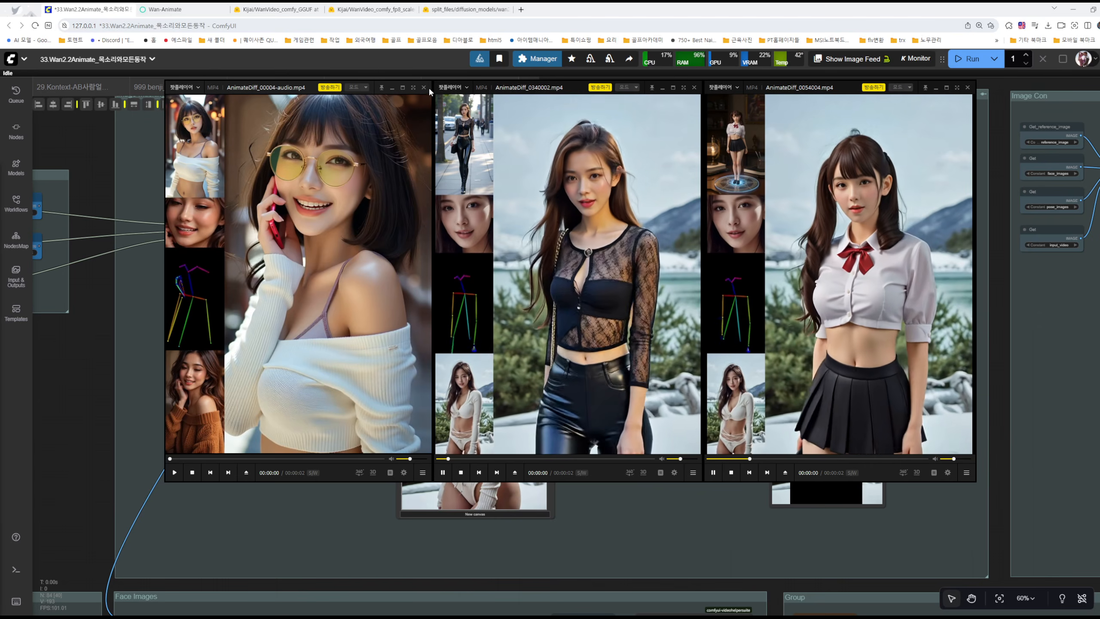
left_click(424, 87)
left_click(694, 87)
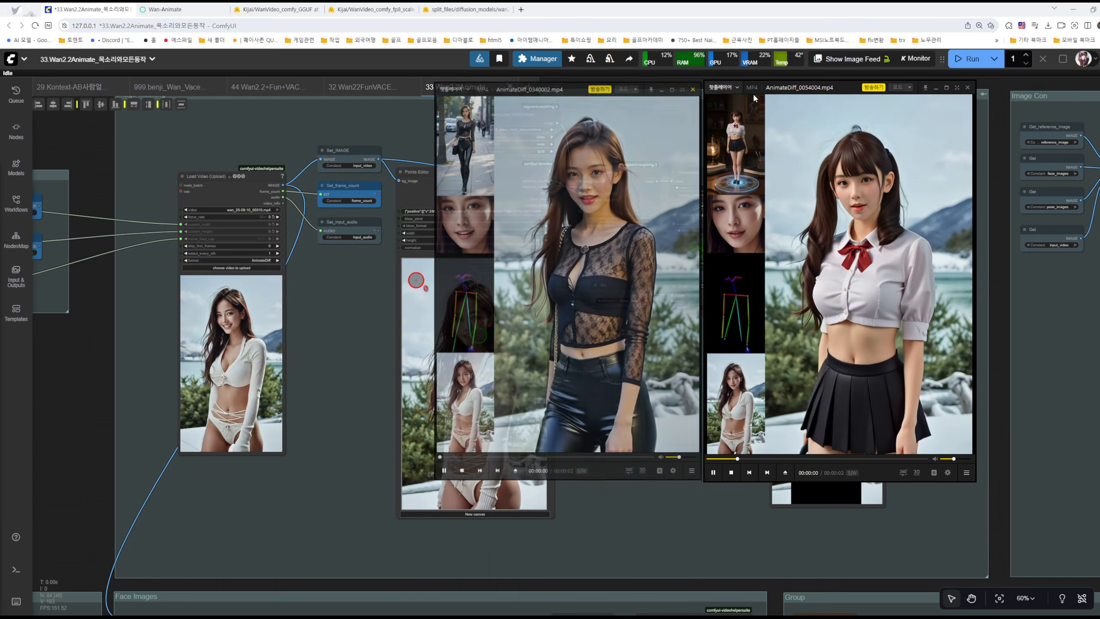
left_click(967, 88)
- Switch to the Wan-Animate project page and look over its title, example videos, abstract and method diagram
left_click(466, 11)
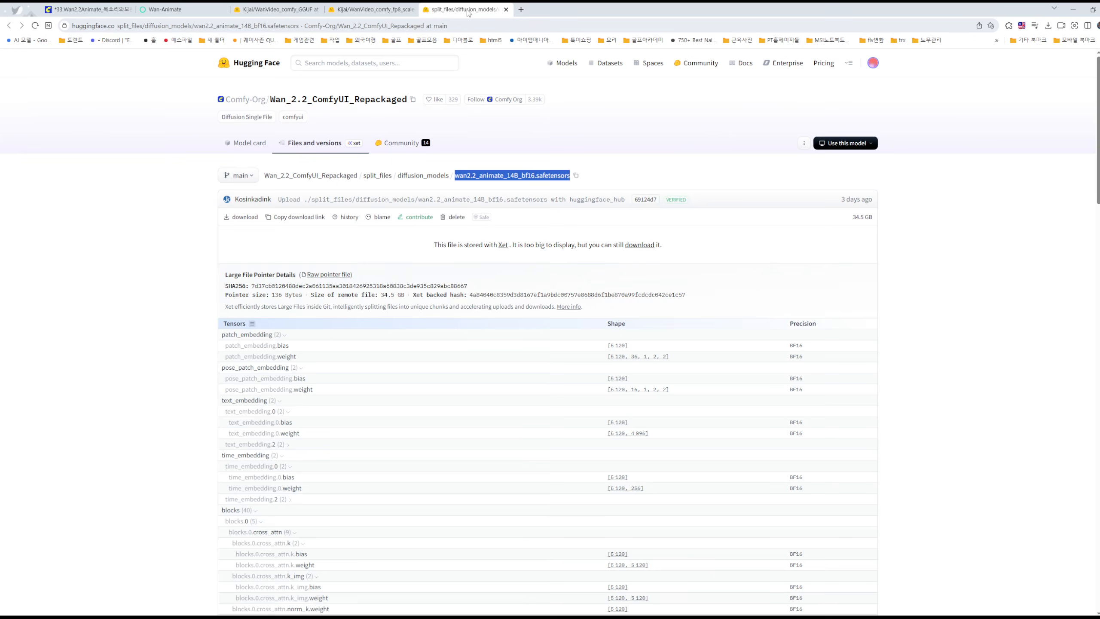
left_click(164, 10)
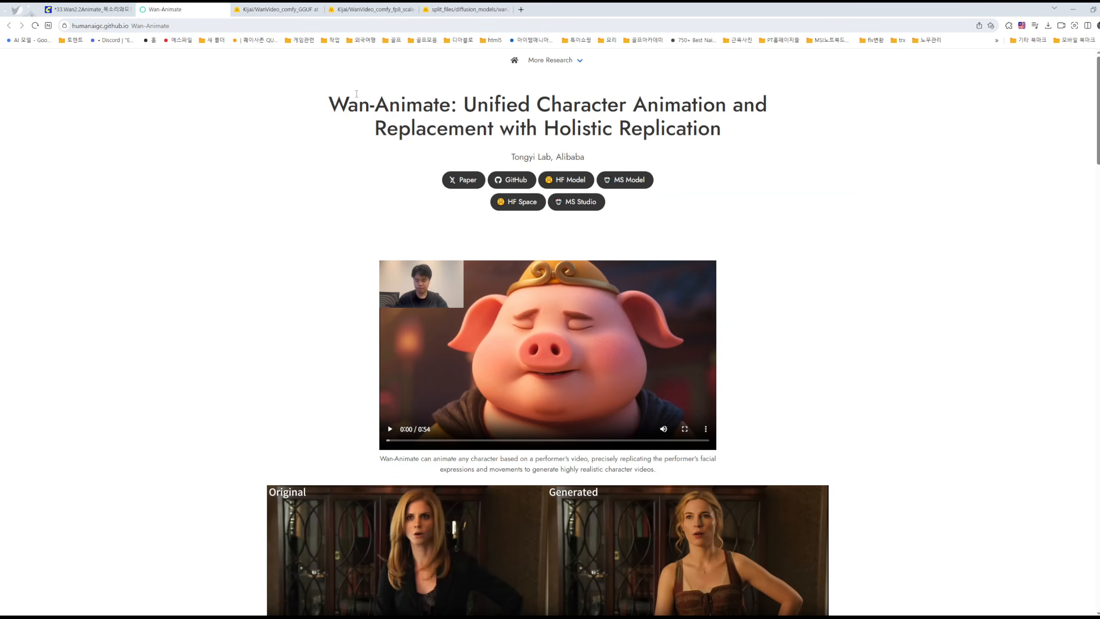
left_click_drag(332, 104, 589, 169)
scroll(837, 299, "down", 8)
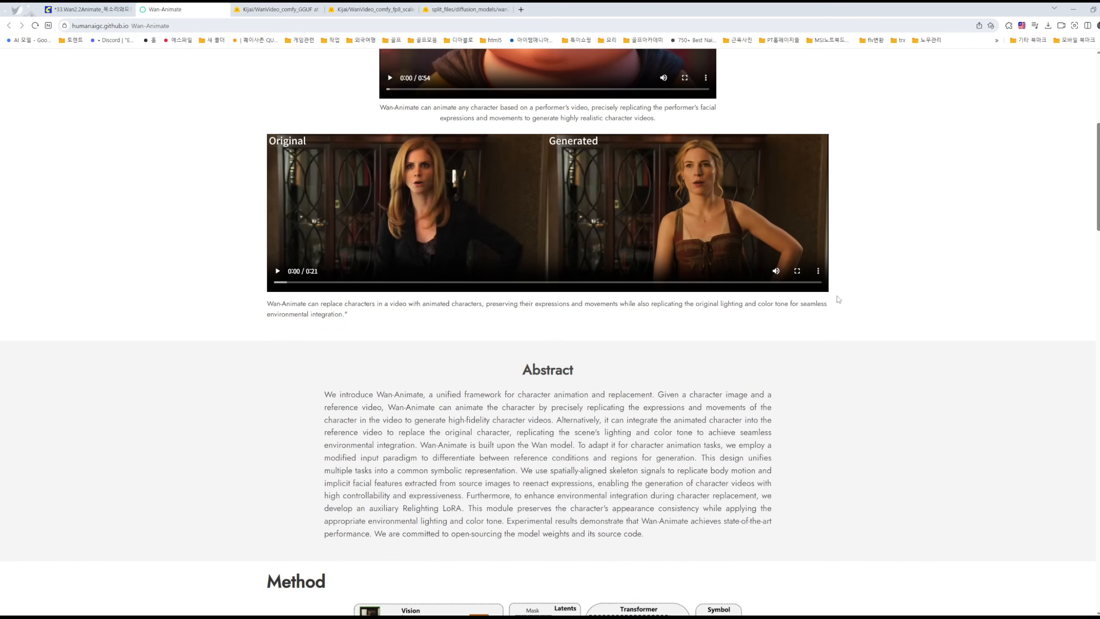
scroll(621, 195, "down", 6)
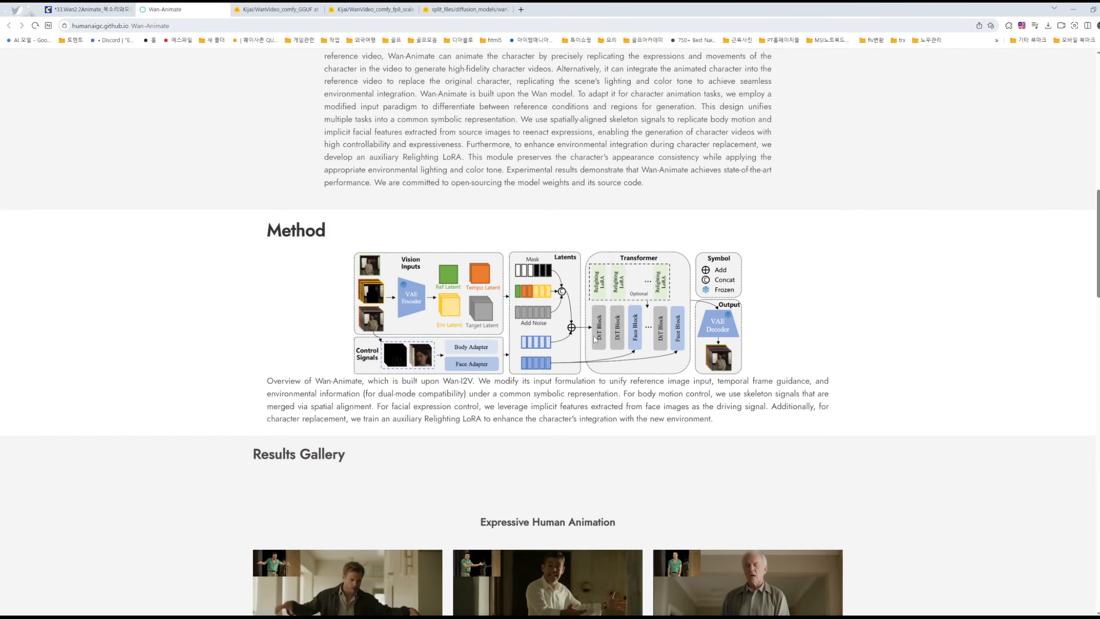
scroll(562, 297, "up", 3)
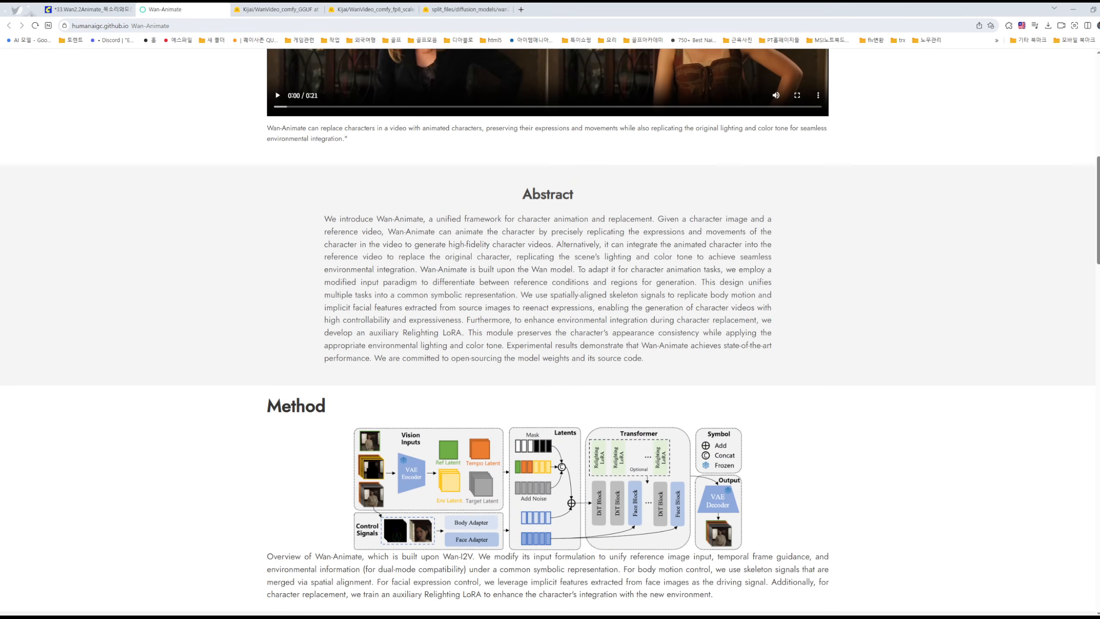
- Bring up the Notepad list of Wan-Animate web page and model download links, review it, and return to the project page
key("alt+Tab")
left_click_drag(909, 310, 914, 459)
left_click(908, 485)
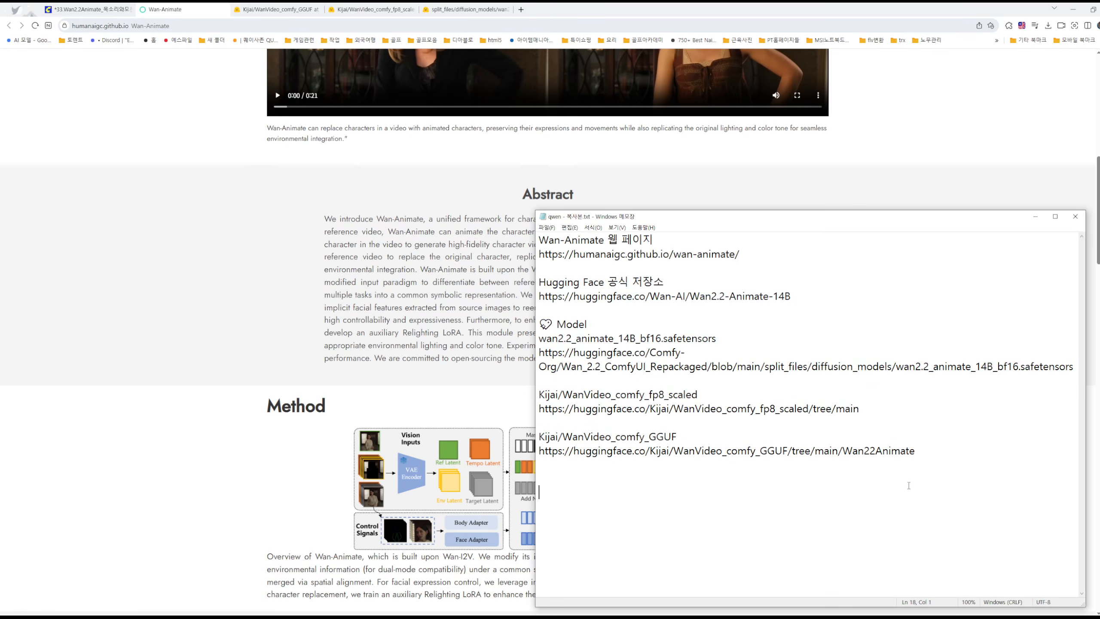
left_click(998, 184)
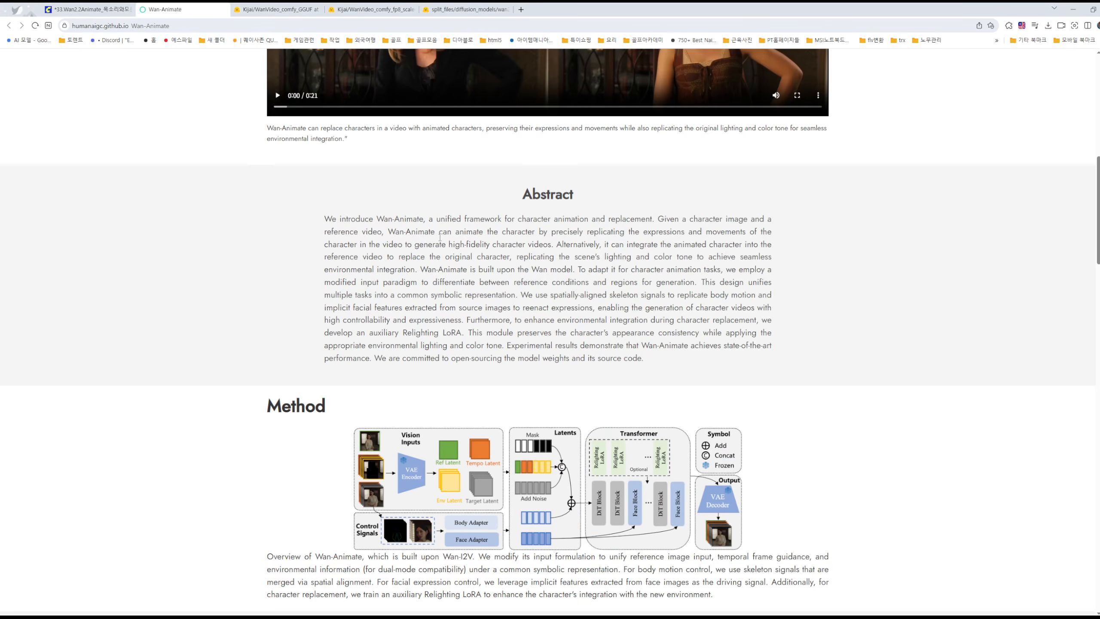
- Translate the Wan-Animate page into Korean and go through its abstract, method and results gallery
right_click(440, 236)
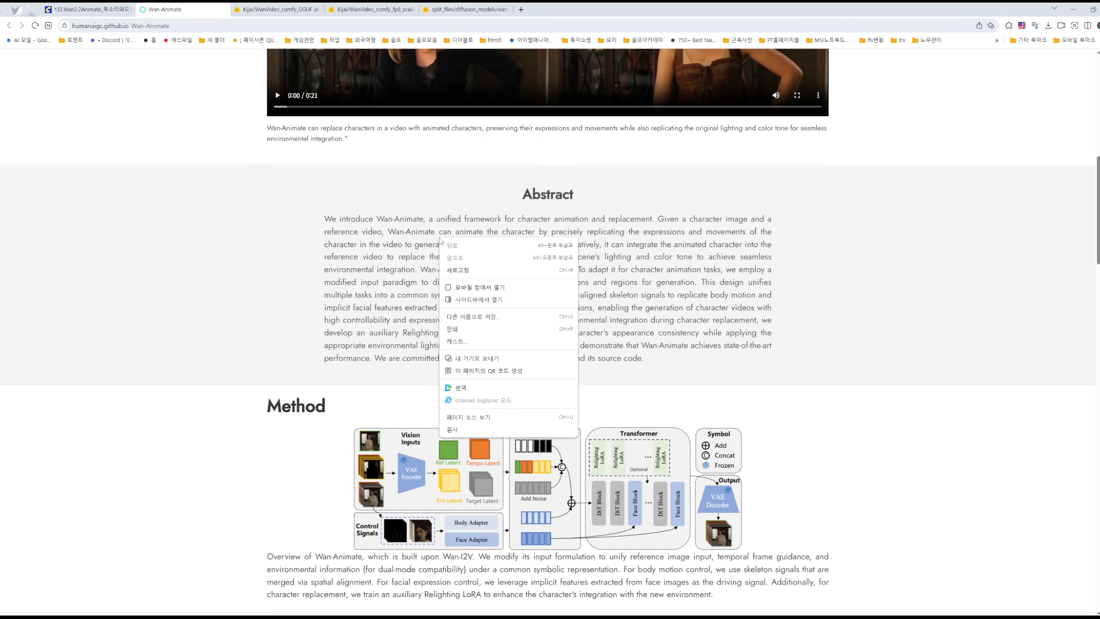
left_click(471, 393)
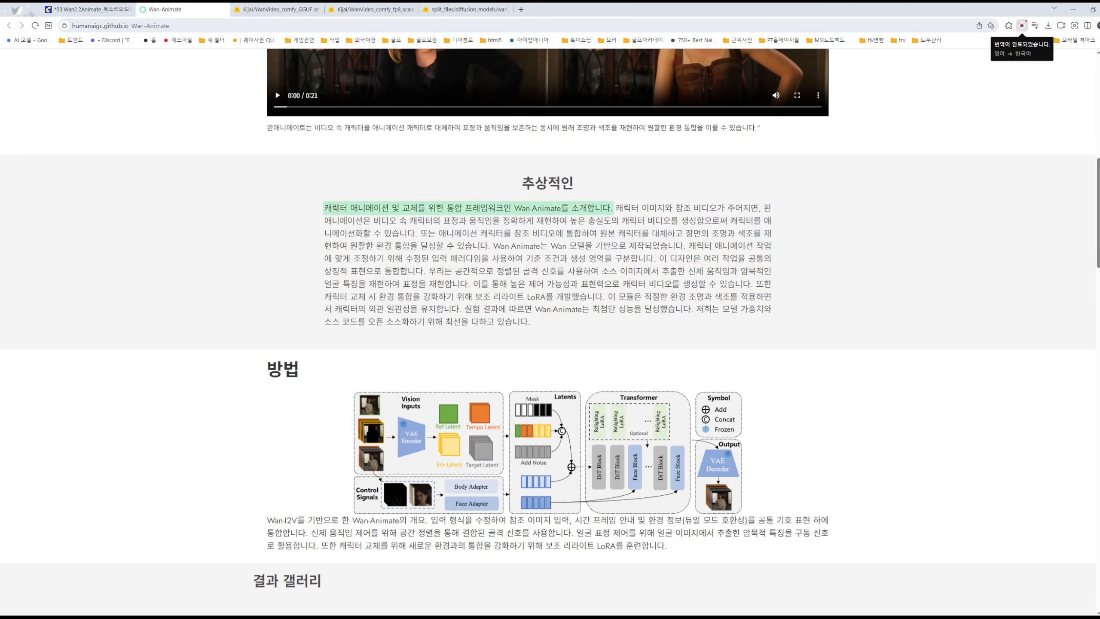
scroll(659, 290, "down", 4)
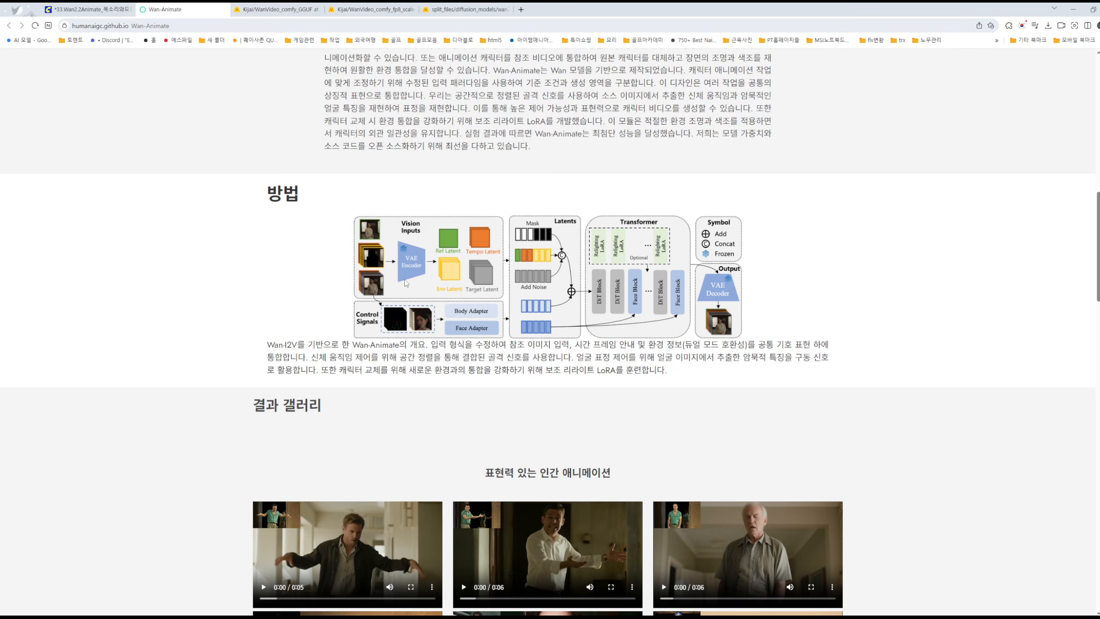
scroll(519, 238, "up", 4)
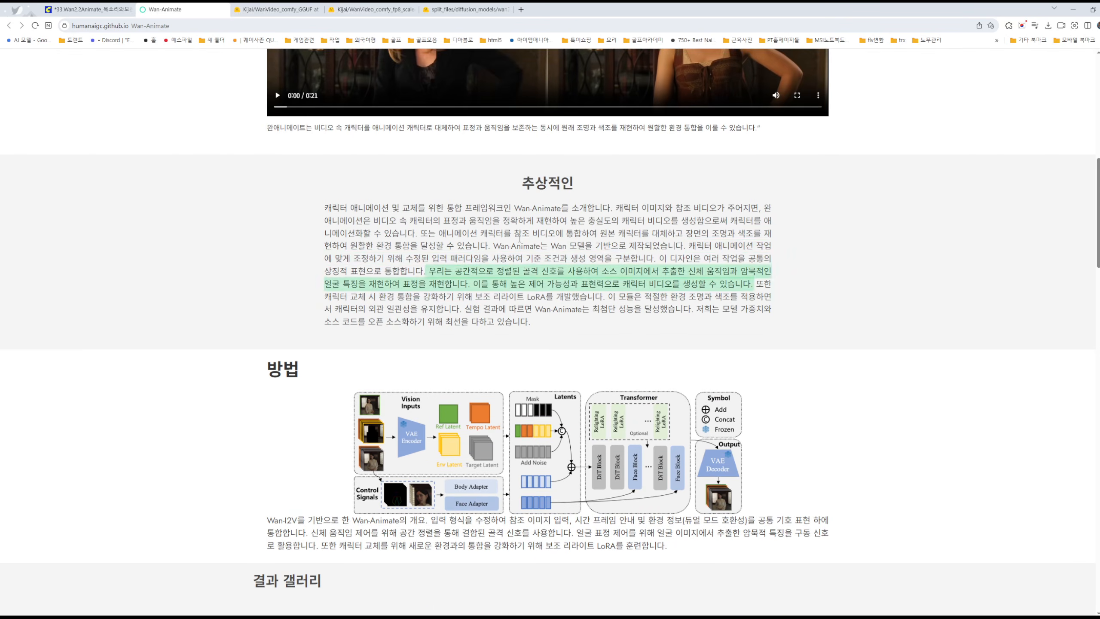
scroll(637, 273, "down", 9)
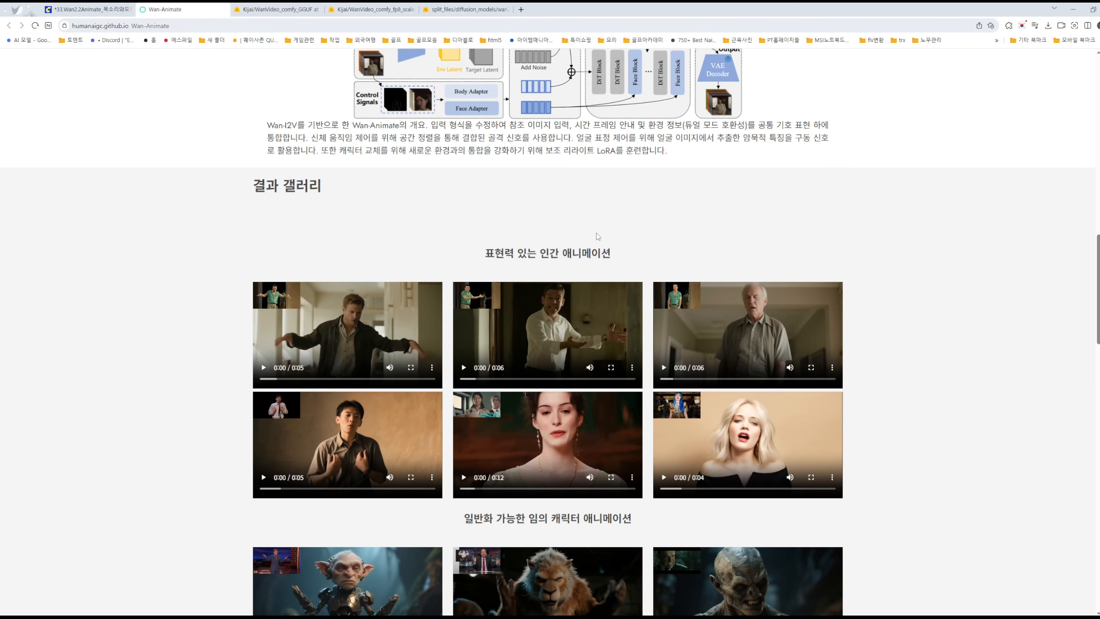
scroll(500, 218, "down", 2)
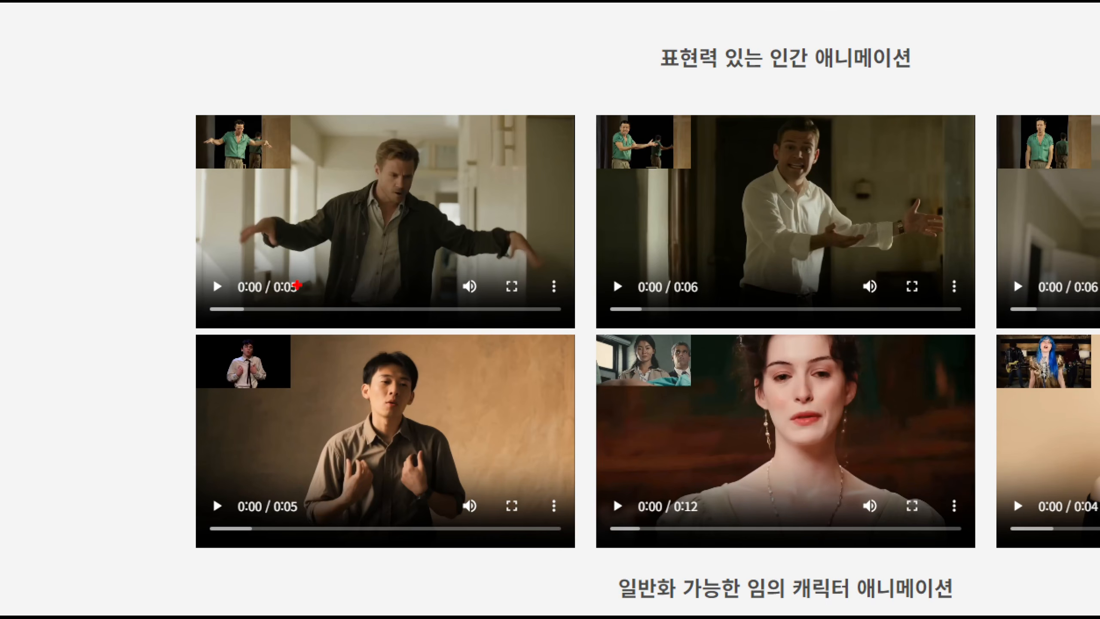
- Circle in red the durations of the six expressive human animation clips in the results gallery
left_click_drag(317, 293, 311, 297)
left_click_drag(727, 301, 719, 314)
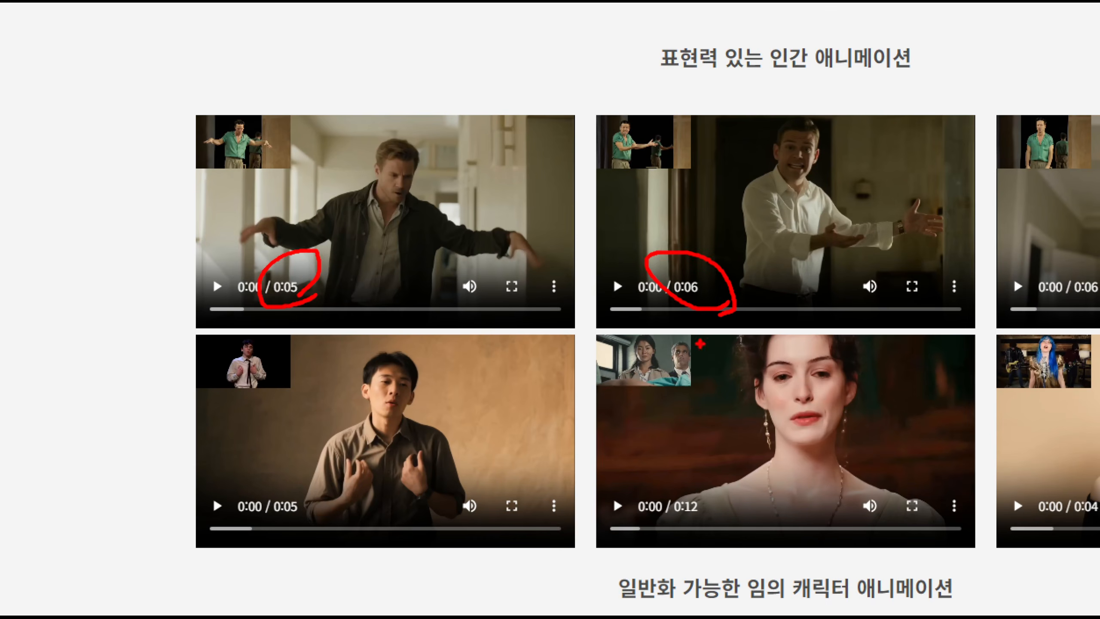
left_click_drag(341, 511, 263, 482)
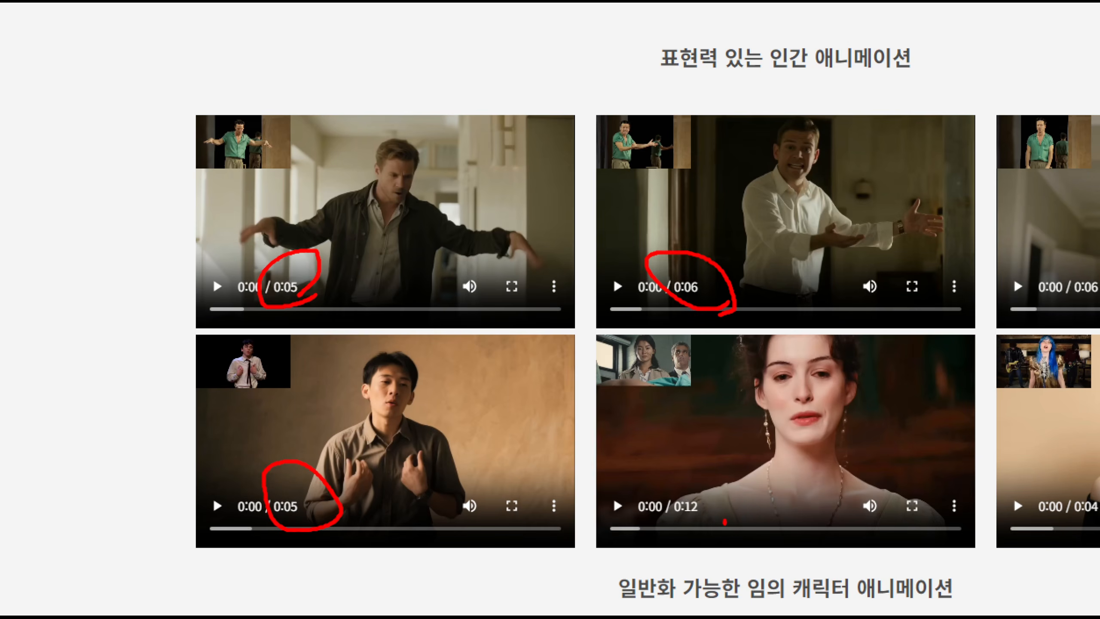
left_click_drag(724, 521, 706, 508)
left_click_drag(1069, 467, 1085, 494)
left_click_drag(1087, 253, 1093, 301)
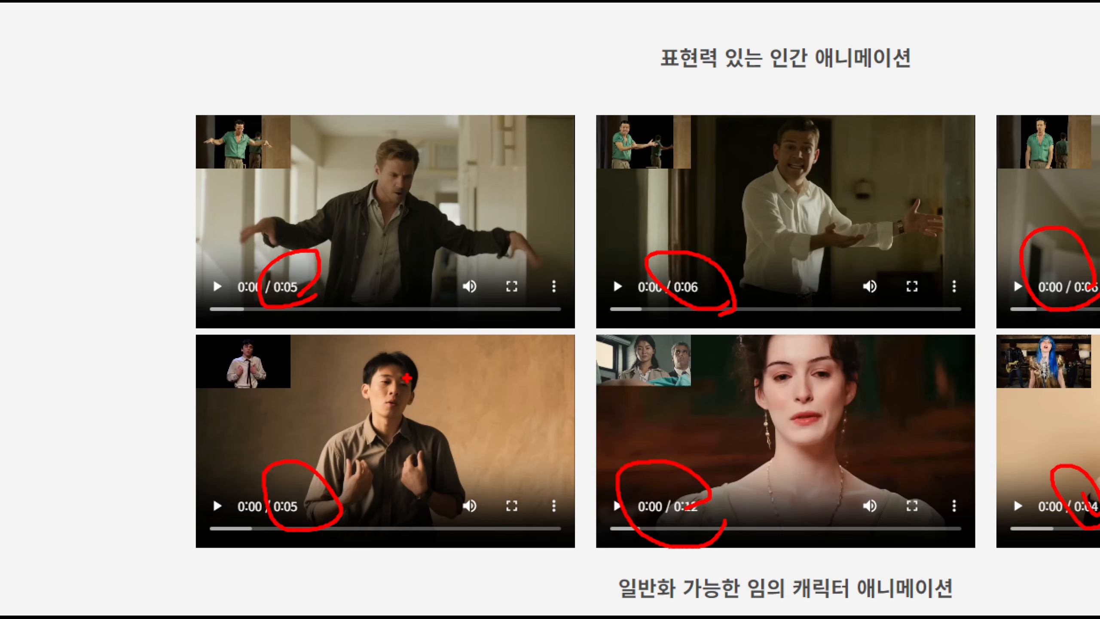
- Handwrite "5070ti" in red above the gallery clips, circle it, and write "16G" beside it with a downward arrow
mouse_move(417, 36)
left_mouse_down()
mouse_move(410, 111)
mouse_move(396, 130)
left_mouse_up()
mouse_move(414, 65)
left_mouse_down()
mouse_move(513, 81)
mouse_move(575, 138)
left_mouse_up()
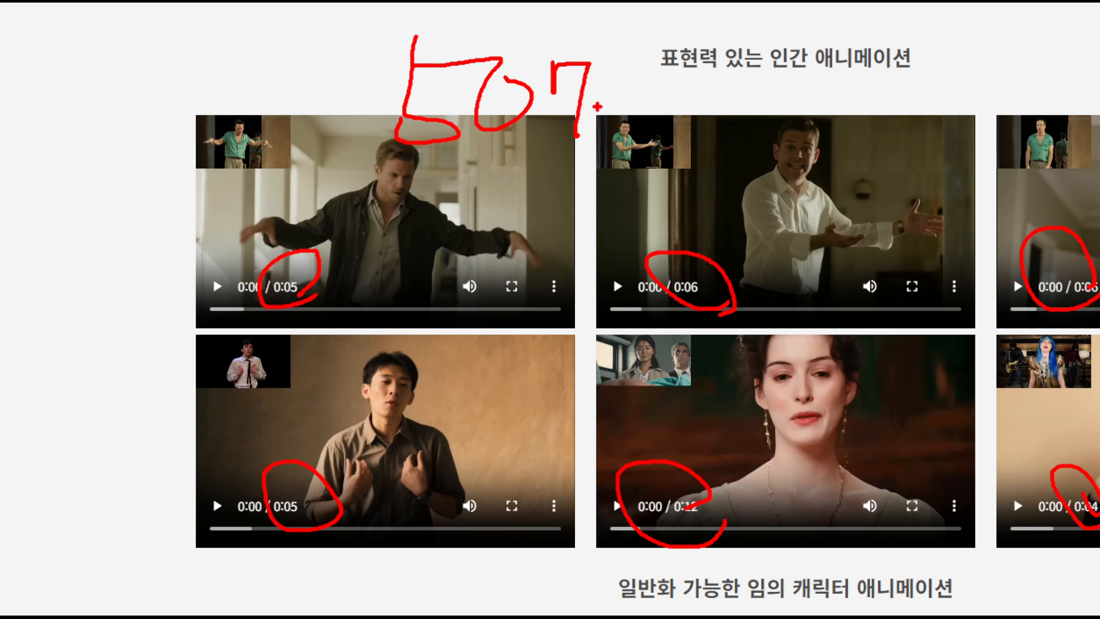
left_click_drag(619, 66, 608, 87)
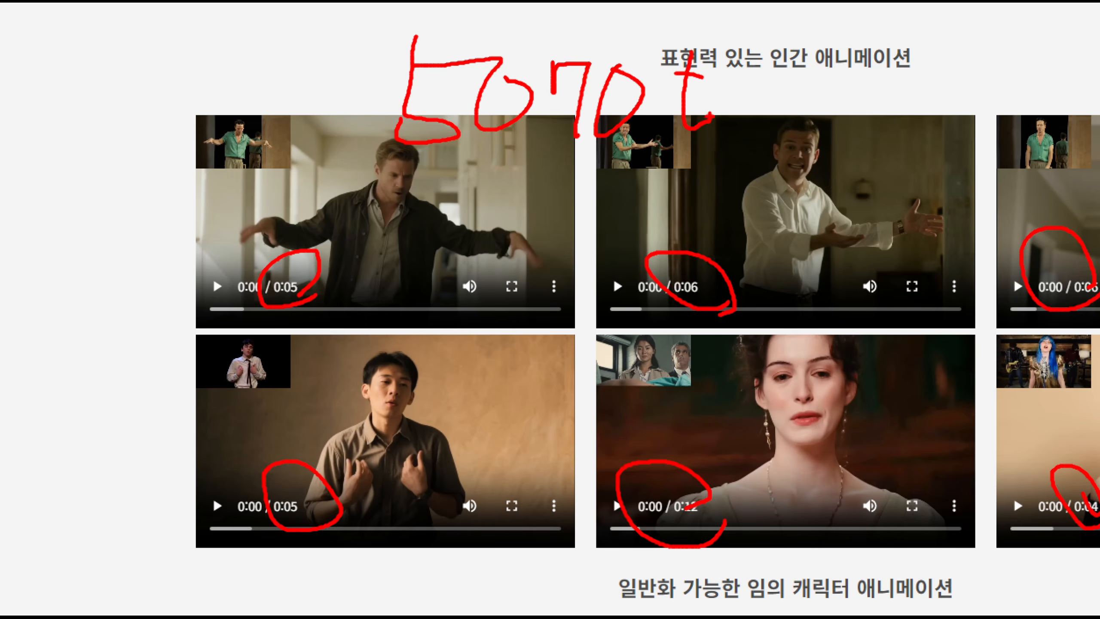
left_click_drag(741, 70, 736, 178)
mouse_move(684, 216)
left_mouse_down()
mouse_move(347, 160)
mouse_move(811, 98)
mouse_move(716, 190)
left_mouse_up()
left_click_drag(884, 70, 886, 157)
left_click_drag(951, 34, 909, 125)
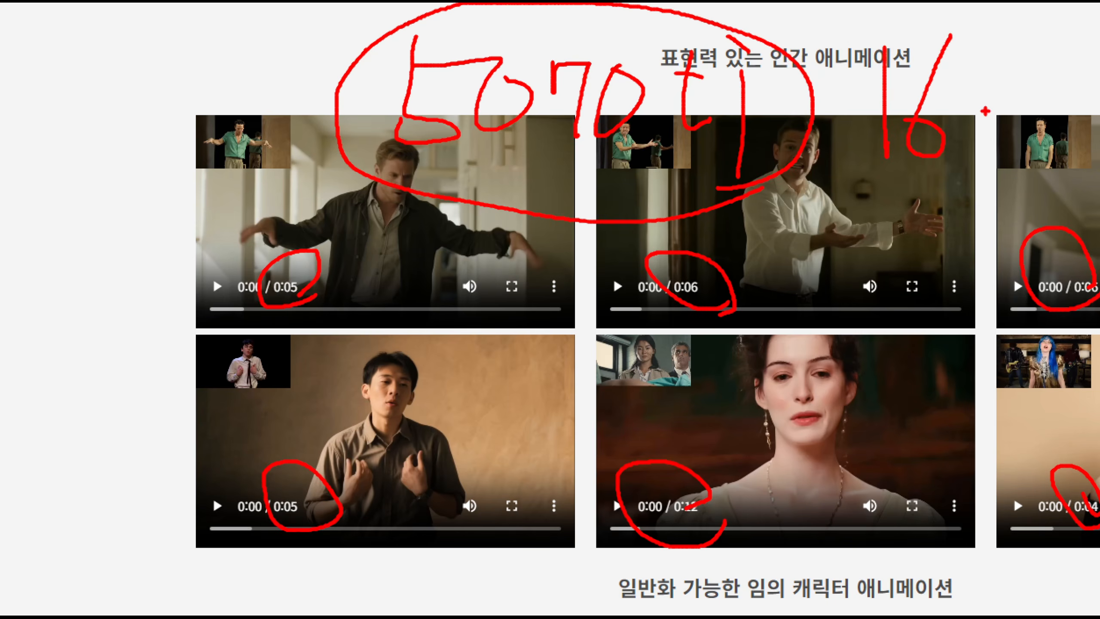
left_click_drag(994, 65, 1030, 120)
left_click(995, 103)
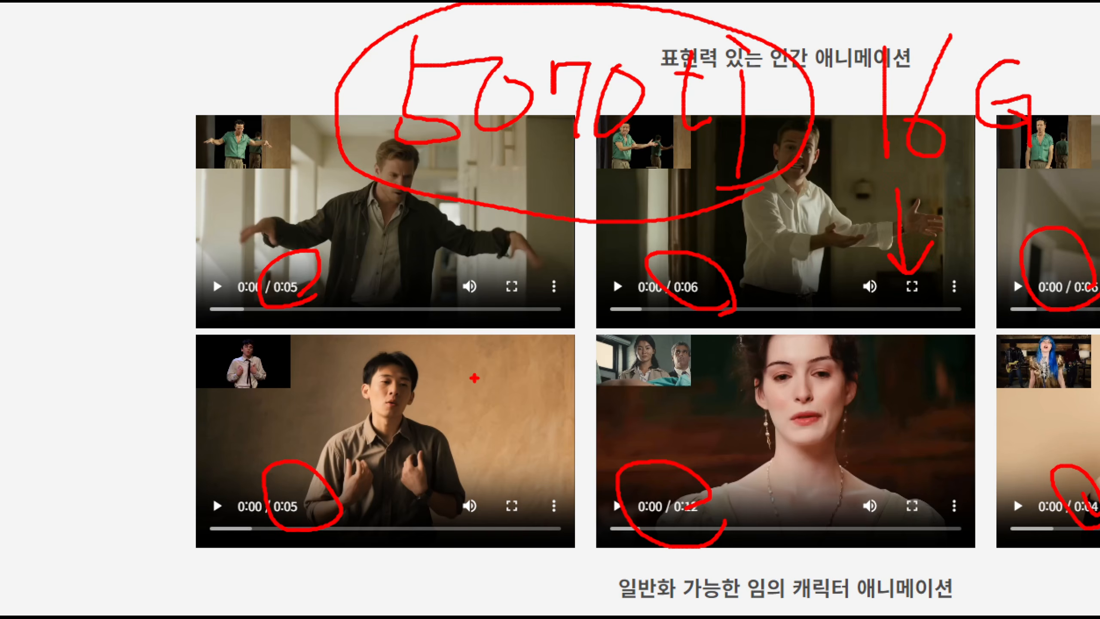
- Handwrite the resolution figures 480 and 832 in red over the second row of clips, with a circled 16 below
left_click_drag(469, 346, 531, 363)
left_click_drag(510, 338, 490, 404)
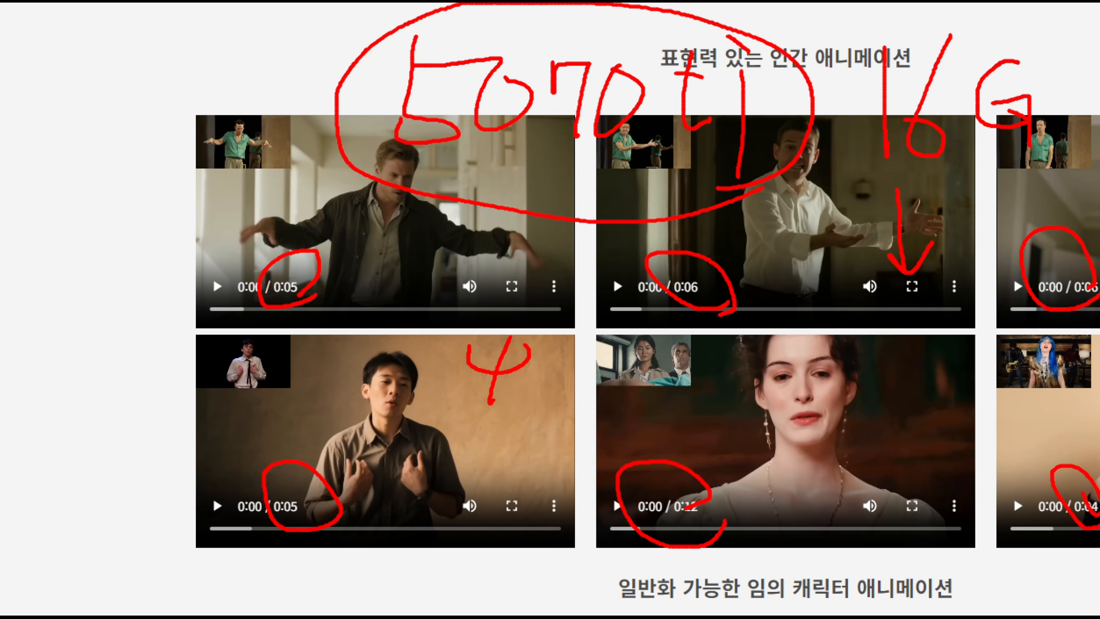
left_click_drag(525, 371, 566, 390)
left_click_drag(782, 351, 716, 386)
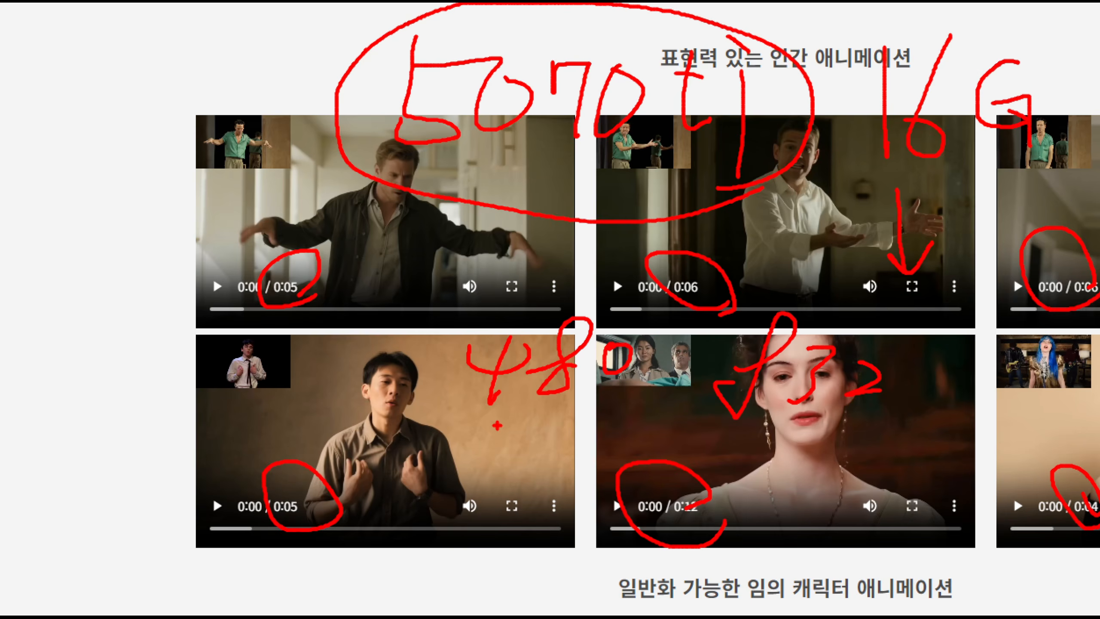
left_click_drag(497, 426, 492, 494)
left_click_drag(543, 412, 531, 457)
left_click_drag(598, 511, 593, 526)
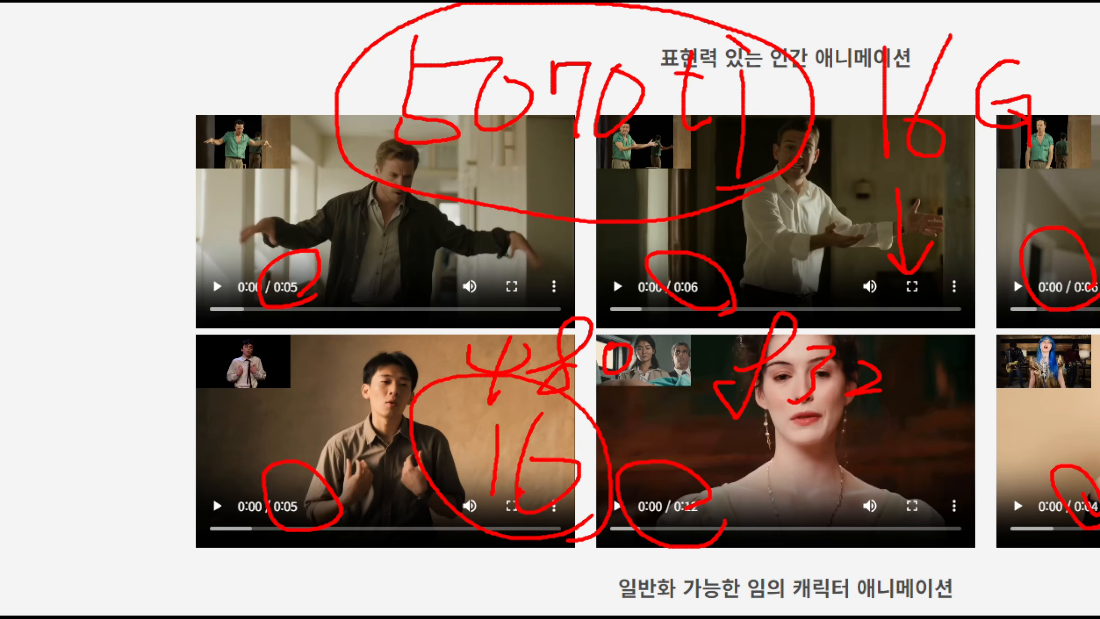
- Handwrite a red note ending in a circled 3 over the first expressive human animation clip, and close the annotation view
left_click_drag(329, 270, 344, 305)
left_click_drag(306, 253, 426, 238)
left_click_drag(433, 232, 444, 250)
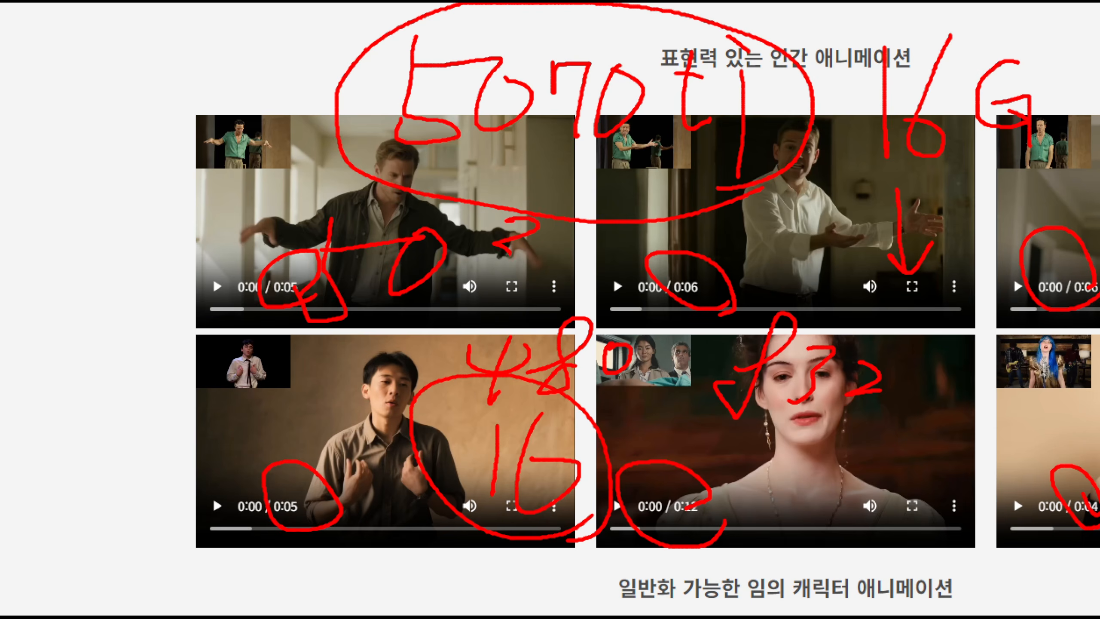
left_click_drag(509, 240, 487, 265)
left_click_drag(548, 197, 533, 271)
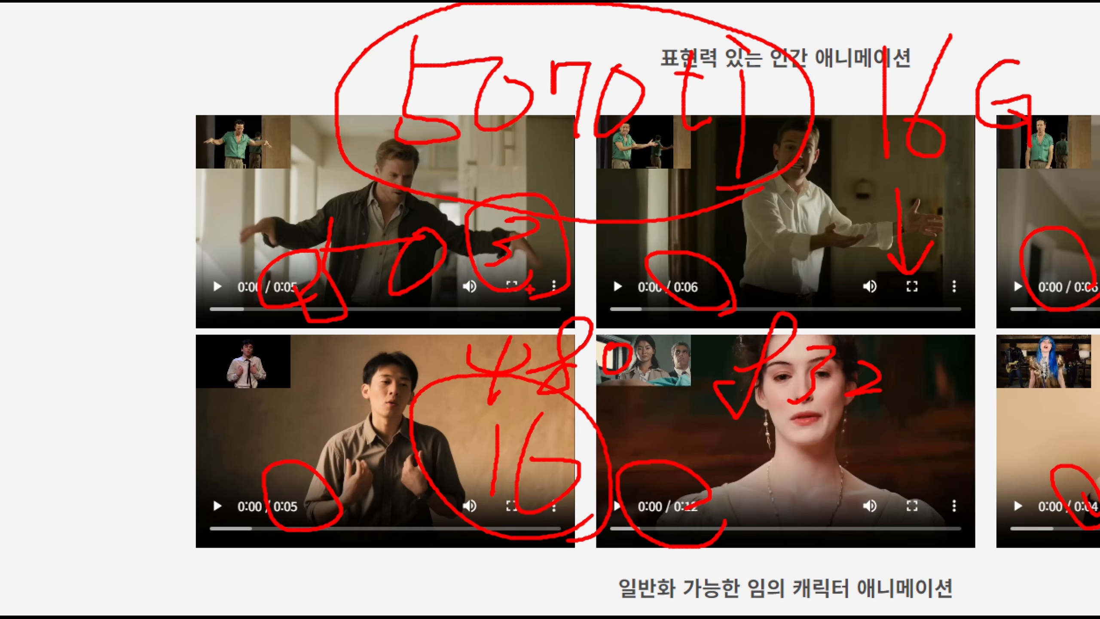
key("Escape")
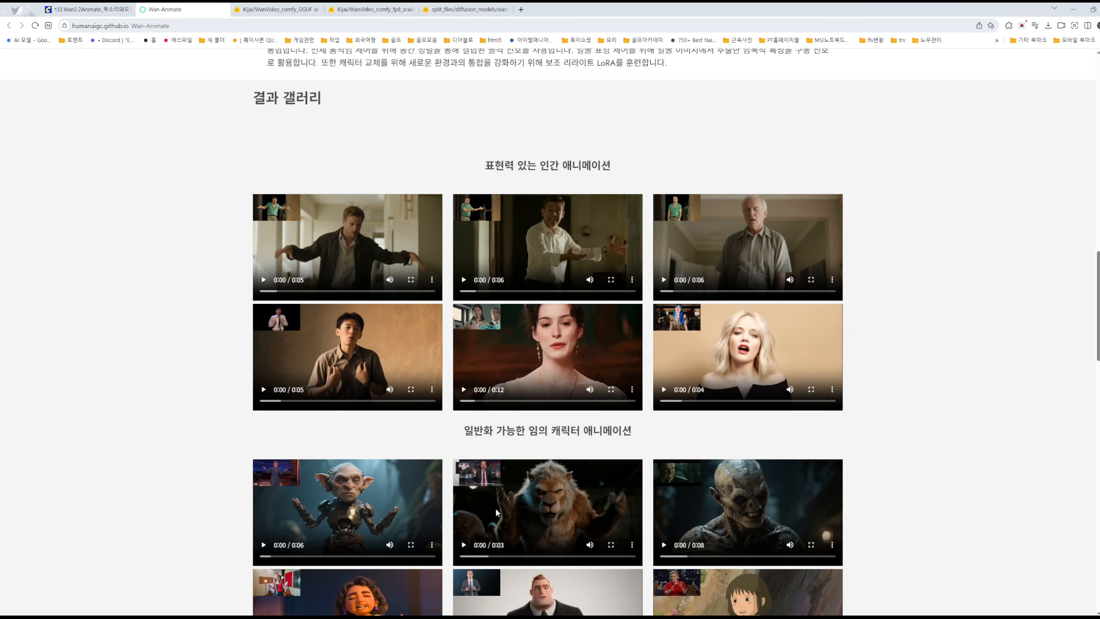
- Circle in red the lion clip and its duration in the arbitrary character gallery, plus the durations of the neighbouring clips
scroll(887, 492, "down", 3)
key("ctrl+1")
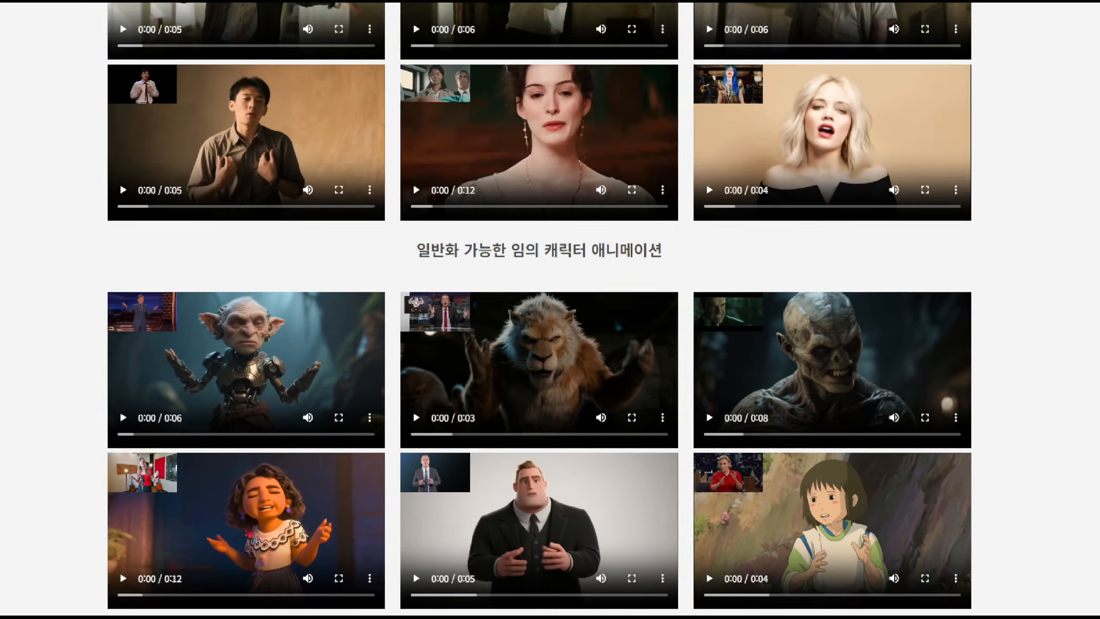
left_click(507, 426)
mouse_move(495, 403)
left_mouse_down()
mouse_move(465, 286)
mouse_move(610, 284)
left_mouse_up()
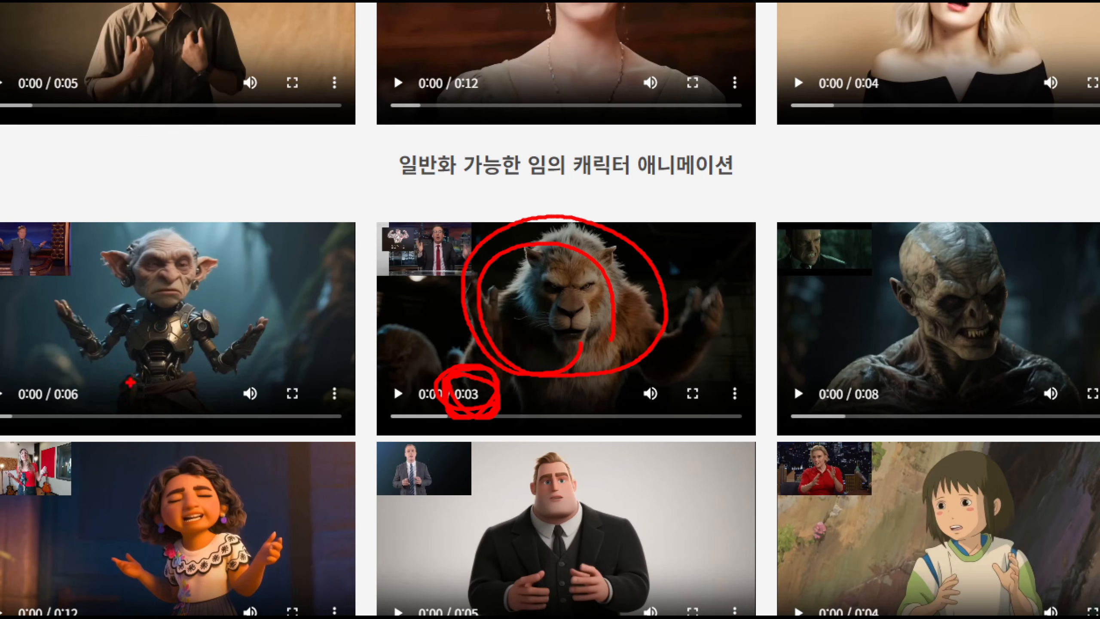
left_click_drag(157, 390, 175, 359)
left_click_drag(219, 85, 244, 116)
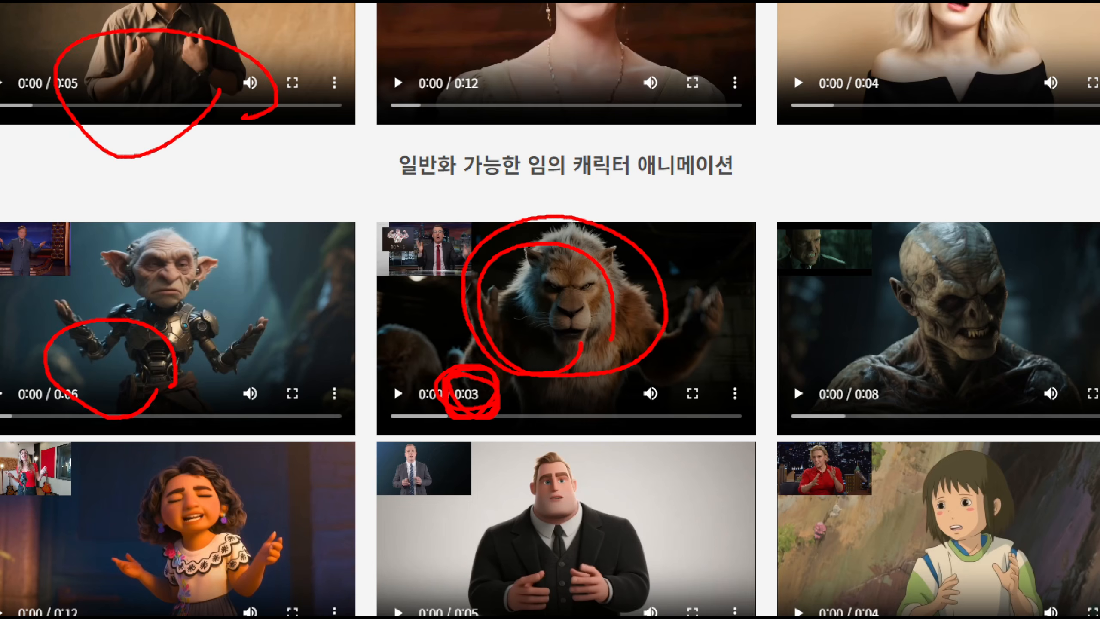
mouse_move(546, 106)
left_mouse_down()
mouse_move(427, 74)
mouse_move(586, 107)
left_mouse_up()
left_click_drag(940, 111, 901, 59)
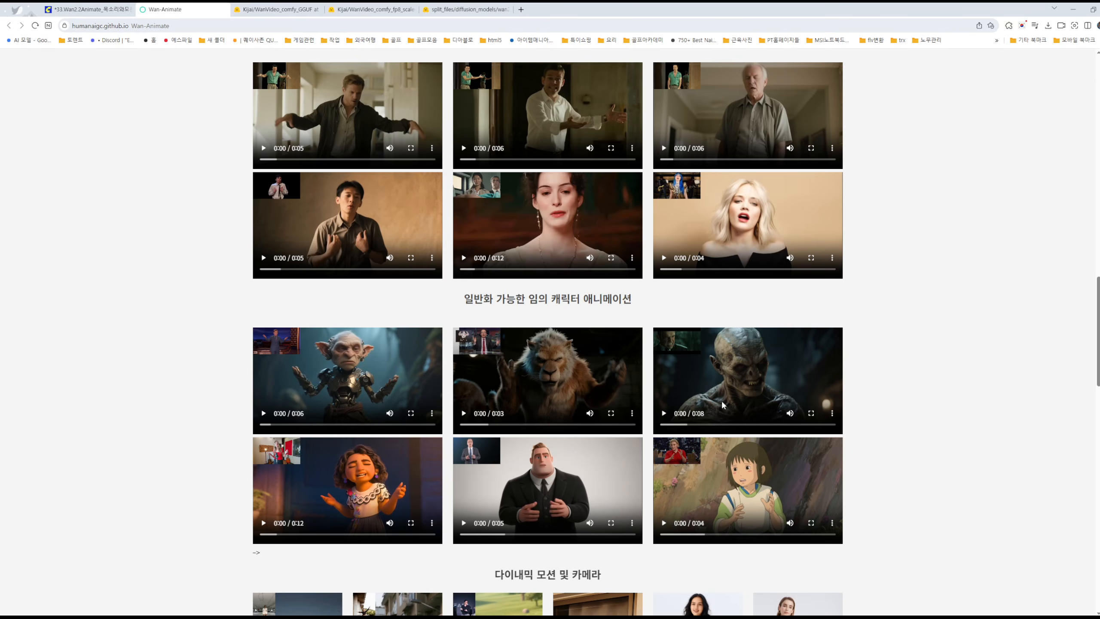
- Go through the remaining gallery sections down to the qualitative comparison, and return to the start of the Wan-Animate page
scroll(927, 436, "down", 3)
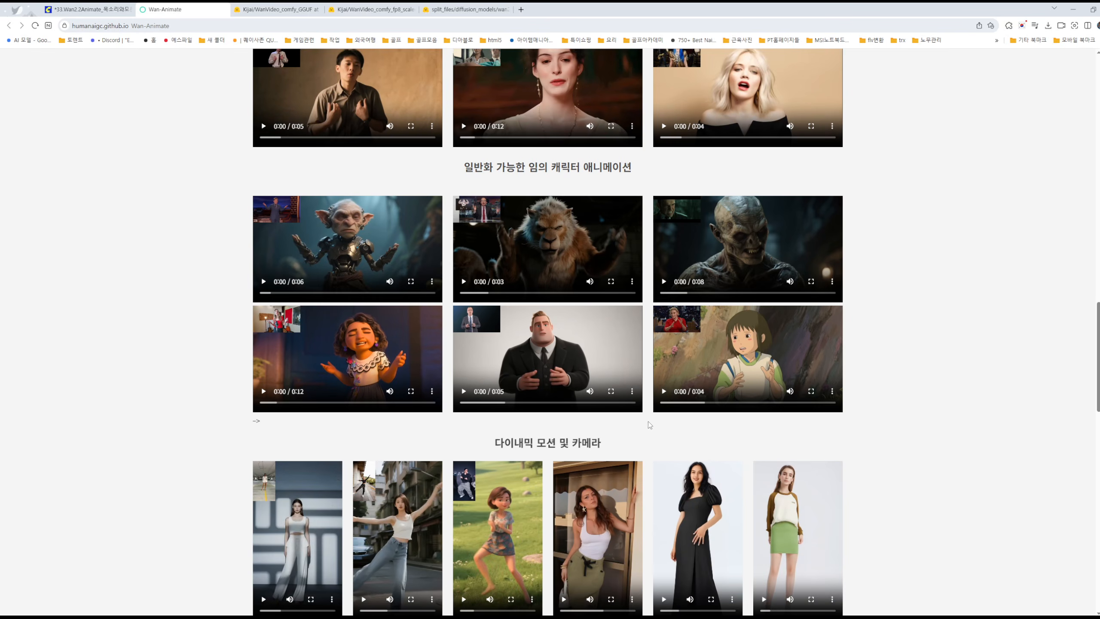
scroll(424, 386, "down", 4)
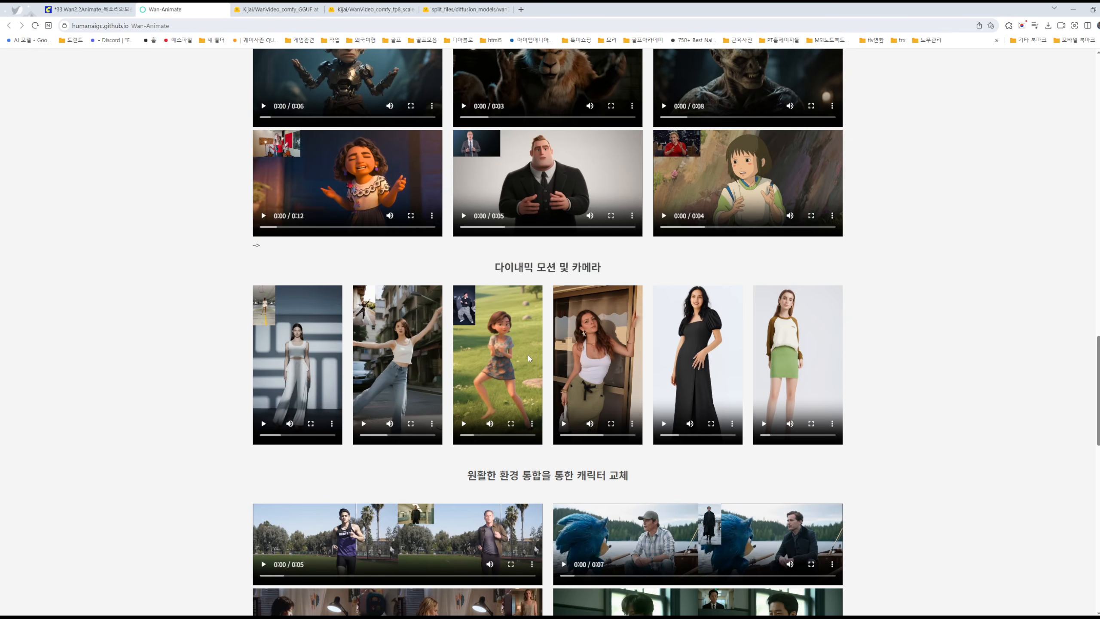
scroll(542, 408, "down", 5)
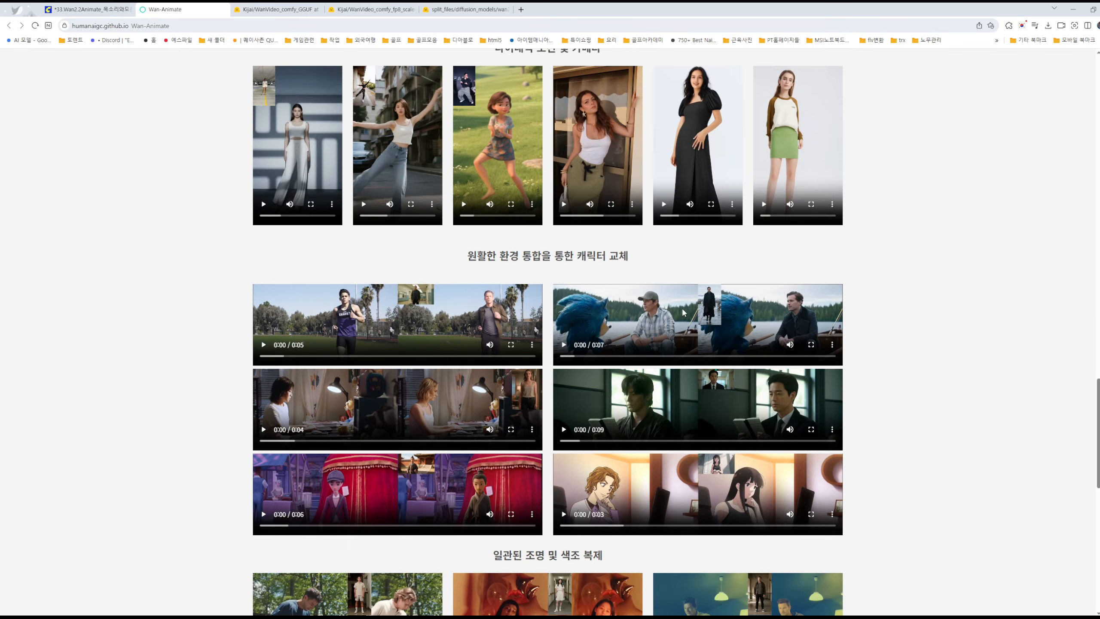
scroll(584, 465, "down", 1)
scroll(584, 466, "down", 10)
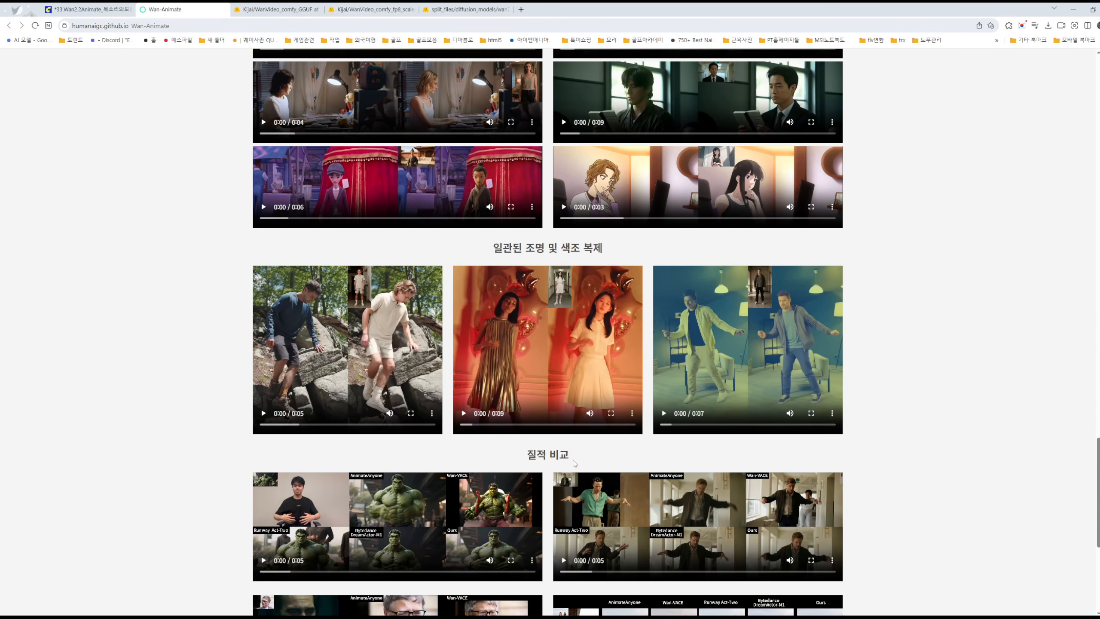
scroll(568, 462, "down", 4)
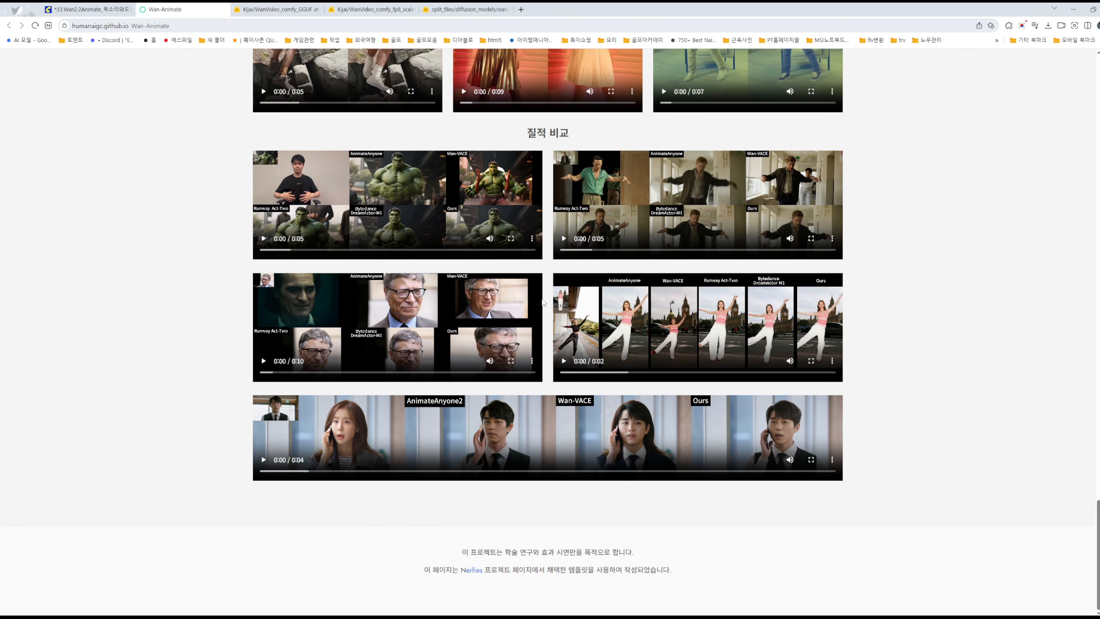
scroll(571, 269, "up", 6)
scroll(716, 340, "up", 20)
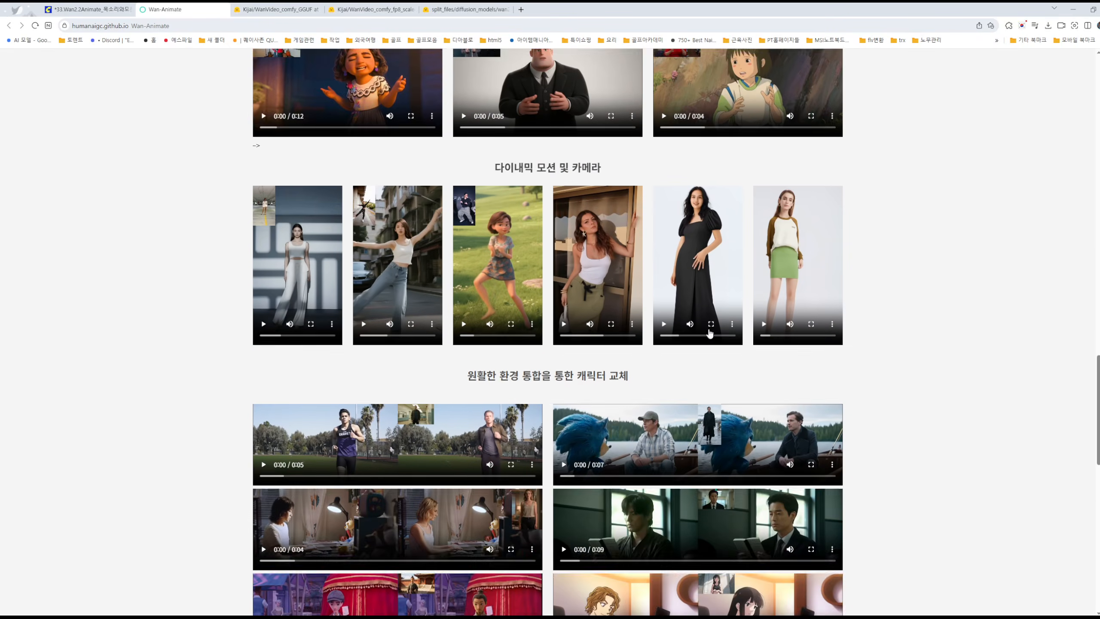
scroll(697, 327, "up", 15)
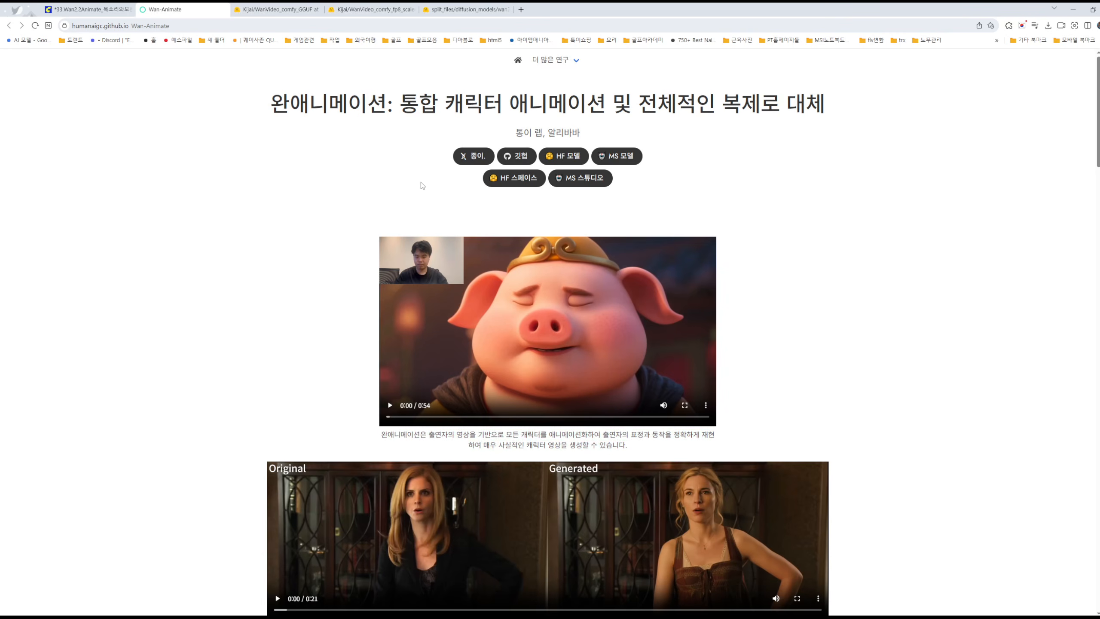
- On the Wan_2.2_ComfyUI_Repackaged page, circle wan2.2_animate_14B_bf16.safetensors and its remote file size in red, joining them with a double-headed arrow
left_click(470, 10)
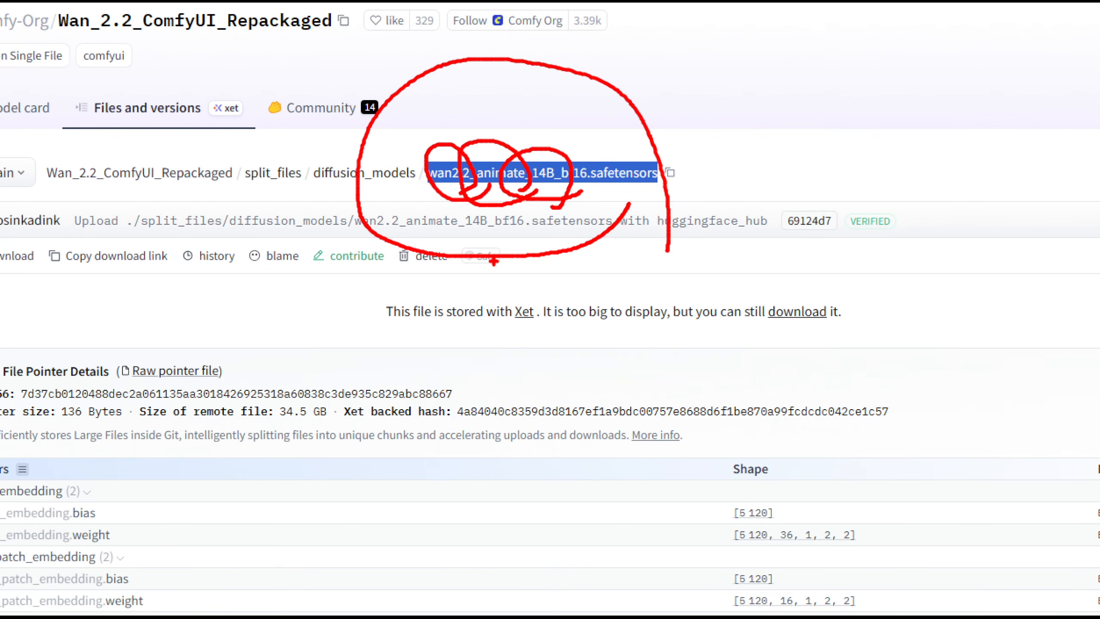
mouse_move(312, 430)
left_mouse_down()
mouse_move(345, 401)
mouse_move(248, 412)
mouse_move(350, 417)
mouse_move(246, 417)
mouse_move(351, 414)
mouse_move(252, 406)
mouse_move(360, 432)
mouse_move(327, 453)
left_mouse_up()
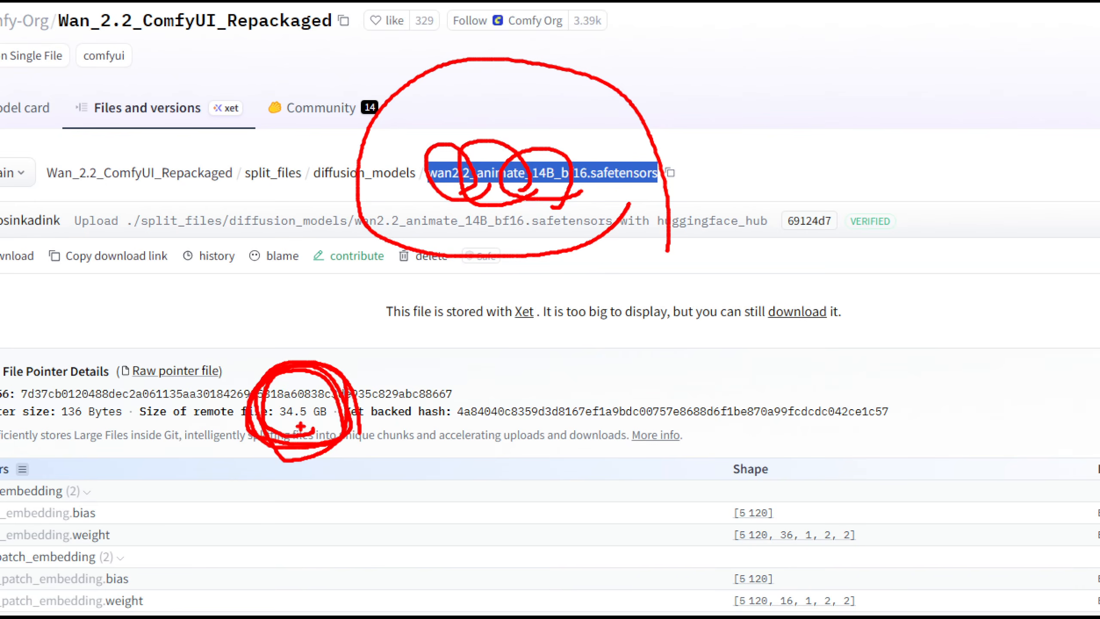
mouse_move(331, 367)
left_mouse_down()
mouse_move(448, 248)
mouse_move(459, 250)
mouse_move(453, 289)
left_mouse_up()
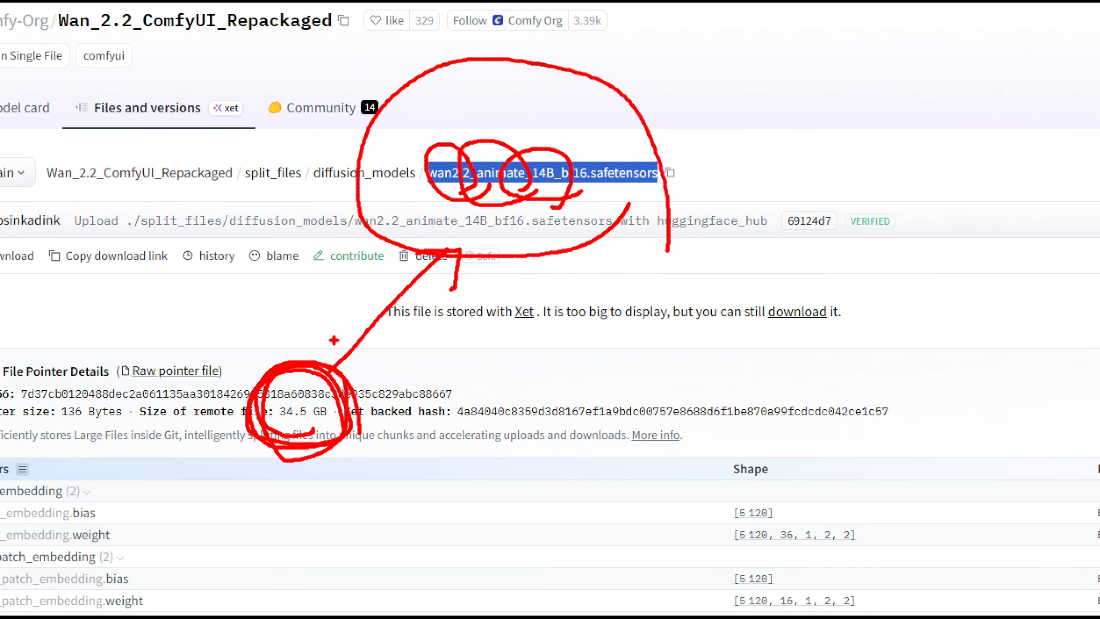
mouse_move(334, 341)
left_mouse_down()
mouse_move(403, 373)
mouse_move(320, 440)
mouse_move(327, 457)
left_mouse_up()
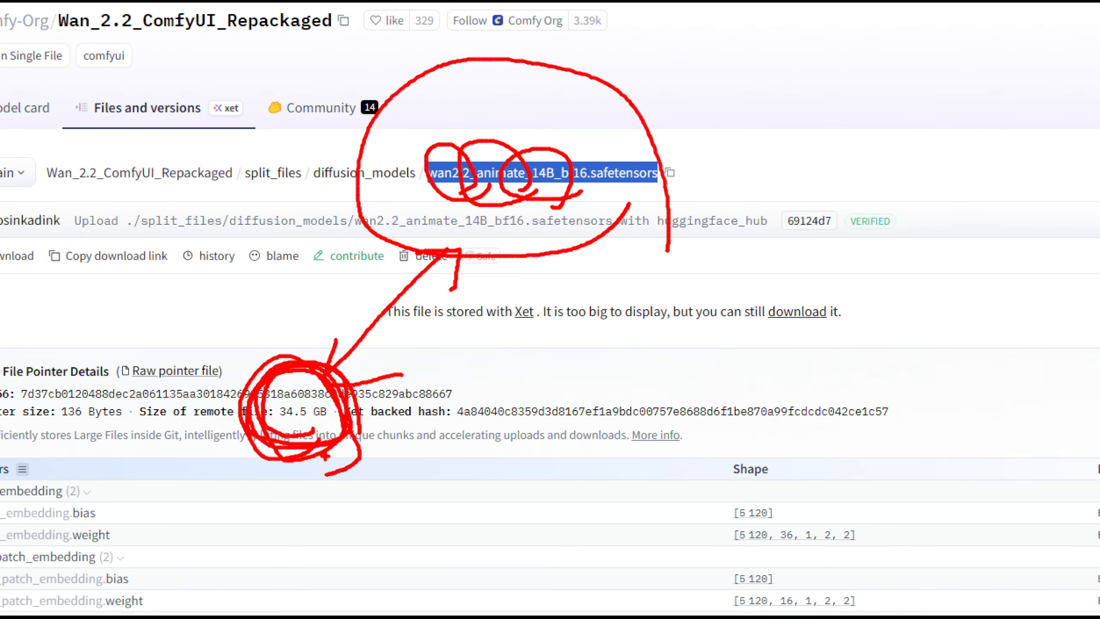
mouse_move(340, 450)
left_mouse_down()
mouse_move(242, 390)
mouse_move(381, 433)
mouse_move(325, 455)
left_mouse_up()
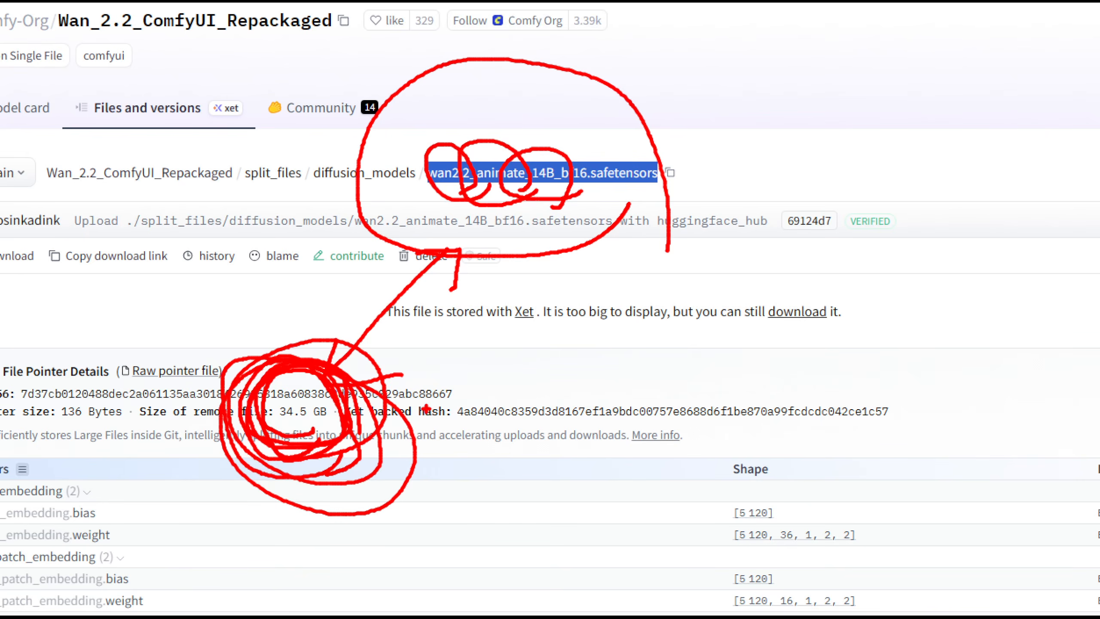
- Handwrite a circled red character beside the remote file size, circle the size again, and close the annotation view
mouse_move(476, 380)
left_mouse_down()
mouse_move(502, 377)
mouse_move(464, 424)
left_mouse_up()
mouse_move(549, 420)
left_mouse_down()
mouse_move(546, 373)
mouse_move(550, 395)
left_mouse_up()
mouse_move(330, 503)
left_mouse_down()
mouse_move(321, 500)
mouse_move(340, 369)
left_mouse_up()
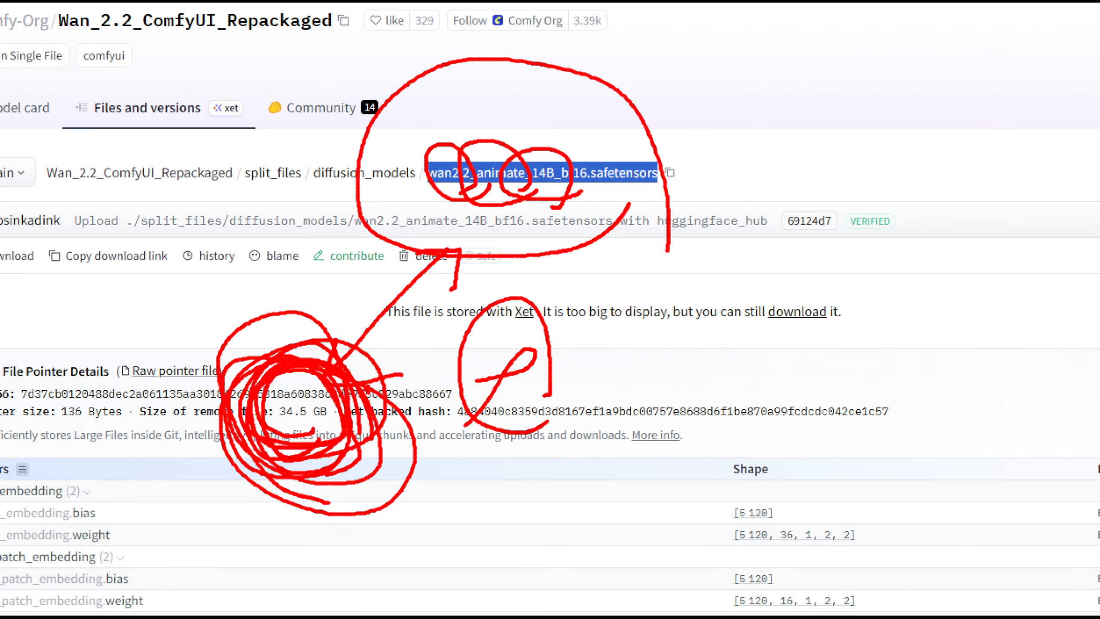
key("Escape")
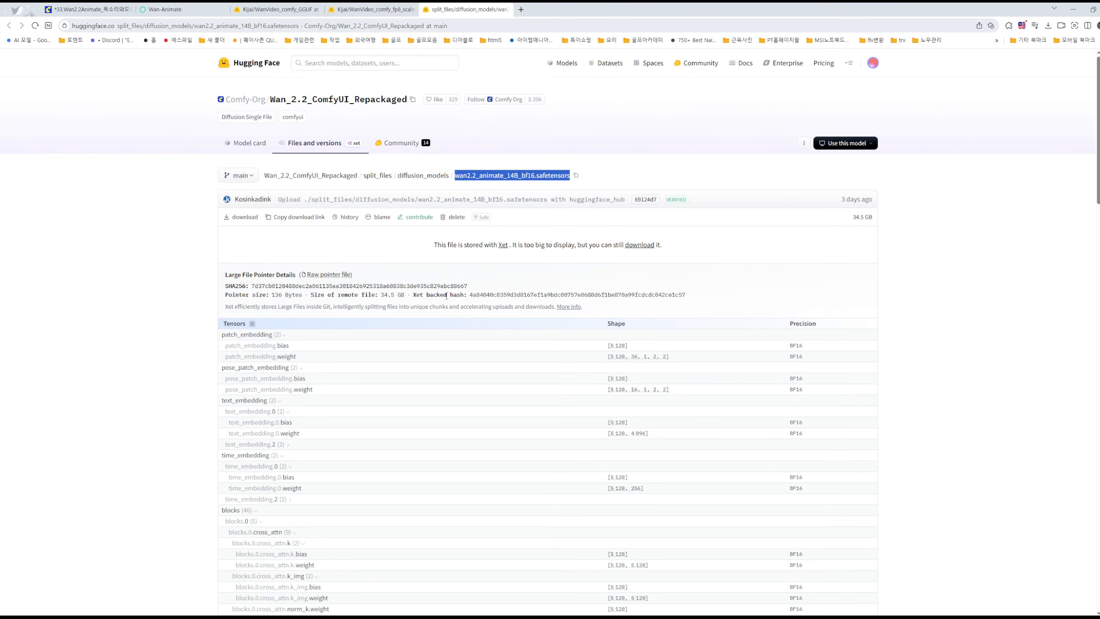
- On the WanVideo_comfy_fp8_scaled page, circle the repository name and the S2V, VACE and Wan22Animate folders, and bracket the folder list in red
left_click(359, 11)
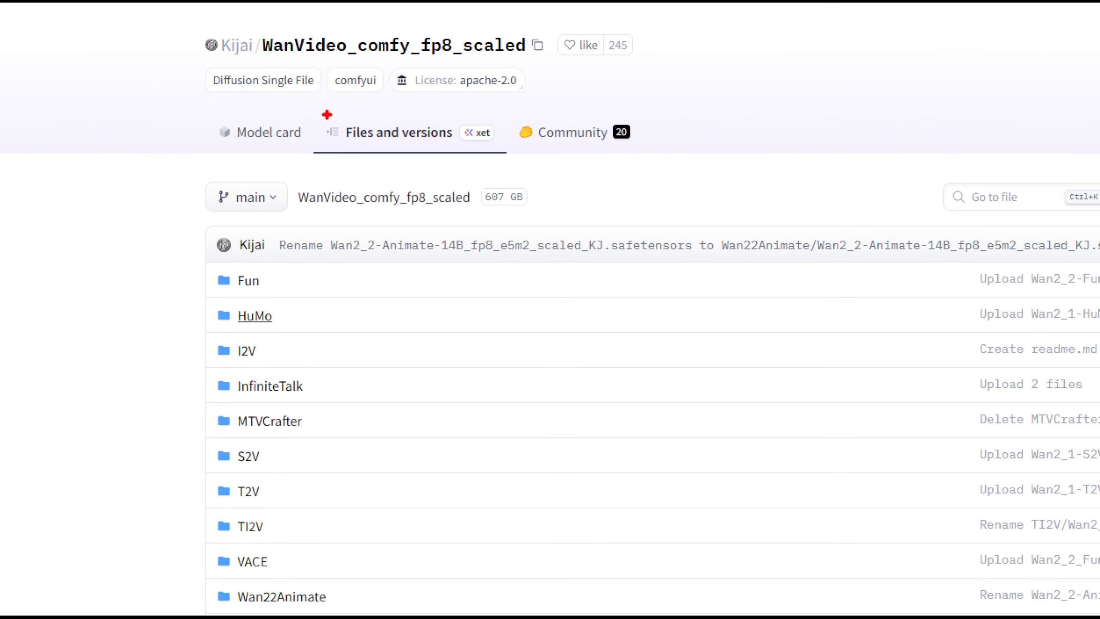
mouse_move(455, 83)
left_mouse_down()
mouse_move(329, 116)
mouse_move(262, 19)
mouse_move(589, 60)
mouse_move(243, 29)
mouse_move(596, 117)
mouse_move(586, 120)
left_mouse_up()
mouse_move(204, 221)
left_mouse_down()
mouse_move(175, 360)
mouse_move(153, 614)
left_mouse_up()
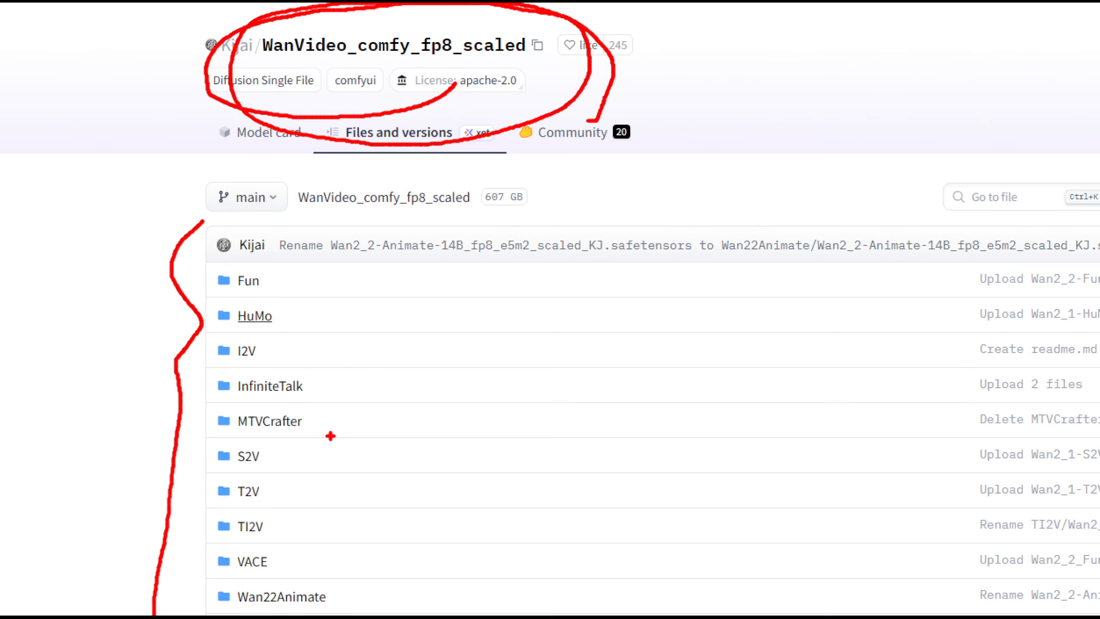
mouse_move(273, 470)
left_mouse_down()
mouse_move(217, 448)
mouse_move(234, 486)
left_mouse_up()
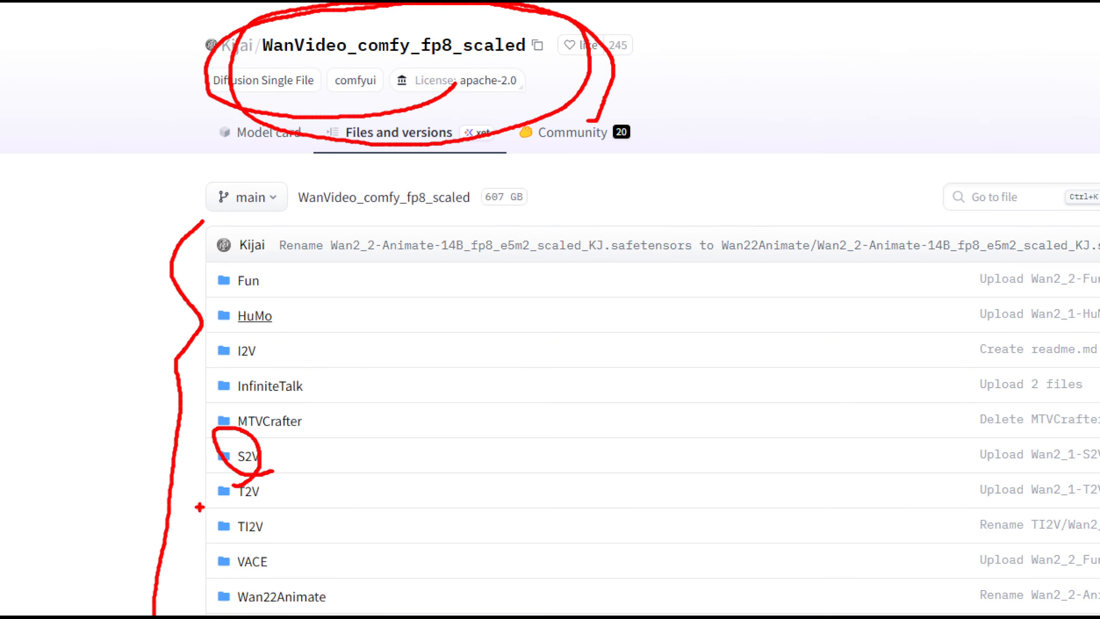
left_click_drag(283, 578, 300, 590)
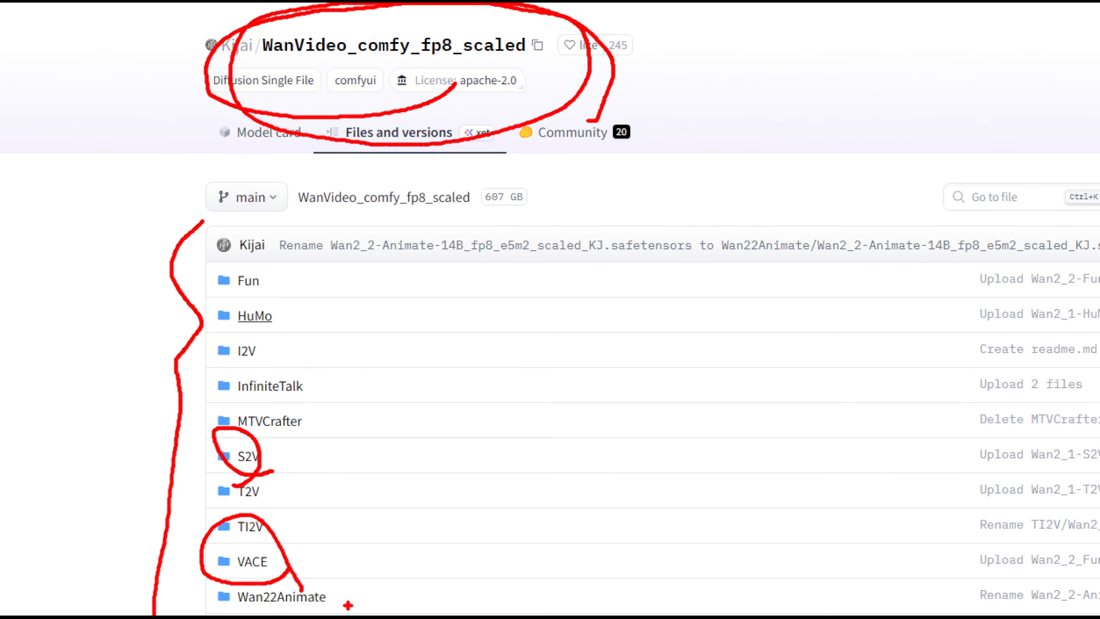
mouse_move(228, 600)
left_mouse_down()
mouse_move(329, 612)
mouse_move(207, 614)
left_mouse_up()
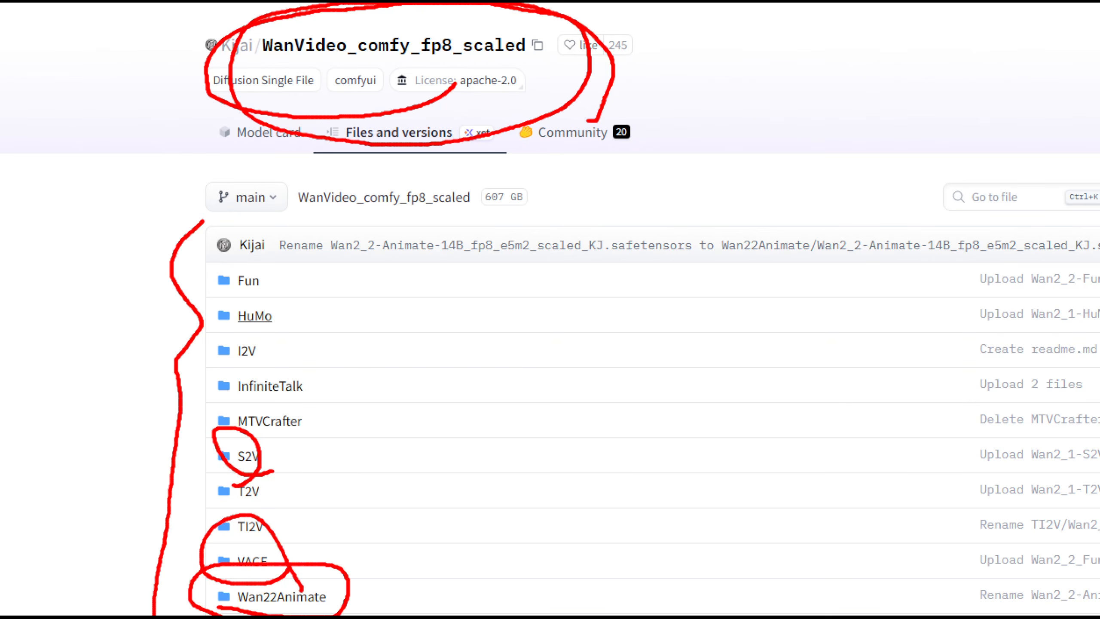
- Open the Wan22Animate folder, circle both file sizes in red, and box the e4m3fn and e5m2 parts of the file names
left_click(282, 597)
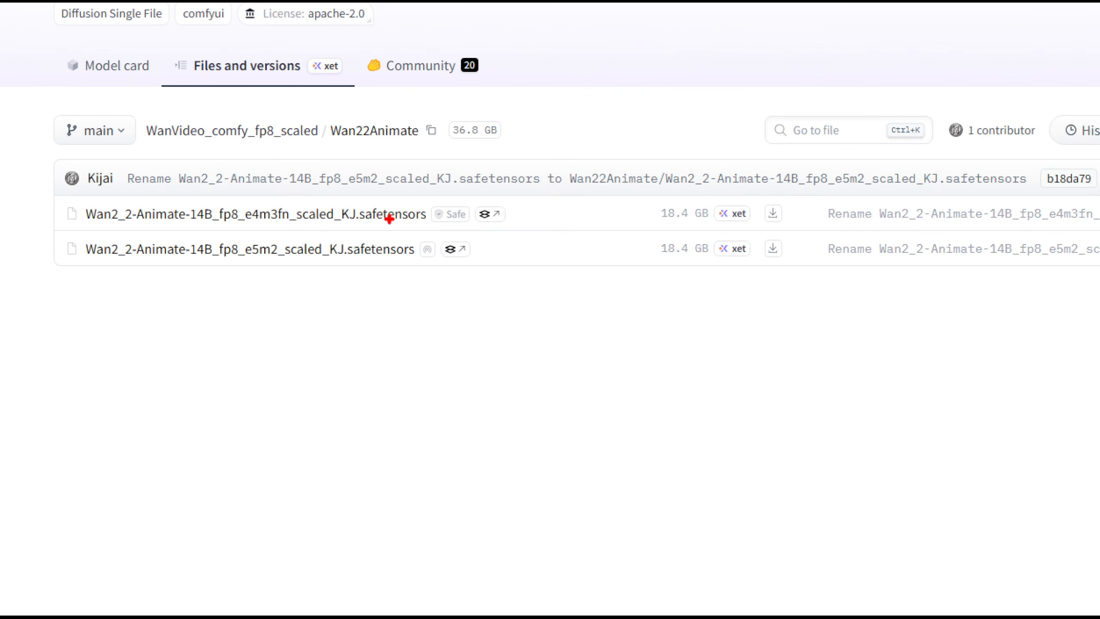
mouse_move(725, 271)
left_mouse_down()
mouse_move(654, 285)
mouse_move(627, 198)
mouse_move(725, 190)
mouse_move(722, 294)
mouse_move(627, 191)
mouse_move(746, 249)
mouse_move(632, 278)
mouse_move(670, 177)
mouse_move(754, 280)
left_mouse_up()
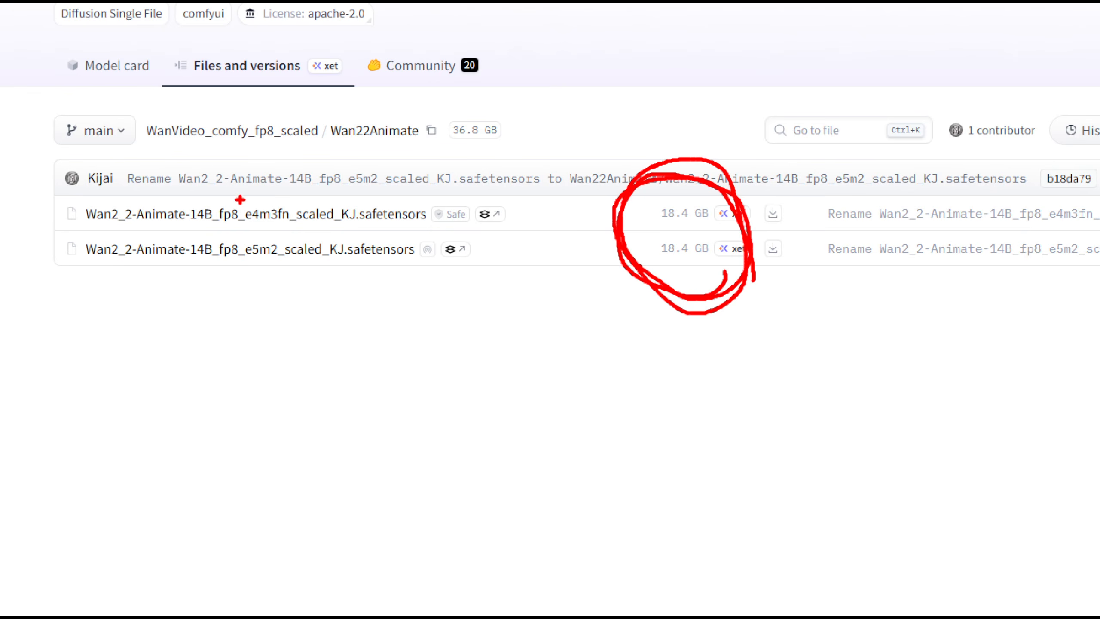
left_click_drag(233, 197, 294, 284)
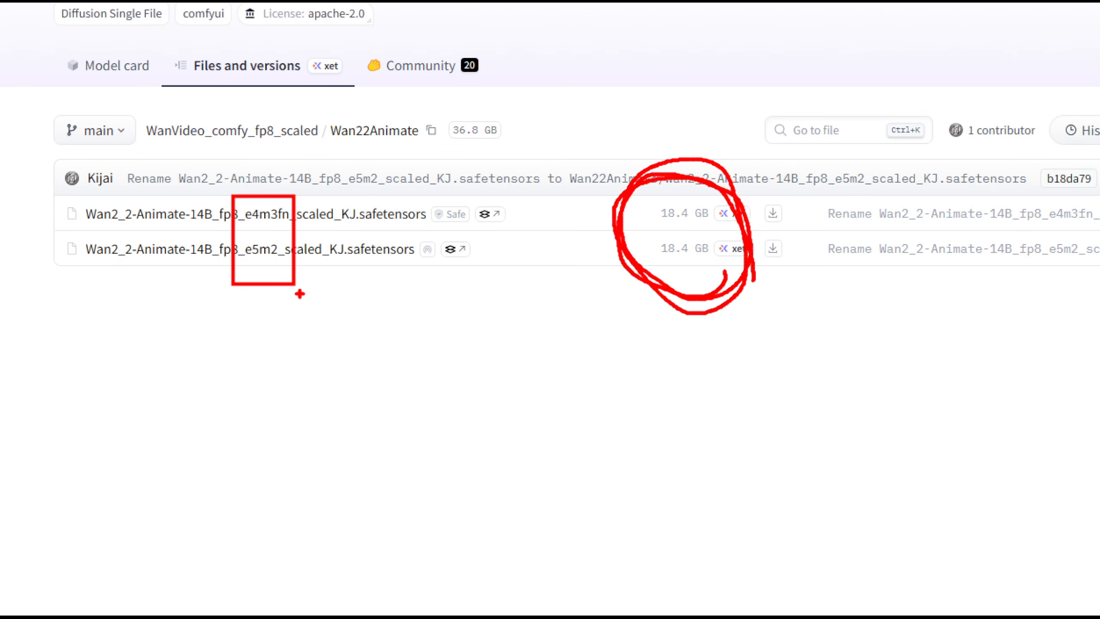
- Circle e4m3fn and draw an arrow from it to a handwritten, circled "40" with an upward arrow
left_click_drag(292, 223, 419, 126)
left_click_drag(406, 115, 427, 150)
left_click_drag(521, 79, 599, 105)
left_click_drag(557, 74, 547, 141)
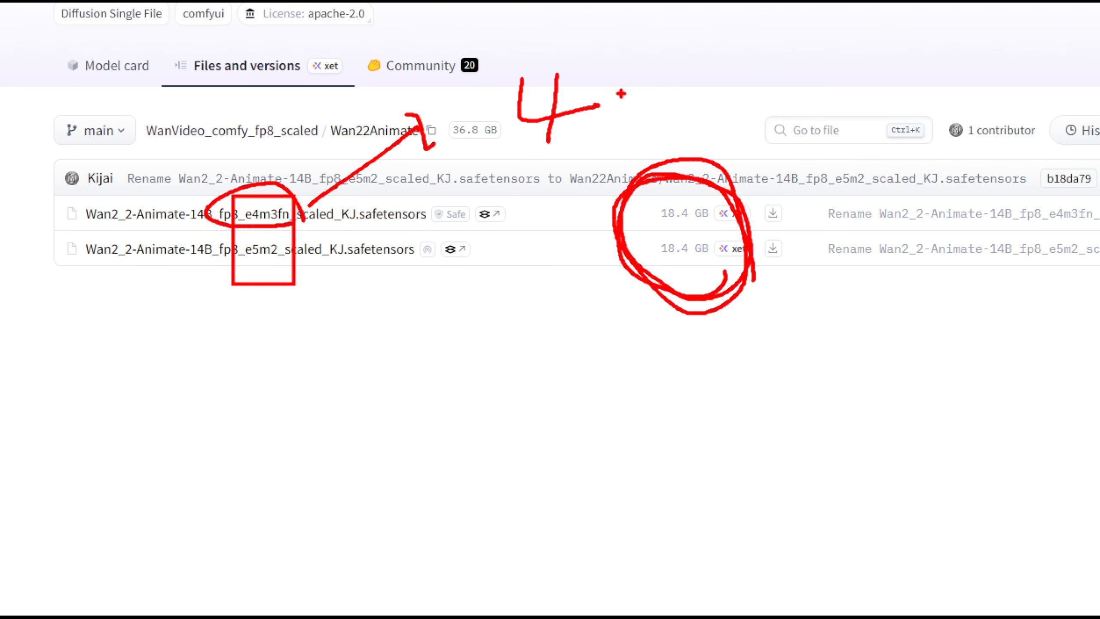
mouse_move(622, 88)
left_mouse_down()
mouse_move(642, 101)
mouse_move(622, 85)
left_mouse_up()
left_click_drag(707, 164, 696, 91)
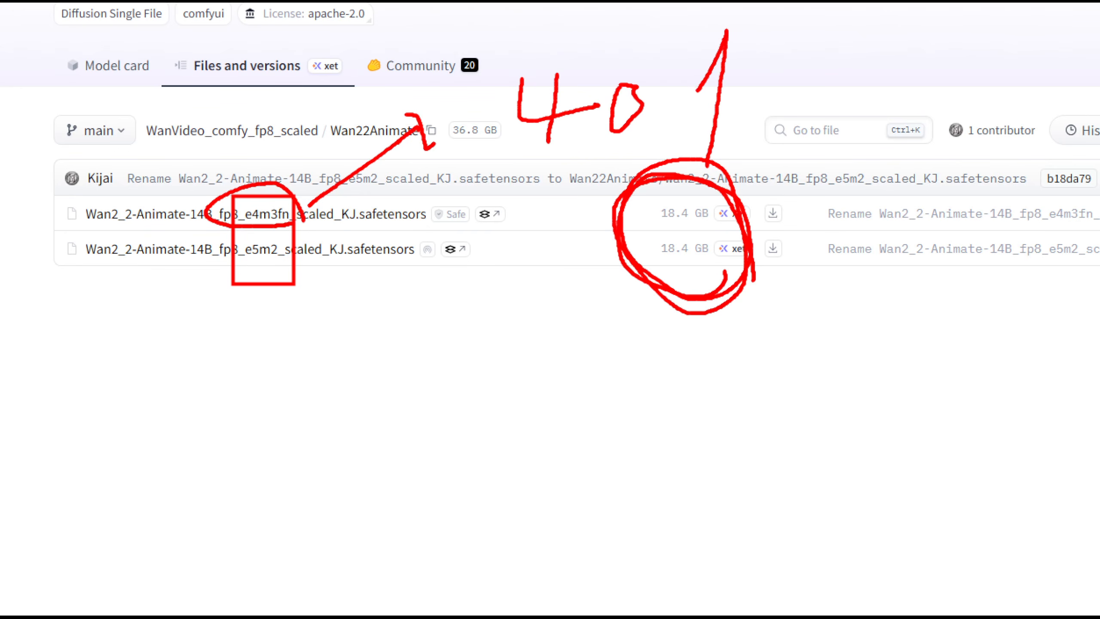
left_click_drag(731, 34, 785, 121)
mouse_move(513, 184)
left_mouse_down()
mouse_move(587, 194)
mouse_move(554, 176)
mouse_move(572, 194)
left_mouse_up()
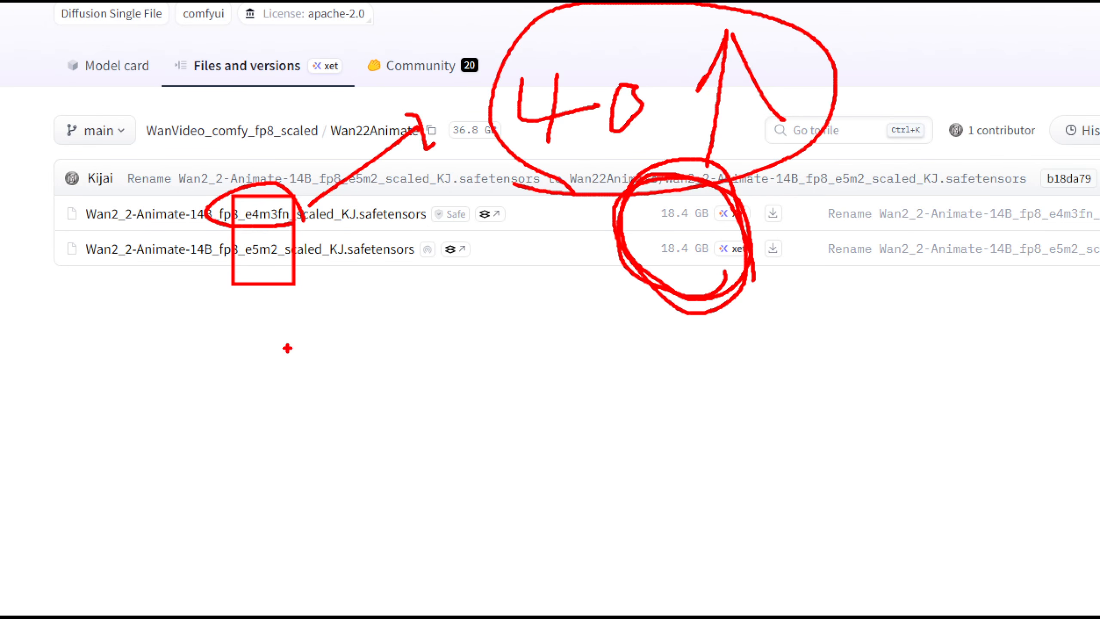
- Circle e5m2, draw an arrow down from the "40" note to a handwritten, circled "30", and ring the e5m2 file name again
mouse_move(277, 271)
left_mouse_down()
mouse_move(233, 244)
mouse_move(283, 304)
left_mouse_up()
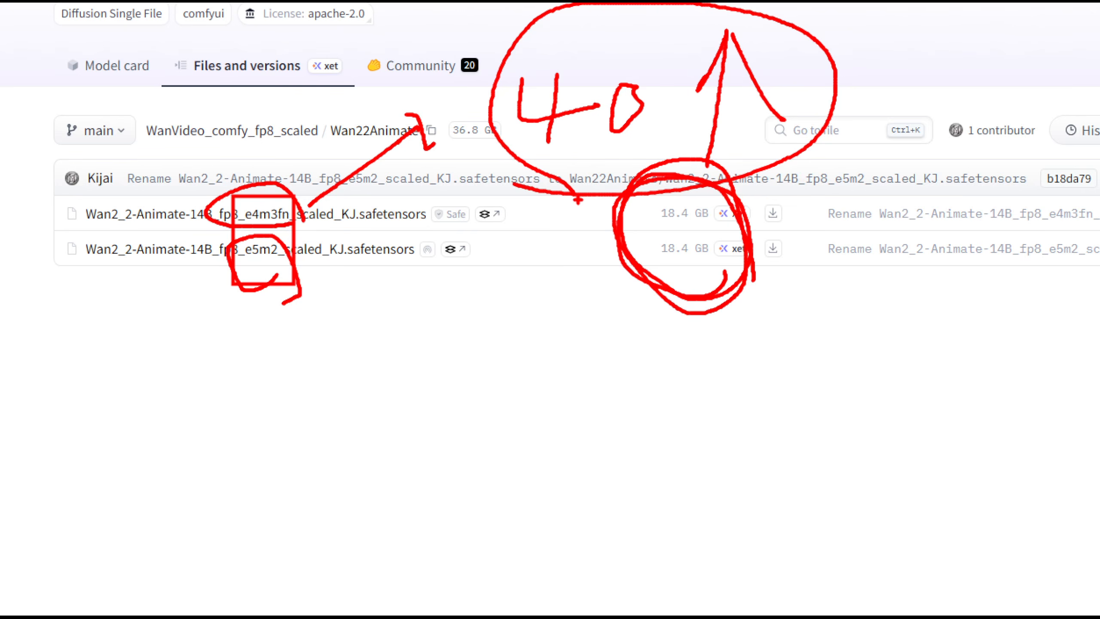
left_click_drag(579, 199, 576, 273)
mouse_move(562, 257)
left_mouse_down()
mouse_move(575, 275)
mouse_move(599, 254)
left_mouse_up()
mouse_move(489, 403)
left_mouse_down()
mouse_move(502, 474)
mouse_move(532, 497)
left_mouse_up()
mouse_move(652, 414)
left_mouse_down()
mouse_move(710, 403)
mouse_move(670, 390)
left_mouse_up()
left_click_drag(727, 544, 779, 486)
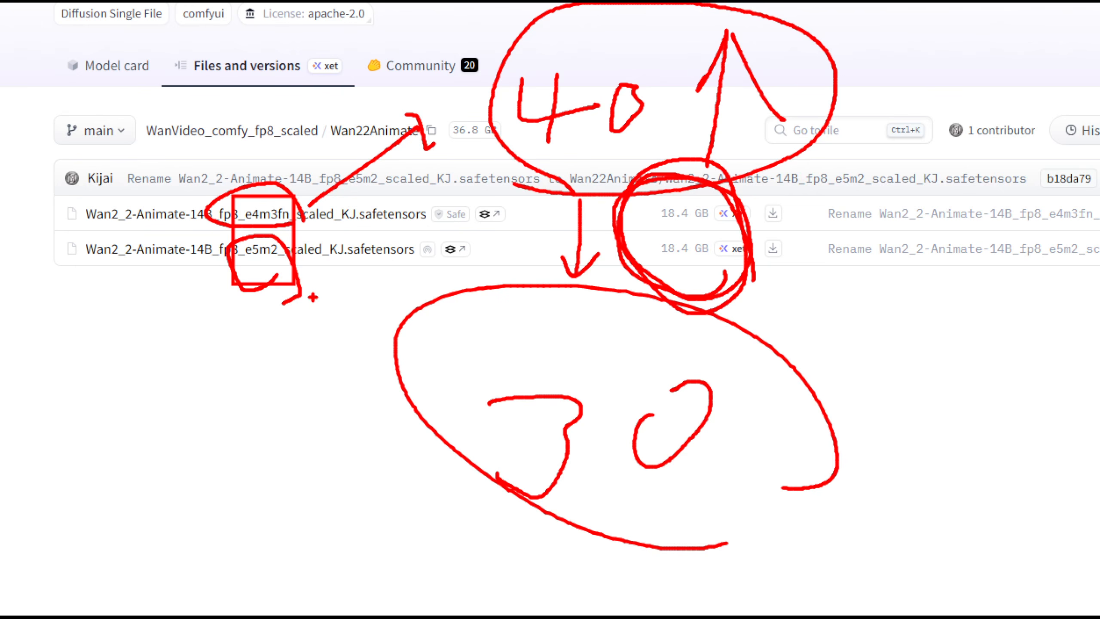
mouse_move(313, 298)
left_mouse_down()
mouse_move(185, 286)
mouse_move(328, 290)
mouse_move(288, 303)
left_mouse_up()
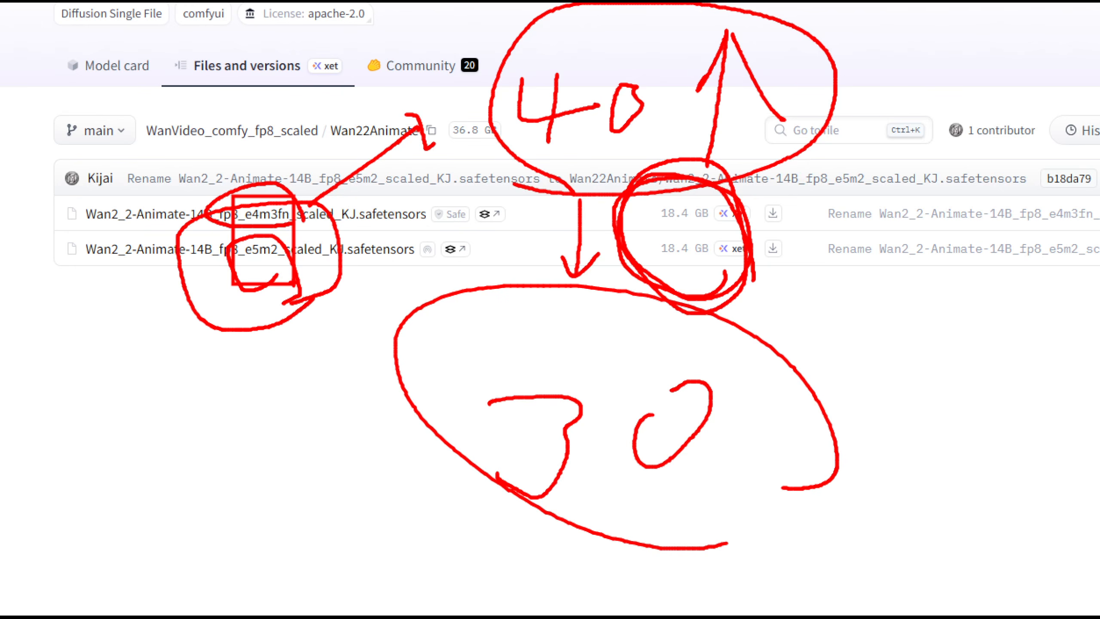
- Clear the drawings, switch to the Wan22Animate folder of WanVideo_comfy_GGUF, and circle the gguf extensions and the Q4_K_M file's size in red
key("Escape")
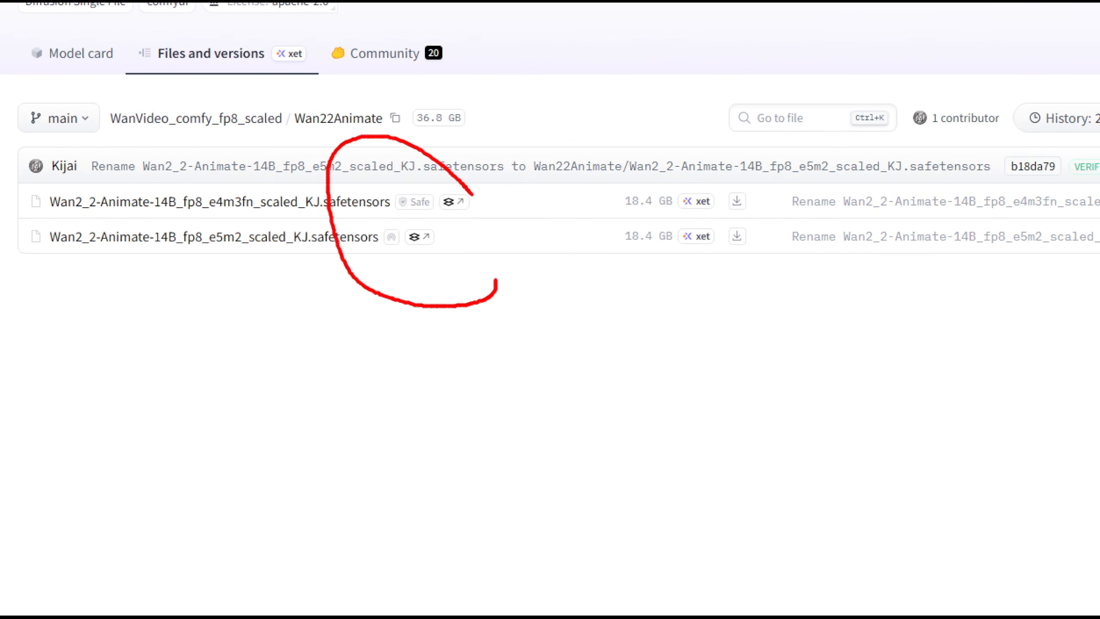
left_click(279, 11)
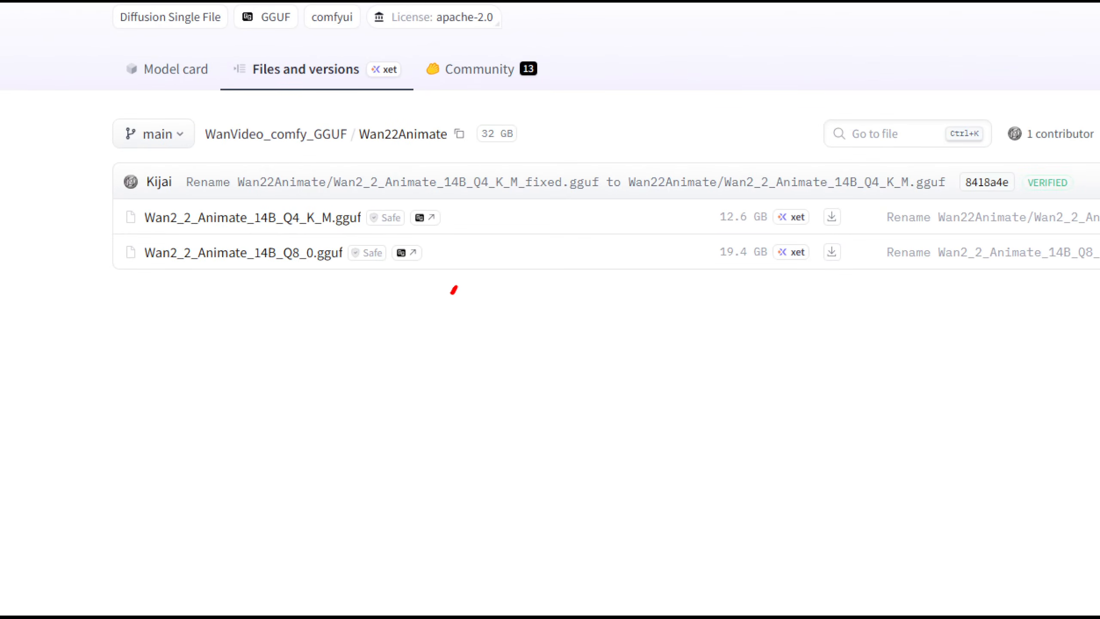
left_click_drag(392, 251, 363, 246)
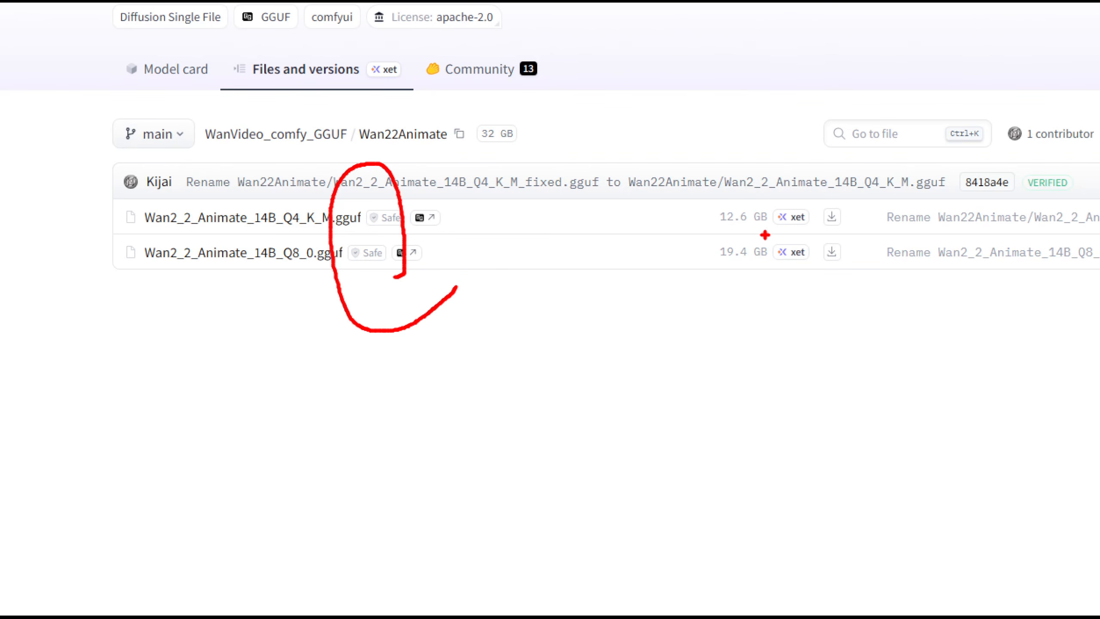
mouse_move(764, 235)
left_mouse_down()
mouse_move(671, 172)
mouse_move(725, 237)
left_mouse_up()
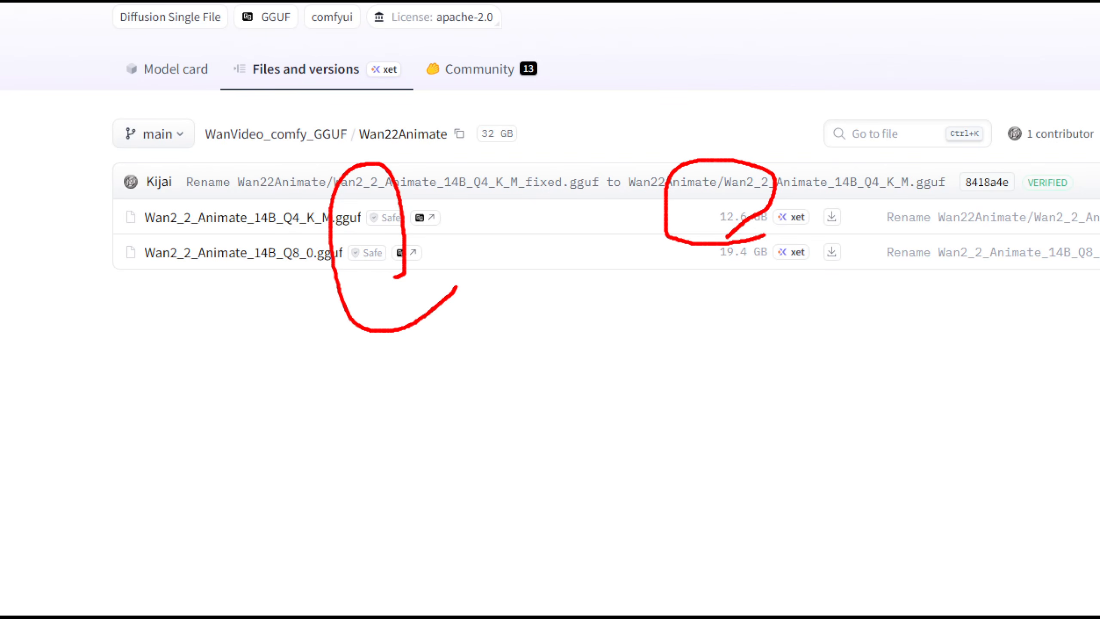
- Circle the Q8_0 part of the file name and its file size, bracket and ring the GGUF file list, and clear the drawings
left_click_drag(352, 274, 343, 261)
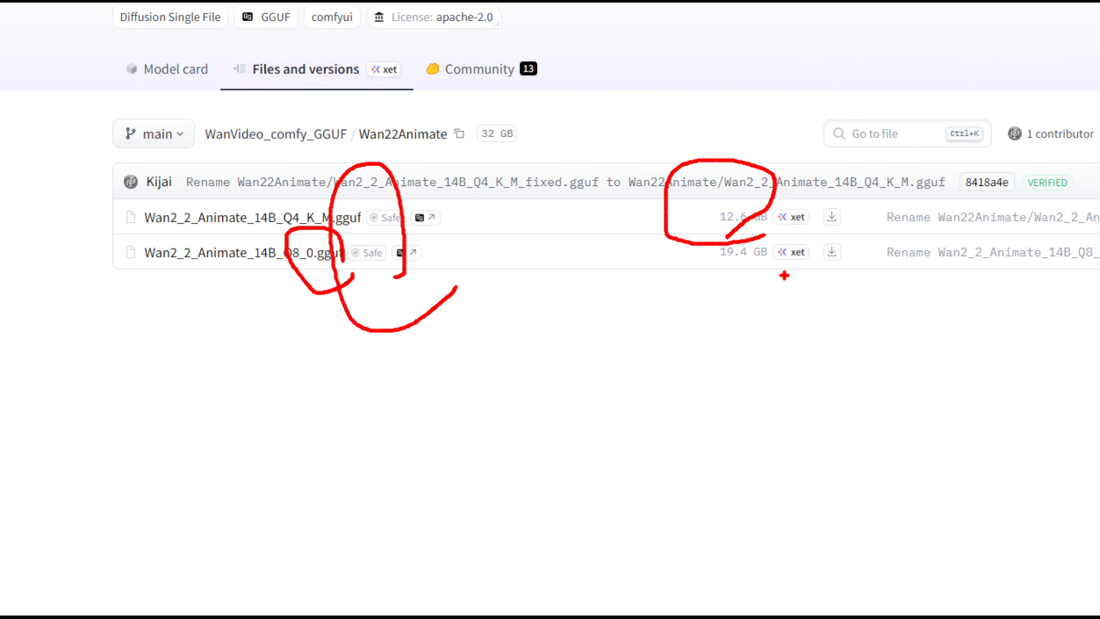
left_click_drag(784, 276, 773, 294)
mouse_move(329, 279)
left_mouse_down()
mouse_move(299, 243)
mouse_move(357, 272)
left_mouse_up()
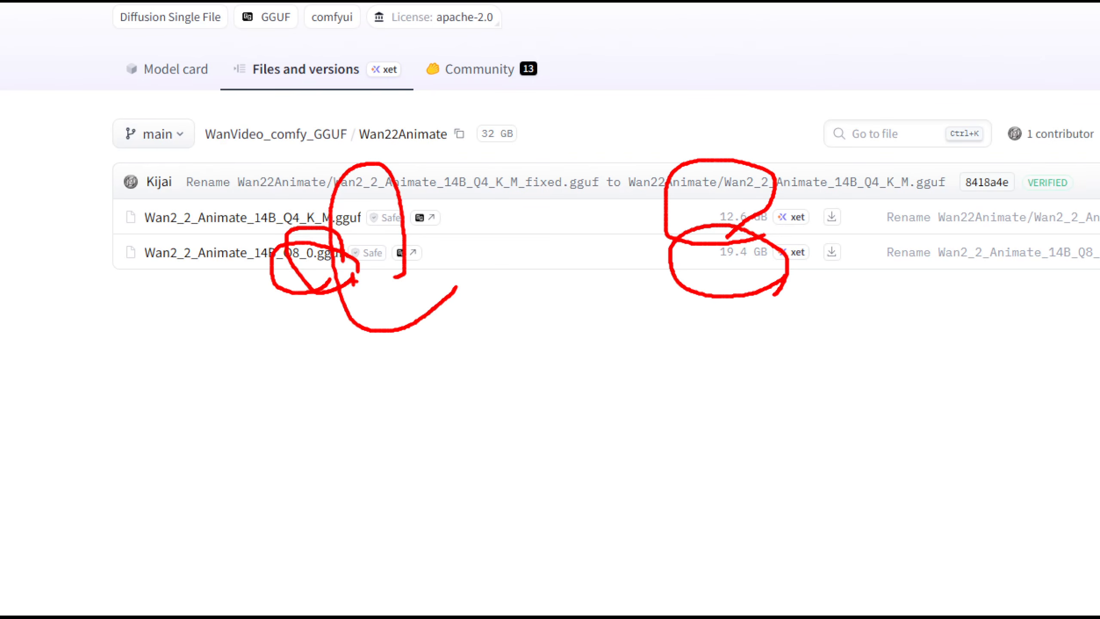
mouse_move(104, 138)
left_mouse_down()
mouse_move(67, 227)
mouse_move(72, 329)
left_mouse_up()
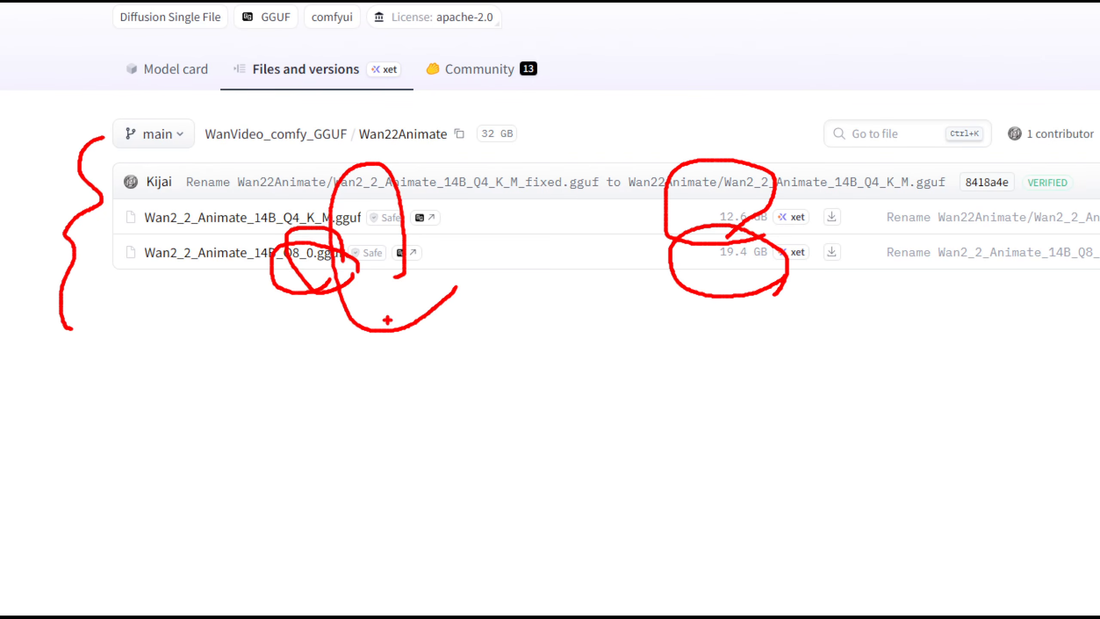
mouse_move(427, 306)
left_mouse_down()
mouse_move(77, 128)
mouse_move(461, 320)
left_mouse_up()
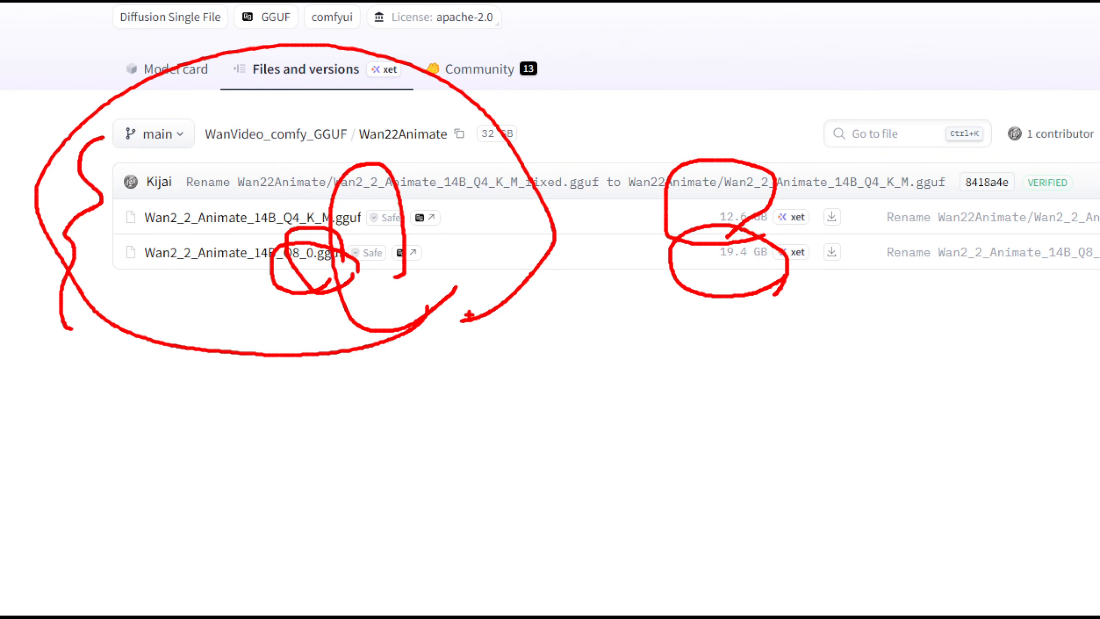
key("Escape")
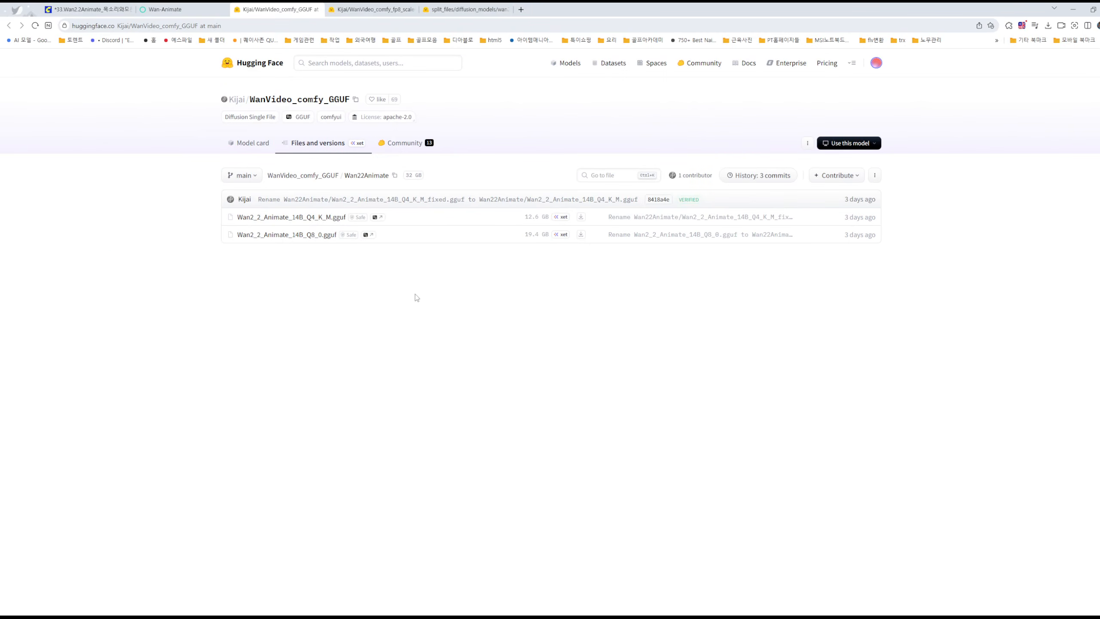
- Return to the Wan-Animate project page and look over its demo videos and abstract
left_click(178, 15)
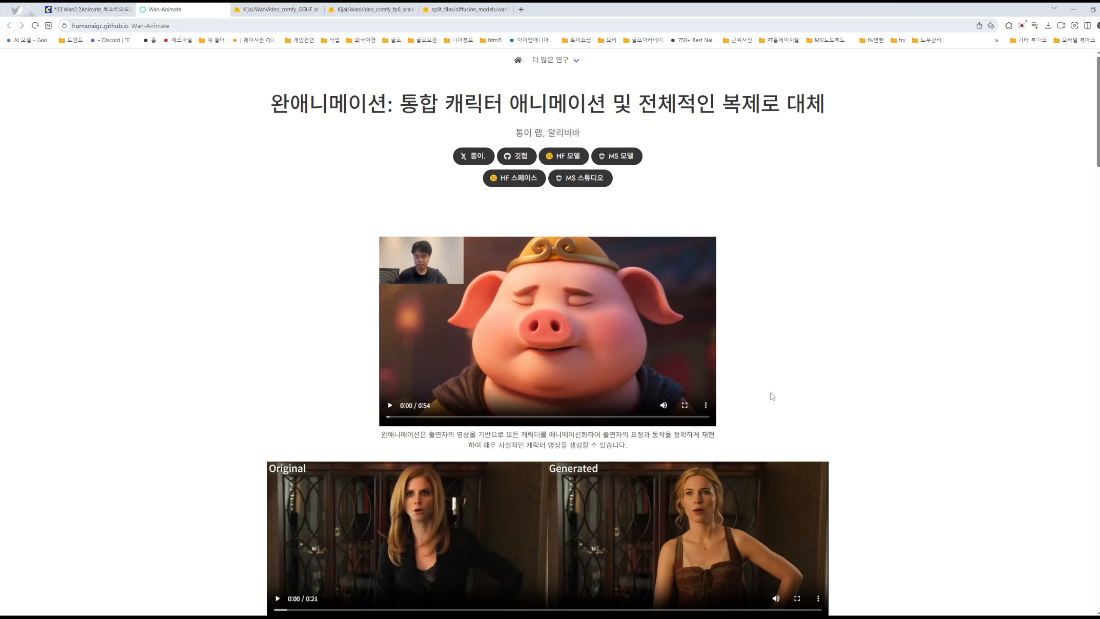
scroll(771, 396, "down", 5)
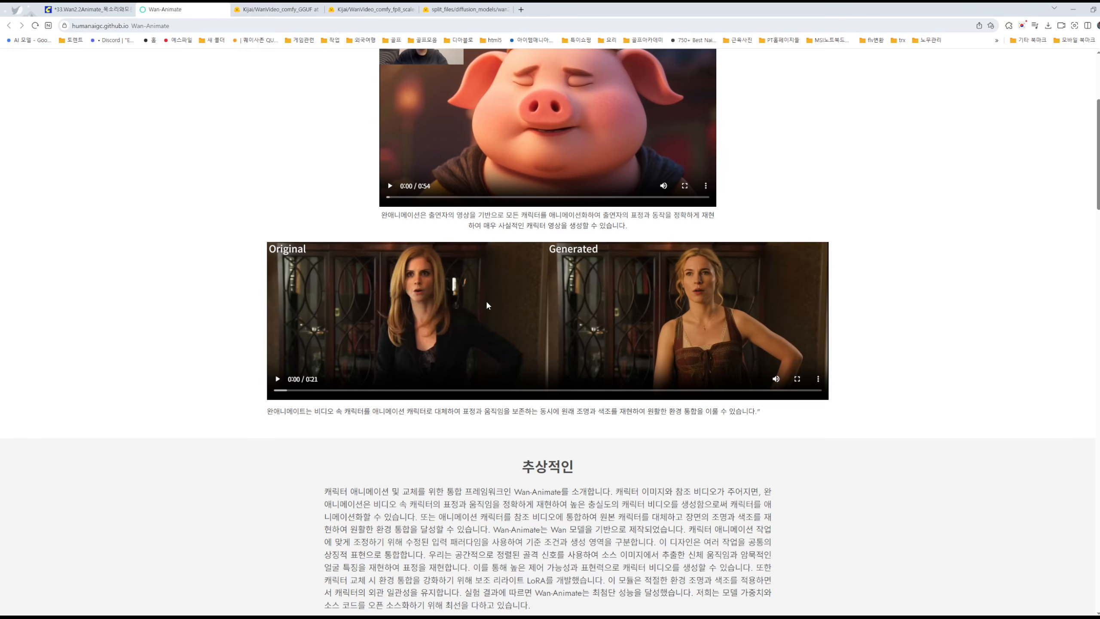
scroll(411, 246, "up", 5)
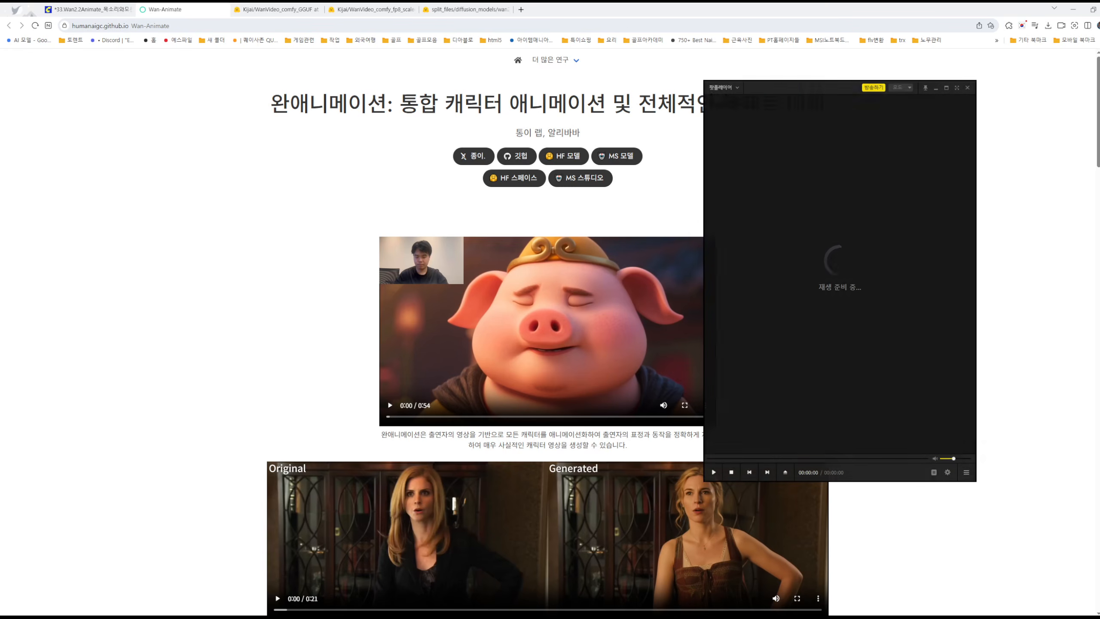
- Watch the sample clips AnimateDiff_003003.mp4 and AnimateDiff_00019.mp4 in the video player over the project page, closing the player after each
left_click_drag(822, 317, 631, 300)
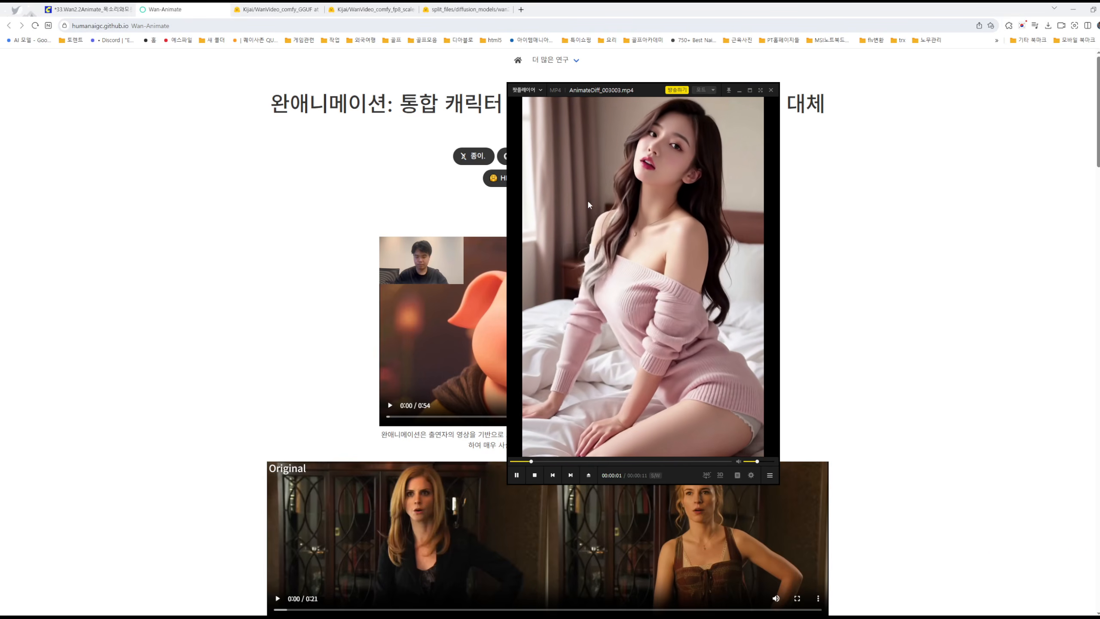
left_click(771, 90)
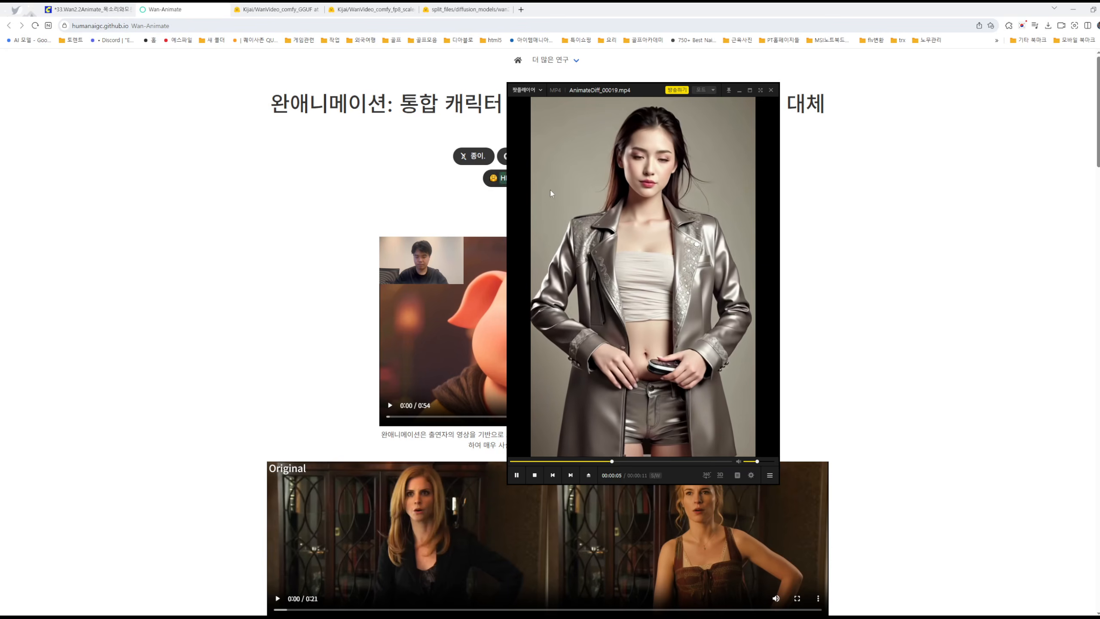
left_click(771, 90)
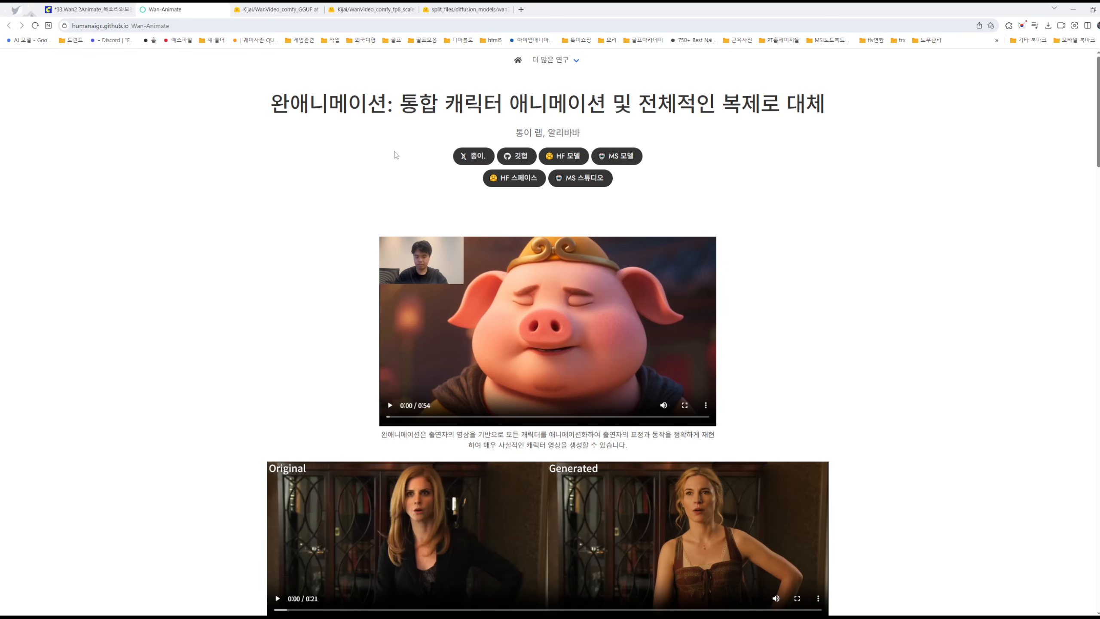
- Switch to the 33.Wan2.2Animate workflow in ComfyUI and inspect the Sam2Segmentation node from segment-anything-2 up close
left_click(76, 8)
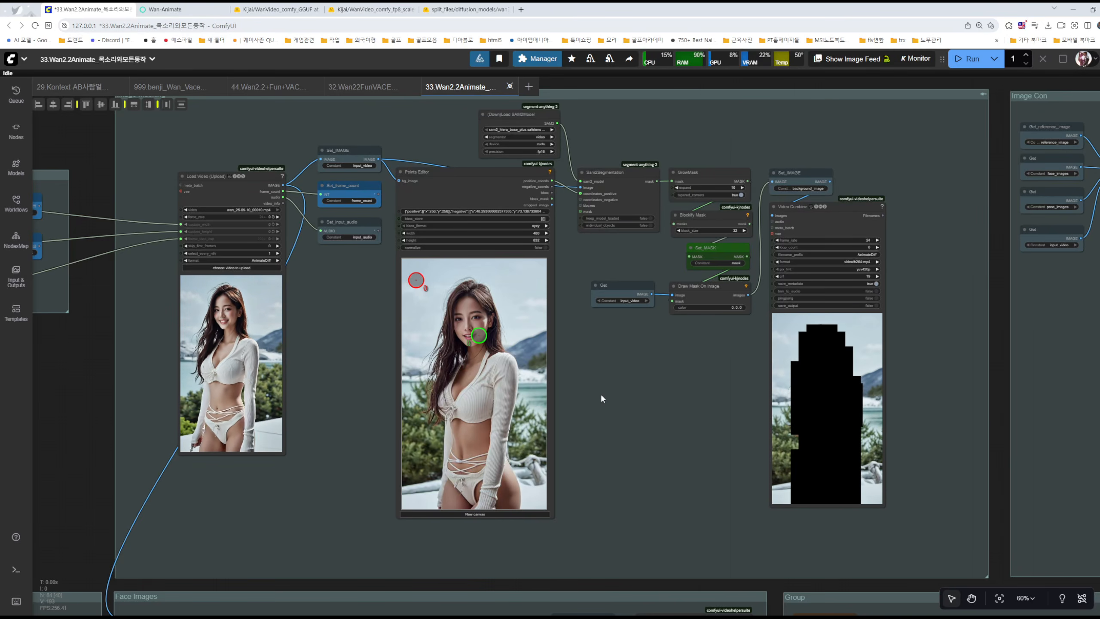
scroll(626, 375, "up", 5)
scroll(637, 272, "up", 10)
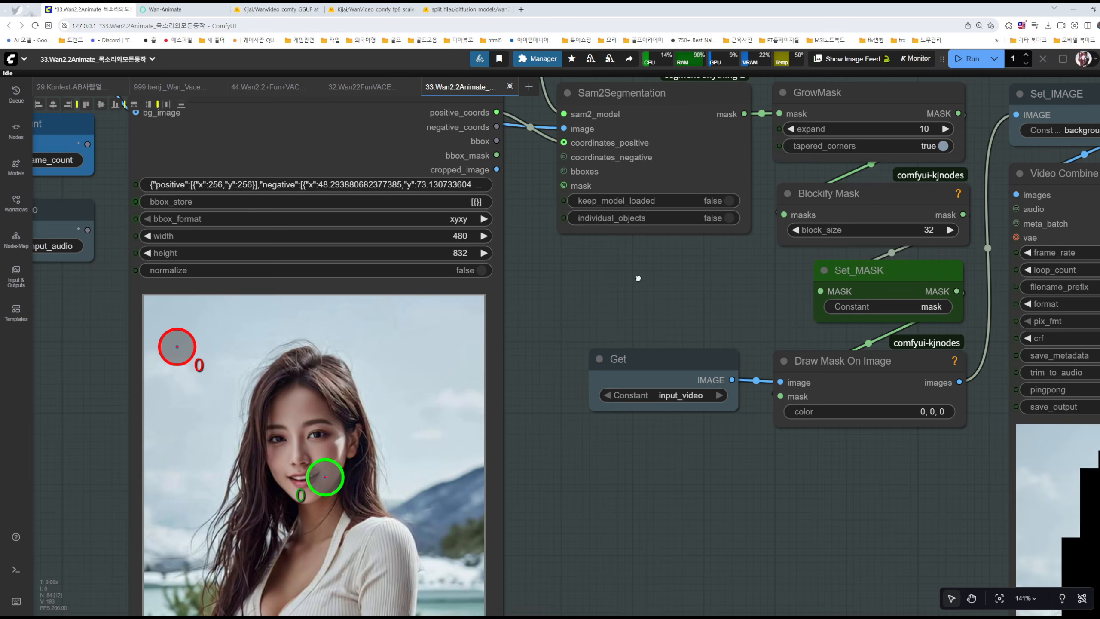
scroll(570, 259, "up", 3)
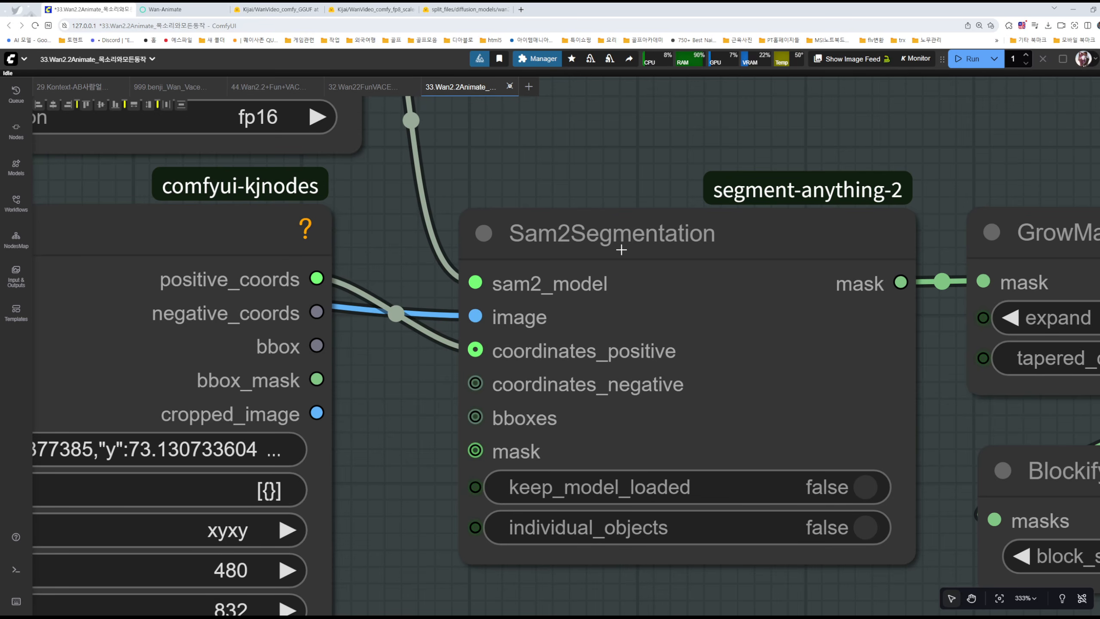
scroll(619, 290, "down", 2)
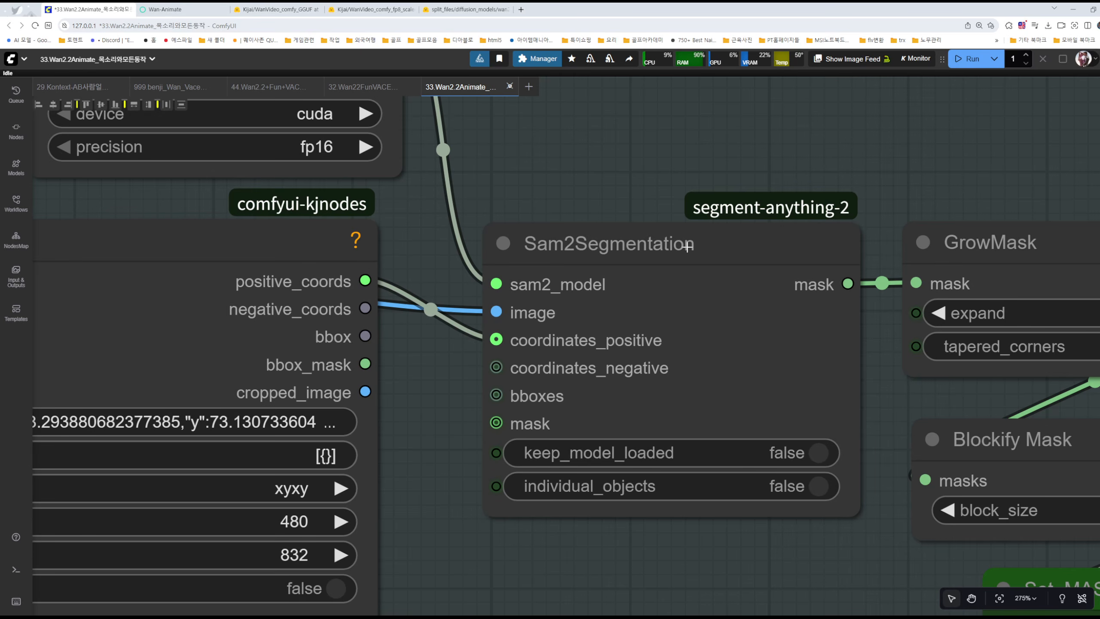
scroll(646, 317, "down", 9)
scroll(644, 316, "down", 7)
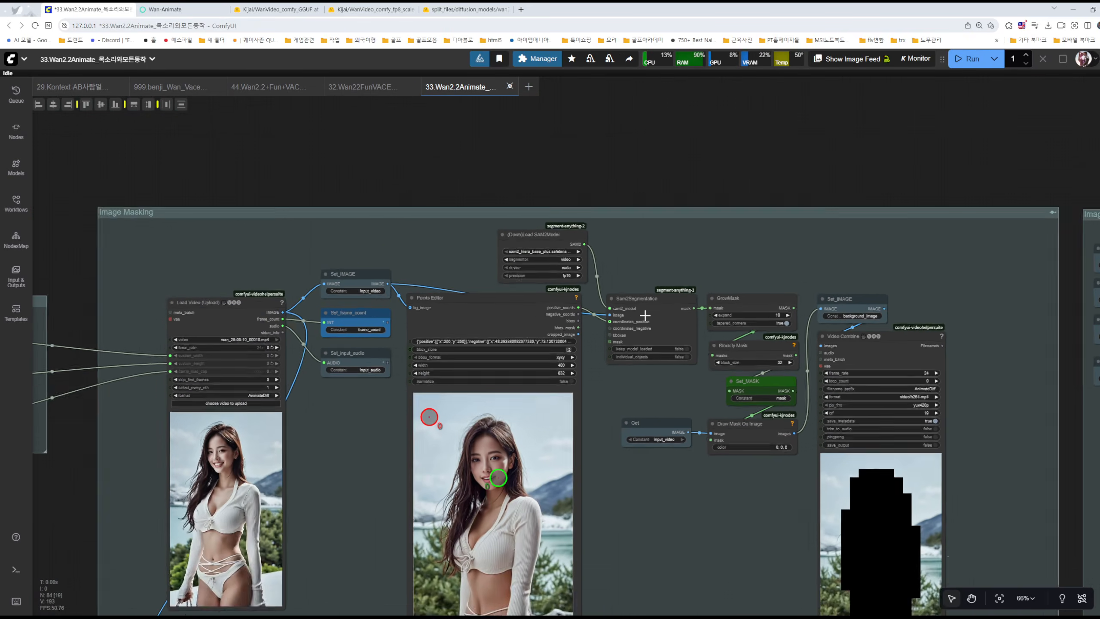
- Survey the entire Wan2.2 Animate workflow, bringing all its node groups into view
left_click_drag(649, 389, 803, 260)
scroll(232, 368, "down", 2)
scroll(234, 373, "down", 6)
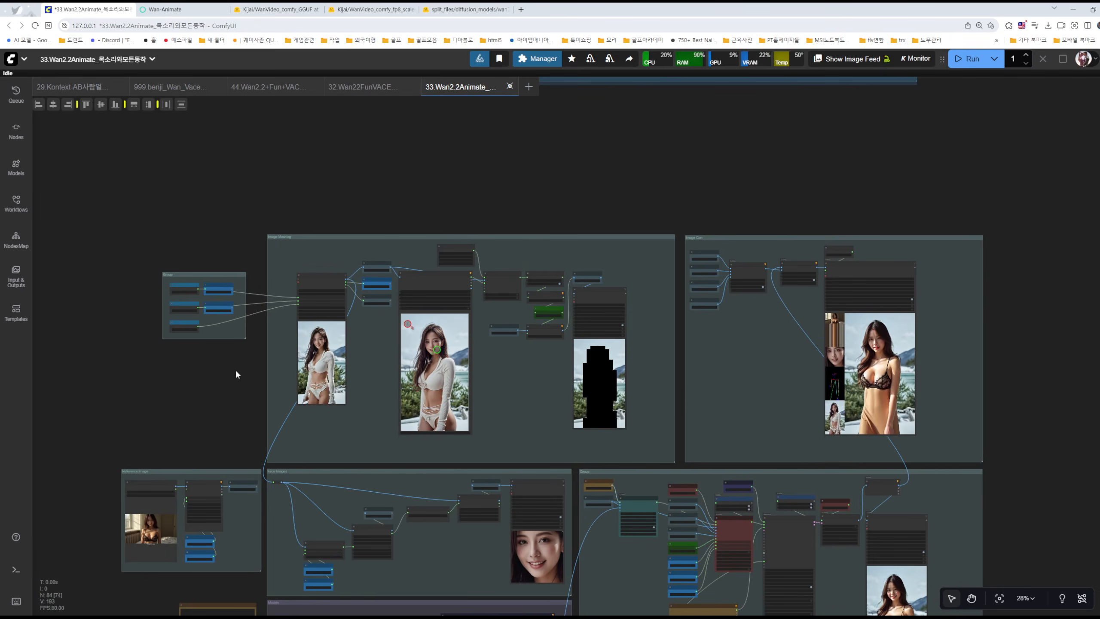
left_click_drag(236, 373, 278, 269)
scroll(275, 240, "down", 3)
left_click_drag(722, 116, 741, 106)
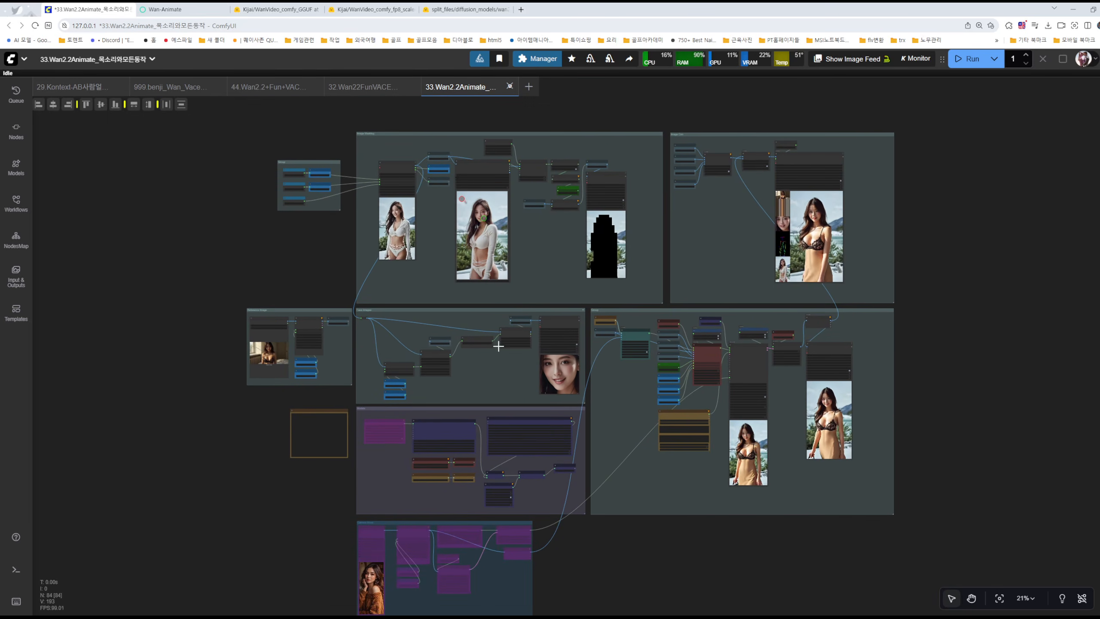
left_click_drag(609, 106, 583, 119)
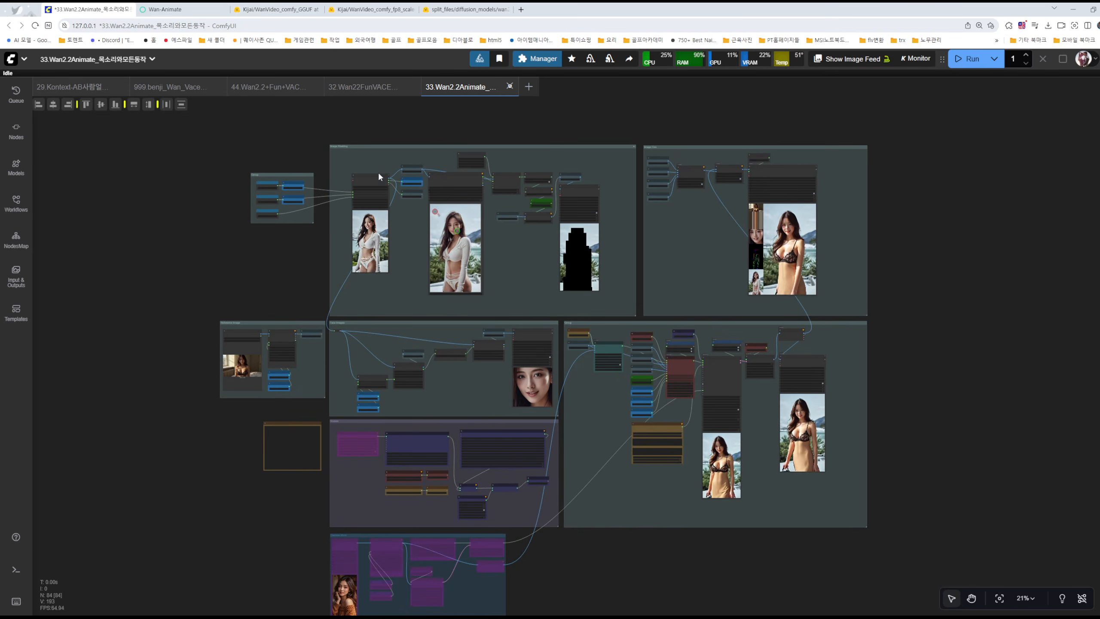
- Check the workflow for missing custom nodes in ComfyUI Manager, and box the "Update: ComfyUI Nightly Version" setting in red
left_click(534, 61)
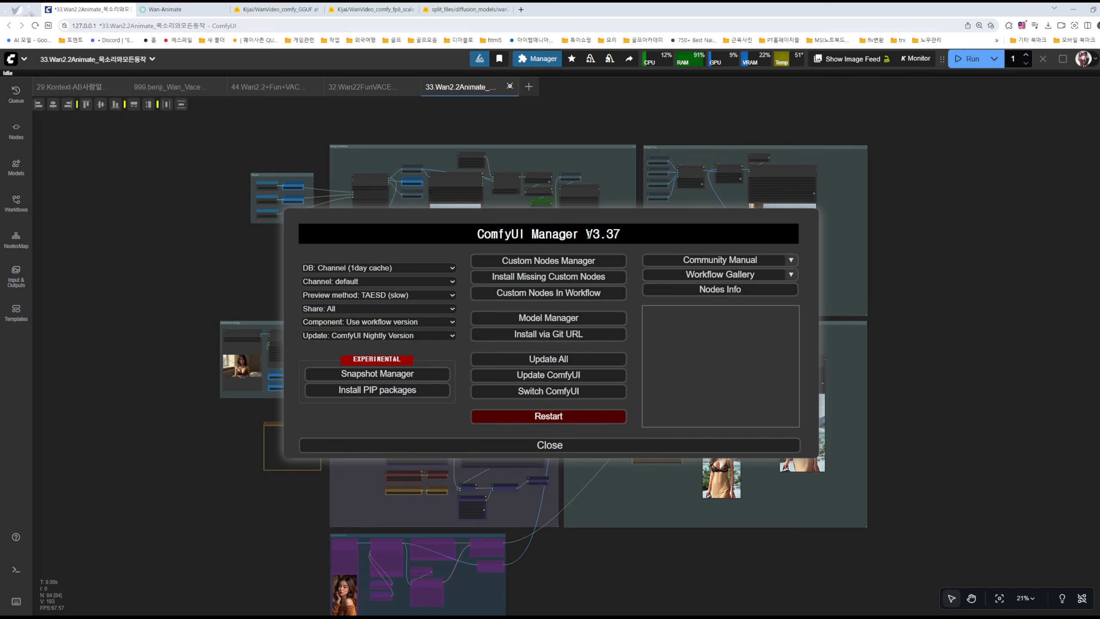
left_click(524, 281)
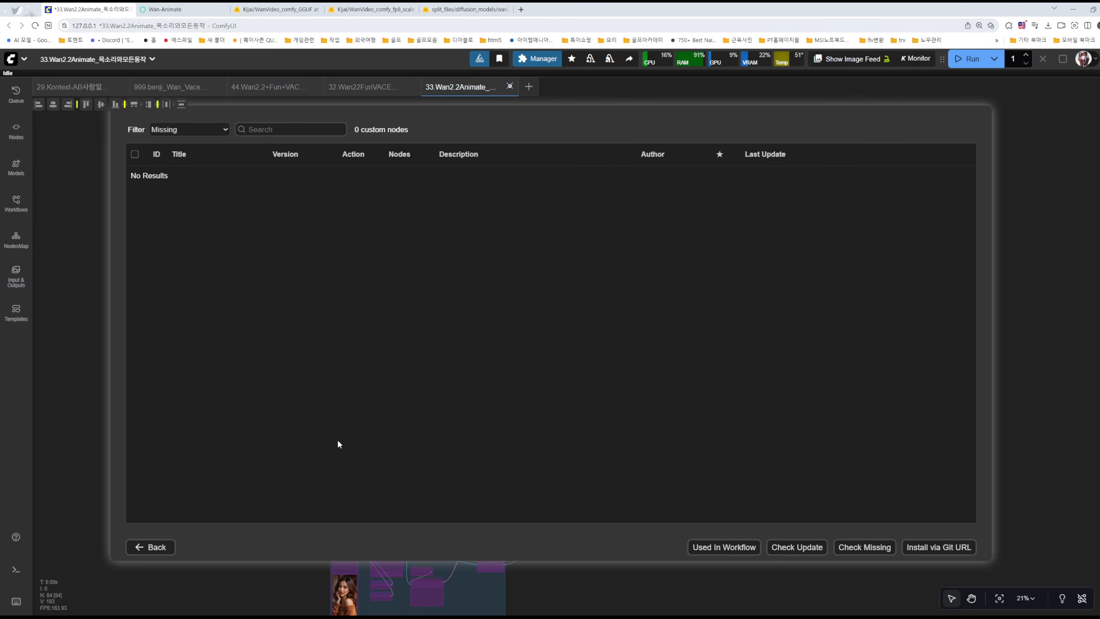
left_click(152, 551)
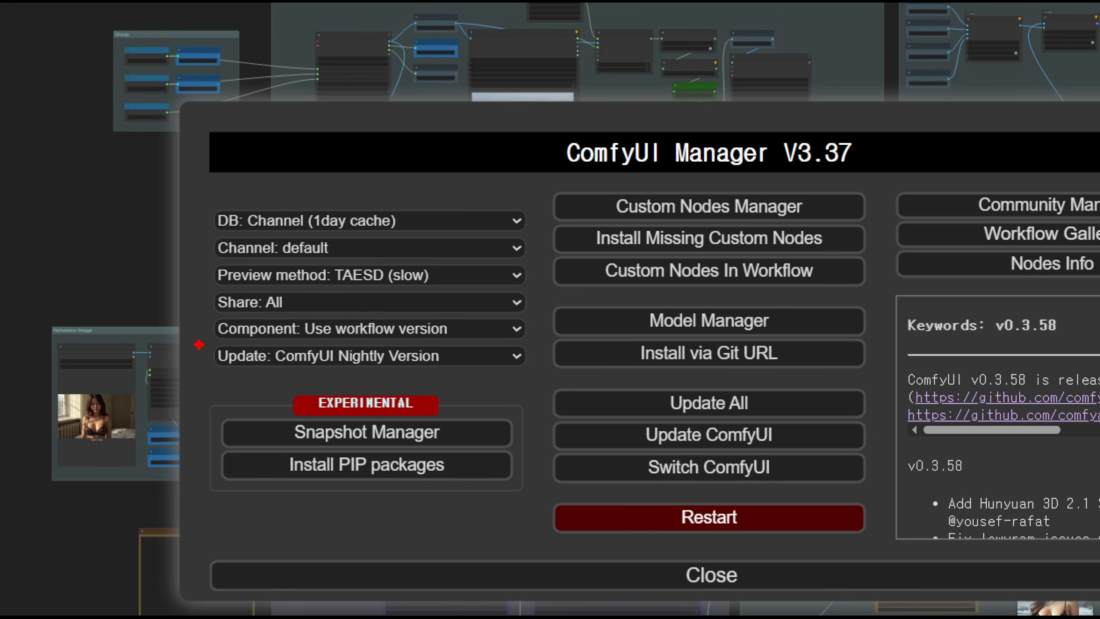
left_click_drag(199, 345, 545, 375)
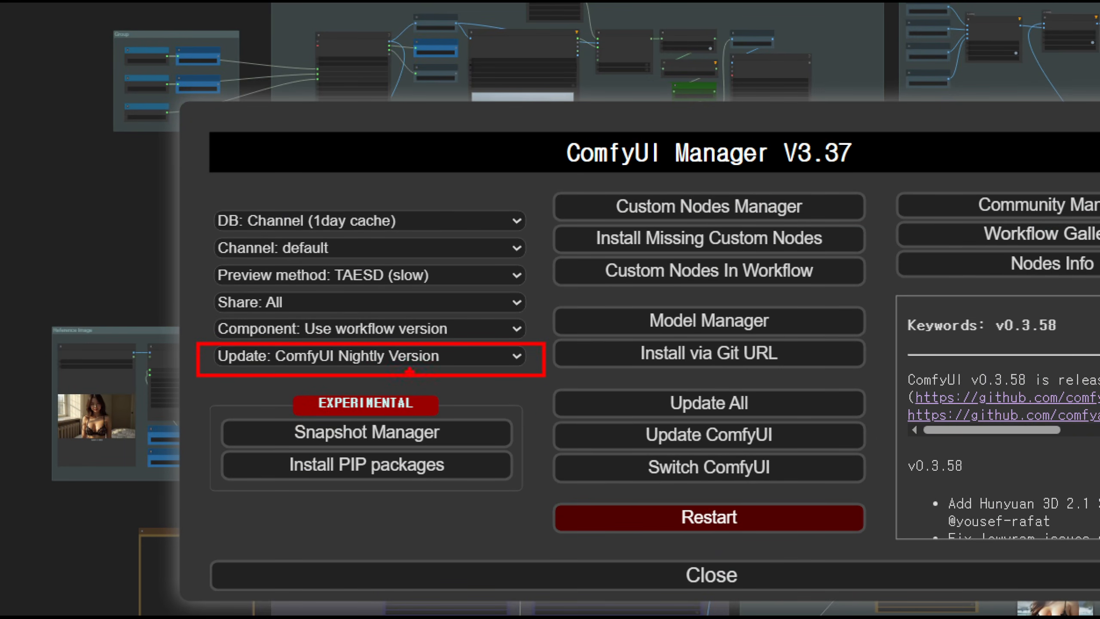
left_click_drag(512, 341, 550, 382)
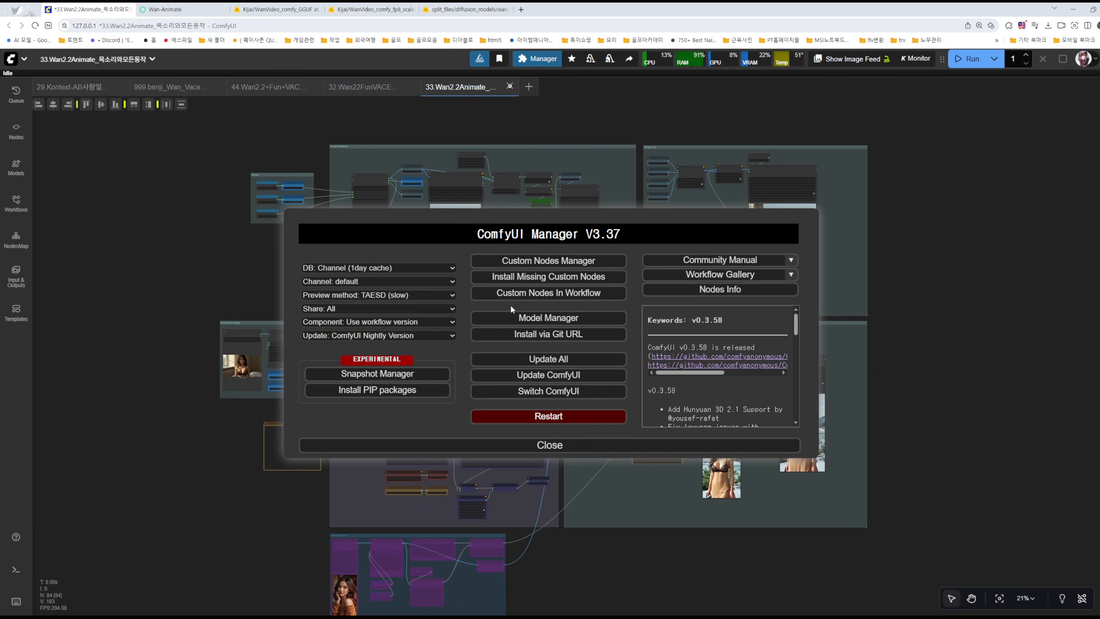
- Browse the full list of available custom nodes and return to the ComfyUI Manager window
left_click(683, 212)
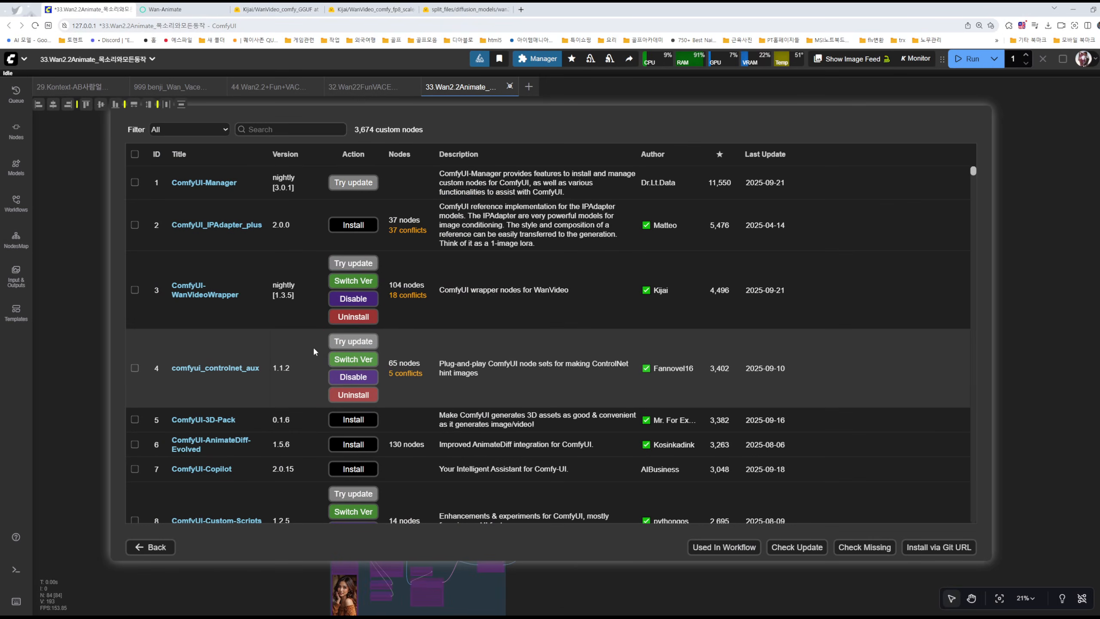
scroll(294, 351, "down", 3)
left_click(150, 547)
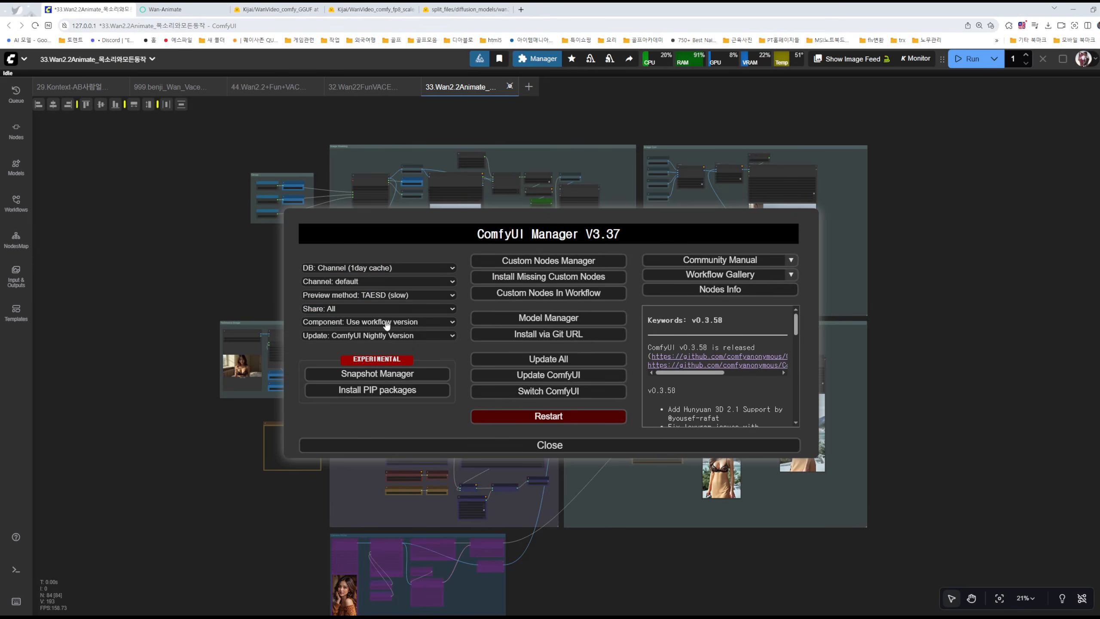
- List the custom nodes used in the workflow and review them from ComfyUI-WanVideoWrapper down to Various ComfyUI Nodes by Type
left_click(544, 292)
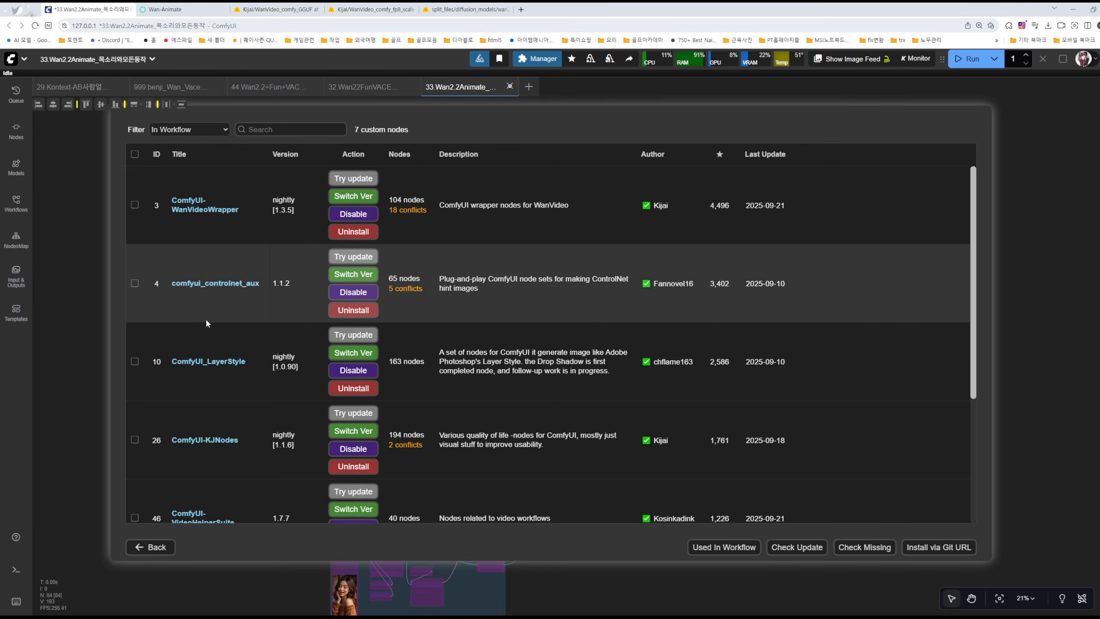
scroll(224, 395, "down", 2)
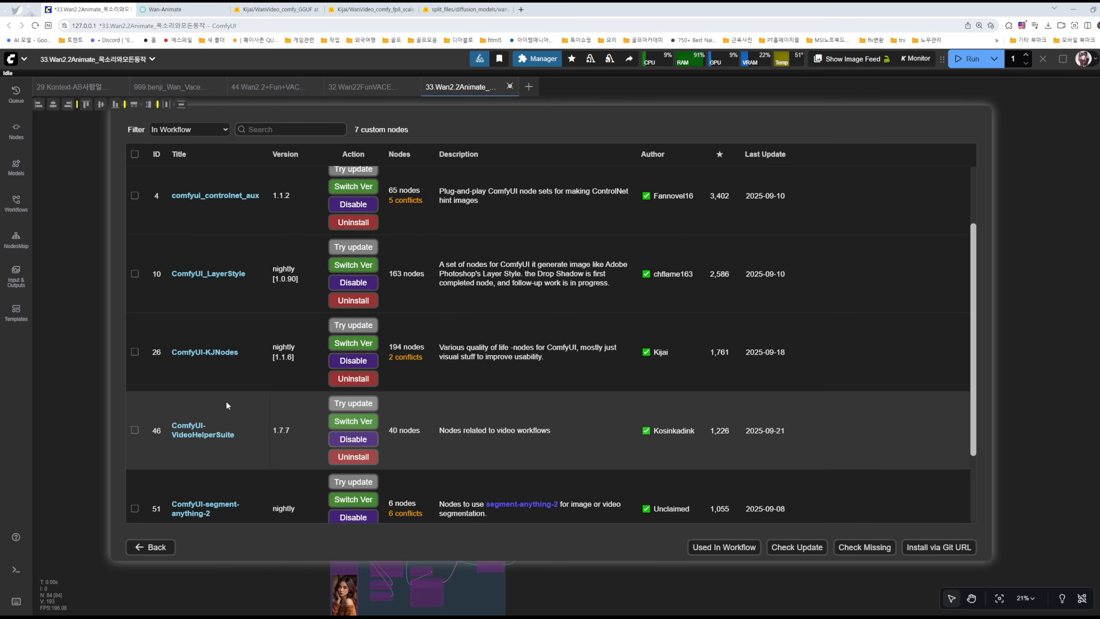
scroll(230, 503, "down", 3)
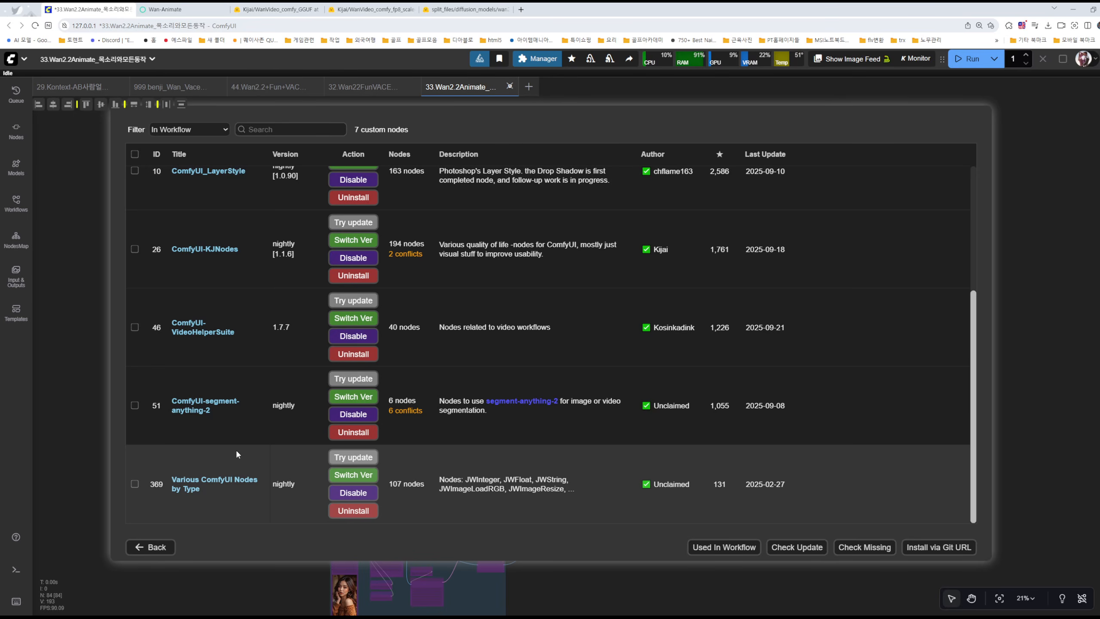
scroll(235, 454, "up", 5)
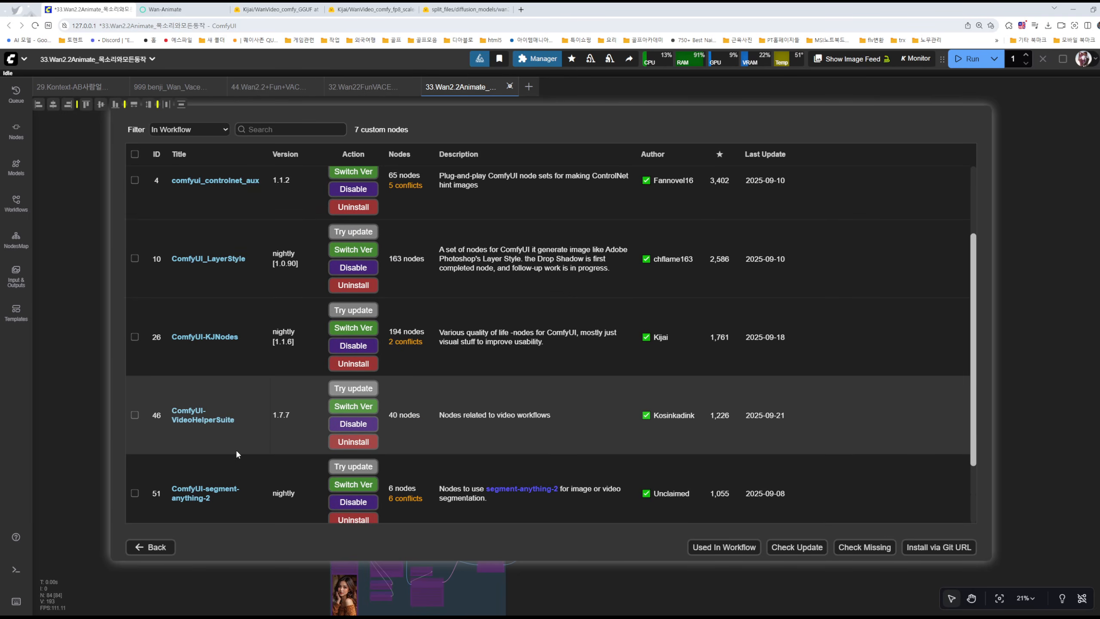
scroll(244, 326, "up", 1)
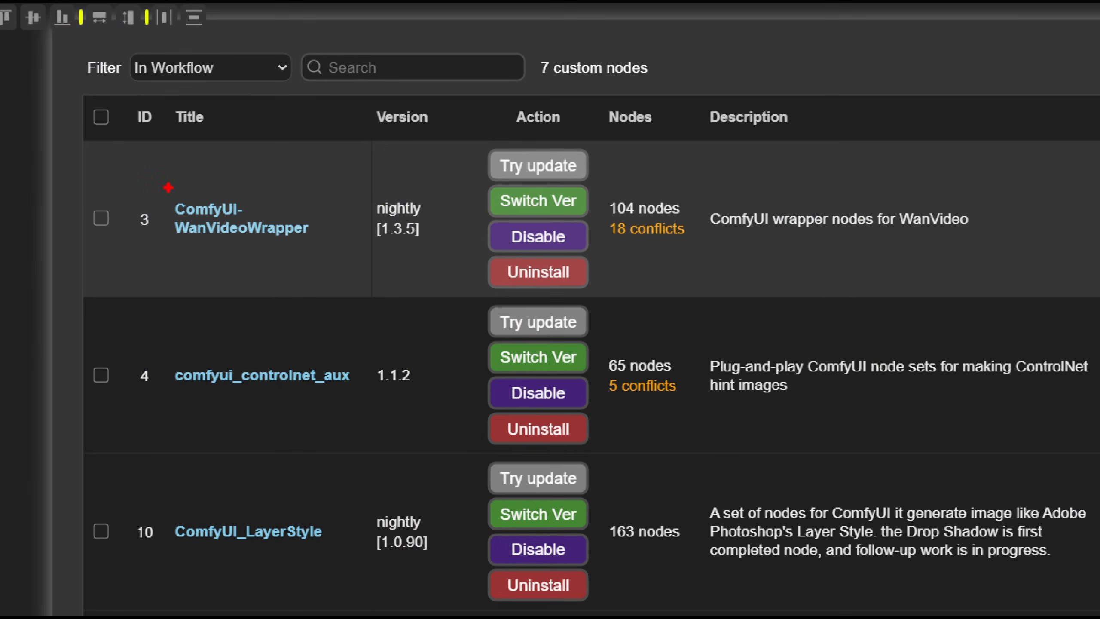
- Circle ComfyUI-WanVideoWrapper and the version entries of the workflow's custom nodes in red, and clear the markings
mouse_move(142, 181)
left_mouse_down()
mouse_move(160, 246)
mouse_move(331, 237)
mouse_move(218, 163)
mouse_move(126, 237)
left_mouse_up()
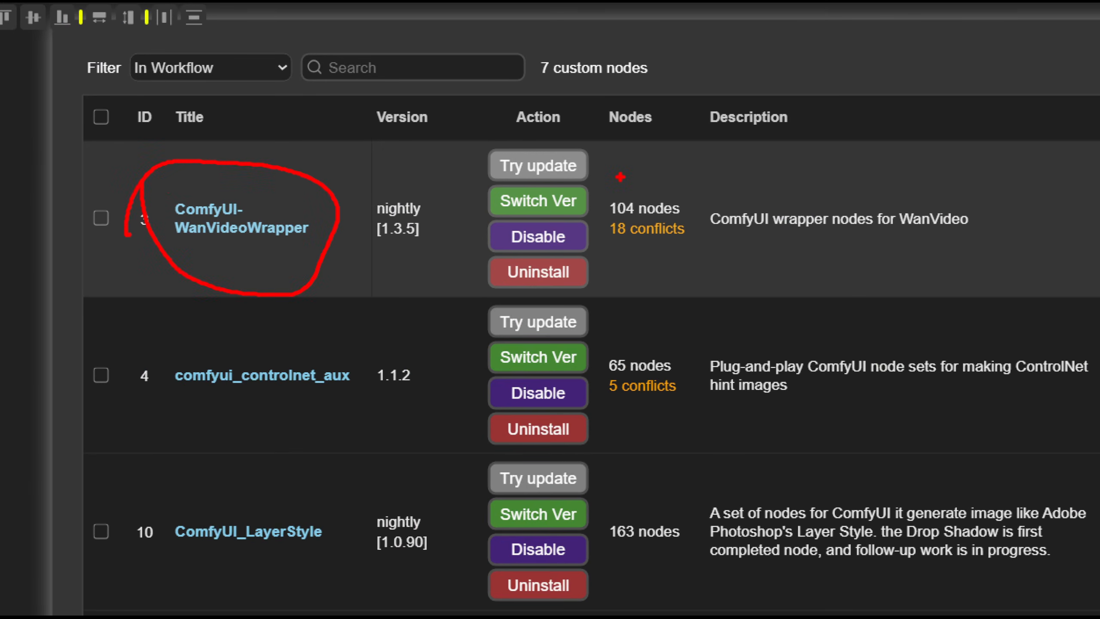
left_click_drag(586, 187, 606, 182)
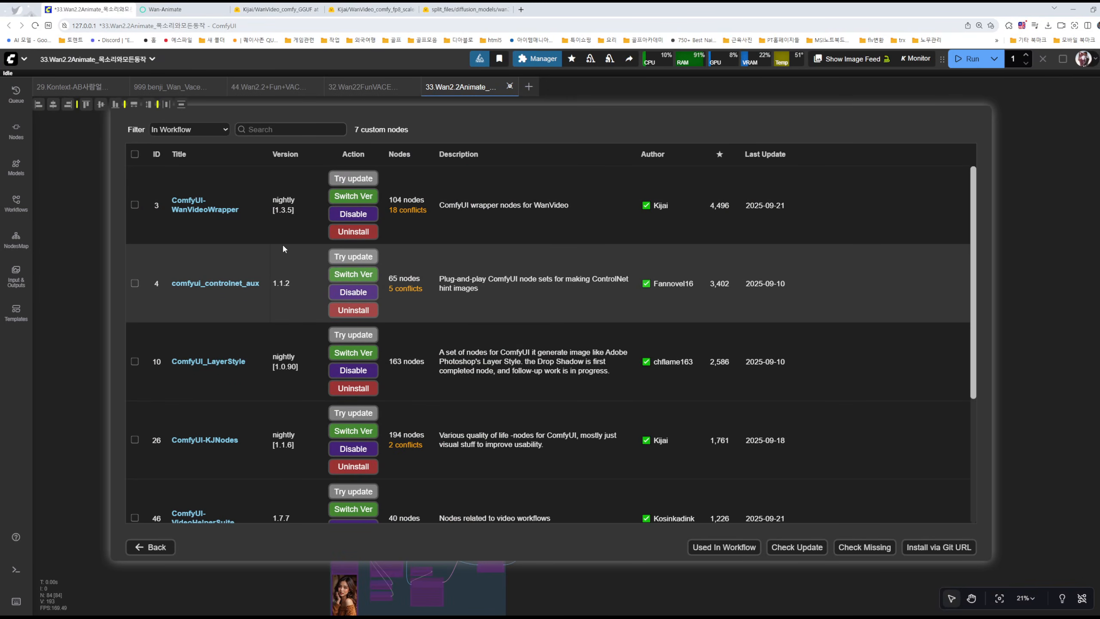
left_click_drag(297, 235, 300, 214)
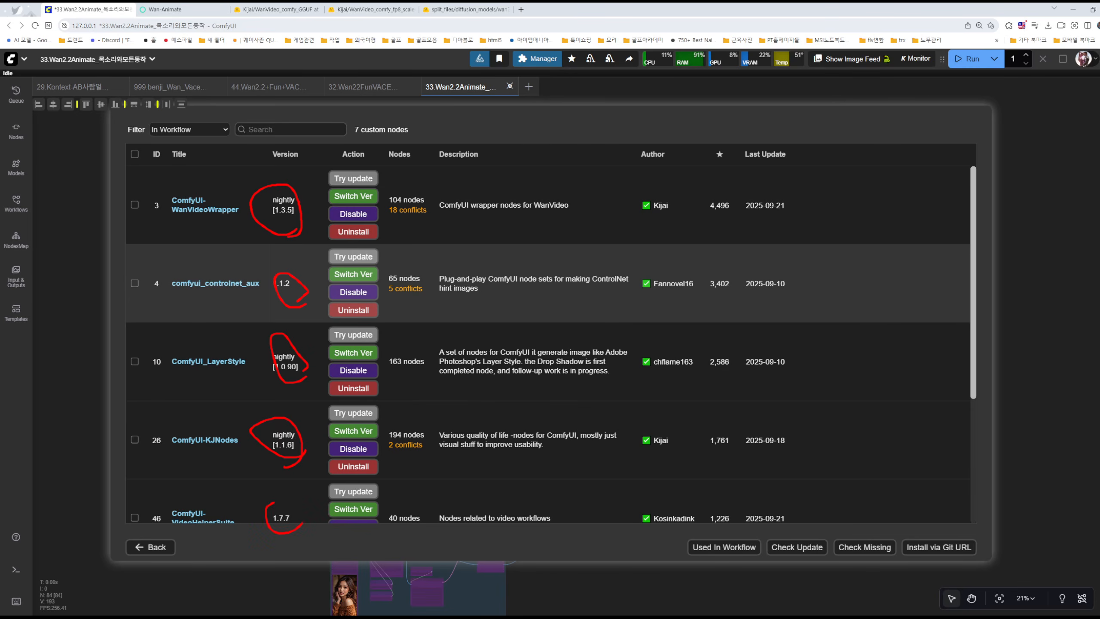
scroll(306, 473, "down", 5)
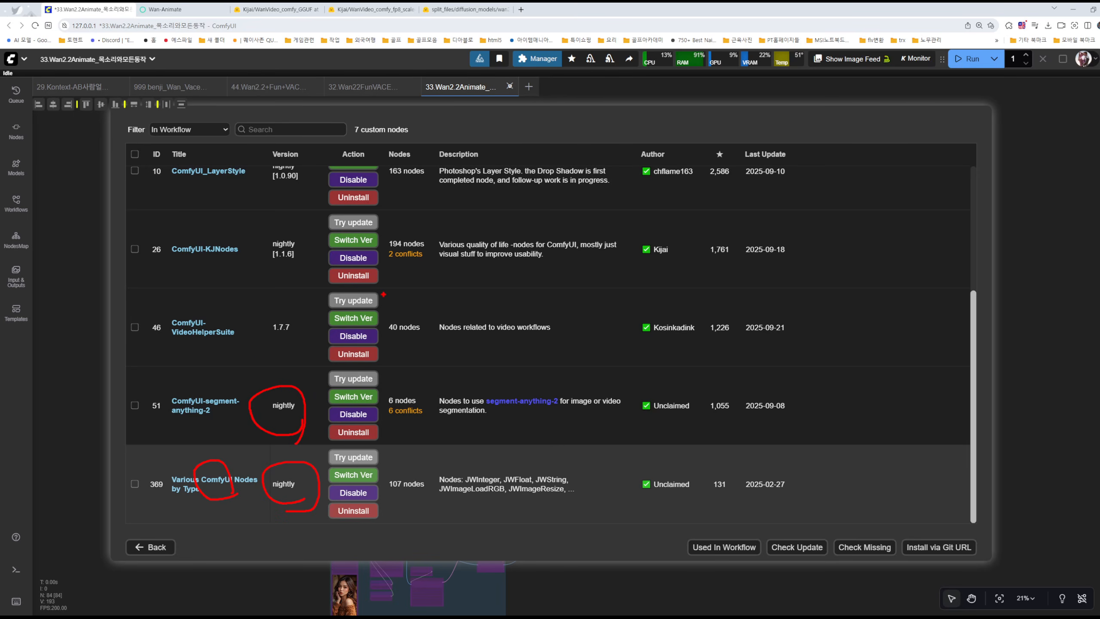
key("Escape")
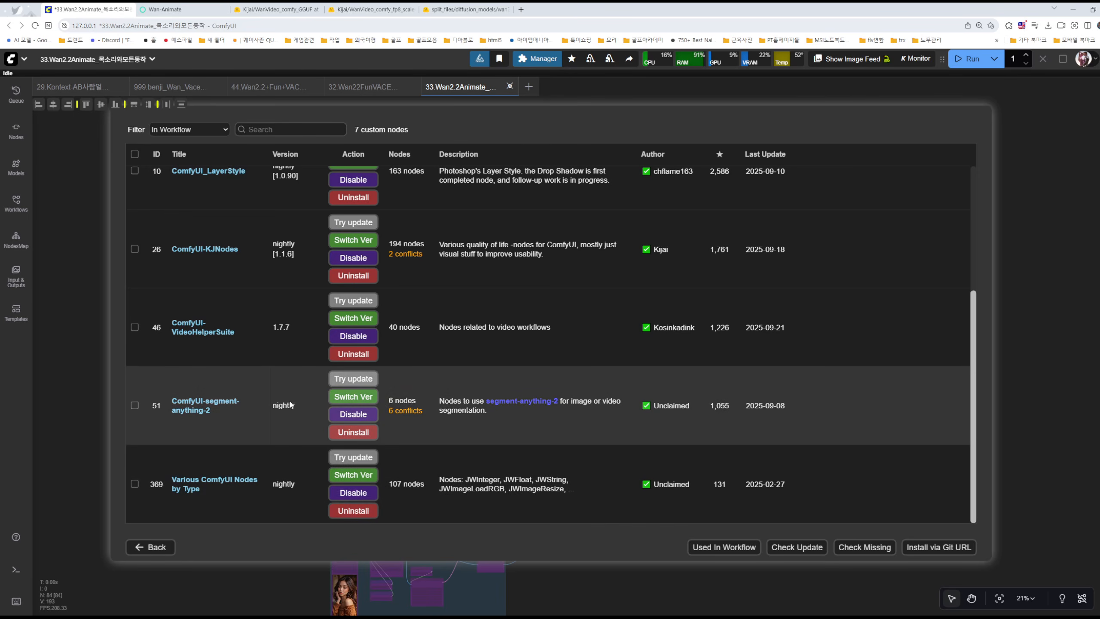
- Review the custom node versions back up to ComfyUI-WanVideoWrapper, leave the list and close ComfyUI Manager
scroll(300, 429, "up", 2)
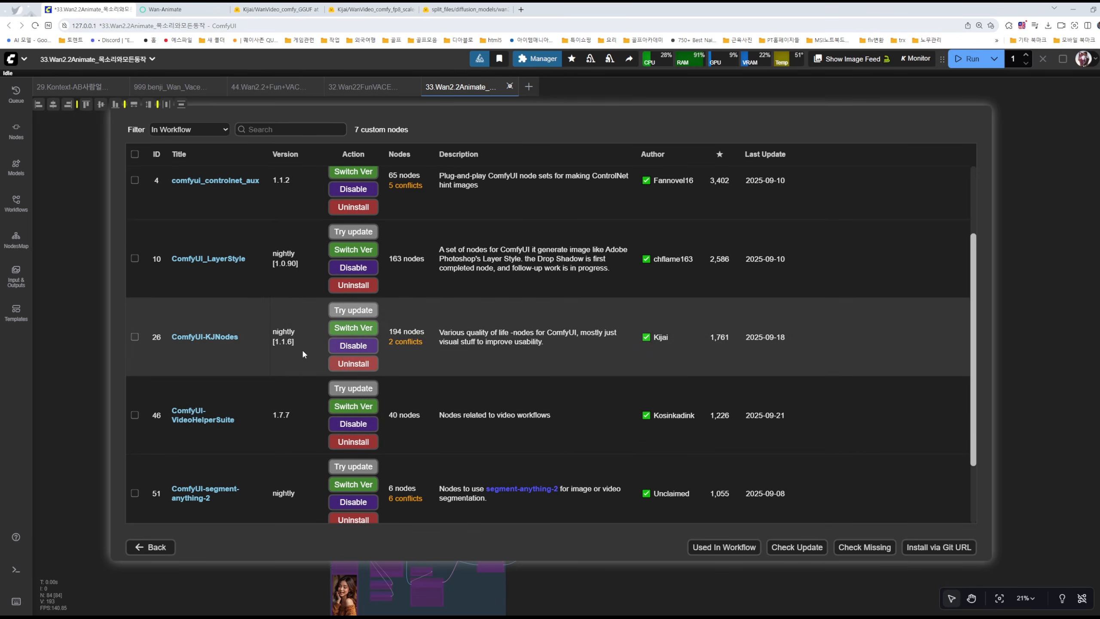
scroll(306, 342, "up", 2)
left_click_drag(264, 356, 292, 373)
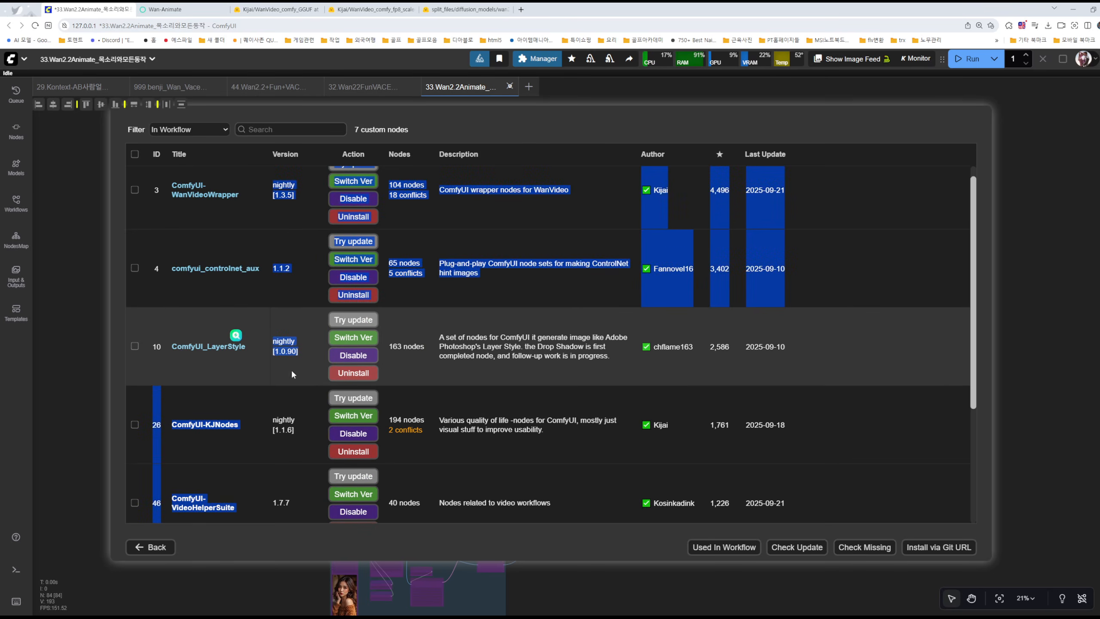
scroll(294, 325, "up", 1)
left_click(293, 299)
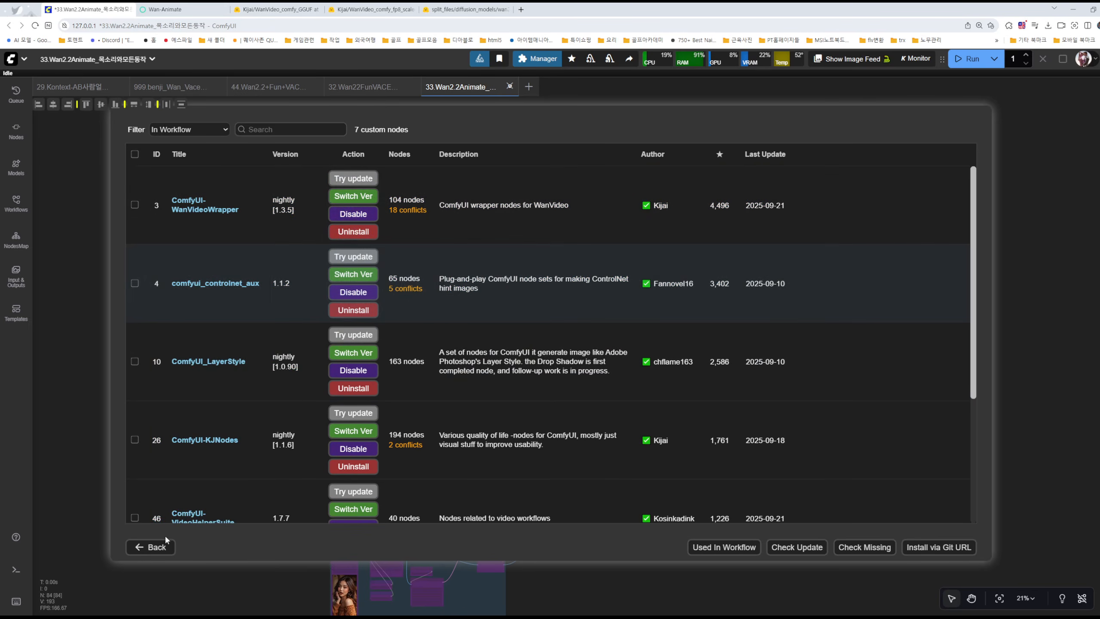
left_click(151, 547)
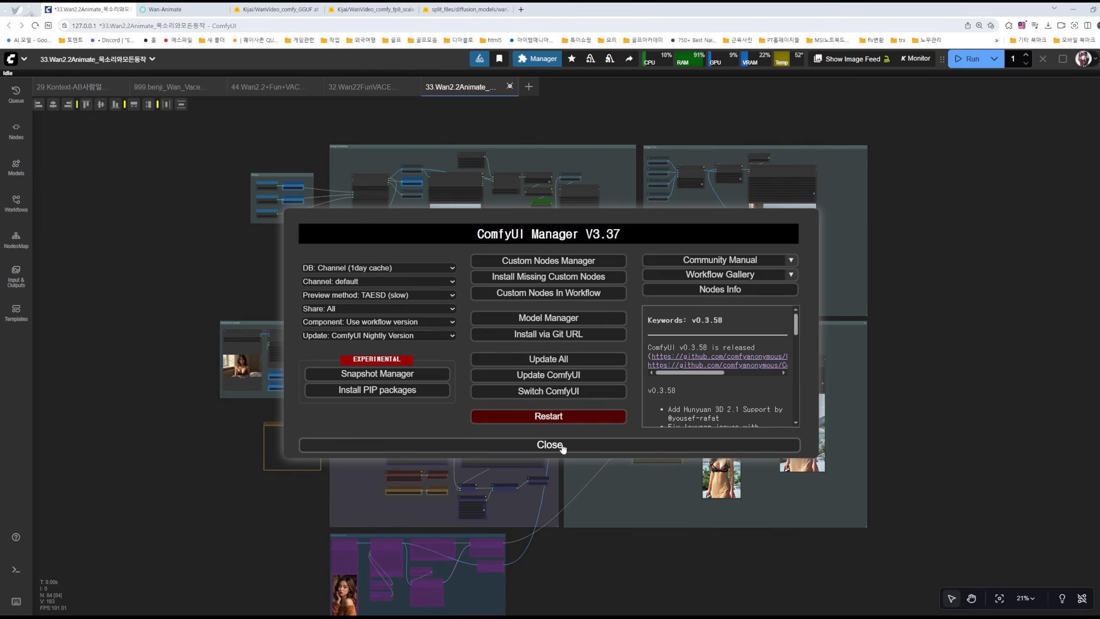
left_click(550, 445)
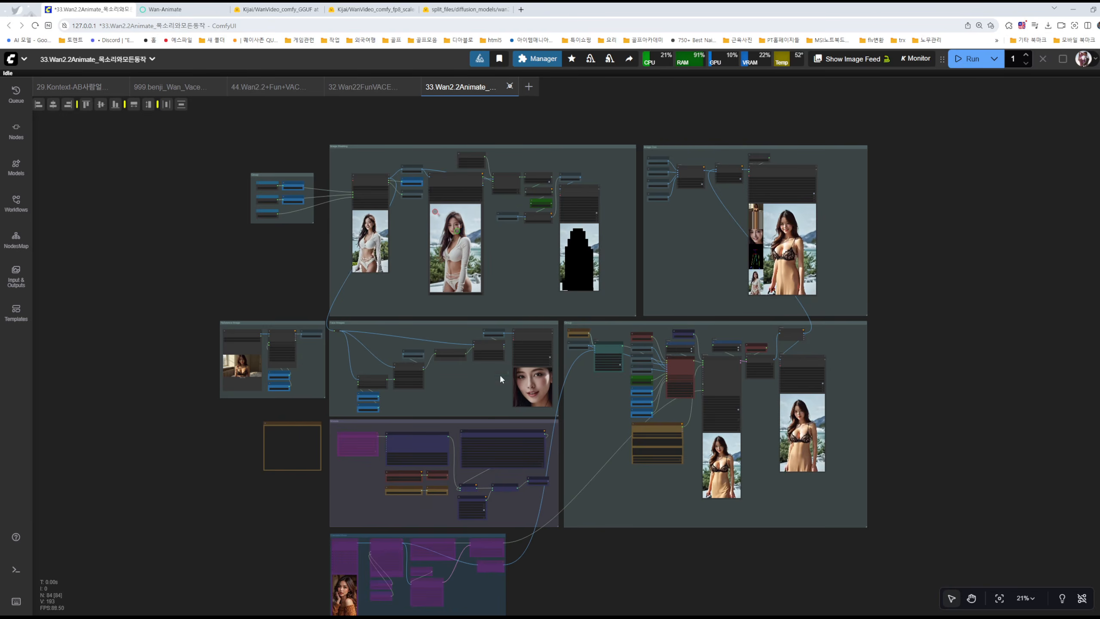
- Examine the workflow's groups, focusing on the width, height and Integer nodes that feed Load Video (Upload)
scroll(410, 285, "up", 2)
scroll(409, 283, "up", 4)
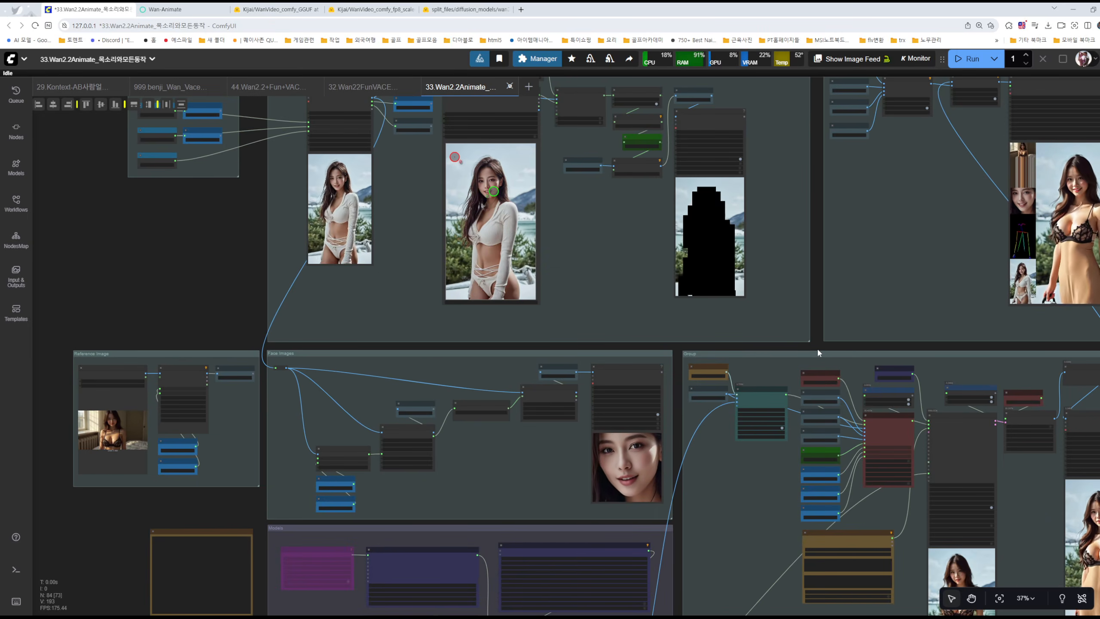
scroll(814, 348, "down", 2)
scroll(314, 333, "up", 6)
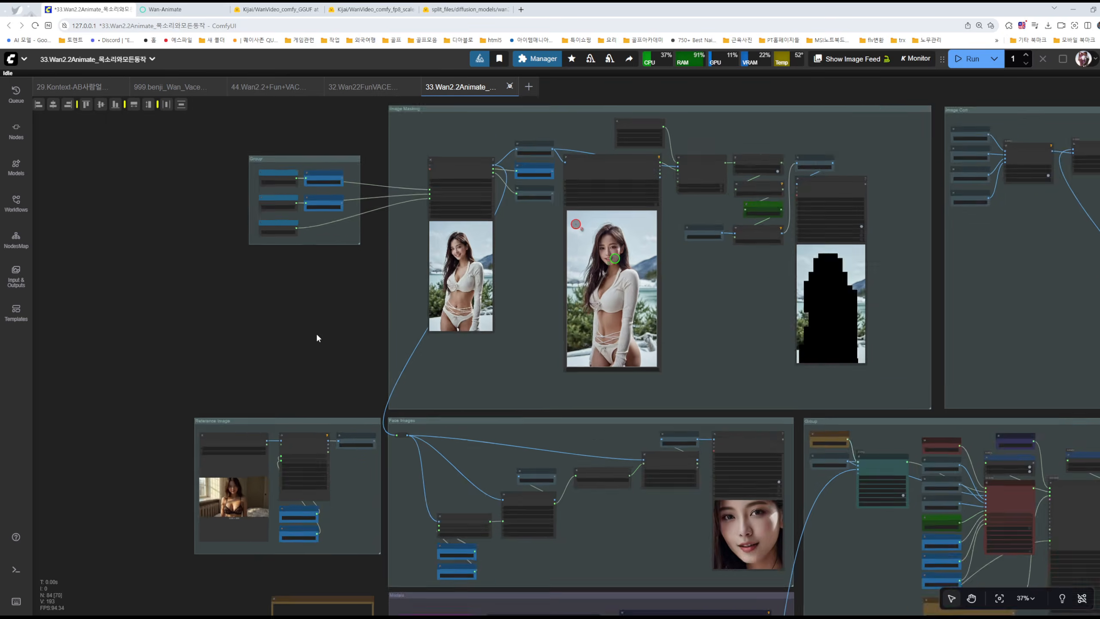
left_click_drag(346, 286, 359, 447)
scroll(346, 394, "up", 4)
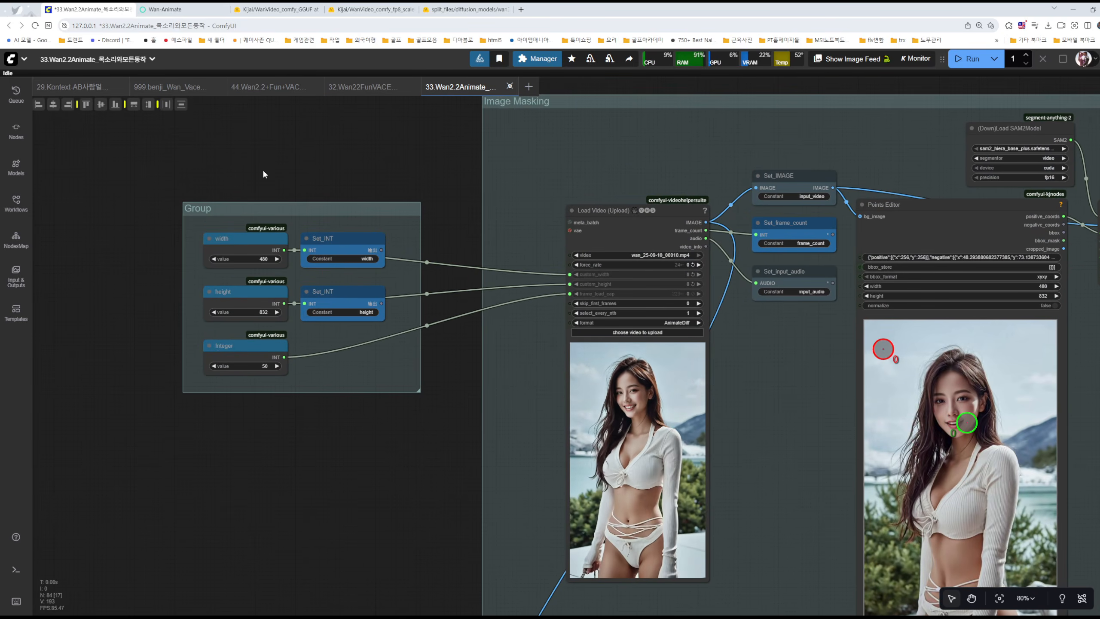
scroll(401, 461, "down", 1)
scroll(402, 460, "down", 3)
scroll(398, 366, "up", 12)
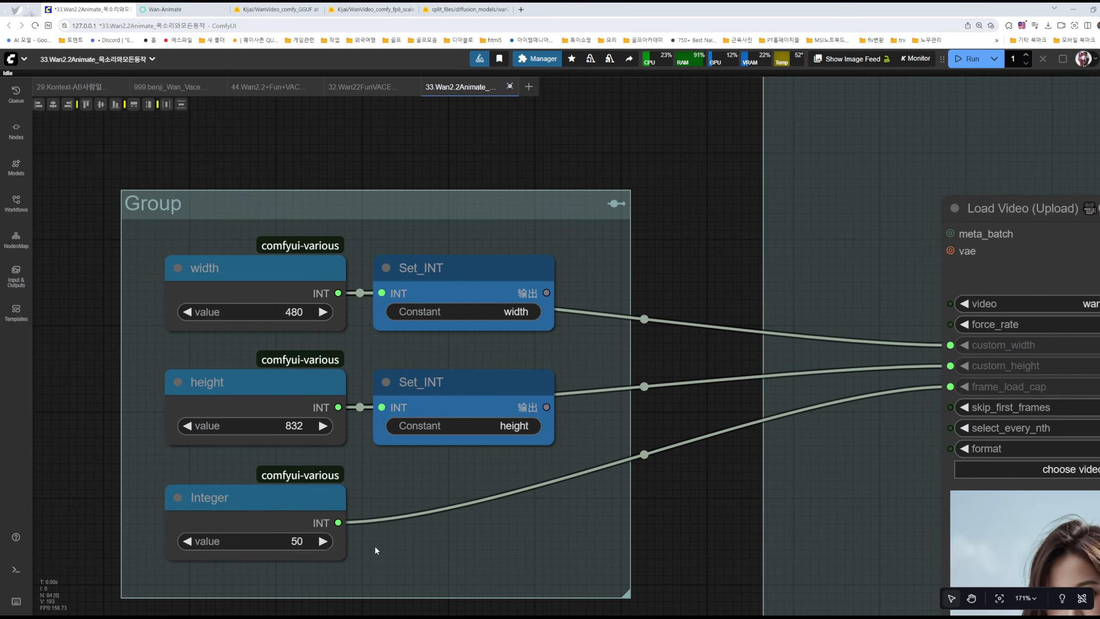
- Retitle the Integer node below the height node as "frame / s"
scroll(375, 550, "down", 1)
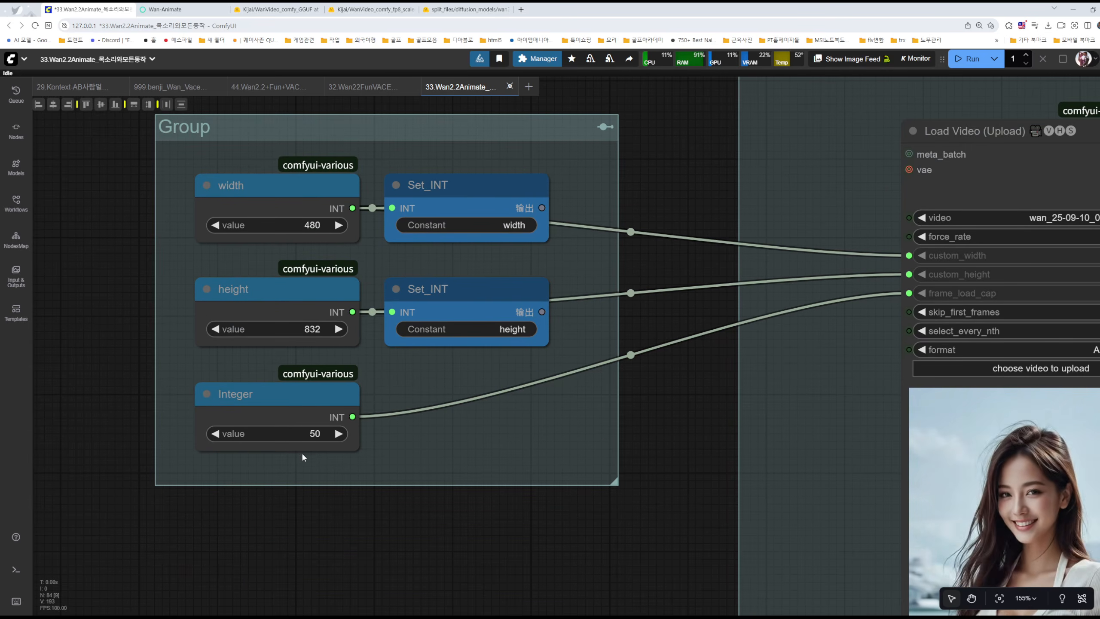
double_click(234, 395)
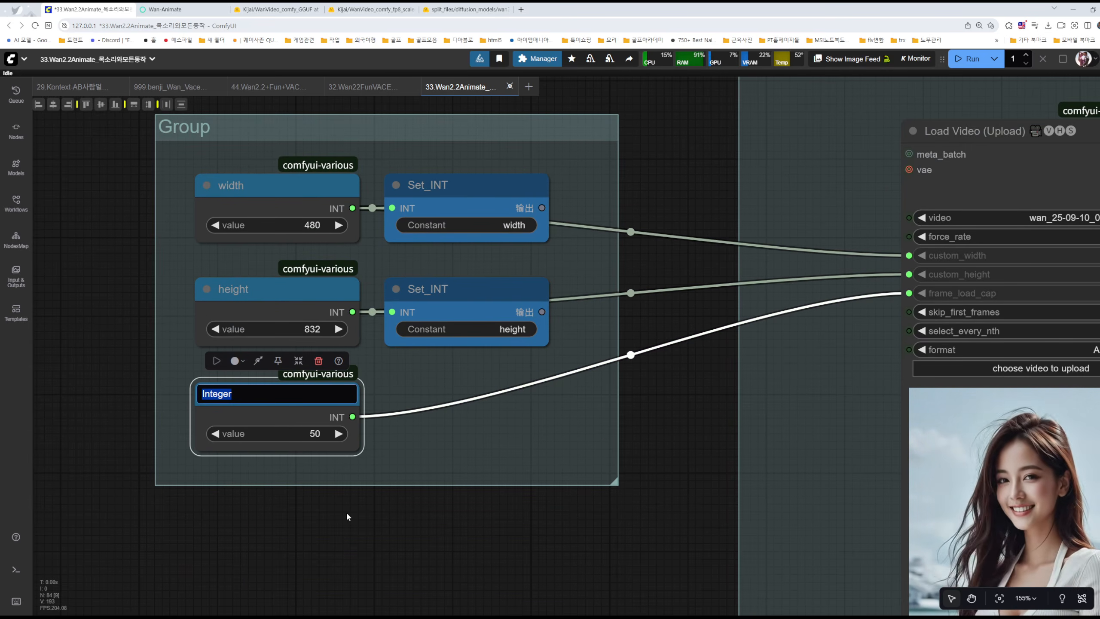
type("num")
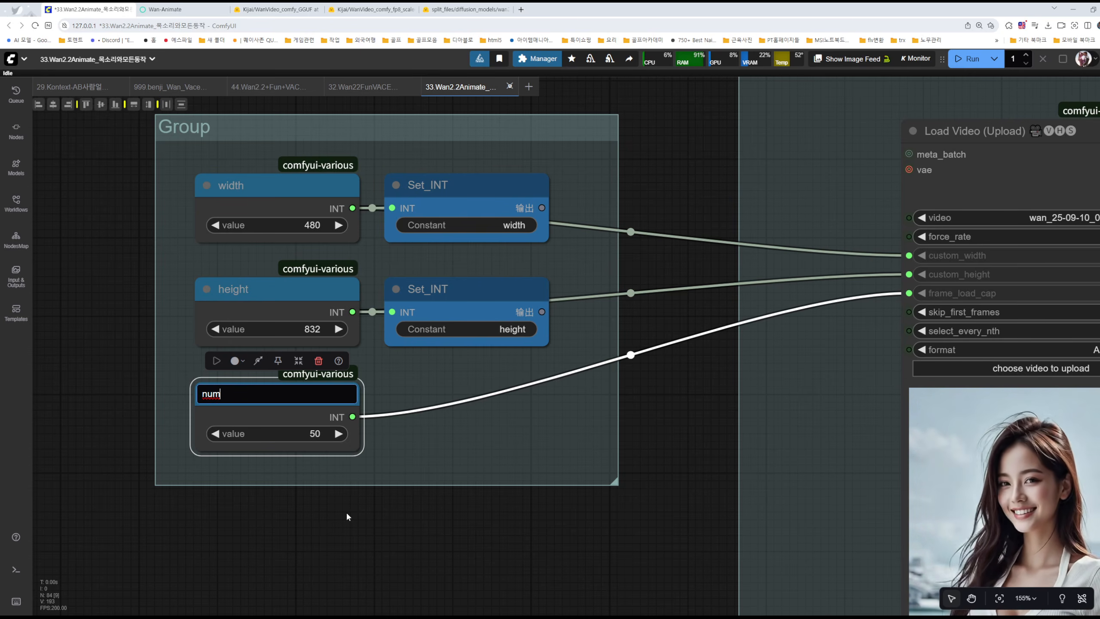
type("fra")
key("BackSpace")
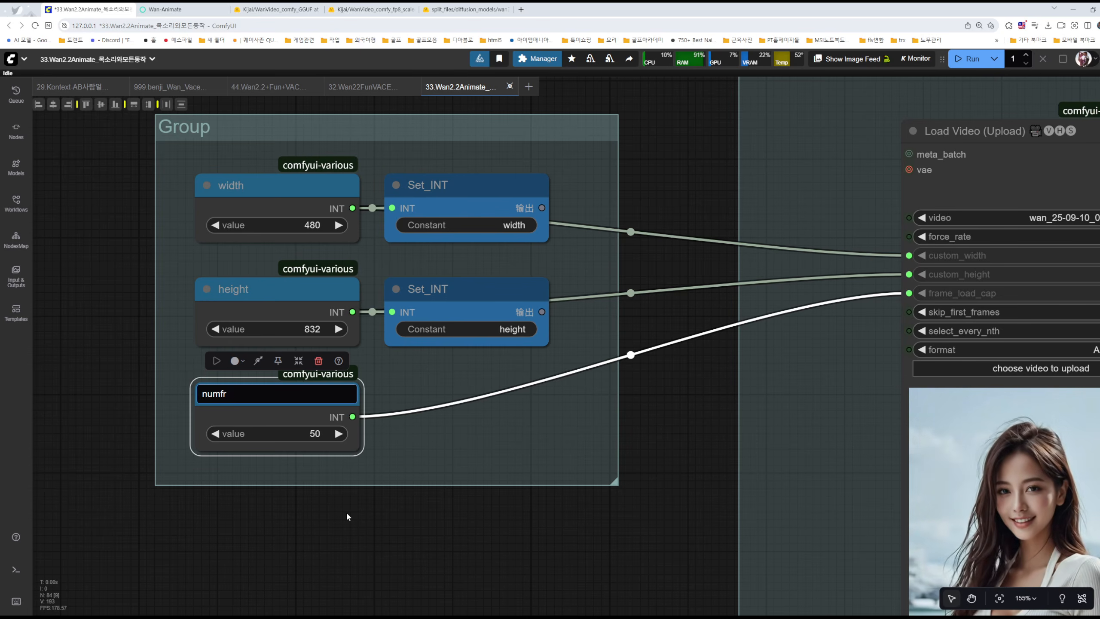
key("ctrl+a")
type("frame / s")
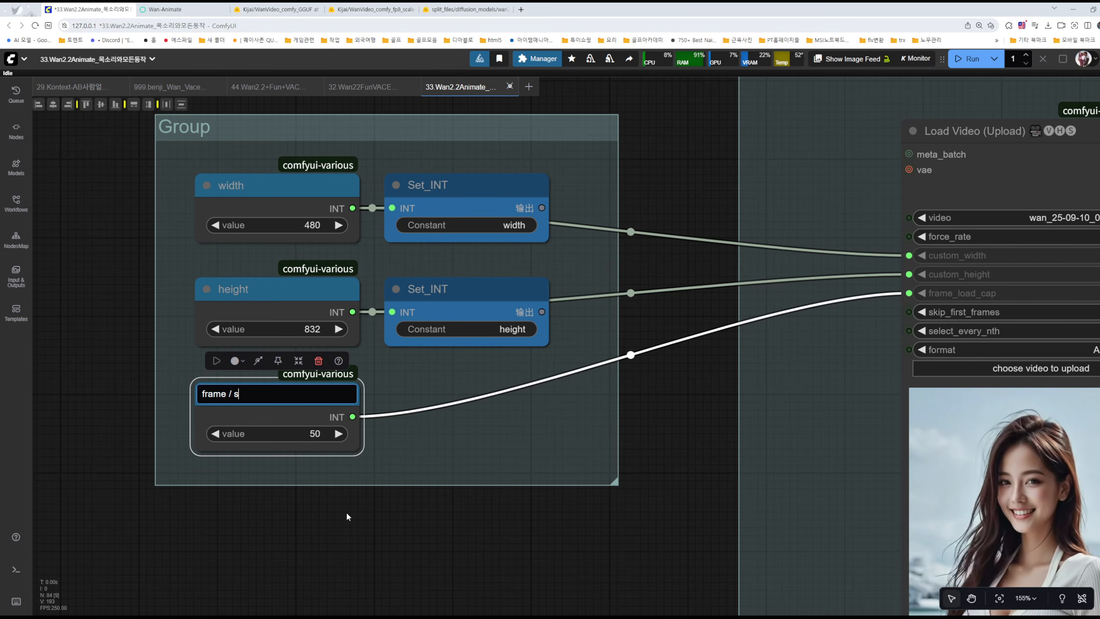
key("Return")
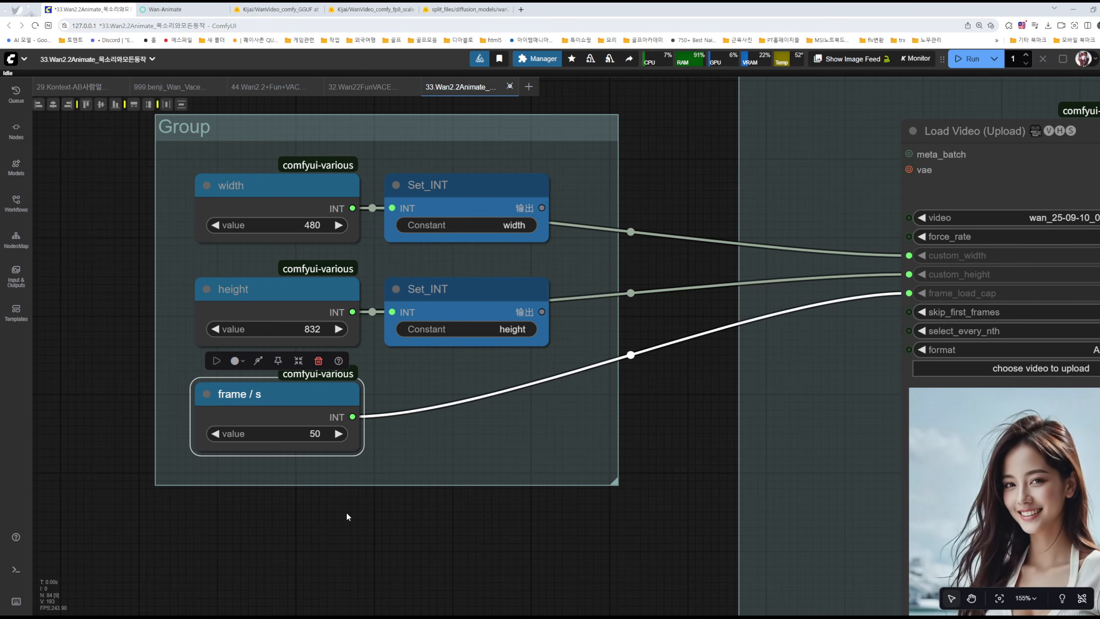
- Shorten the "frame / s" node title to "frame" and save the workflow
double_click(265, 394)
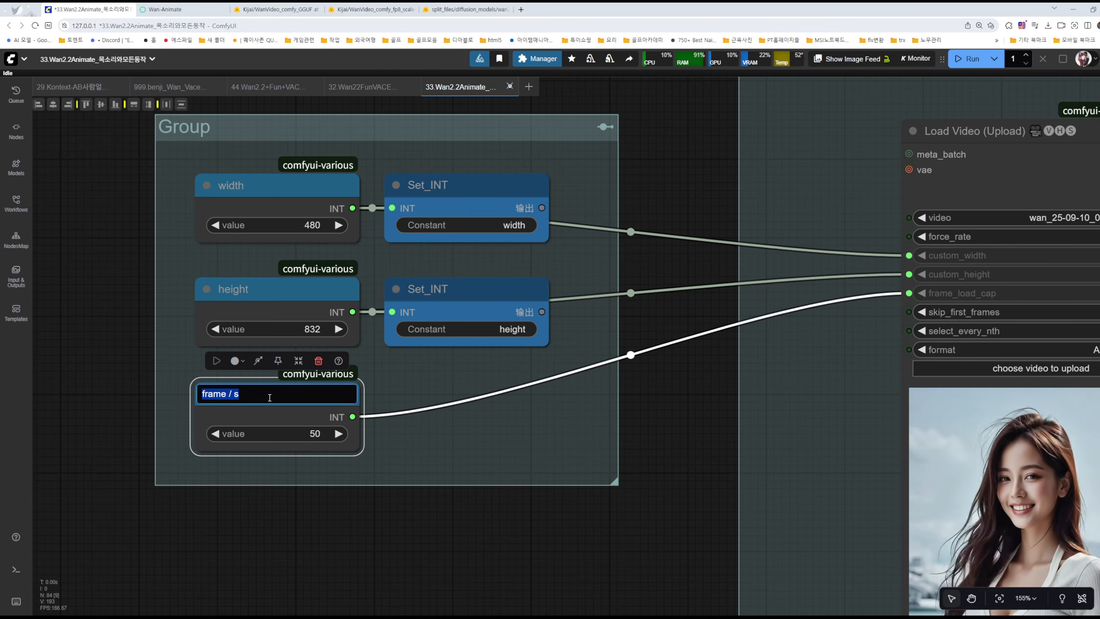
left_click(275, 400)
key("BackSpace")
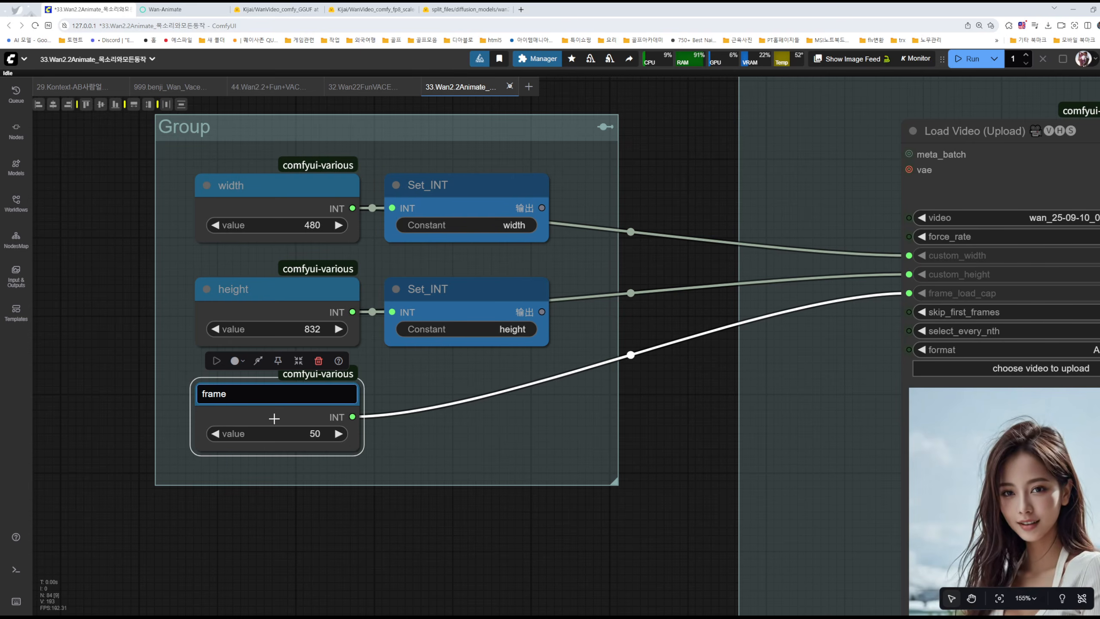
left_click(375, 528)
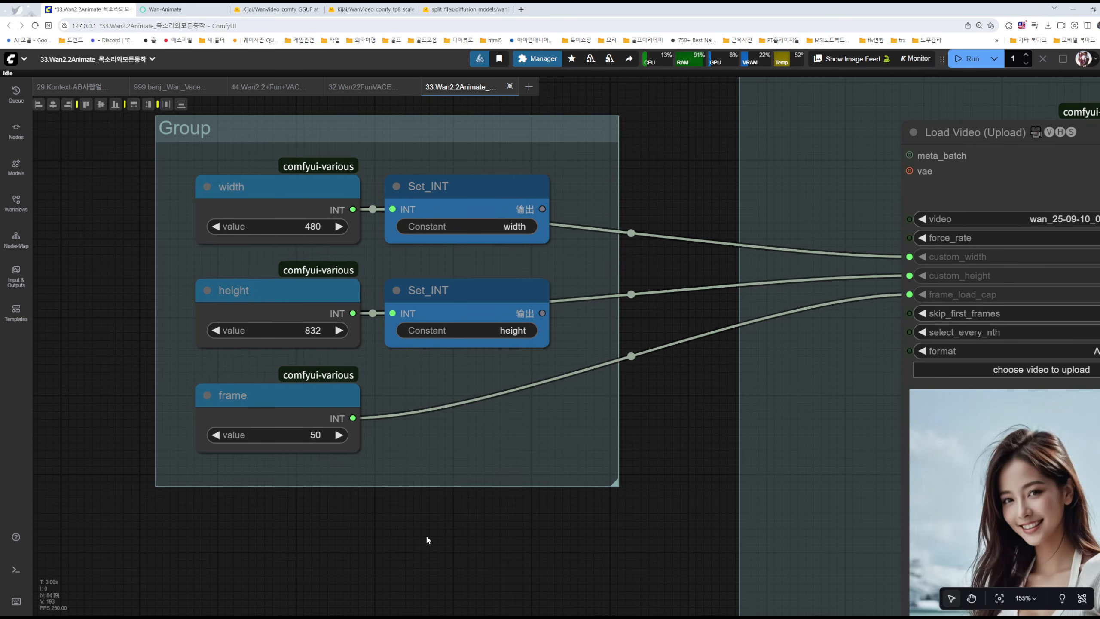
key("ctrl+s")
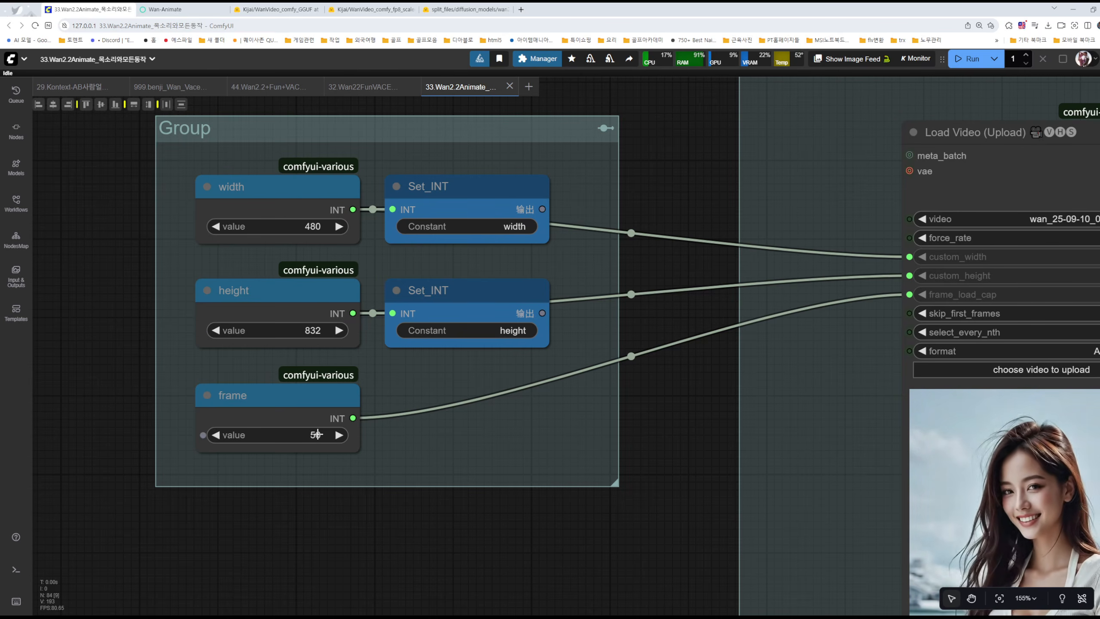
- Inspect the Set_width and Set_height nodes and the size and frame links into Load Video (Upload)
left_click_drag(699, 403, 713, 540)
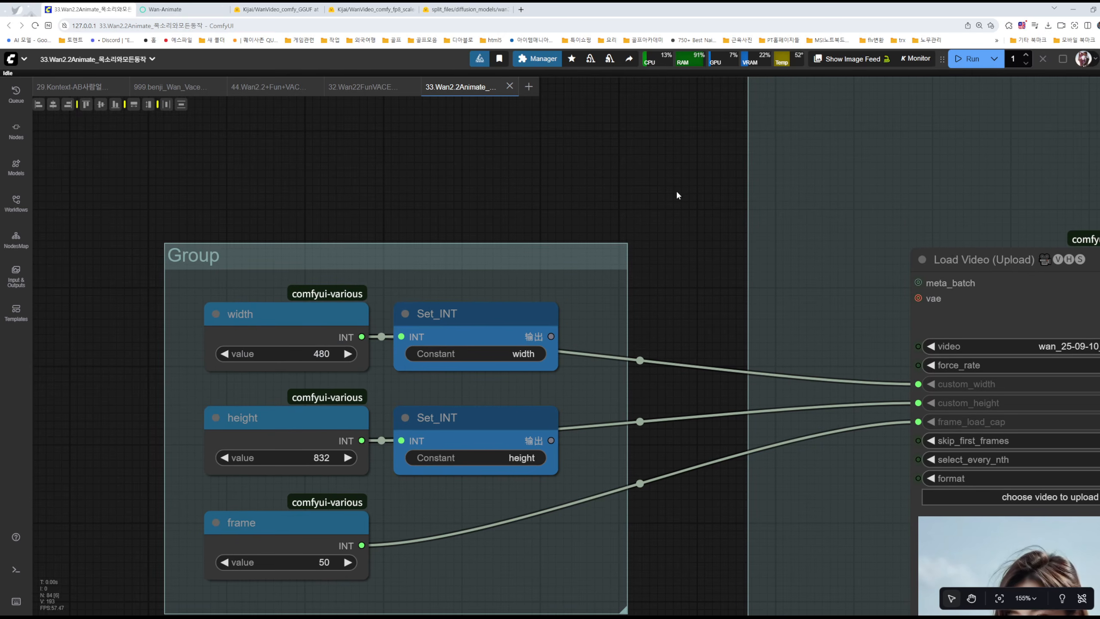
left_click_drag(552, 154, 546, 192)
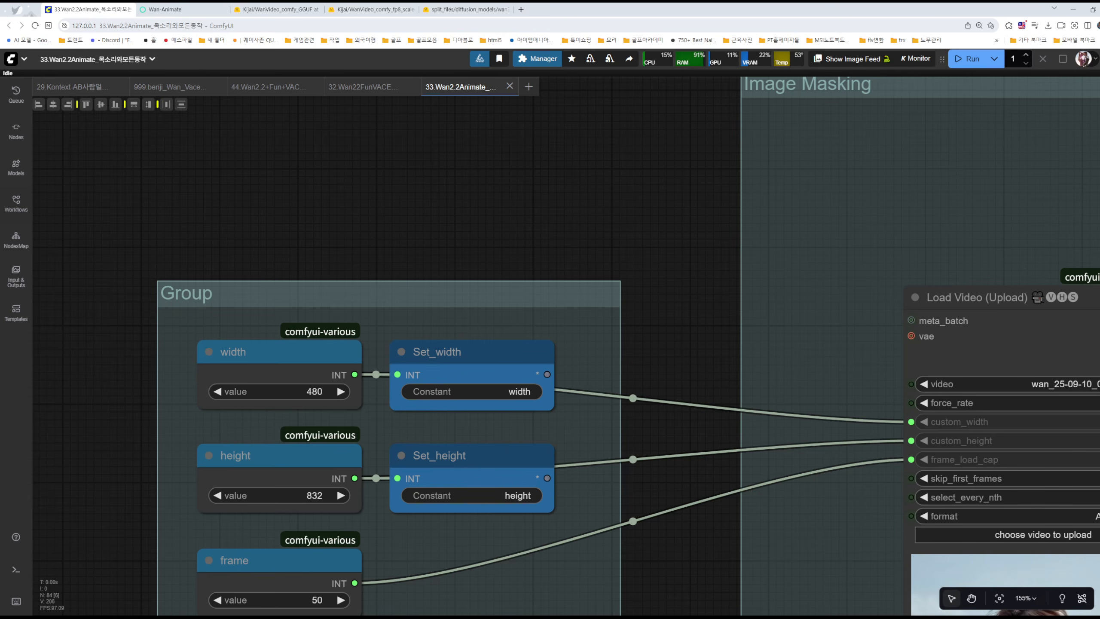
left_click_drag(474, 244, 508, 102)
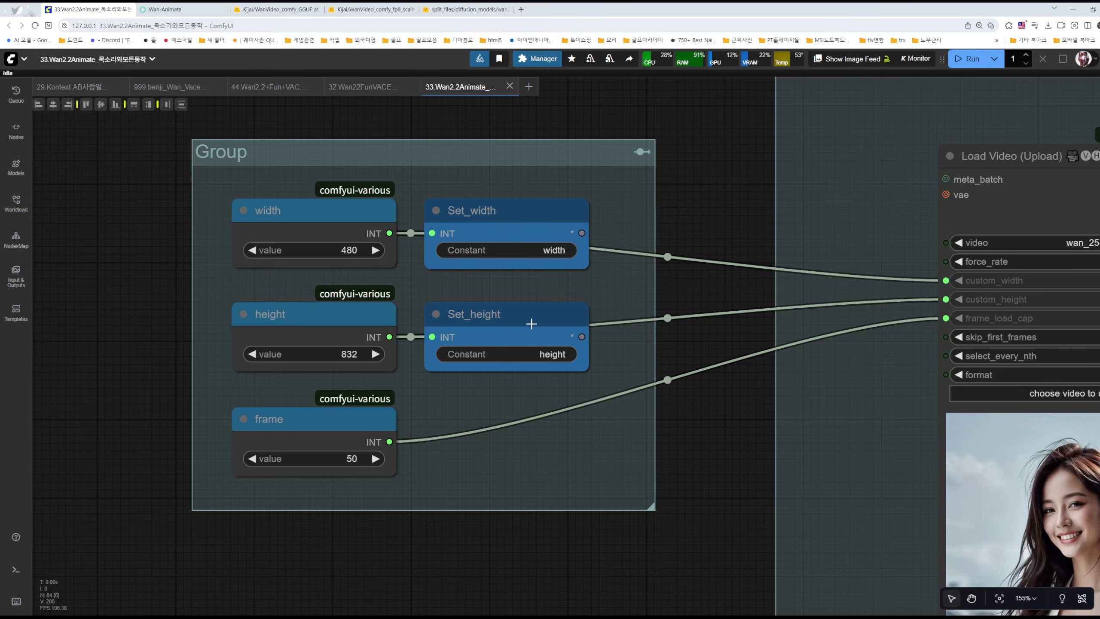
left_click(495, 217)
left_click(509, 315)
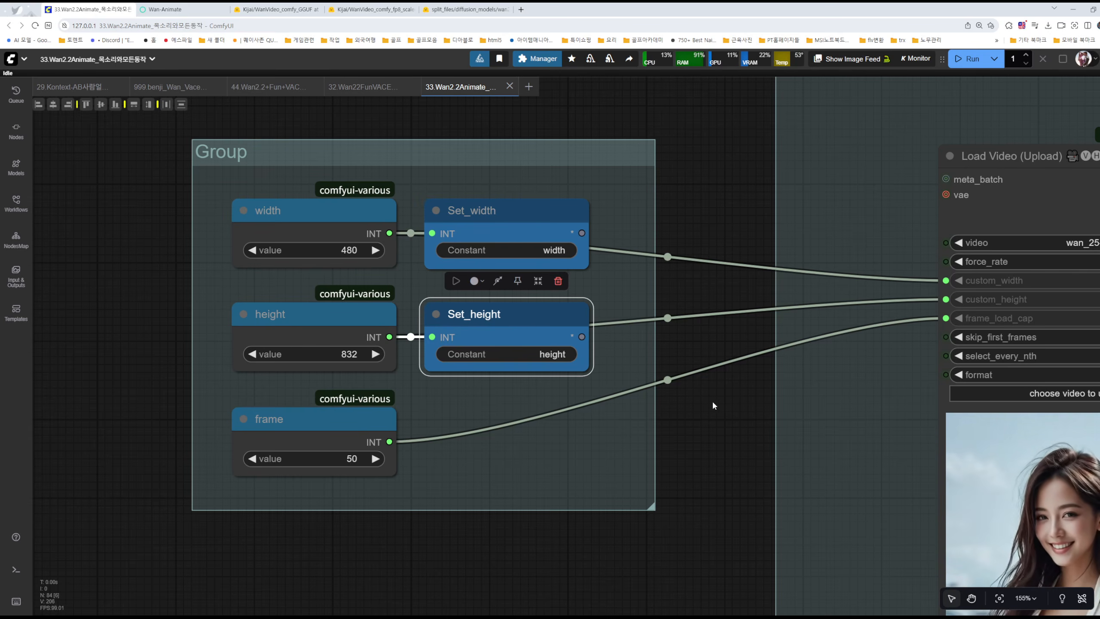
left_click_drag(726, 417, 589, 412)
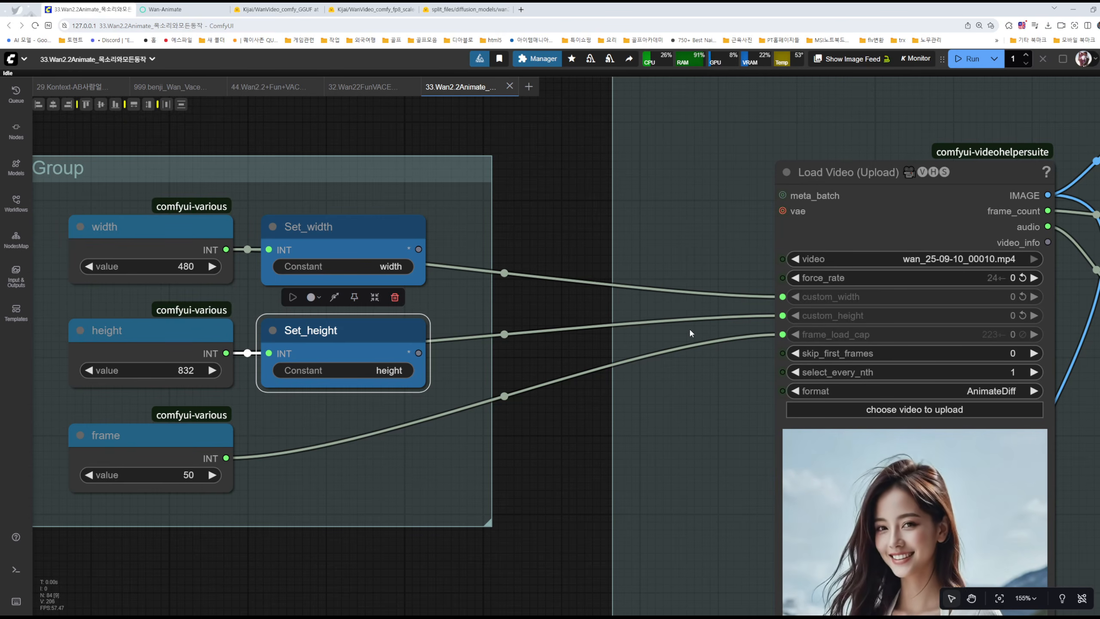
scroll(678, 402, "down", 9)
scroll(654, 420, "up", 3)
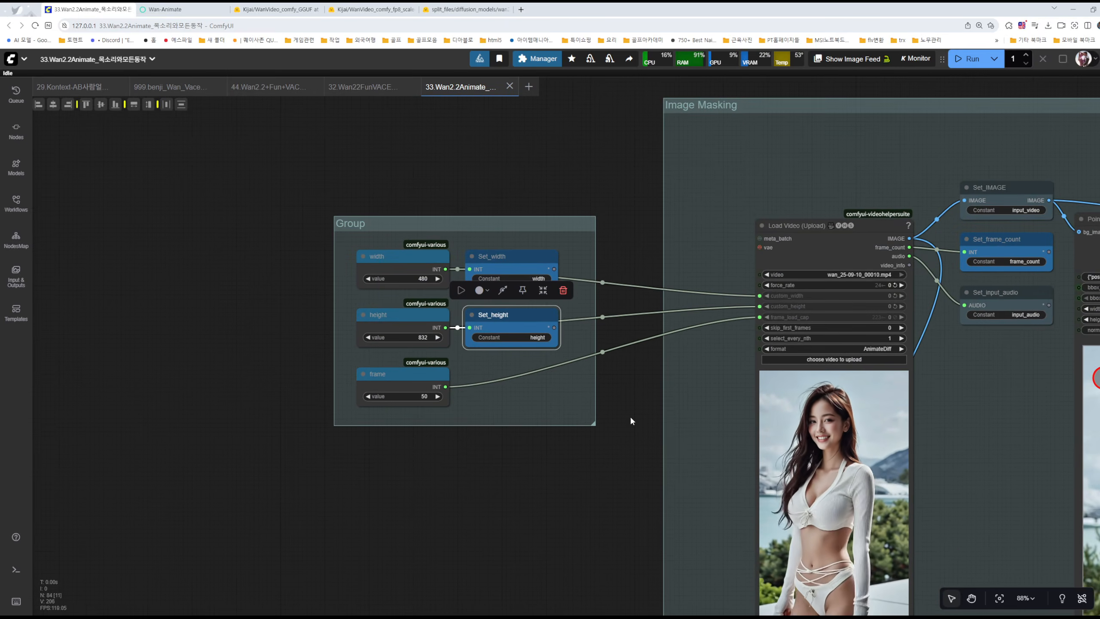
- Select the width, height and frame group, and examine the Image Masking group from Load Video through the Points Editor
left_click(349, 223)
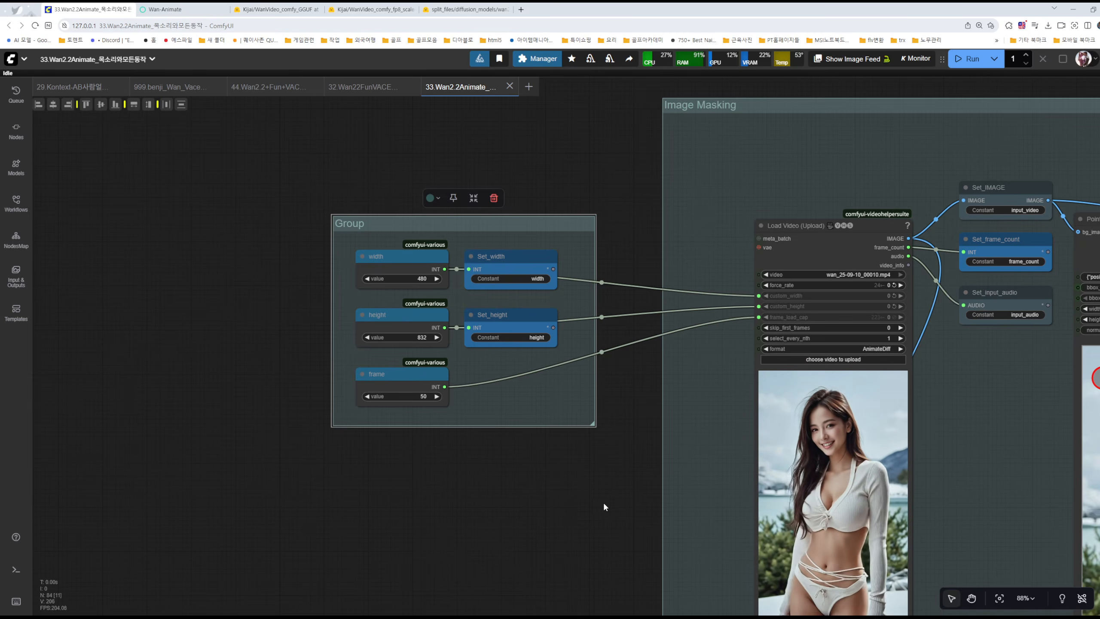
left_click_drag(603, 502, 314, 436)
left_click_drag(694, 340, 471, 351)
scroll(589, 357, "down", 3)
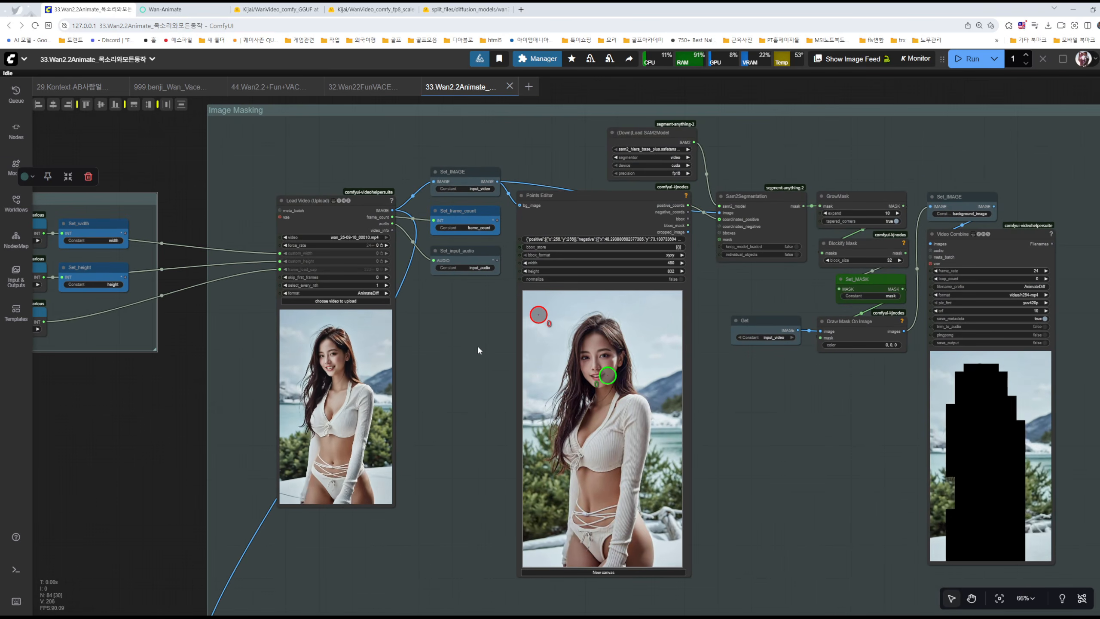
scroll(477, 345, "up", 2)
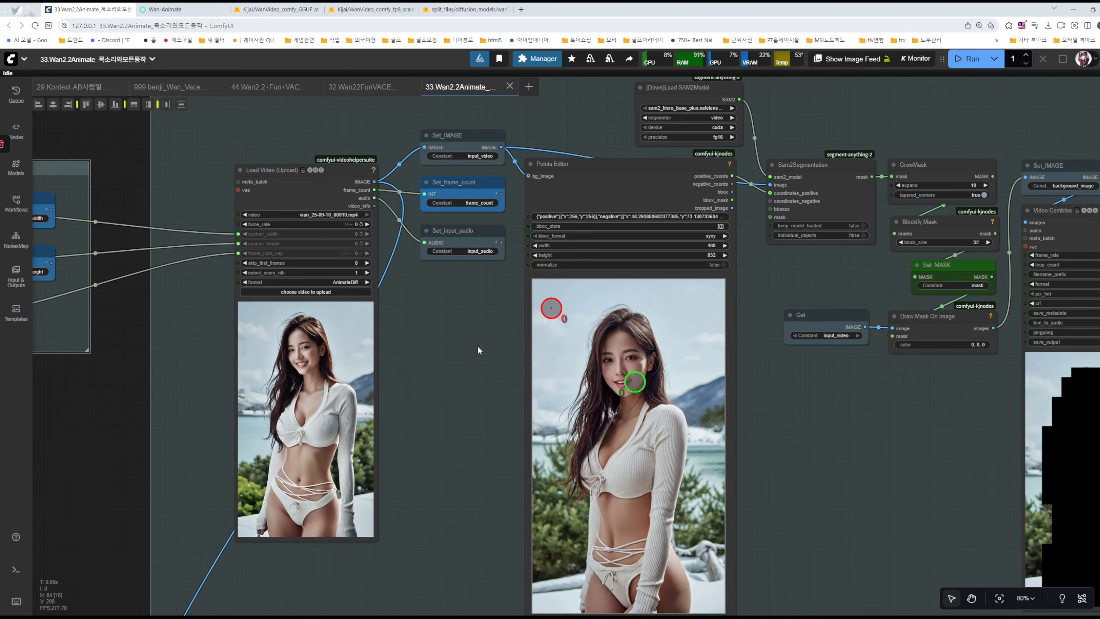
left_click_drag(477, 345, 473, 377)
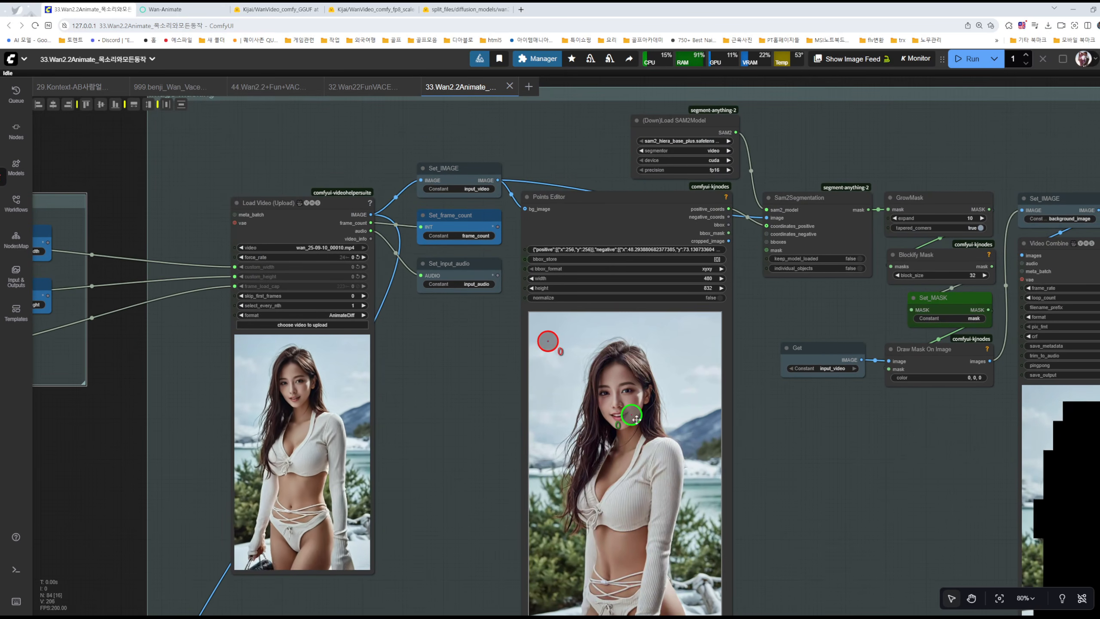
scroll(451, 393, "down", 3)
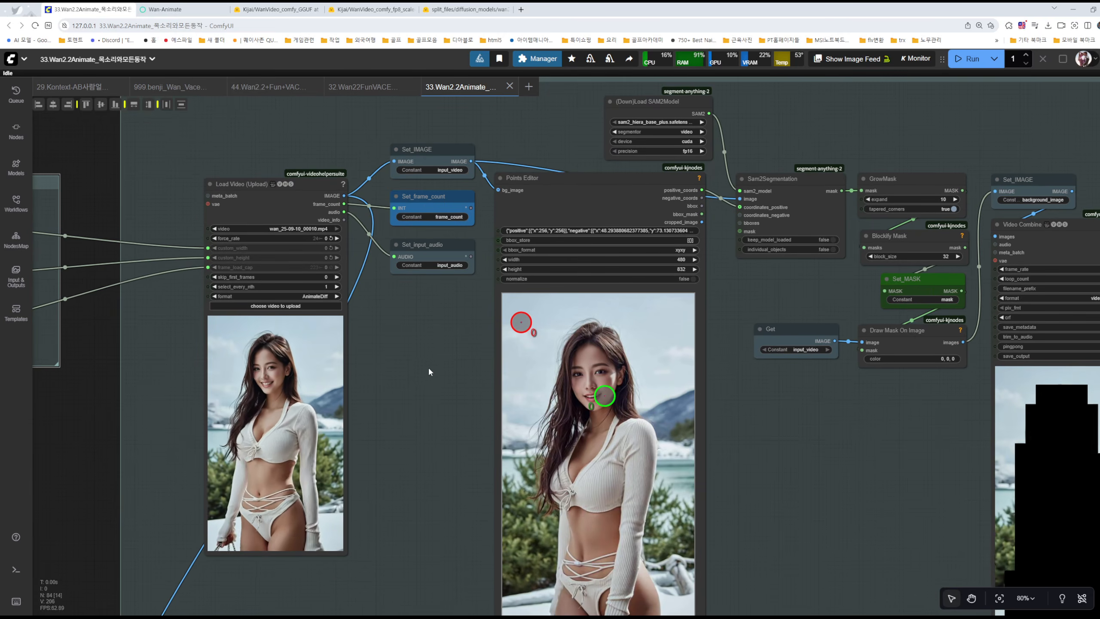
- Move the positive point in the Points Editor onto the woman's nose
scroll(430, 363, "down", 1)
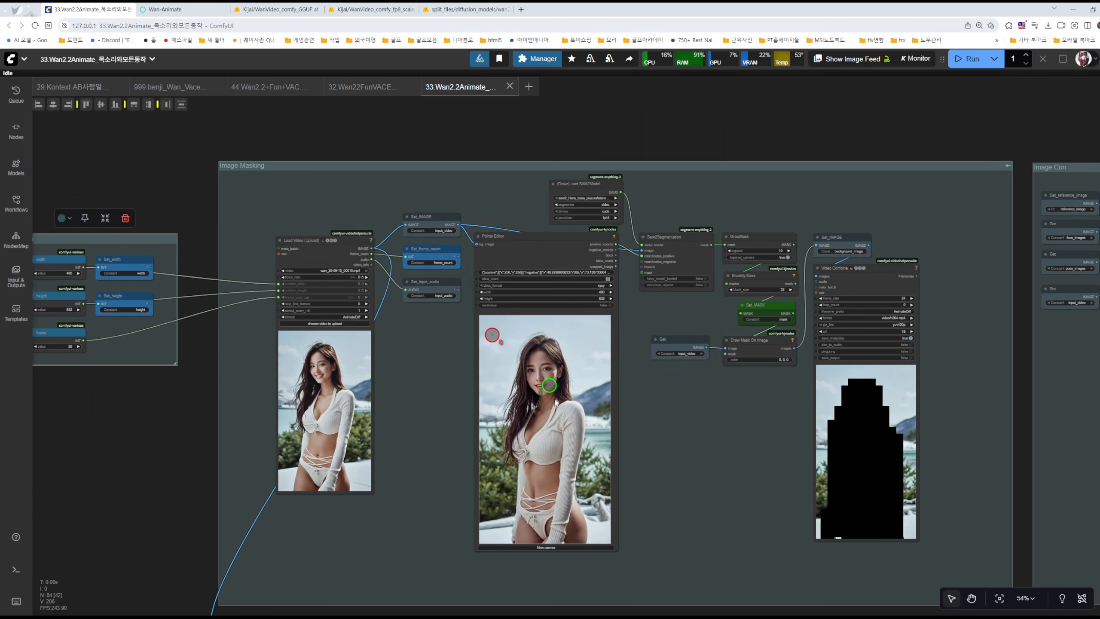
scroll(438, 381, "up", 7)
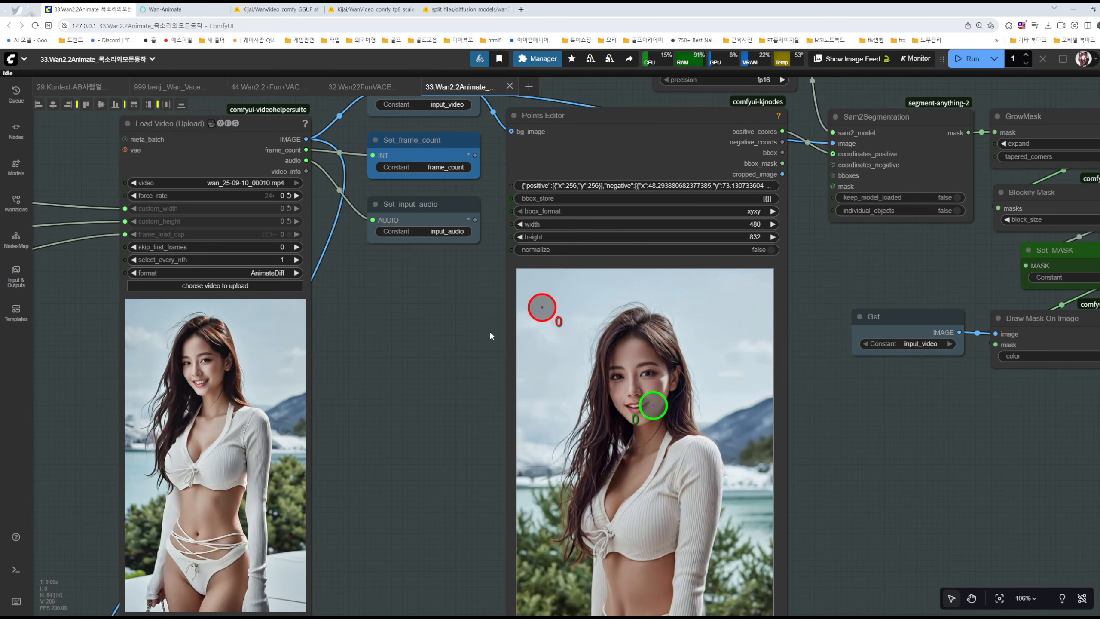
left_click_drag(449, 385, 379, 370)
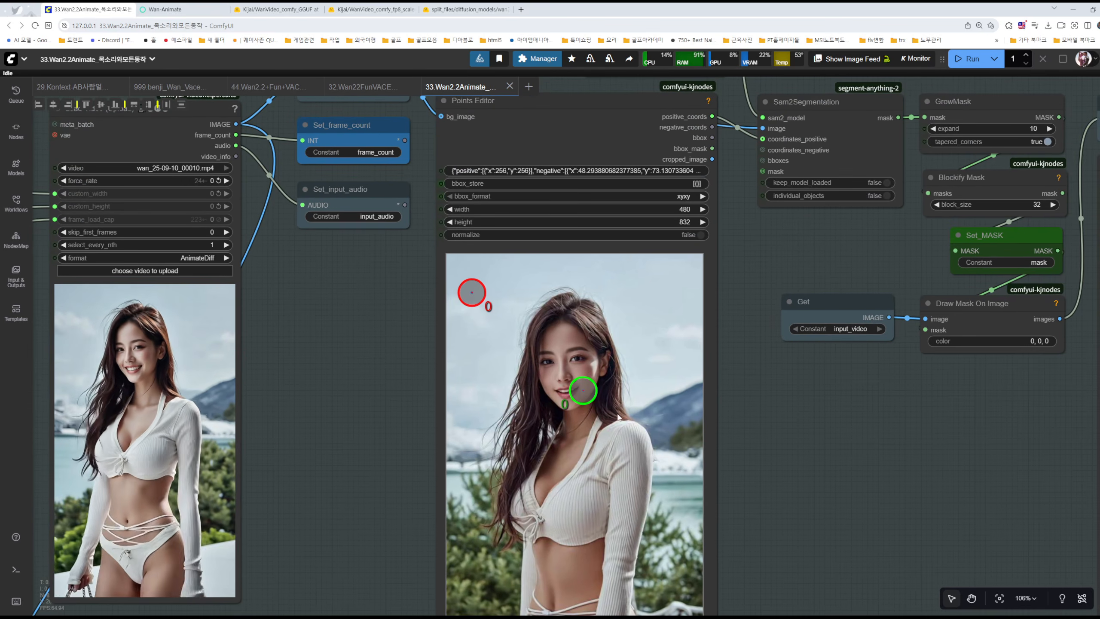
left_click_drag(754, 447, 766, 382)
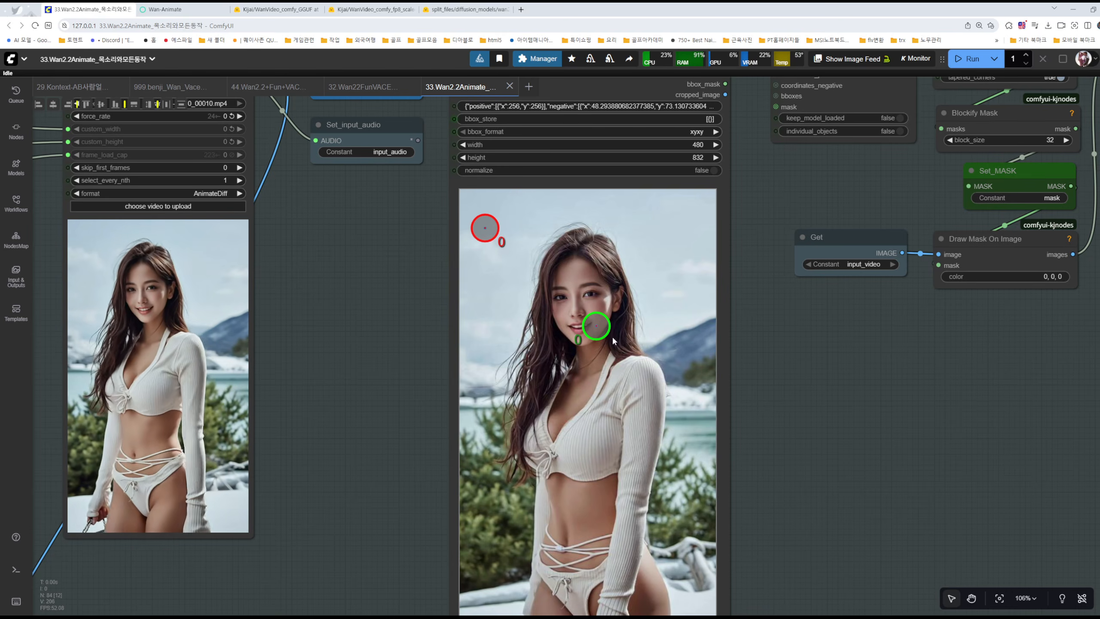
left_click_drag(787, 310, 822, 416)
left_click_drag(795, 323, 796, 212)
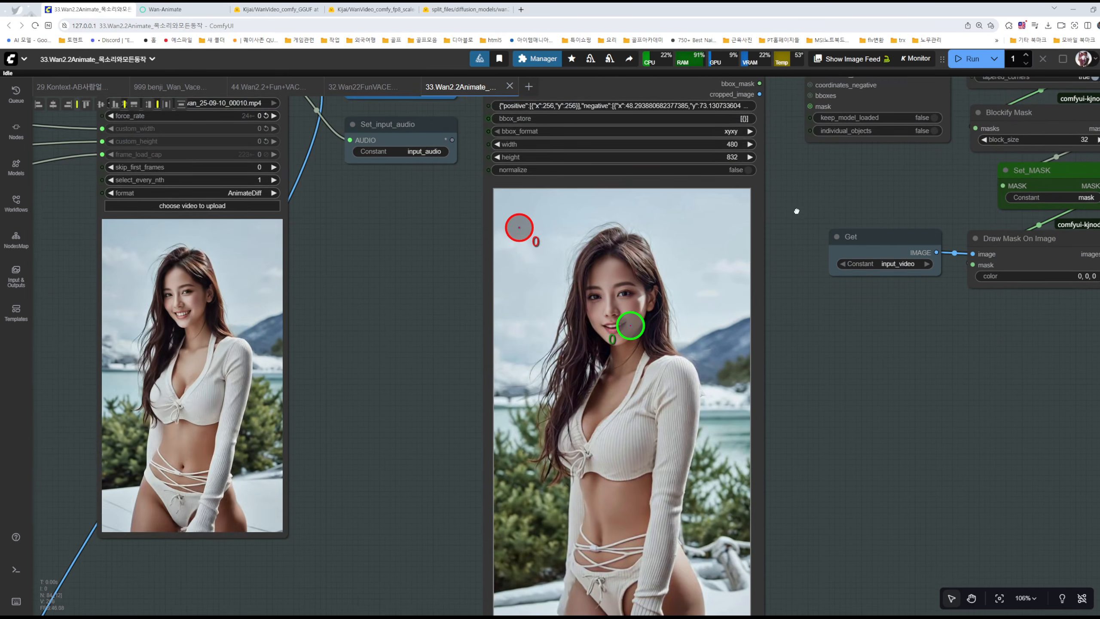
left_click(634, 320)
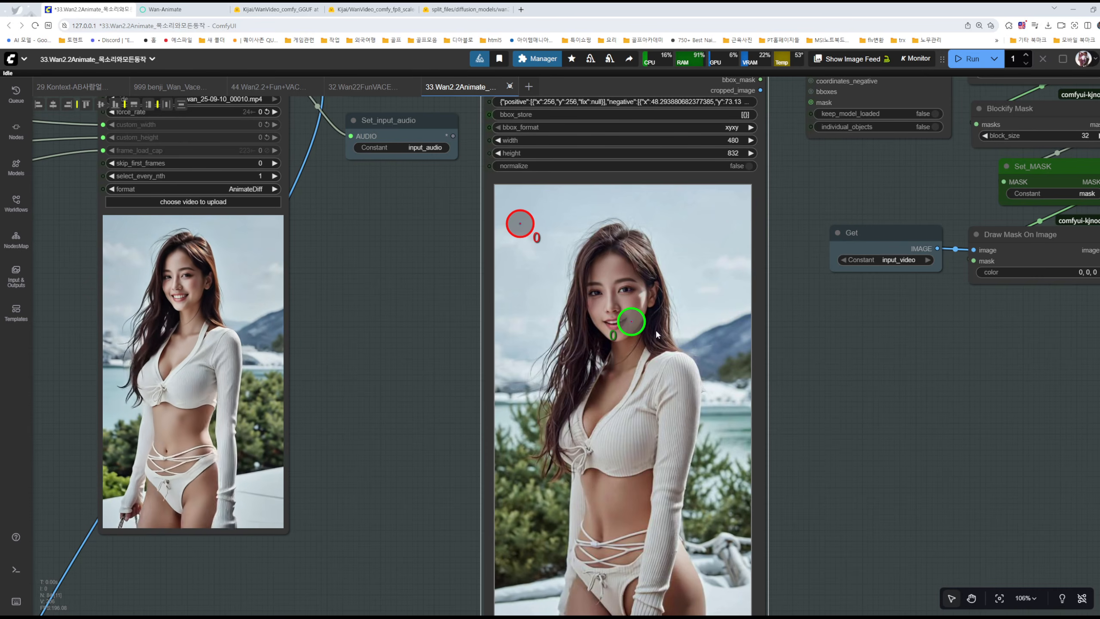
left_click_drag(843, 396, 827, 346)
left_click_drag(615, 272, 595, 248)
- Examine the blocky silhouette in the Video Combine preview alongside the Blockify Mask, Set_MASK and Draw Mask On Image nodes
left_click_drag(914, 344, 491, 364)
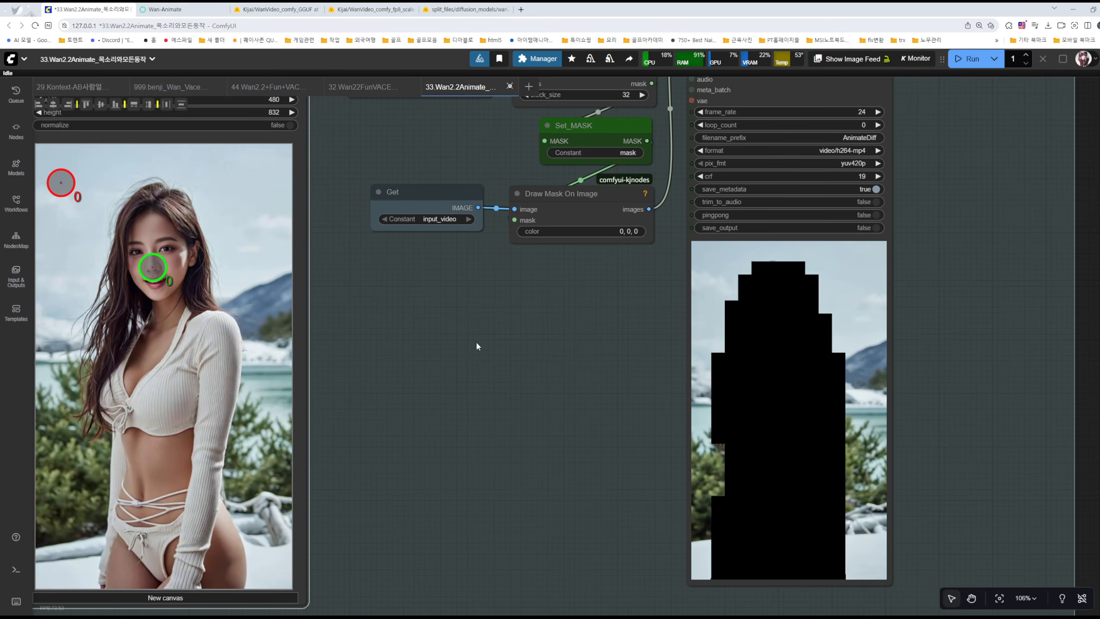
left_click_drag(416, 346, 532, 336)
left_click_drag(630, 295, 537, 294)
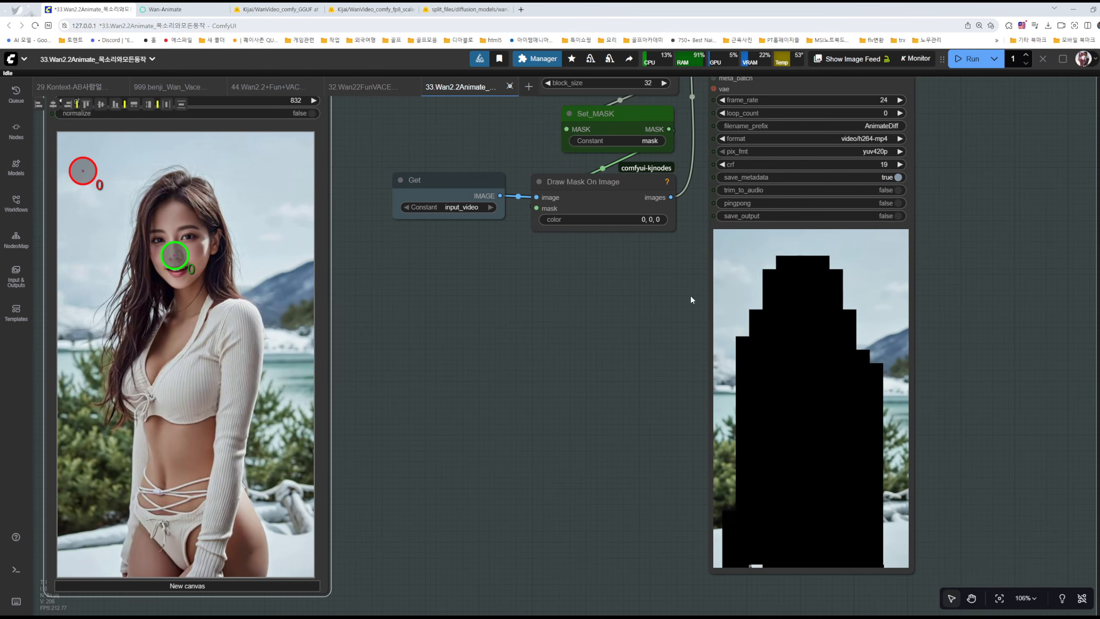
left_click_drag(582, 307, 727, 373)
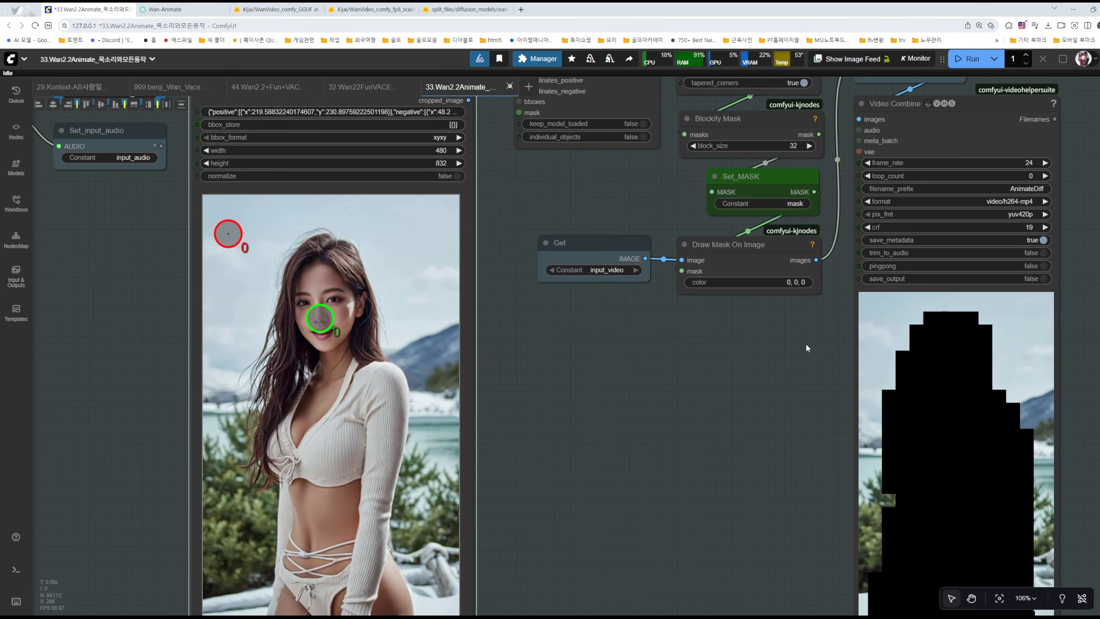
left_click_drag(828, 352, 810, 367)
scroll(772, 156, "up", 8)
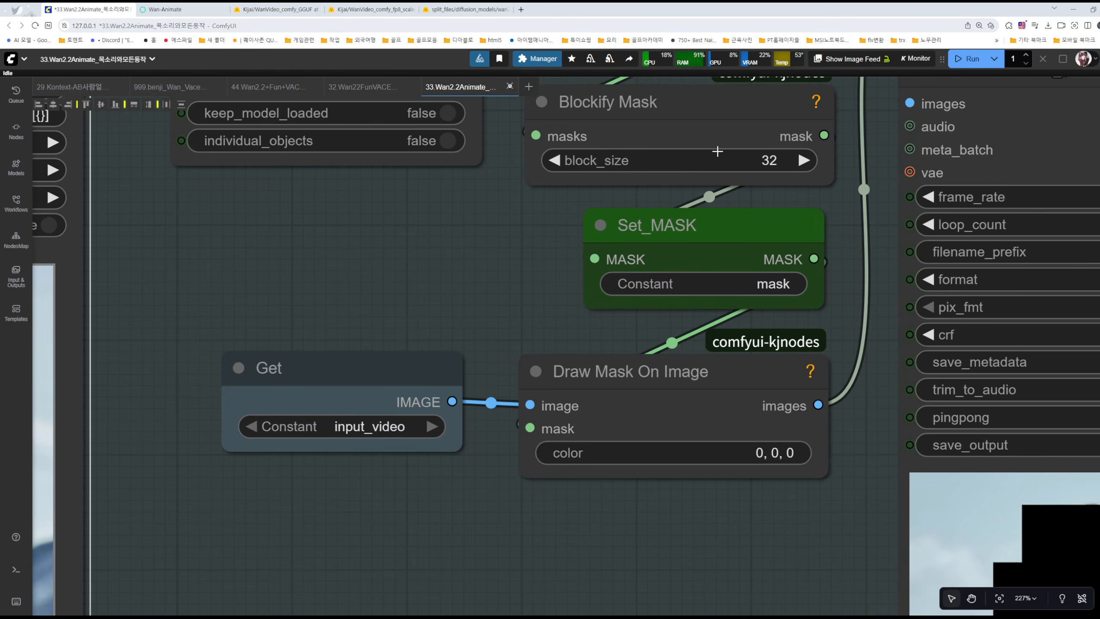
scroll(765, 290, "down", 10)
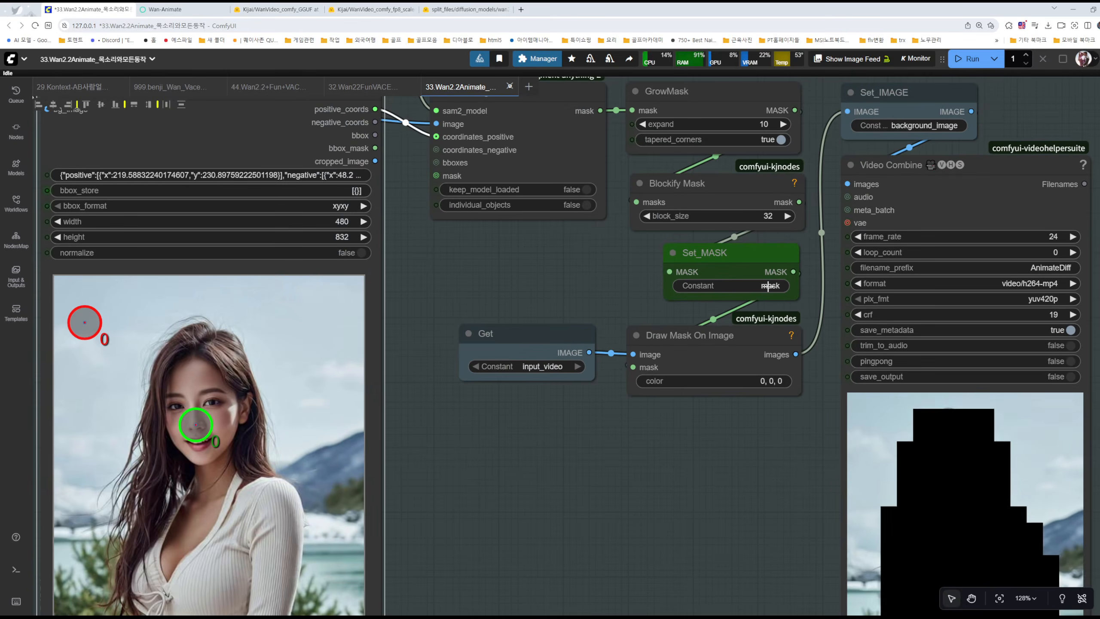
scroll(867, 363, "up", 6)
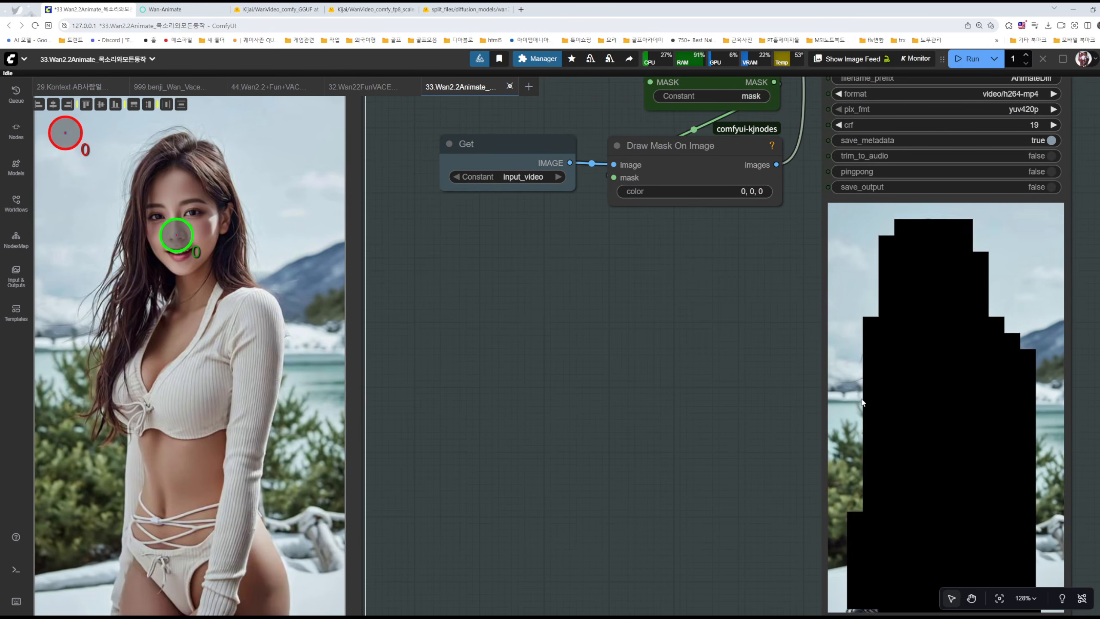
scroll(765, 394, "up", 7)
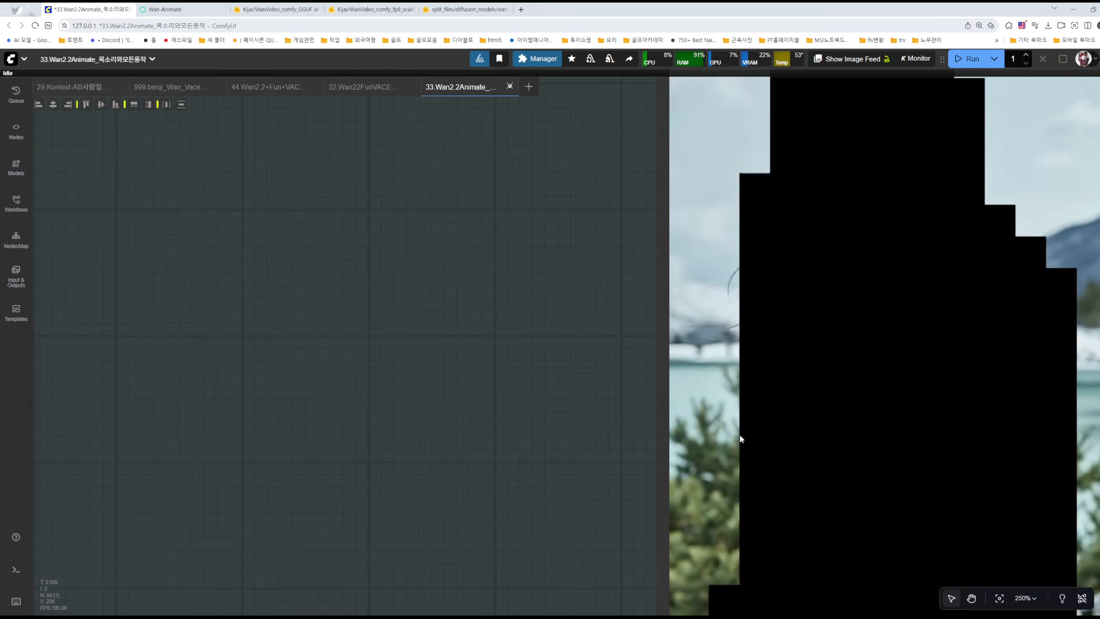
scroll(596, 349, "down", 9)
left_click_drag(527, 328, 764, 437)
left_click_drag(599, 384, 646, 405)
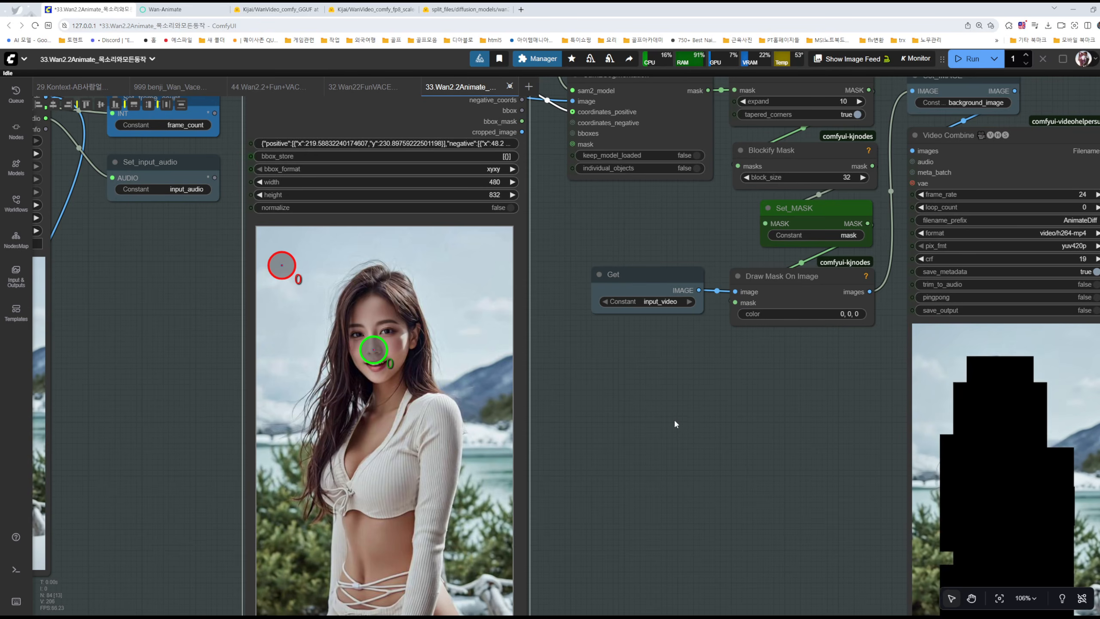
- Nudge the positive point on the nose and add three more positive points down the woman's chest and midriff
left_click_drag(673, 417, 830, 396)
left_click_drag(581, 294, 587, 295)
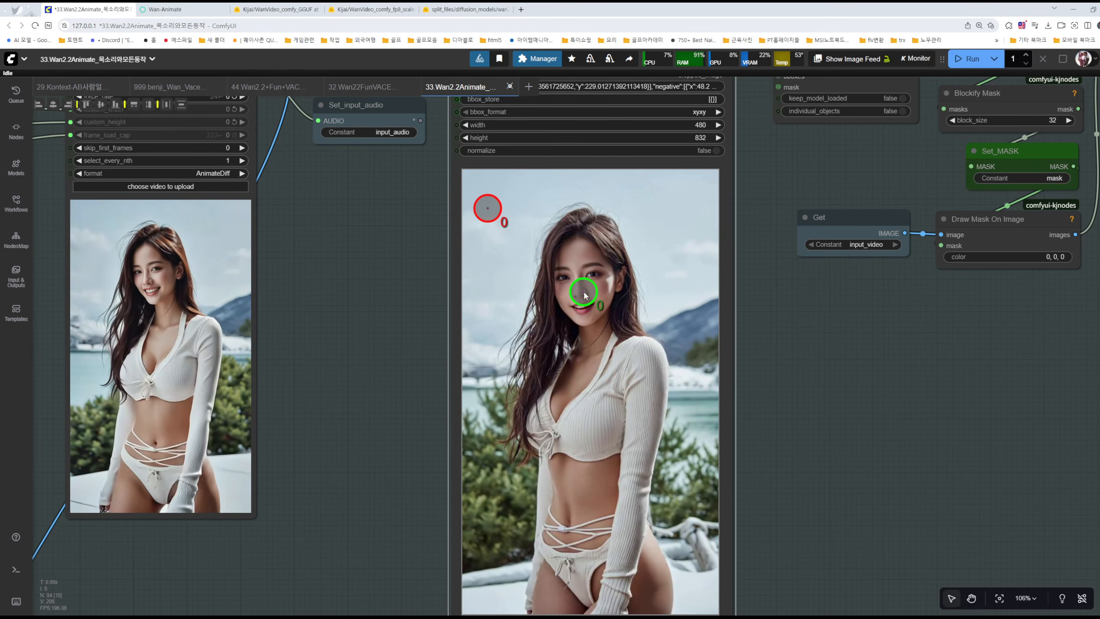
left_click(580, 372, "shift")
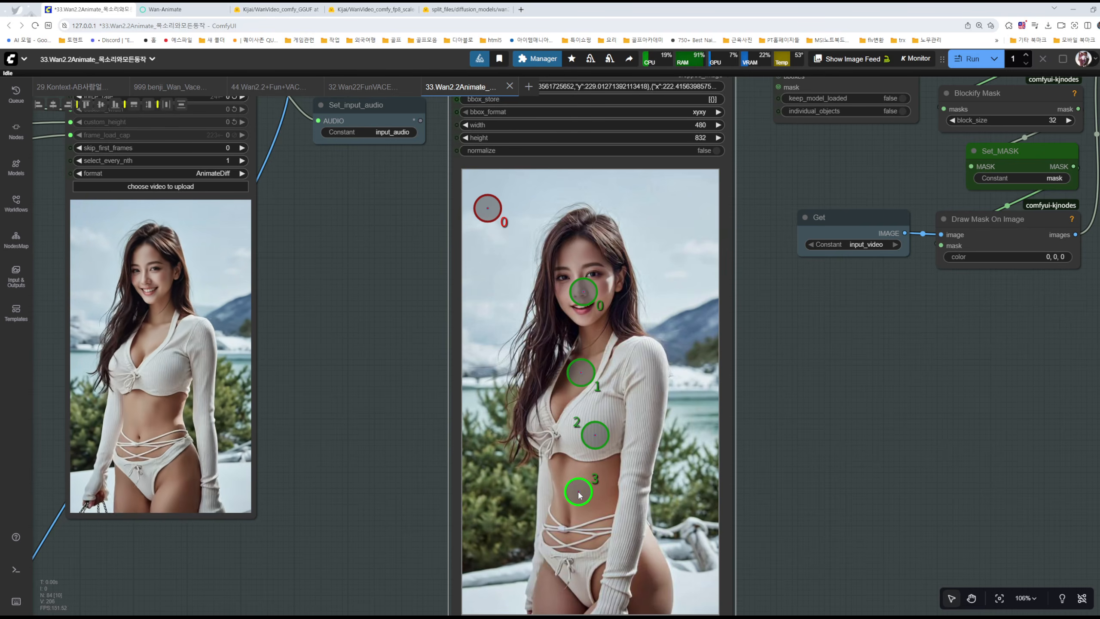
- Add four negative points on the background around the woman's head and hair in the Points Editor
right_click(652, 222, "shift")
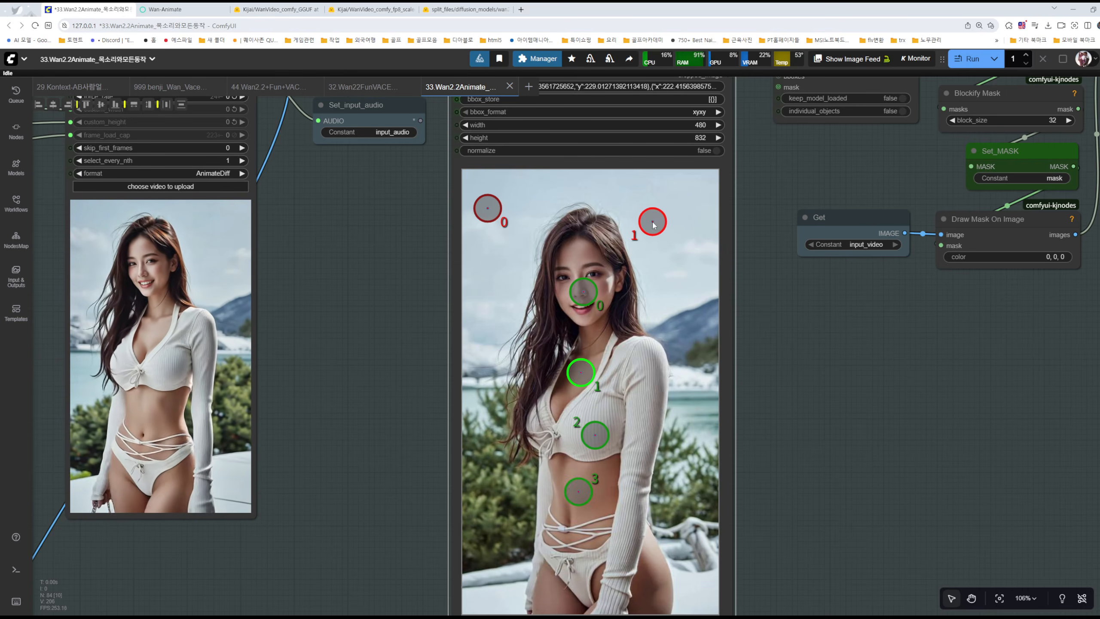
right_click(499, 248, "shift")
right_click(502, 316, "shift")
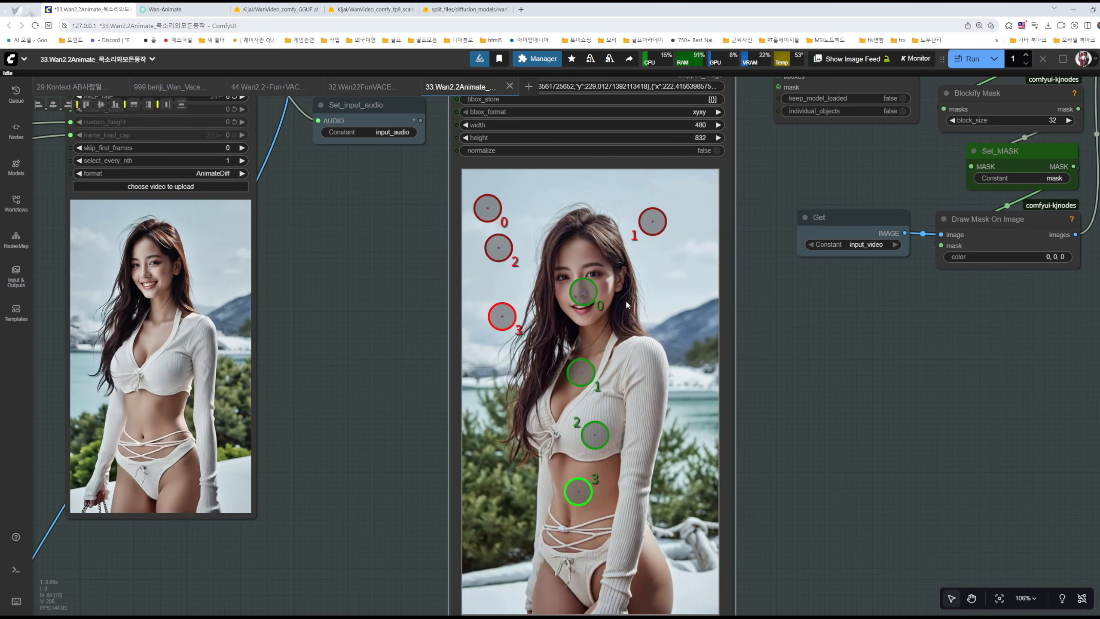
right_click(676, 295, "shift")
- Try to reset the Points Editor with a new canvas and inspect the image below the node, over the Face Images group
left_click_drag(815, 362, 810, 249)
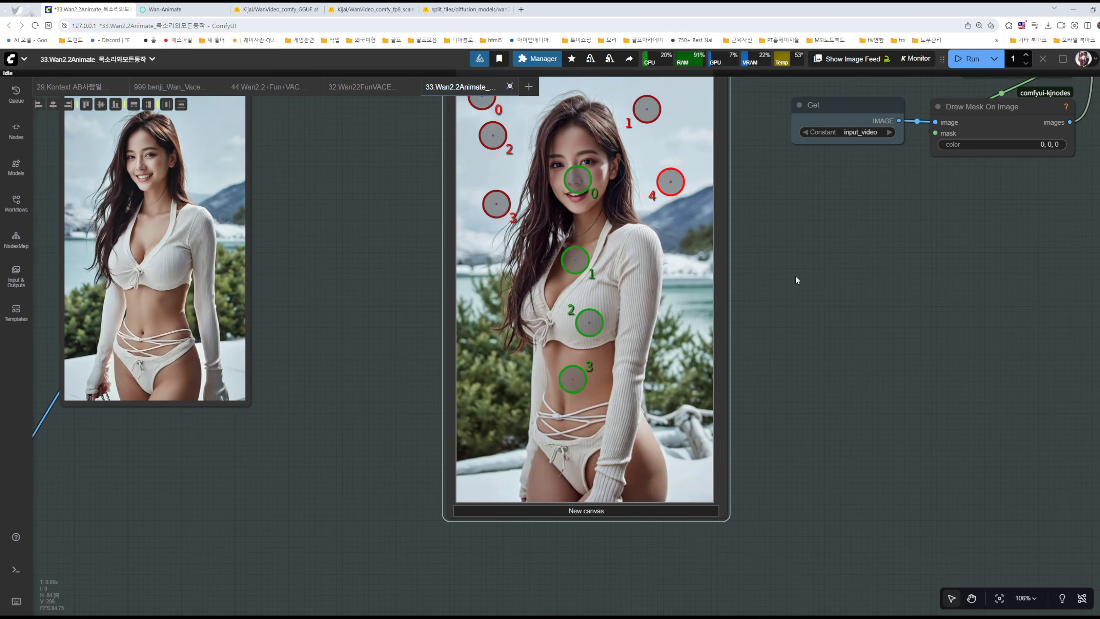
left_click_drag(795, 274, 788, 373)
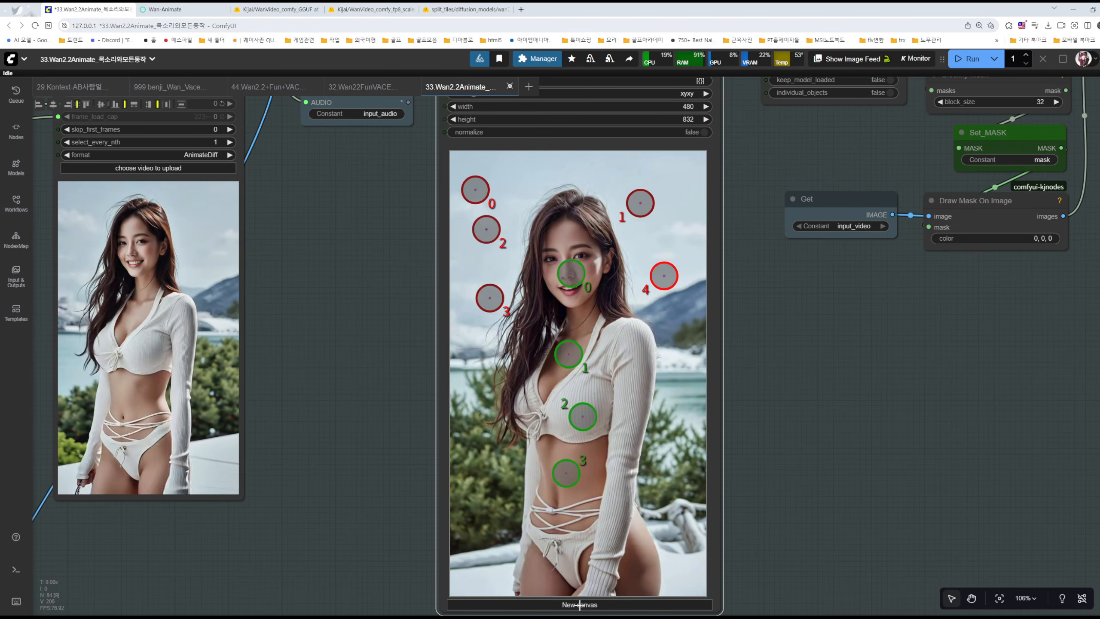
left_click(610, 597)
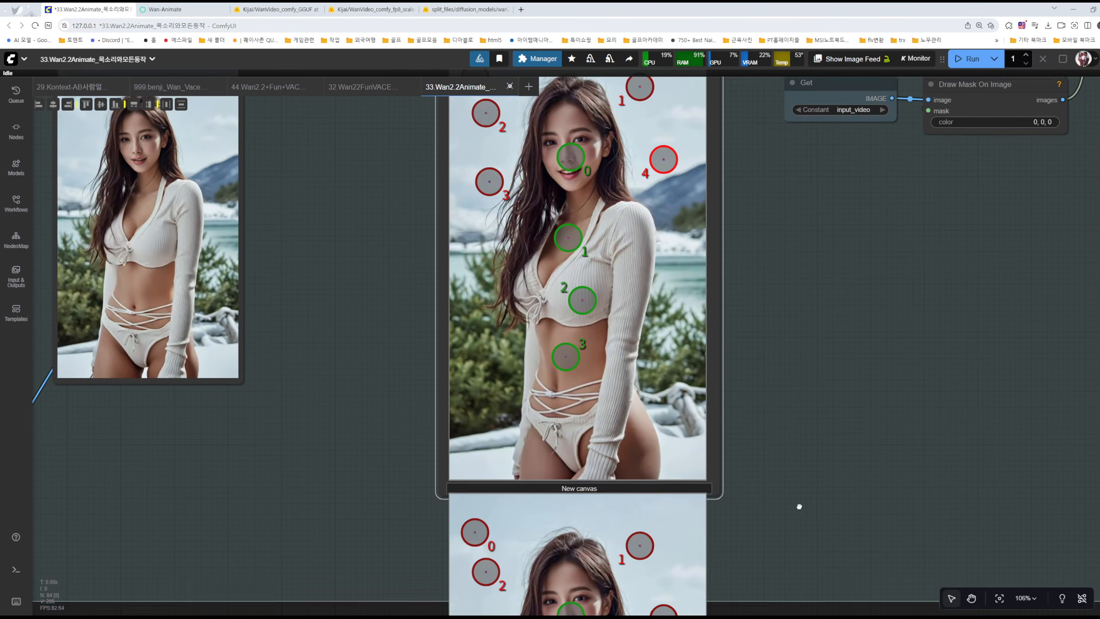
scroll(746, 365, "down", 5)
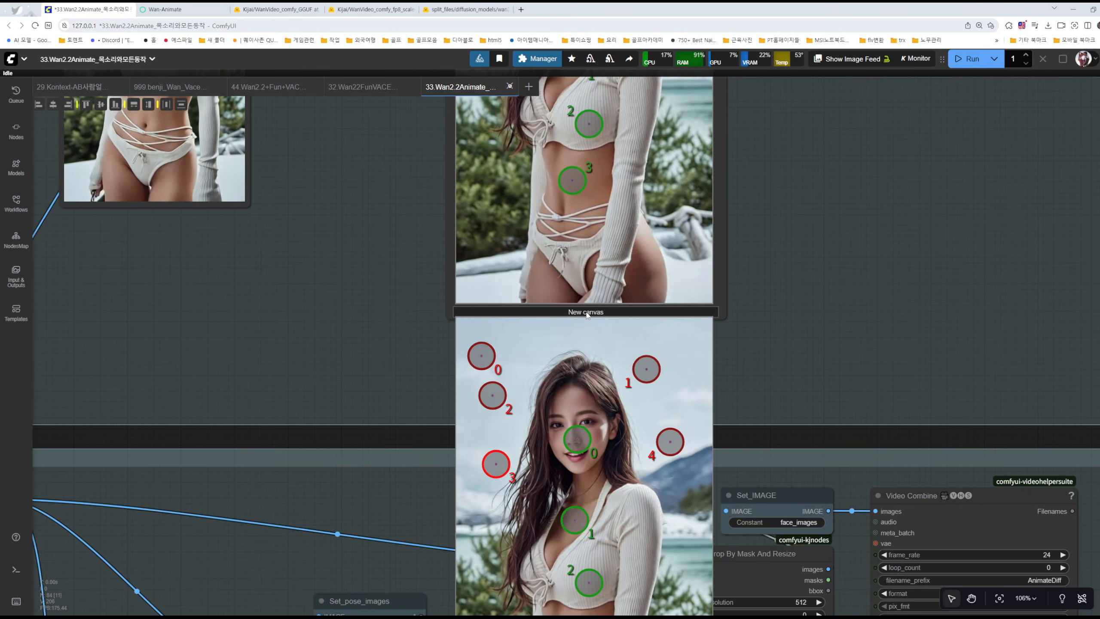
scroll(871, 338, "down", 3)
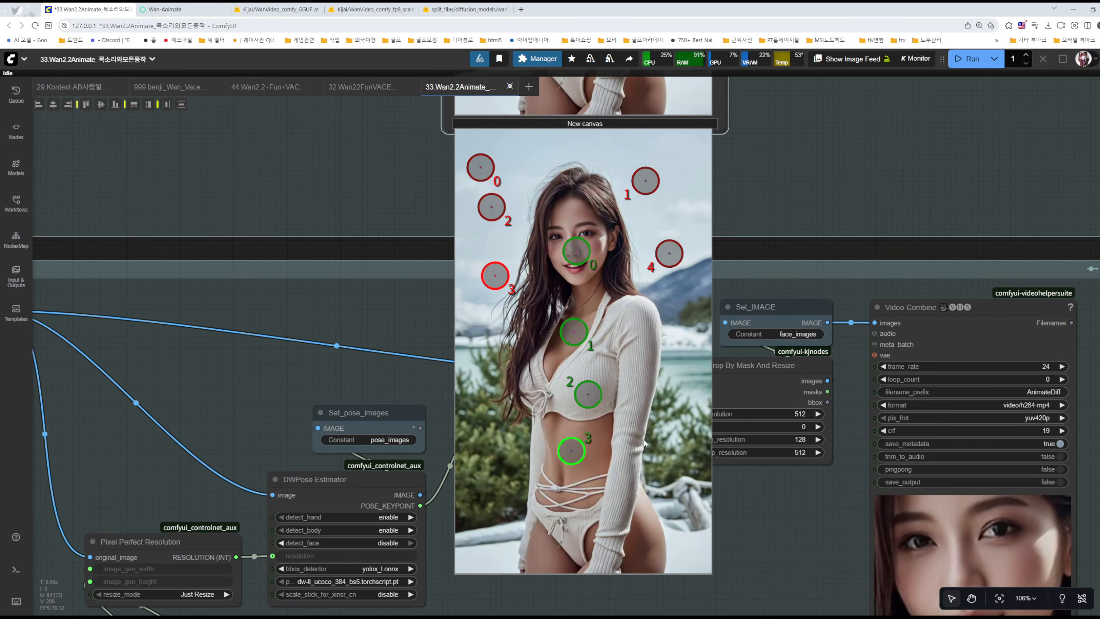
scroll(842, 216, "up", 2)
scroll(757, 282, "up", 1)
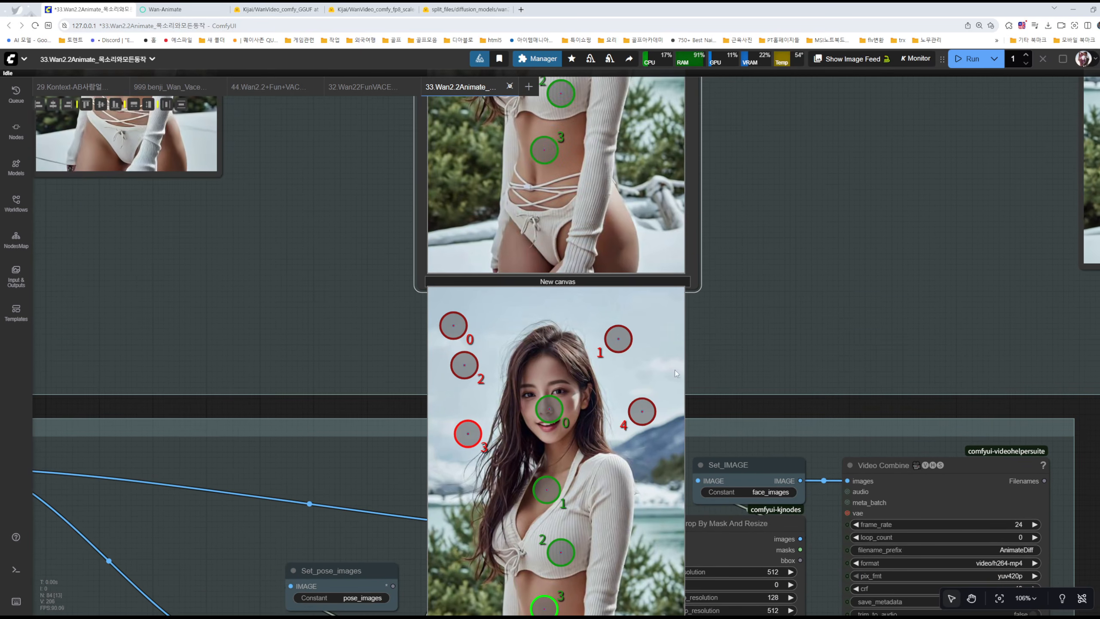
scroll(745, 345, "up", 2)
scroll(847, 263, "down", 5)
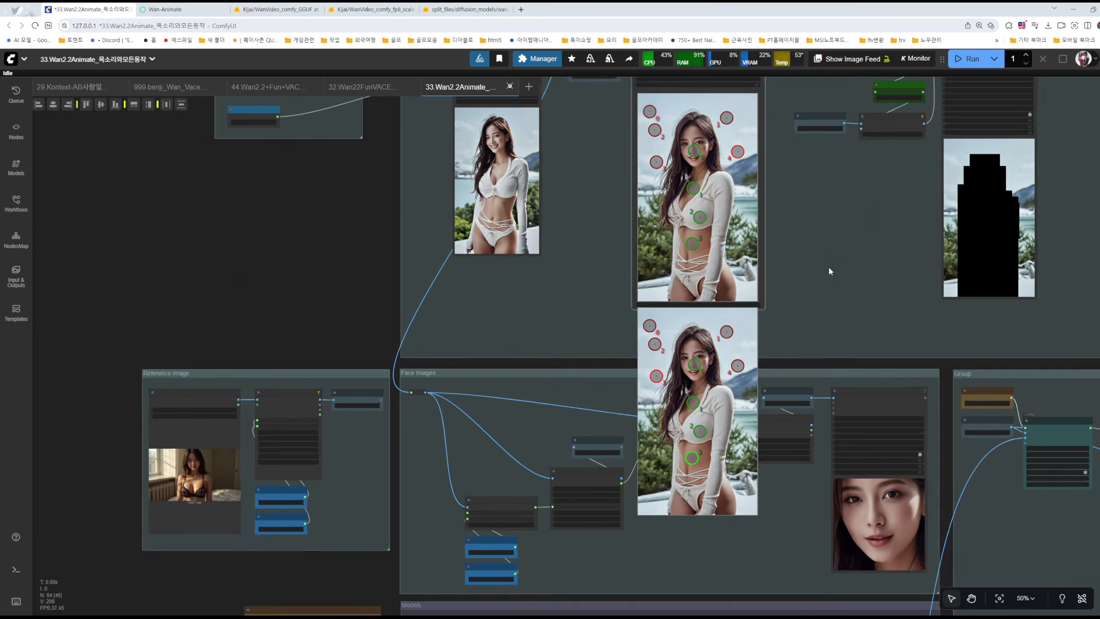
scroll(828, 268, "up", 3)
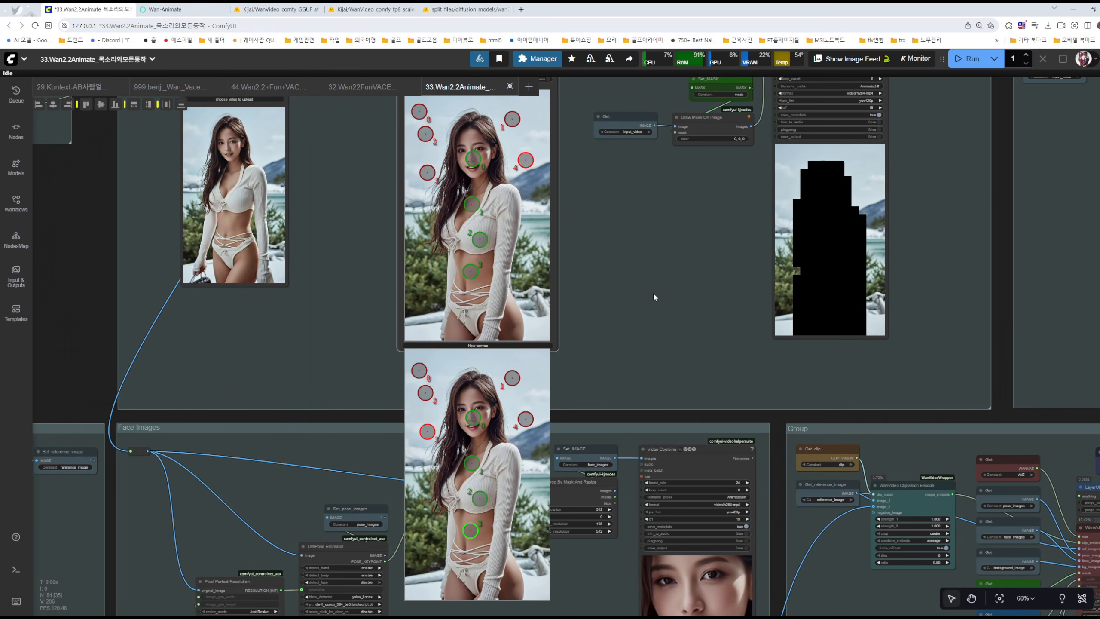
- Spread nine positive points over the woman's hair, face, shoulder, waist and hips, moving the existing point onto her hair
scroll(682, 313, "up", 1)
scroll(683, 320, "up", 6)
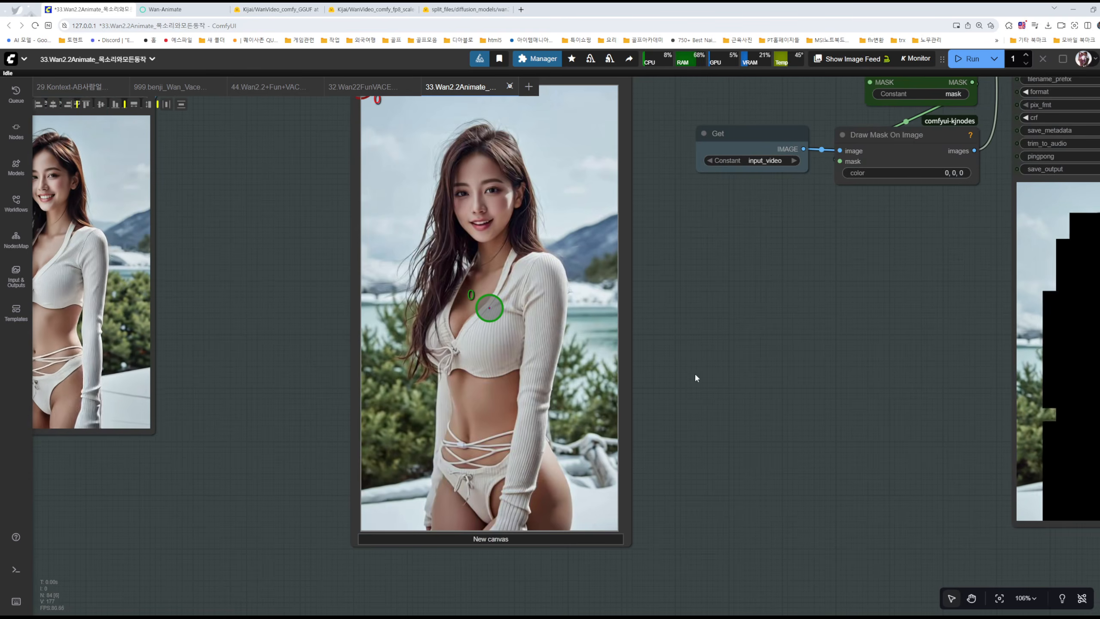
scroll(706, 381, "down", 3)
scroll(727, 401, "up", 1)
mouse_move(737, 419)
left_mouse_down()
mouse_move(728, 350)
mouse_move(738, 423)
left_mouse_up()
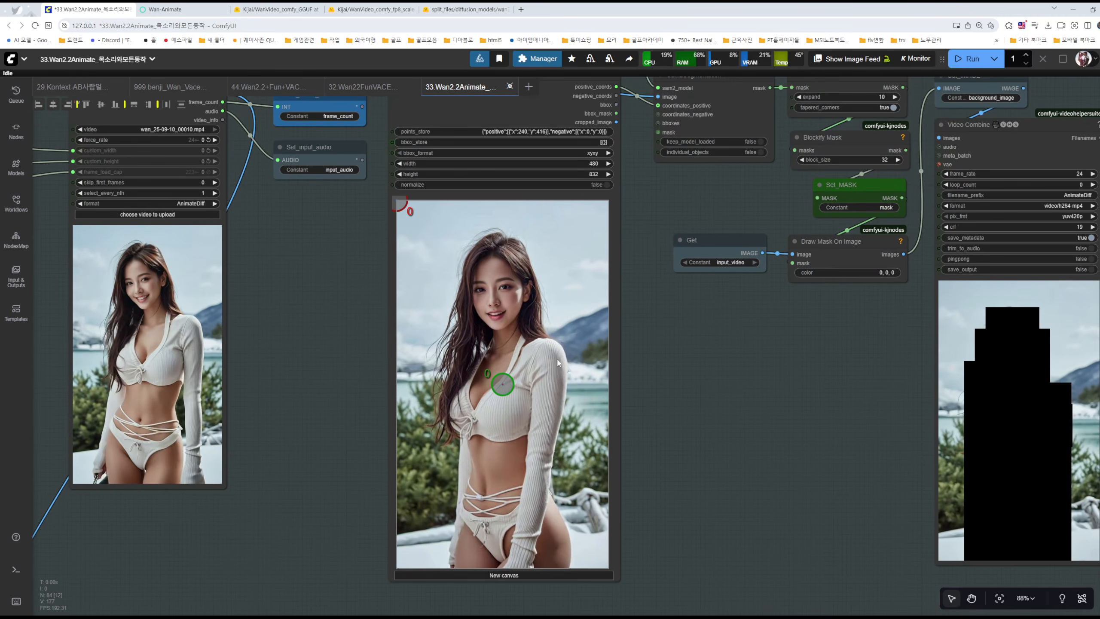
left_click(497, 285, "shift")
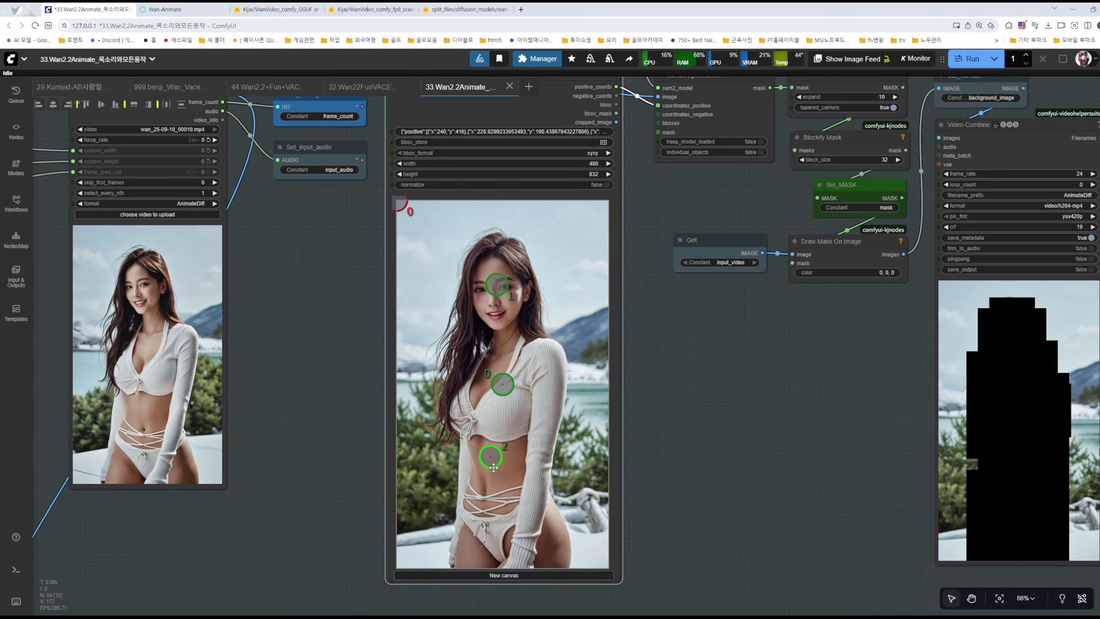
left_click_drag(499, 292, 496, 266)
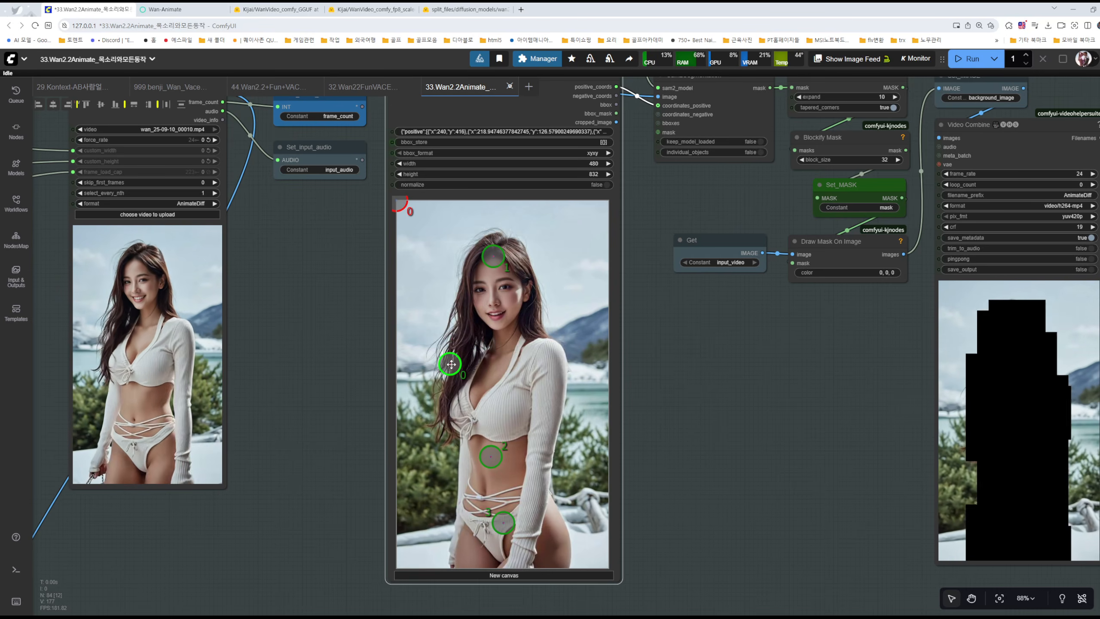
left_click_drag(496, 461, 474, 461)
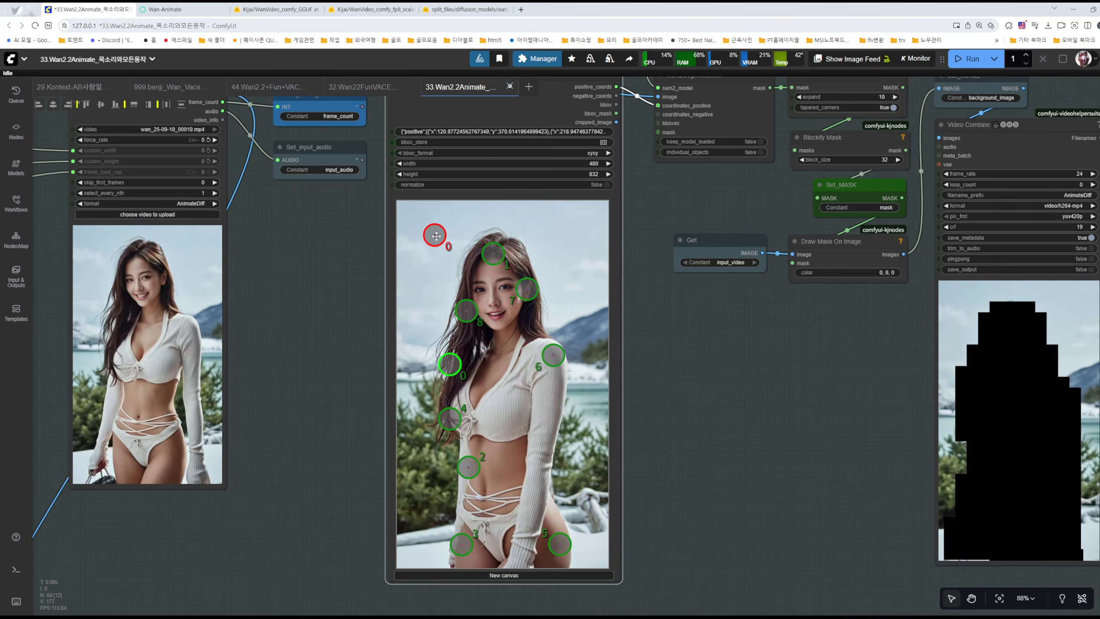
- Surround the woman with negative points on the background beside her head, hair and arm, and add a positive point on her forearm
right_click(558, 229, "shift")
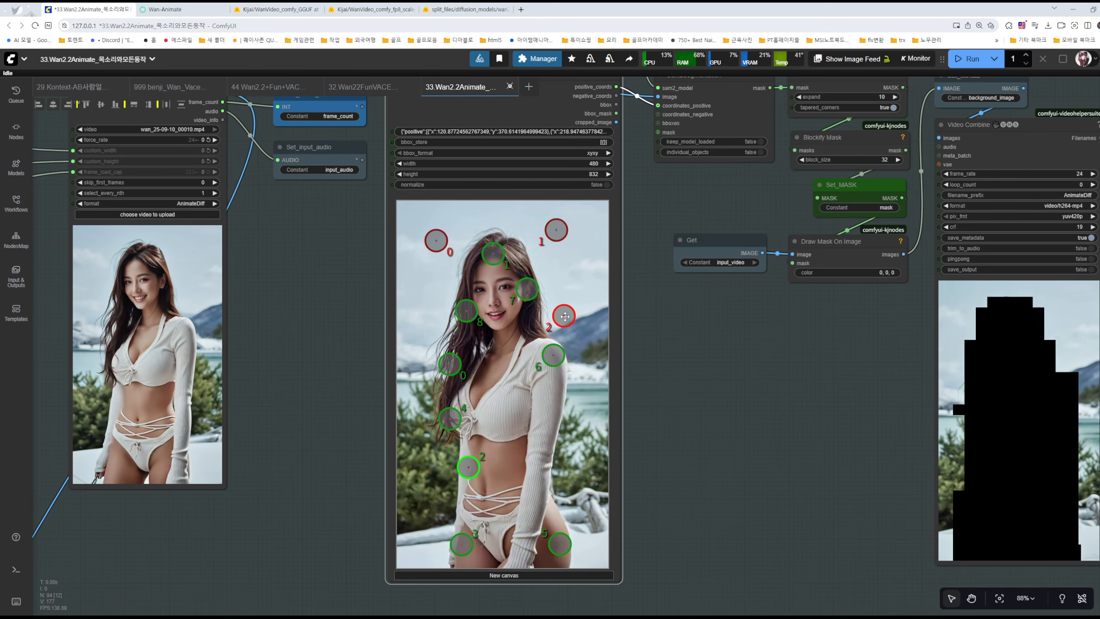
left_click_drag(556, 231, 552, 251)
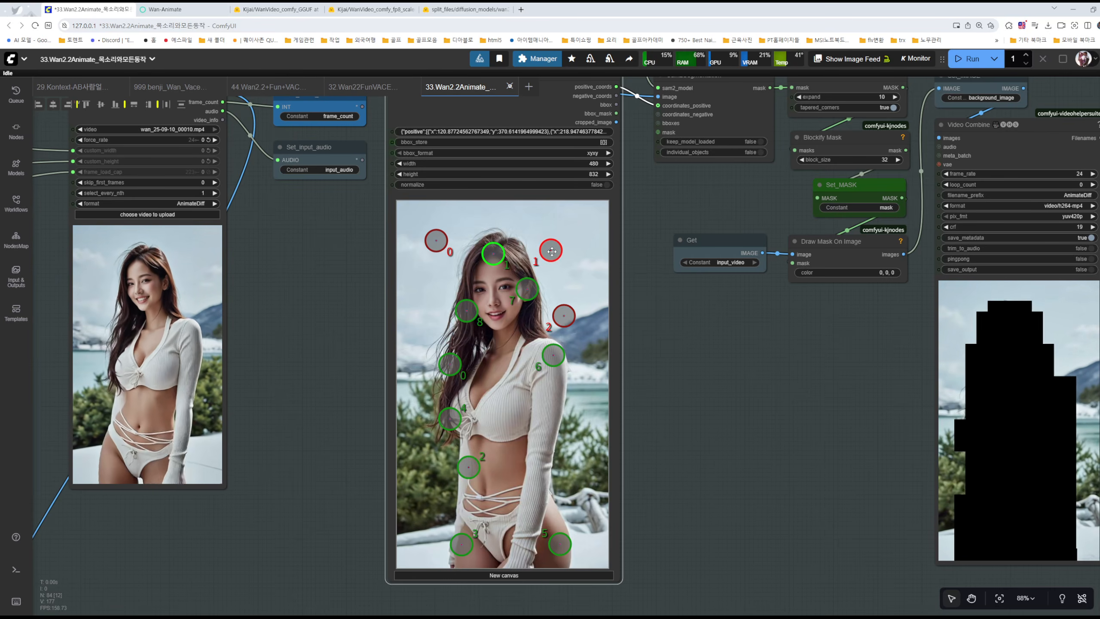
right_click(581, 443, "shift")
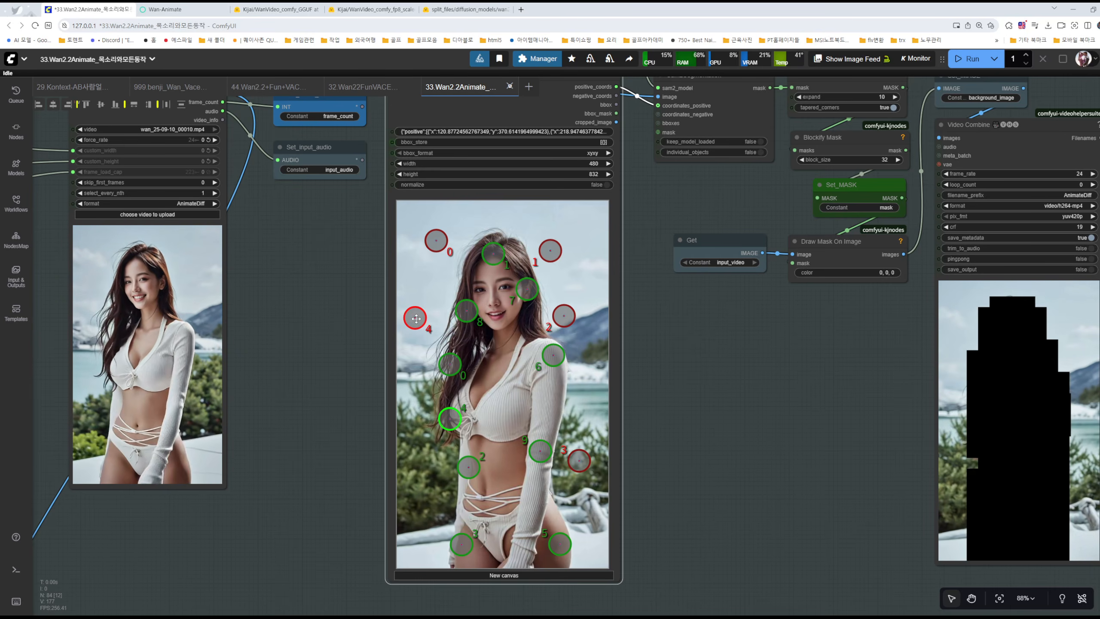
right_click(415, 318, "shift")
right_click(407, 393, "shift")
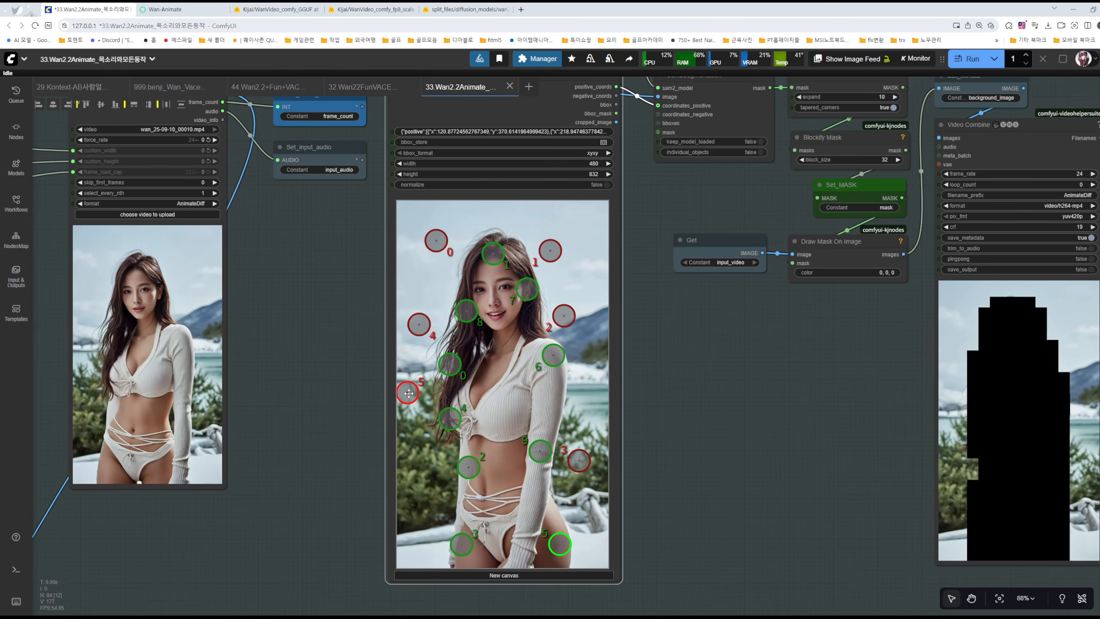
- Add two negative points on the background beside the woman's waist and hips, and queue only the masked Video Combine node
right_click(428, 469, "shift")
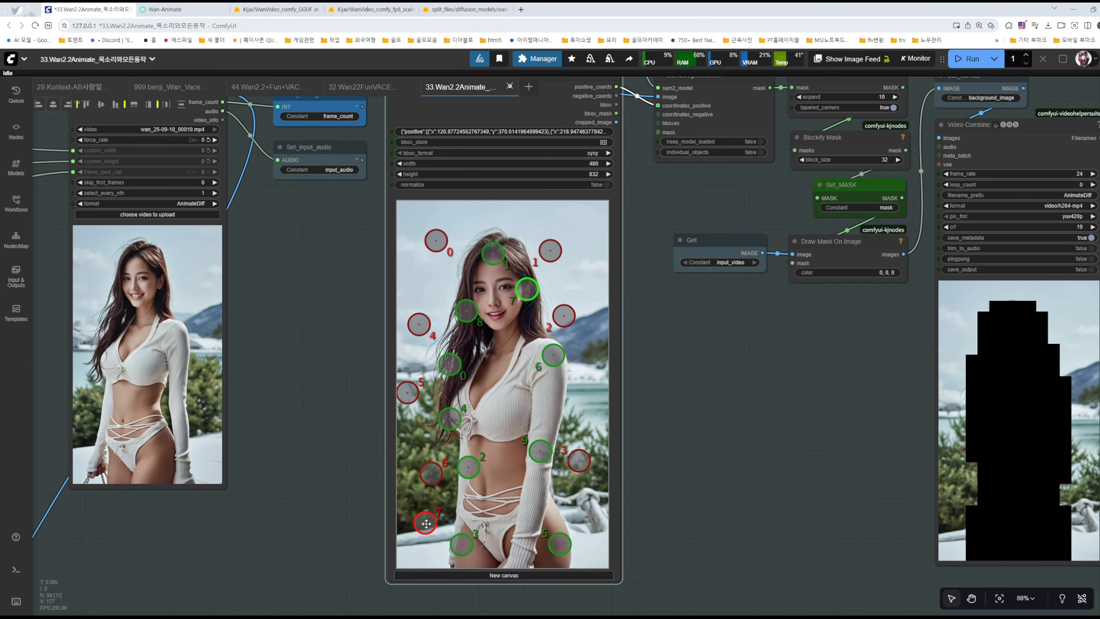
left_click_drag(789, 358, 618, 389)
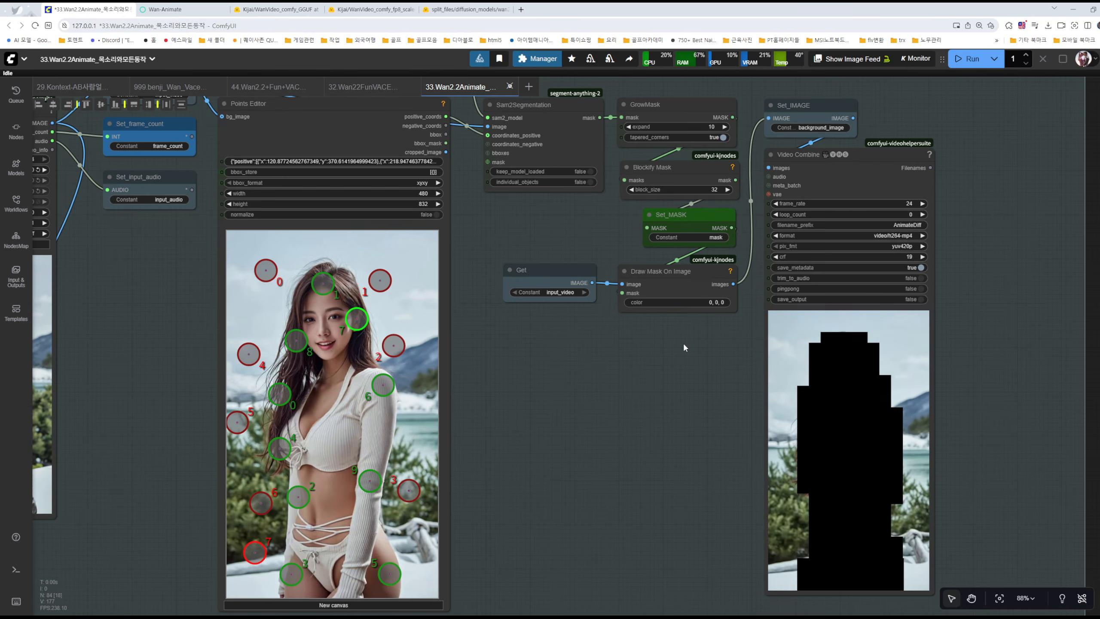
left_click(876, 158)
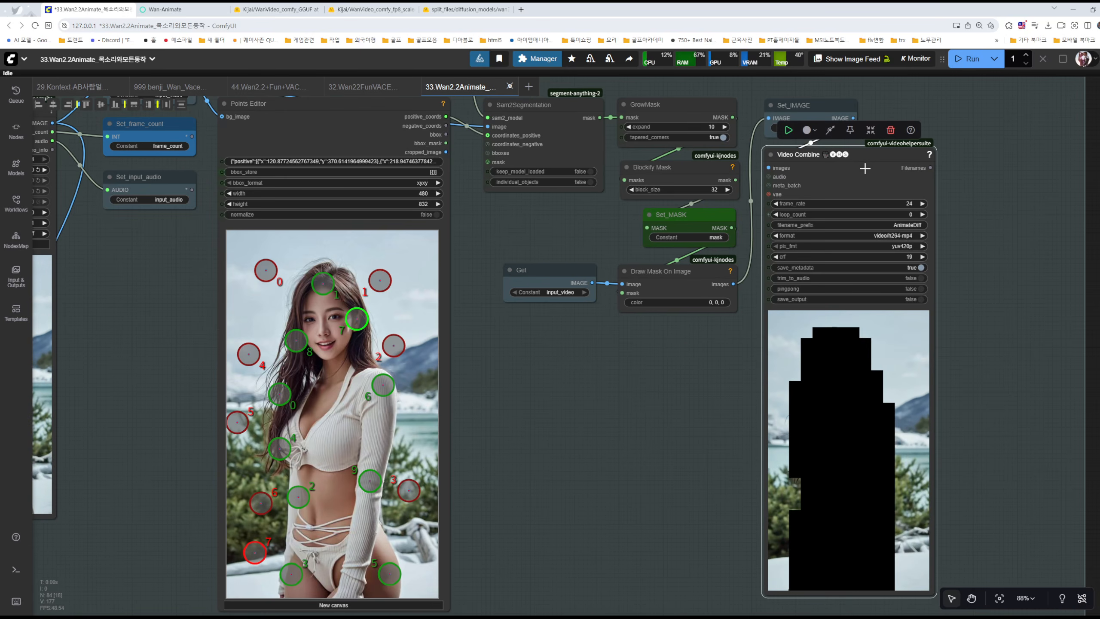
right_click(875, 158)
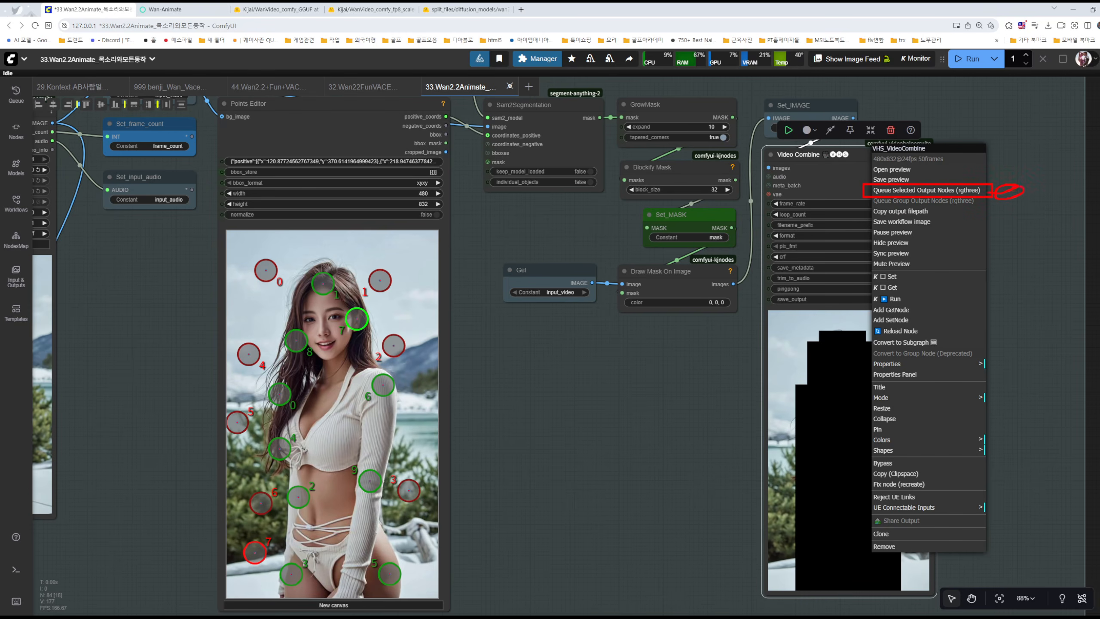
left_click(927, 190)
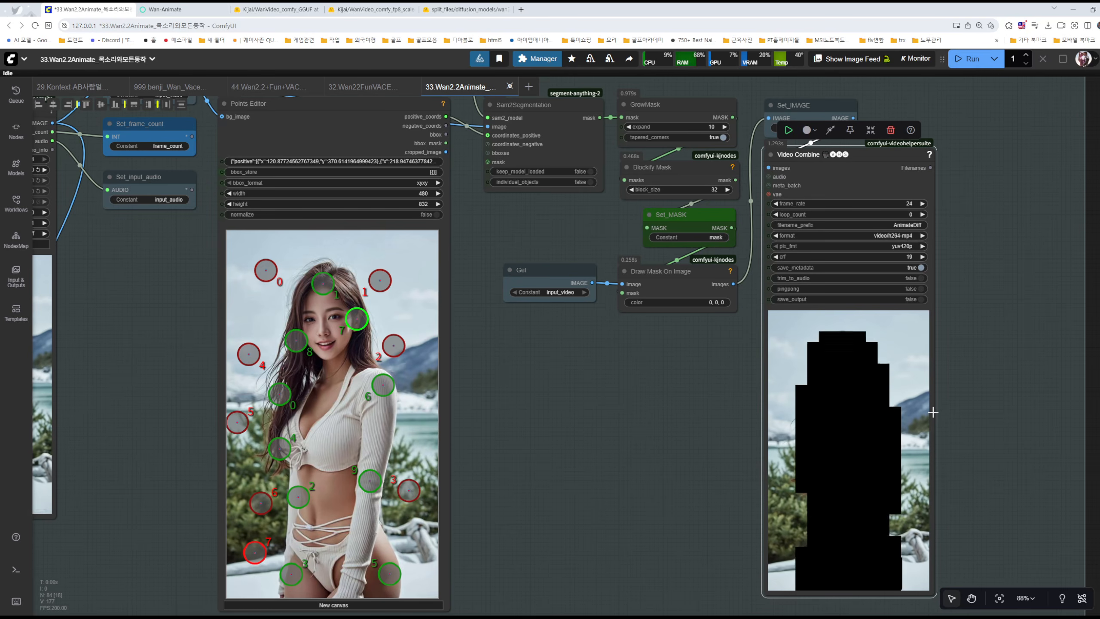
- Examine the blocky mask video beside the Points Editor and the picture loaded in the Reference Image group
scroll(651, 466, "down", 2)
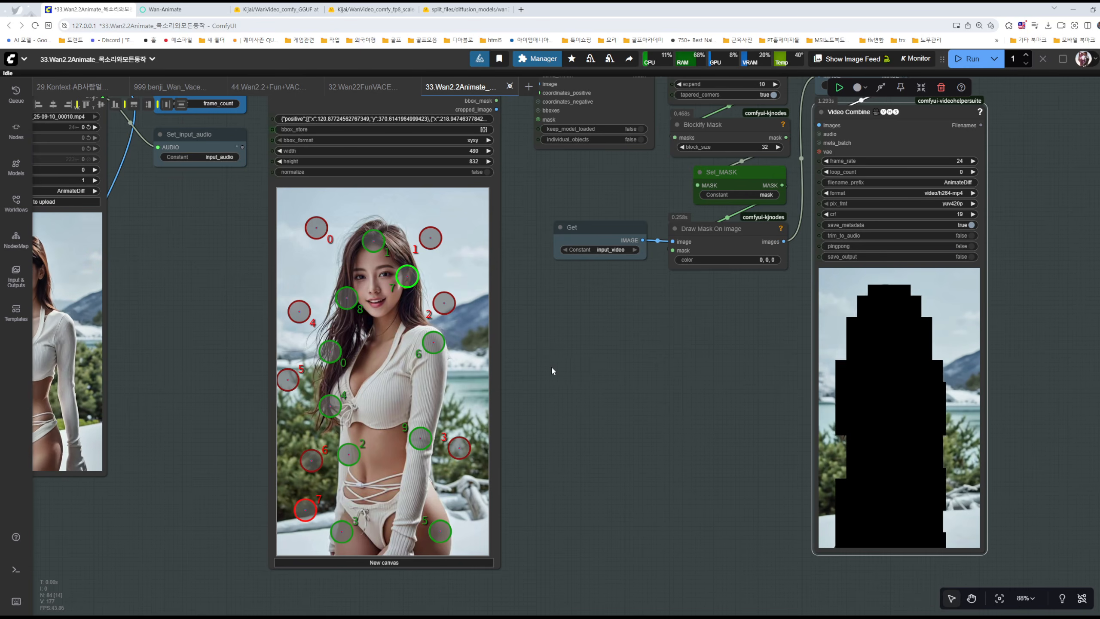
left_click_drag(572, 363, 638, 362)
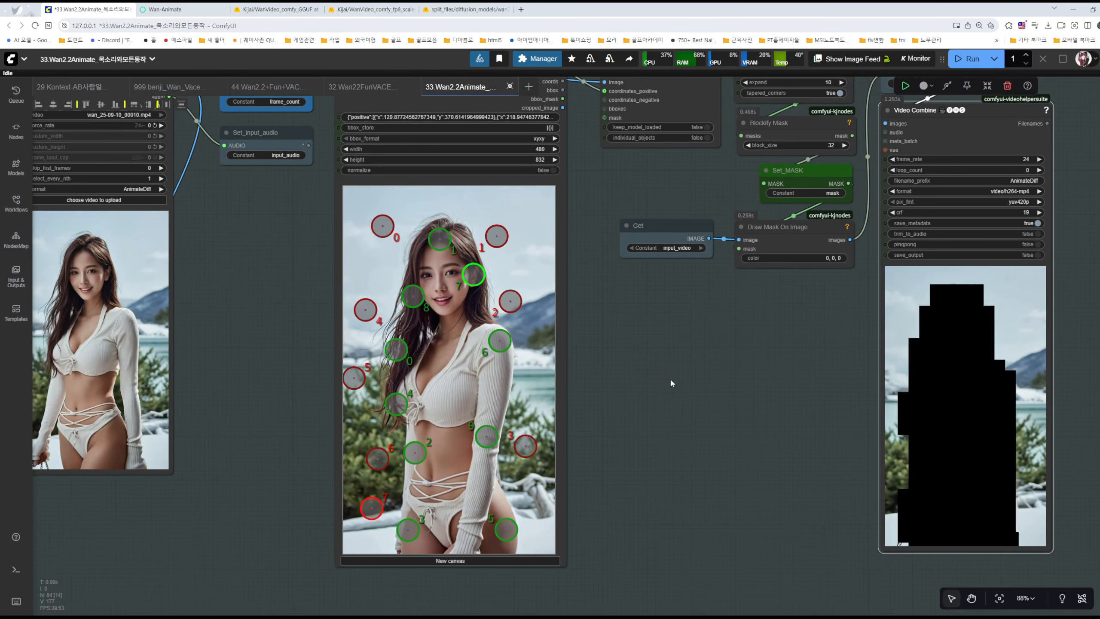
scroll(457, 352, "down", 6)
left_click_drag(449, 417, 633, 246)
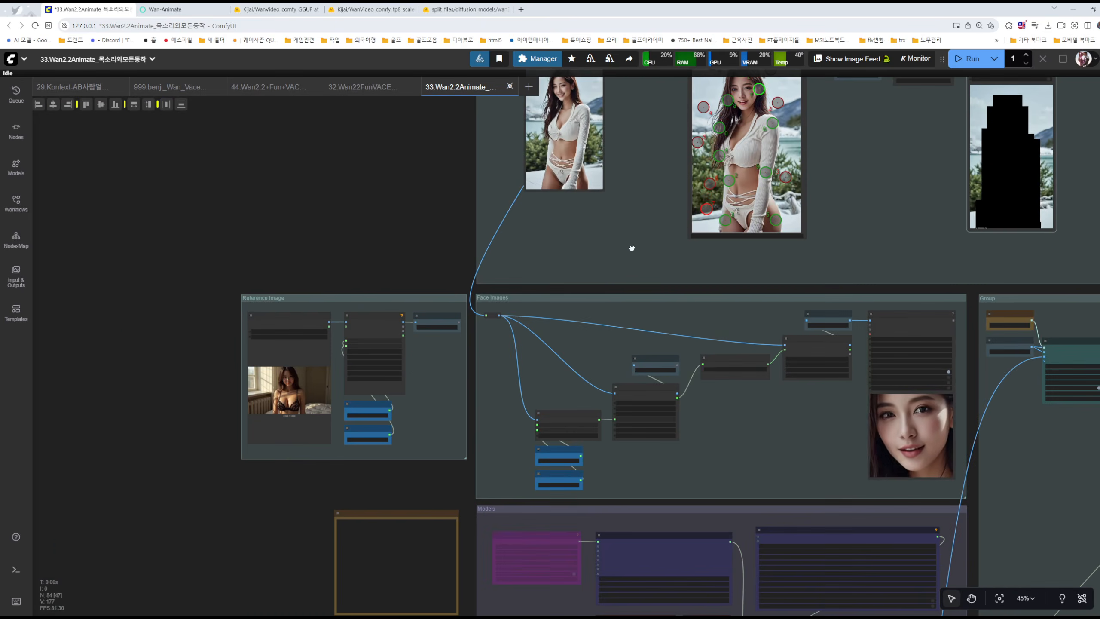
scroll(299, 389, "up", 14)
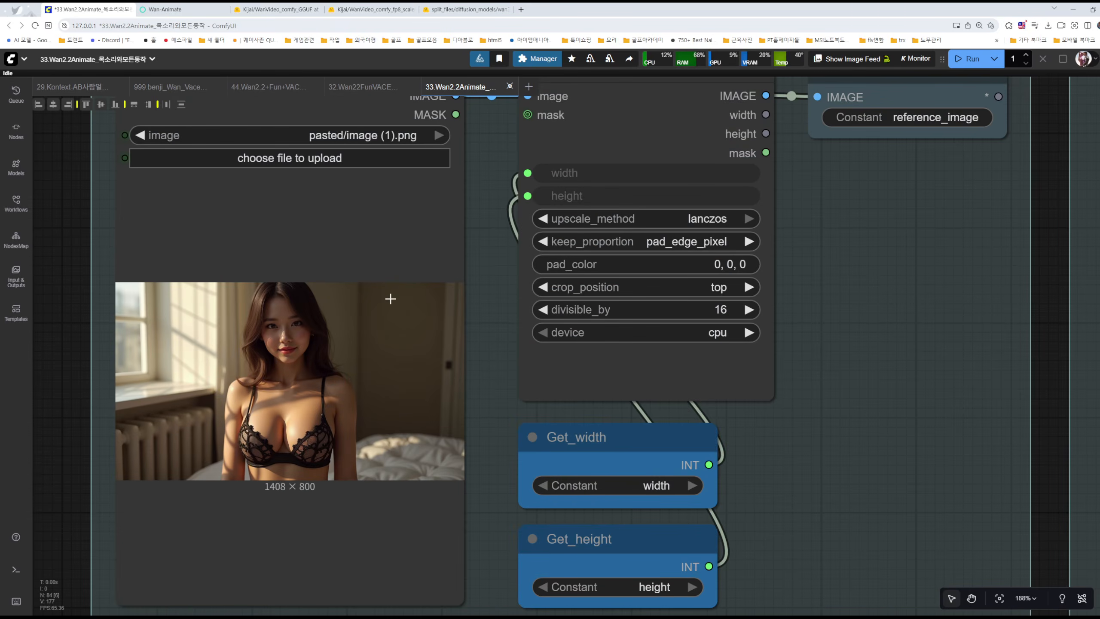
scroll(885, 345, "down", 8)
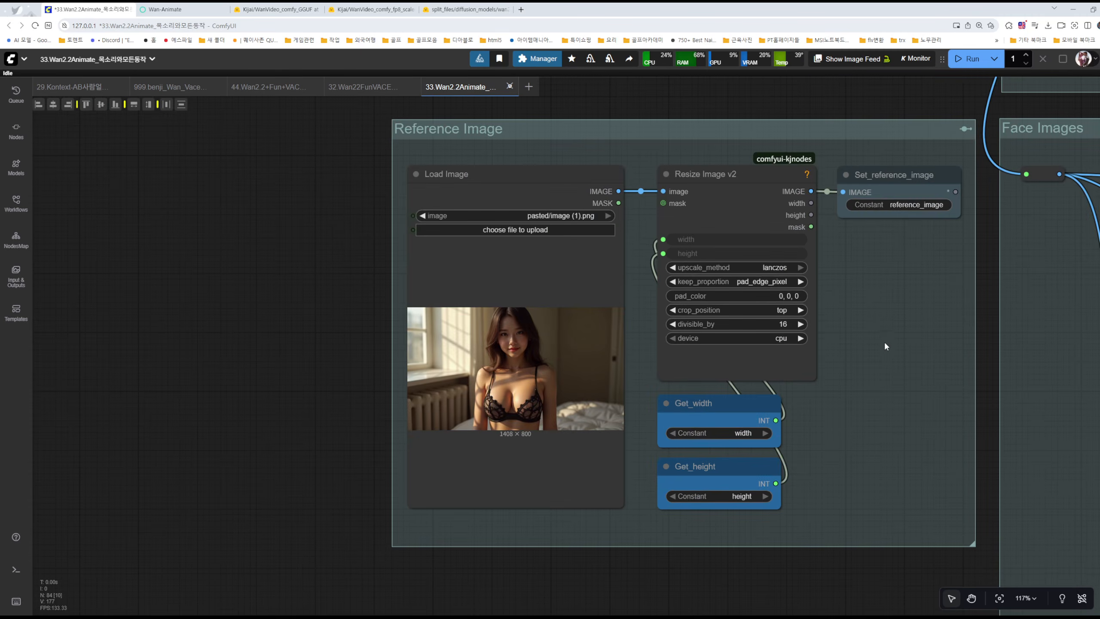
- Examine the side-by-side result video in the Image Con group, pausing and resuming its preview
left_click_drag(885, 342, 565, 549)
left_click_drag(904, 212, 301, 484)
scroll(873, 381, "down", 5)
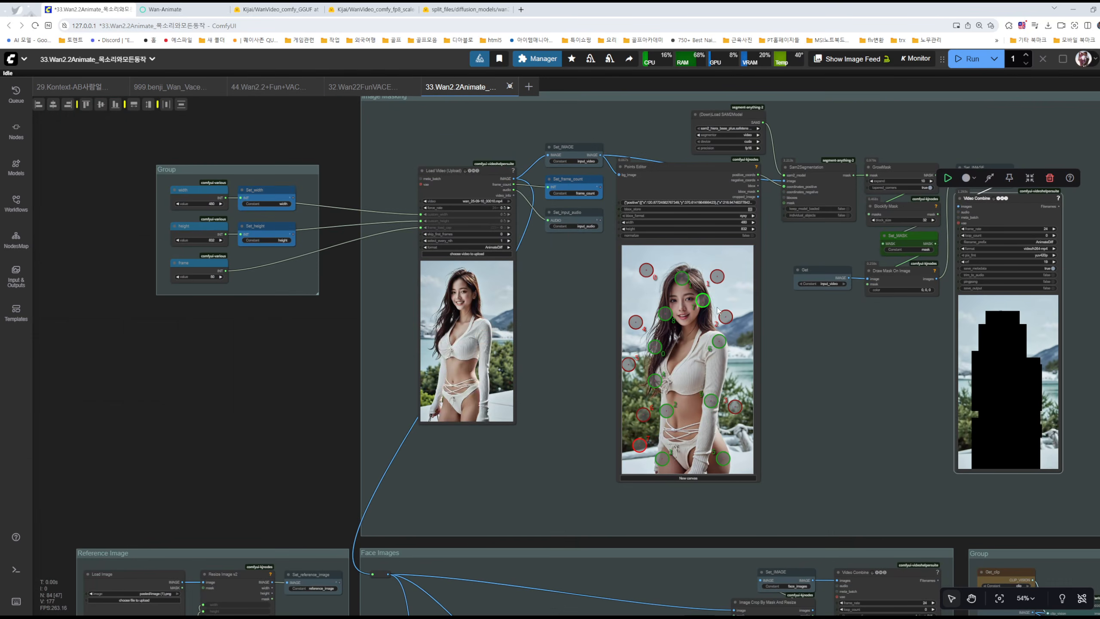
left_click_drag(891, 410, 282, 179)
left_click_drag(701, 233, 499, 333)
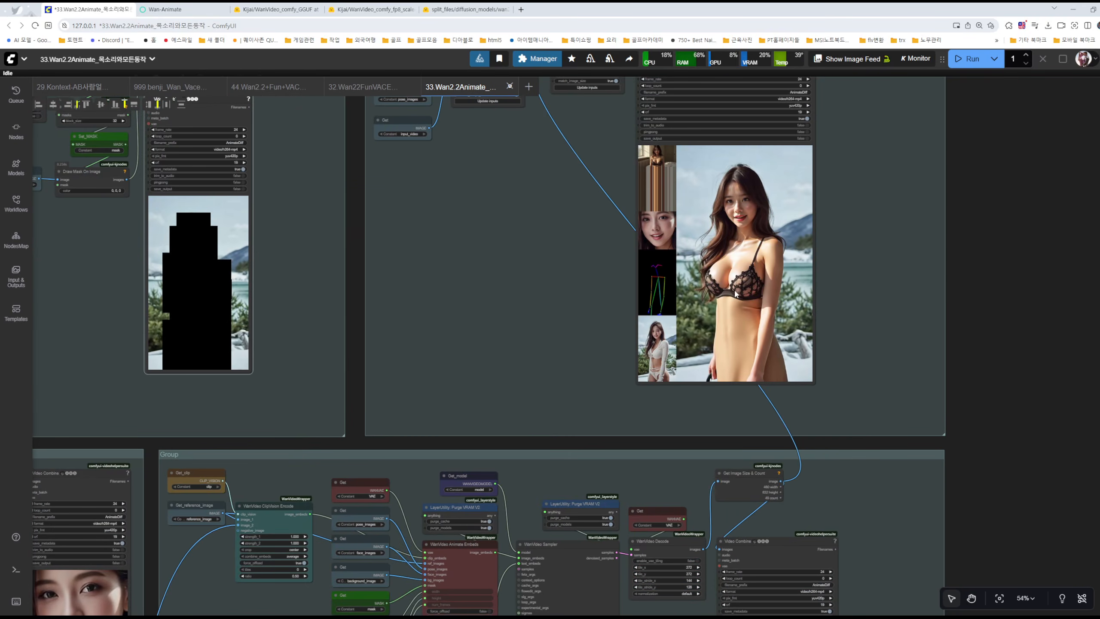
scroll(763, 267, "up", 5)
right_click(764, 271)
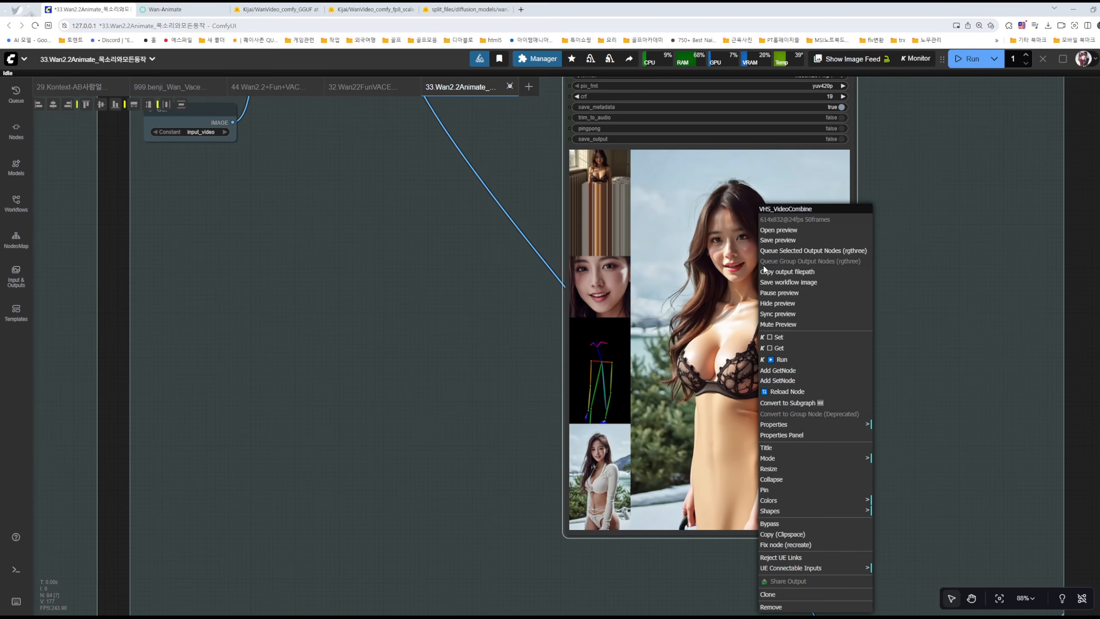
left_click(768, 292)
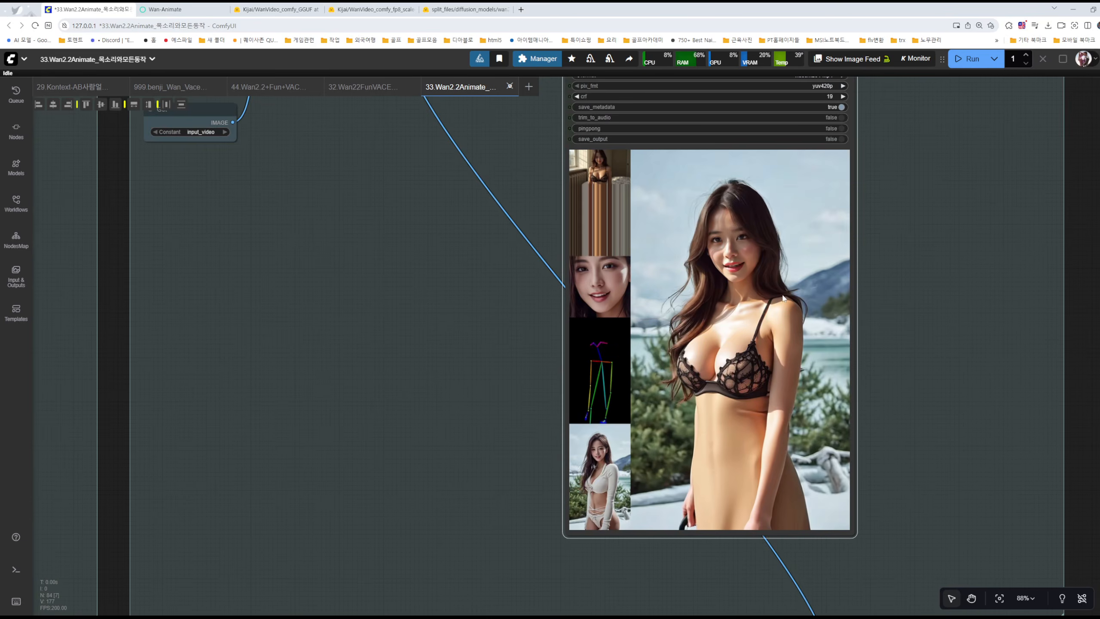
right_click(747, 291)
left_click(764, 292)
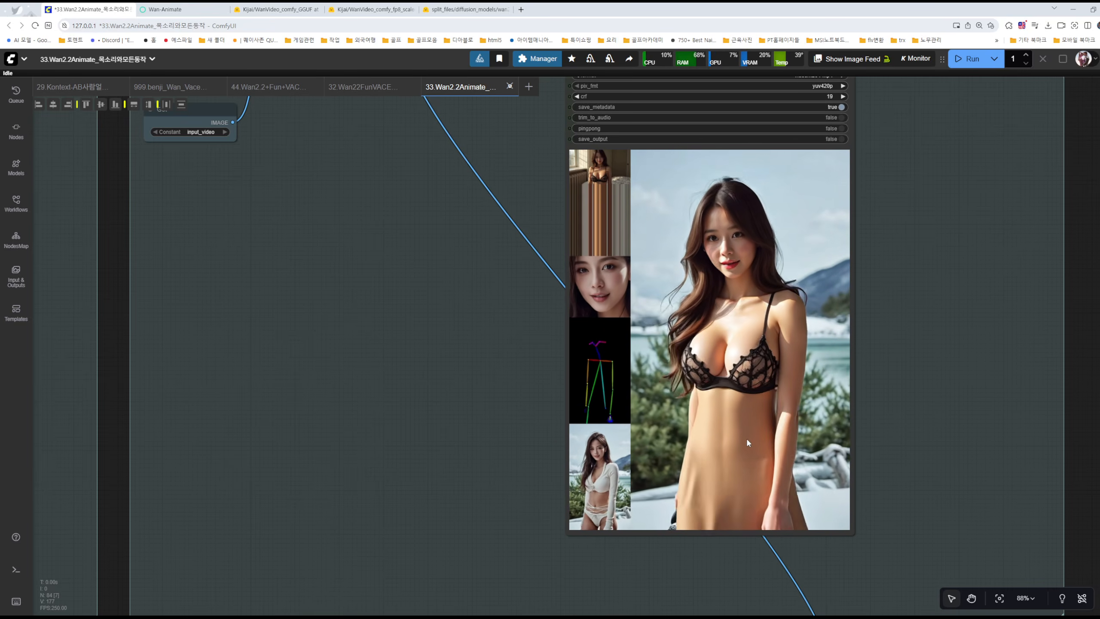
left_click_drag(484, 303, 471, 407)
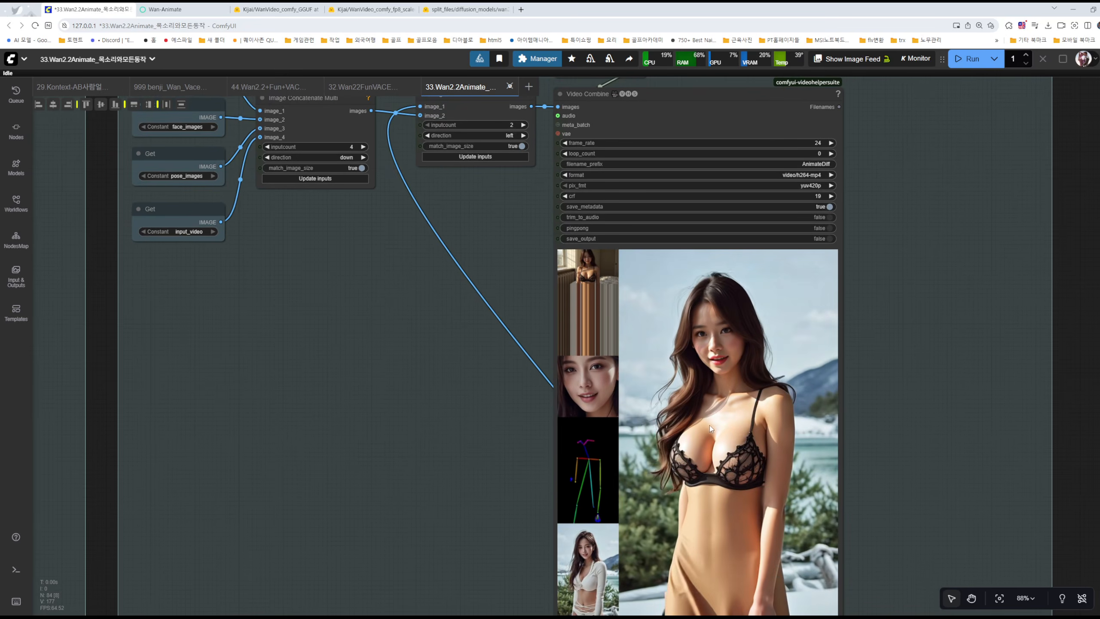
left_click_drag(918, 478, 946, 377)
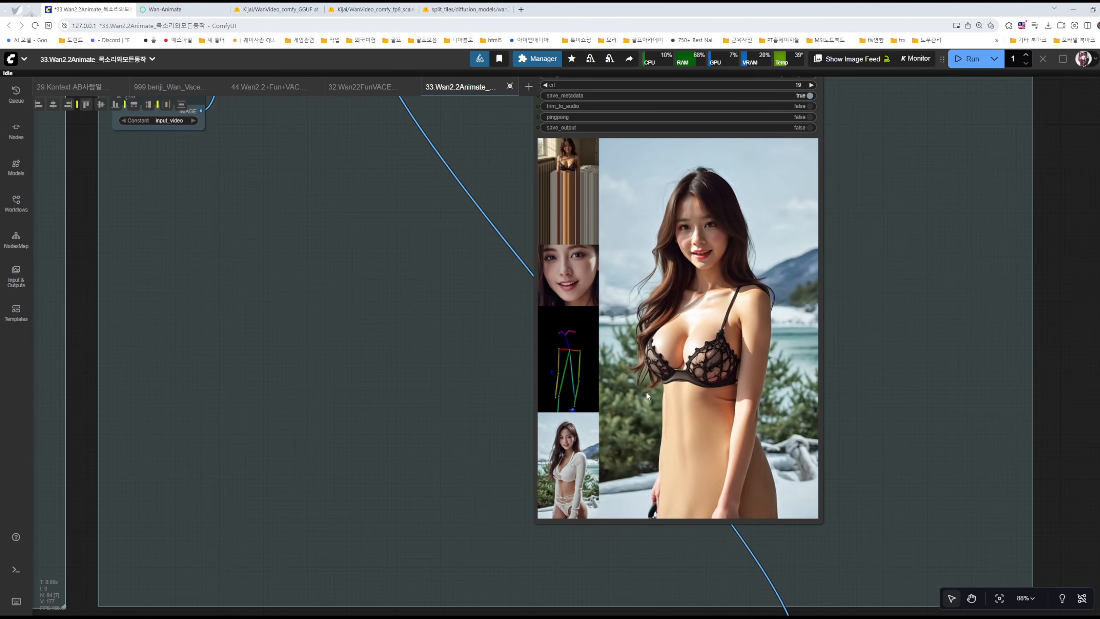
left_click_drag(466, 321, 440, 409)
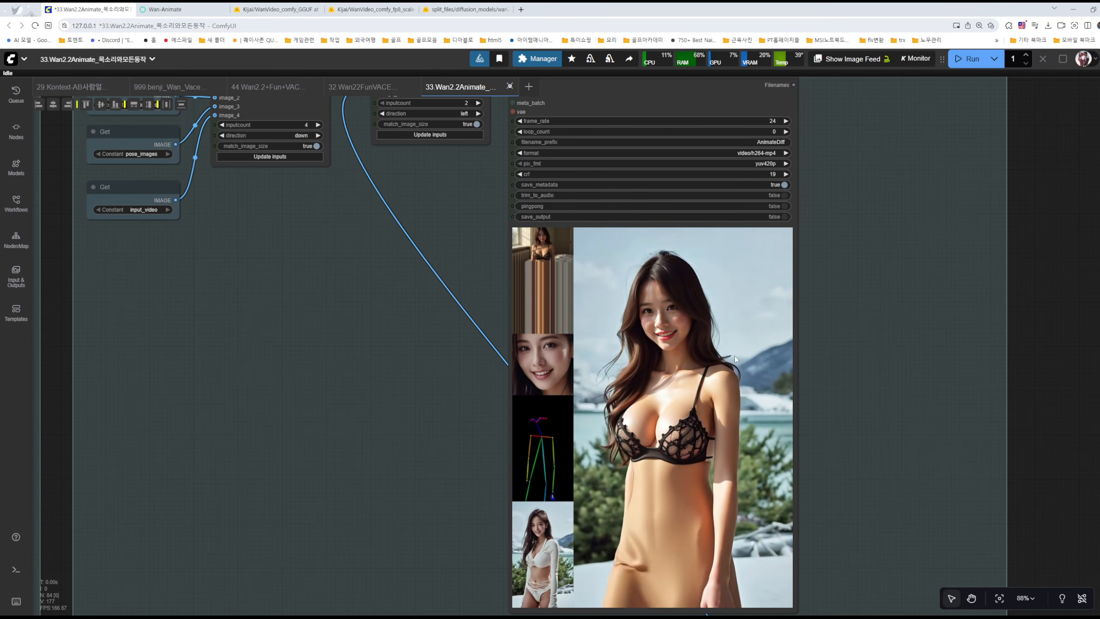
- Examine the reference picture in the Reference Image group's Load Image node and the resize settings beside it
left_click_drag(294, 366, 739, 381)
scroll(661, 367, "down", 4)
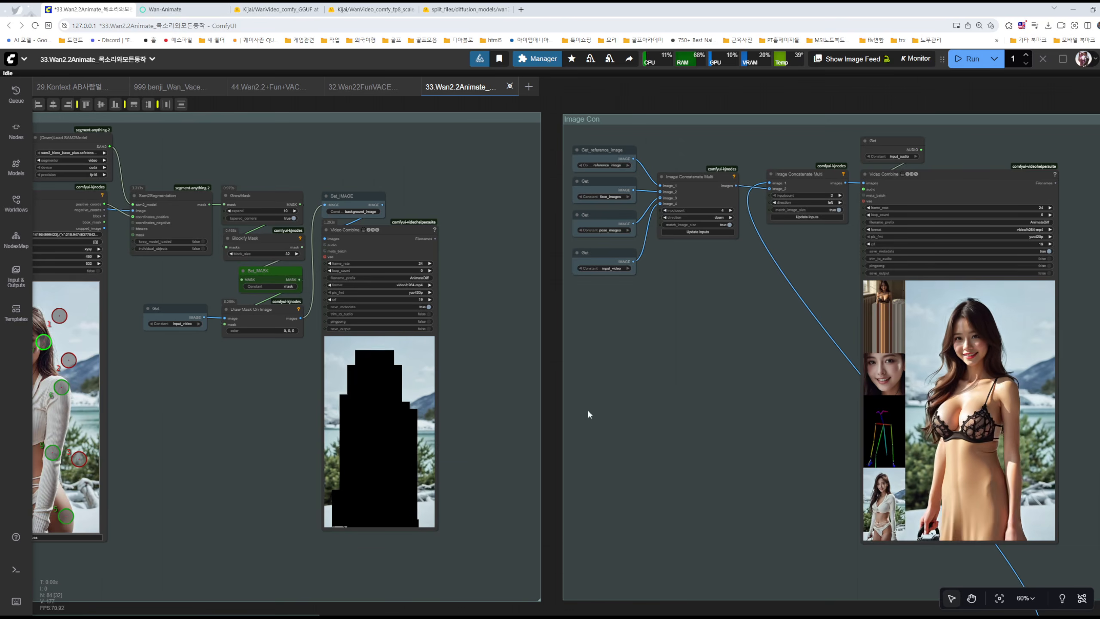
left_click_drag(559, 415, 887, 230)
left_click_drag(426, 411, 666, 227)
left_click_drag(381, 180, 569, 164)
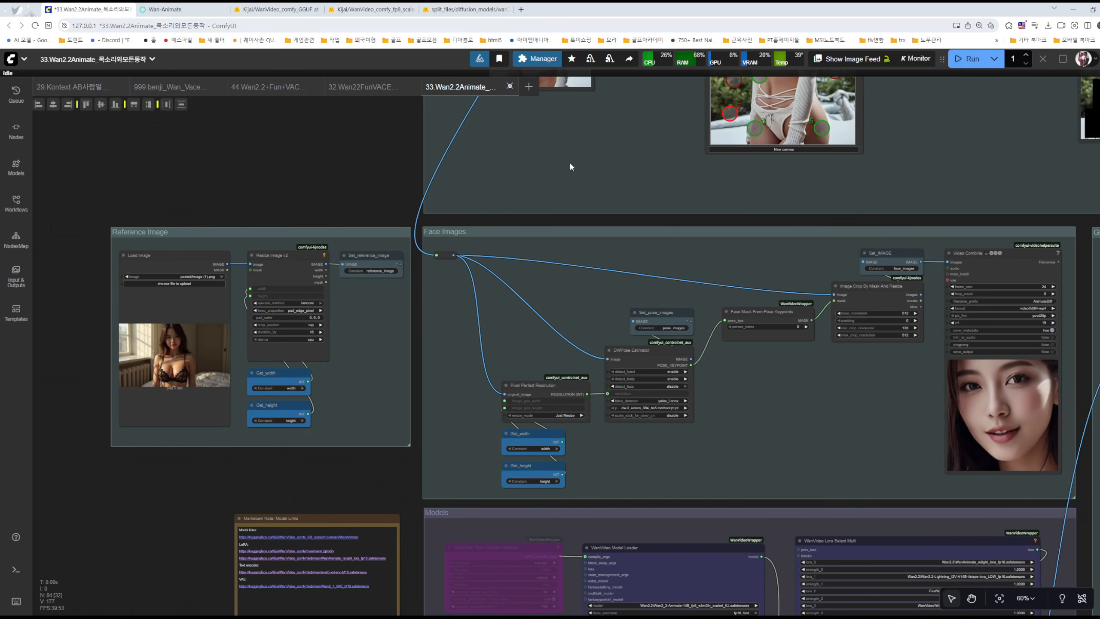
left_click_drag(201, 322, 448, 271)
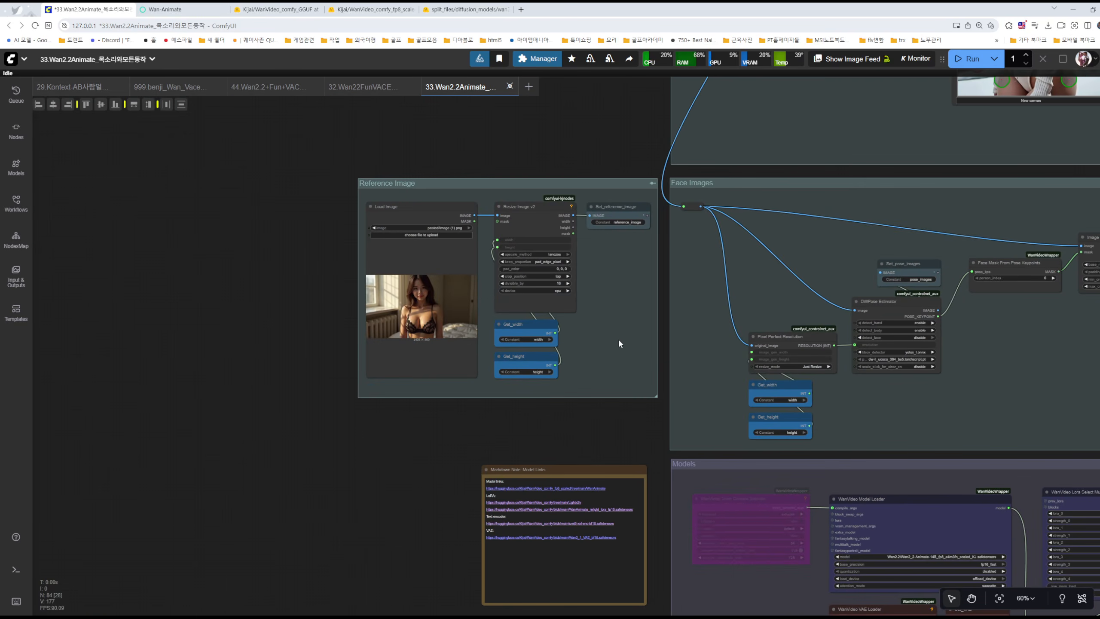
left_click_drag(619, 344, 632, 359)
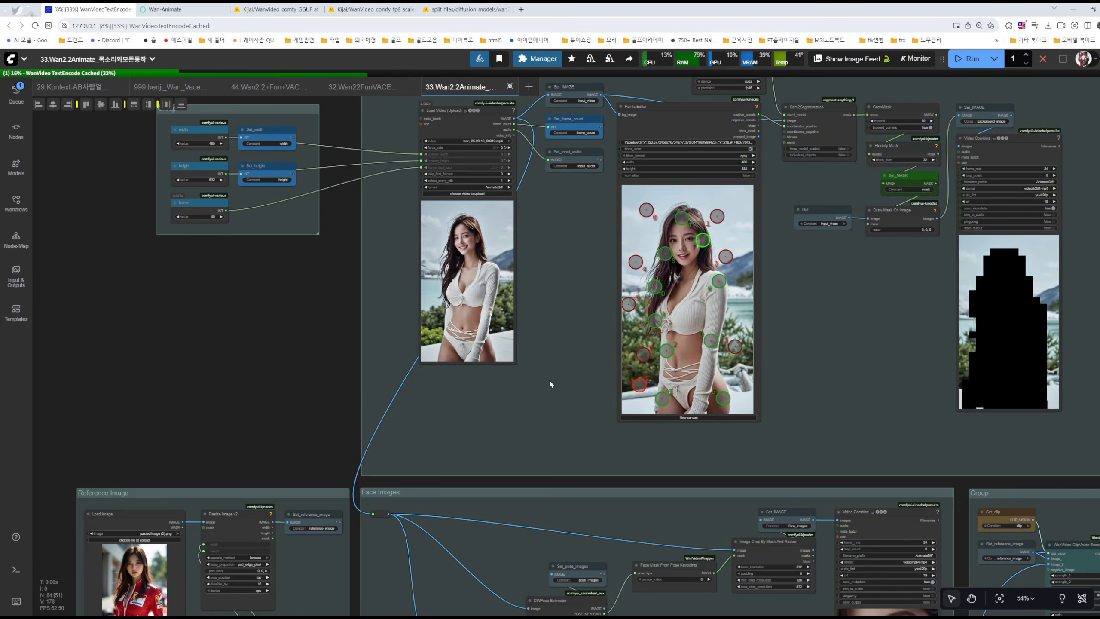
scroll(359, 390, "up", 5)
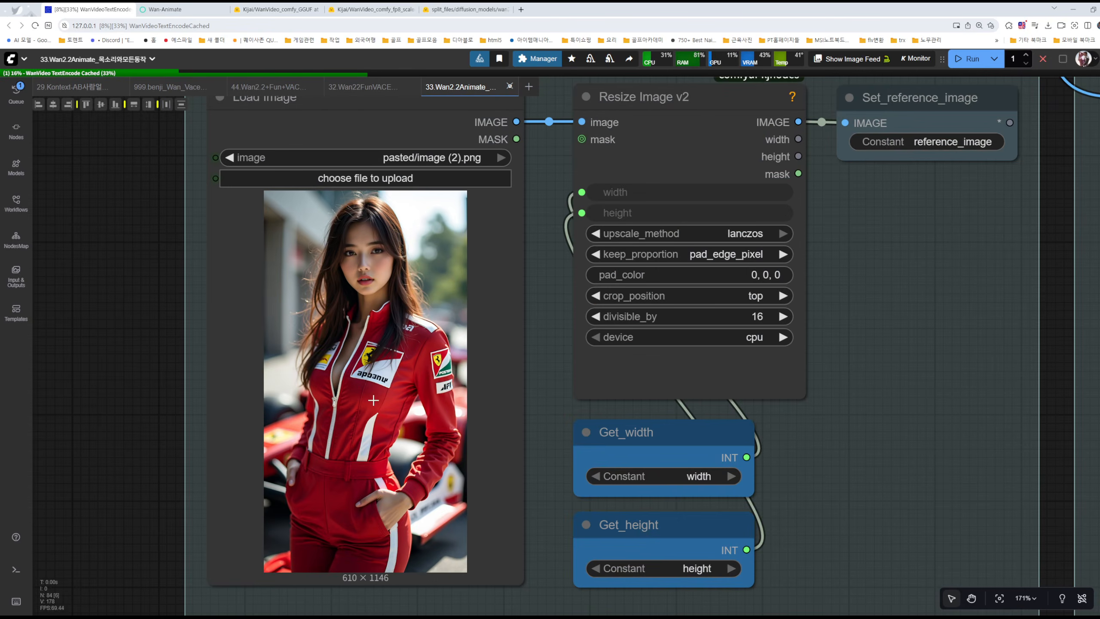
scroll(373, 399, "down", 5)
scroll(732, 343, "down", 3)
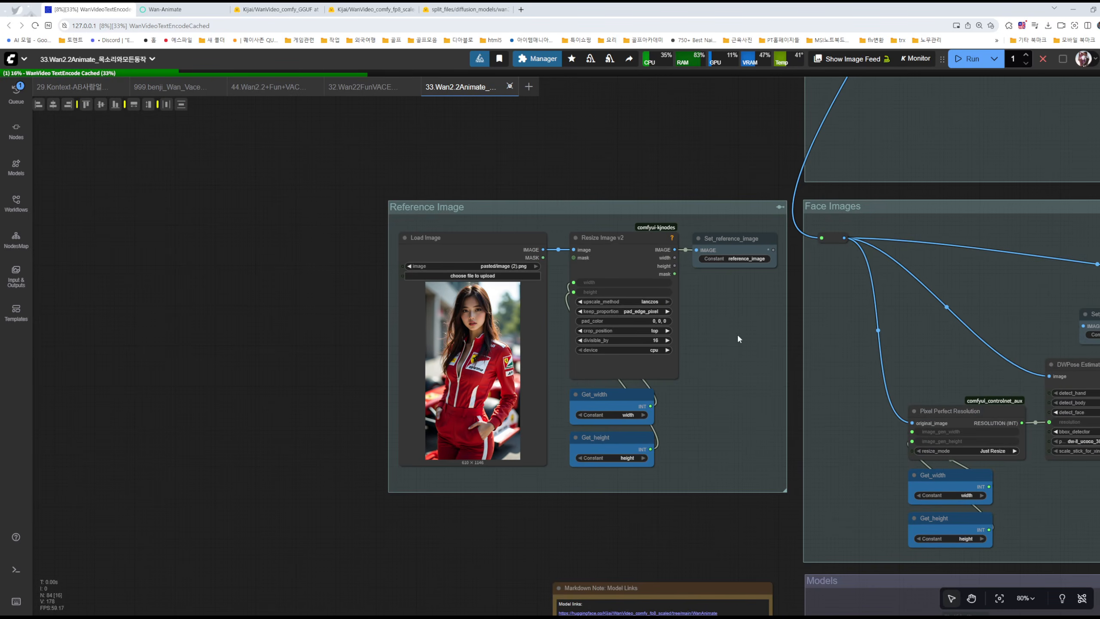
- Review the width, height and frame nodes and the Load Video settings they feed
left_click_drag(737, 334, 493, 380)
left_click_drag(708, 191, 493, 476)
left_click_drag(538, 213, 797, 416)
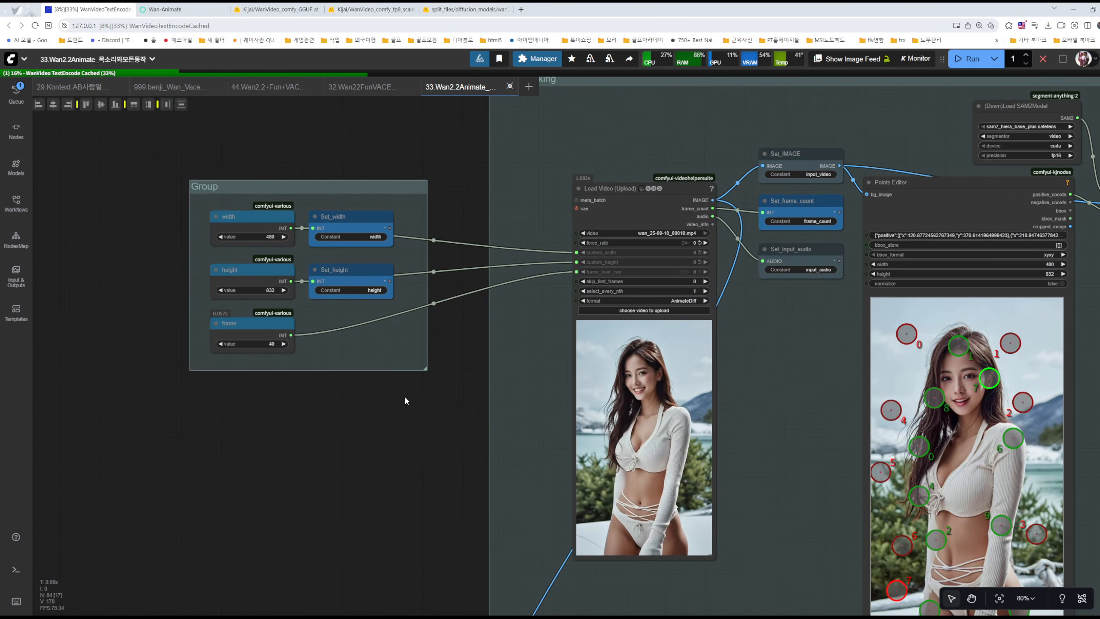
scroll(326, 286, "up", 7)
scroll(578, 316, "down", 4)
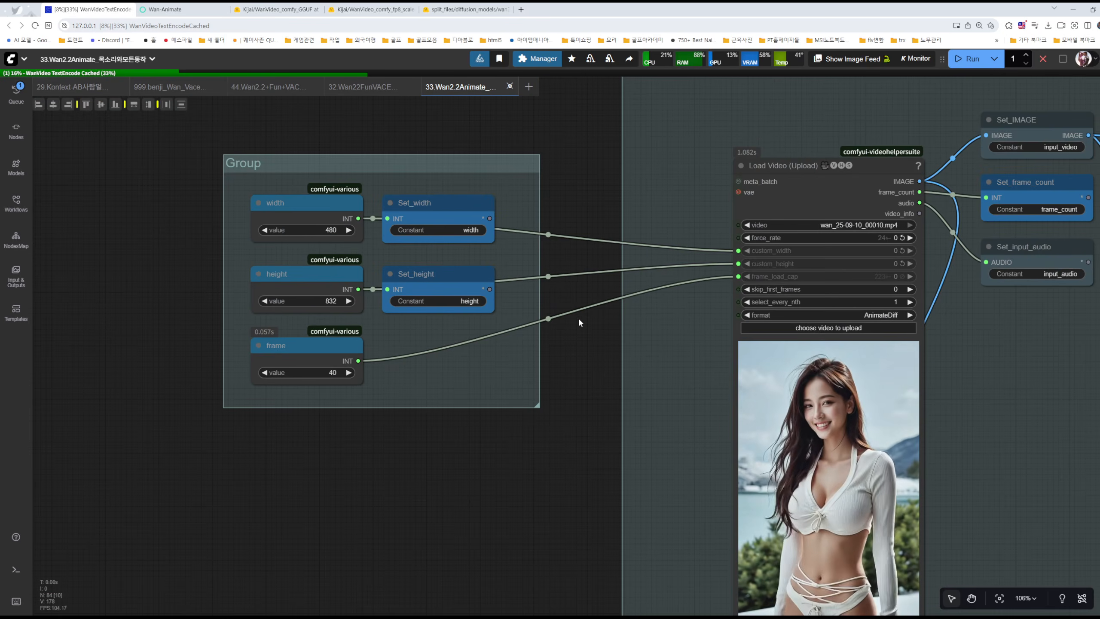
left_click_drag(618, 349, 427, 304)
scroll(624, 233, "up", 6)
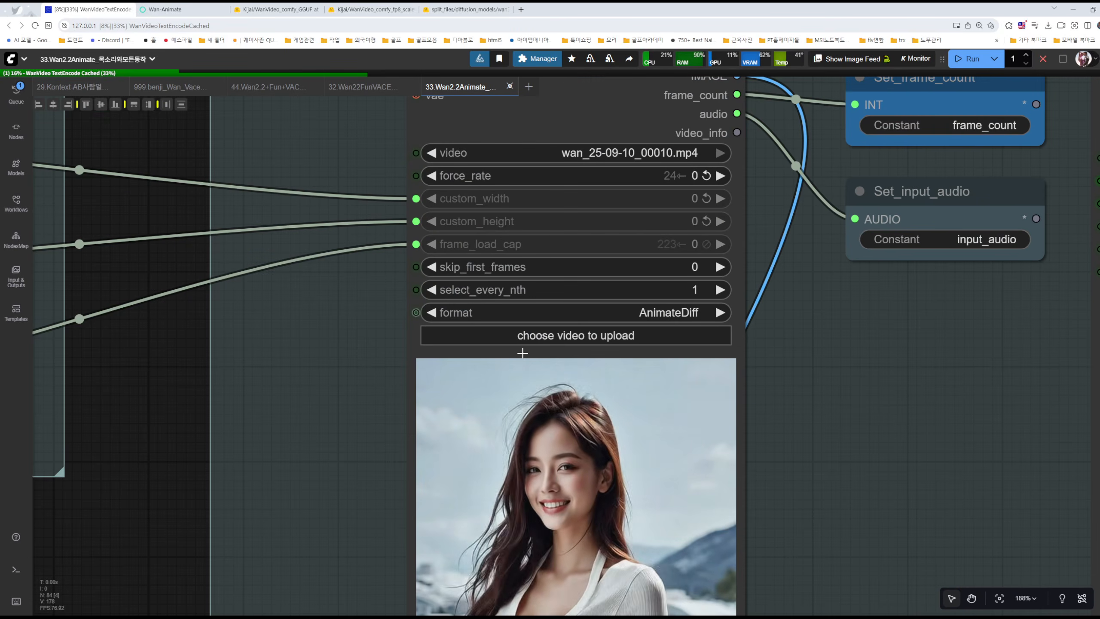
scroll(624, 338, "down", 4)
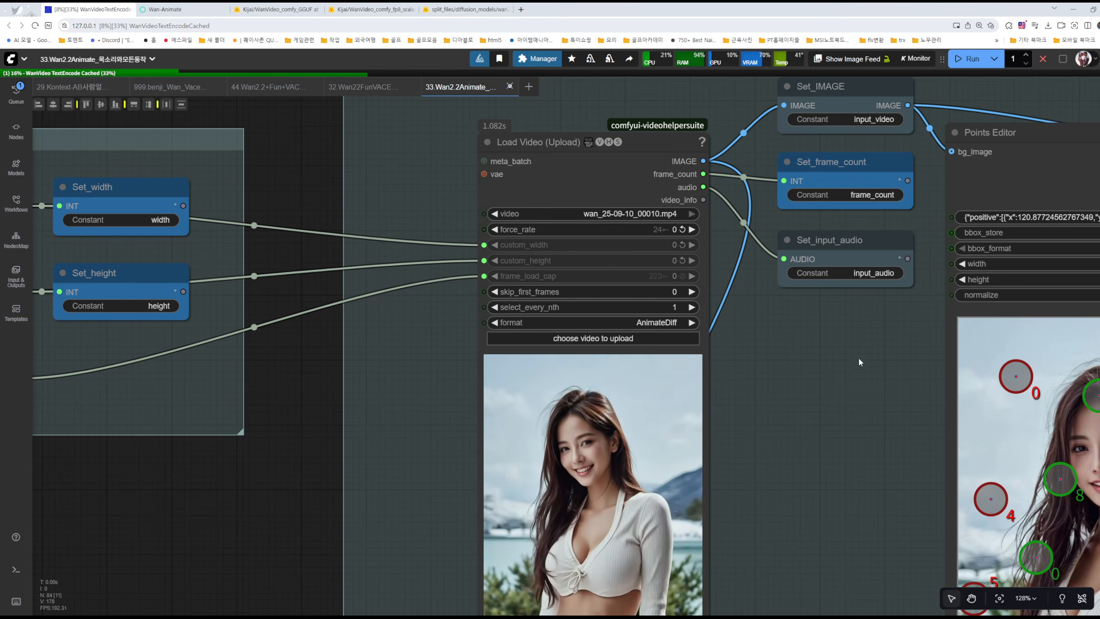
- Review the masking chain from the Points Editor through Sam2Segmentation, GrowMask and Blockify Mask to the masked Video Combine preview
mouse_move(719, 270)
left_mouse_down()
mouse_move(424, 368)
mouse_move(265, 61)
left_mouse_up()
scroll(823, 276, "down", 4)
scroll(823, 276, "down", 2)
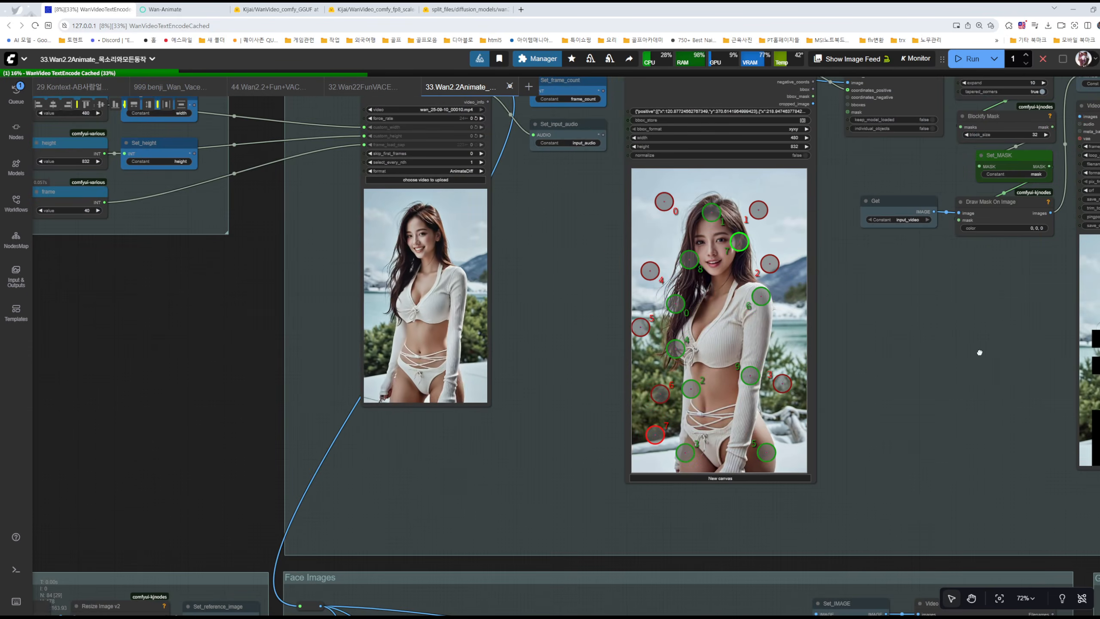
left_click_drag(977, 351, 508, 359)
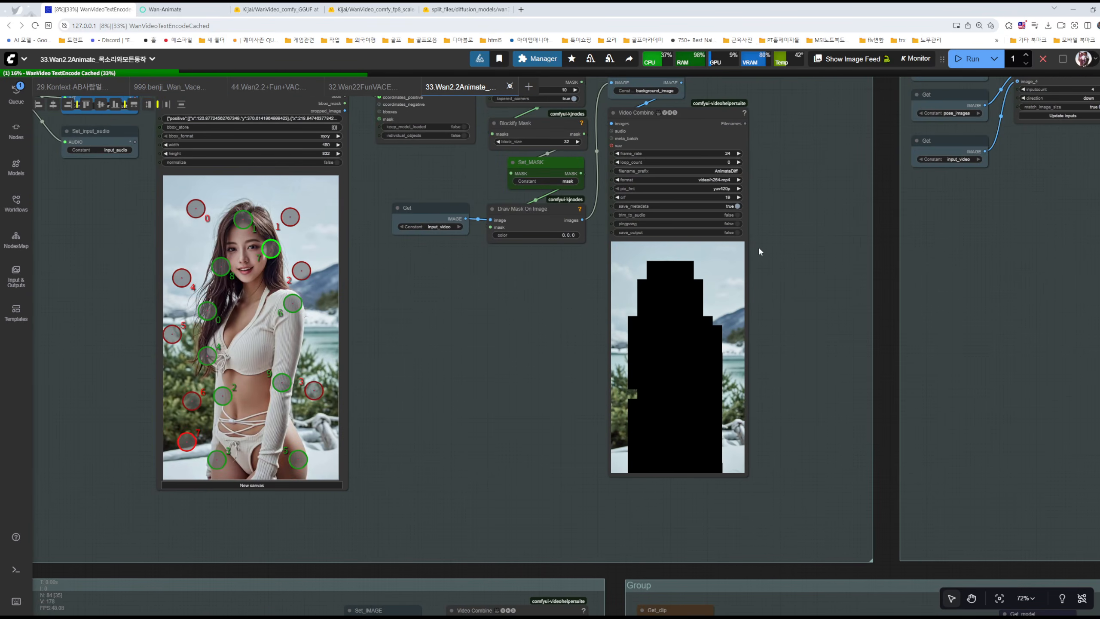
scroll(459, 165, "up", 2)
scroll(460, 165, "up", 5)
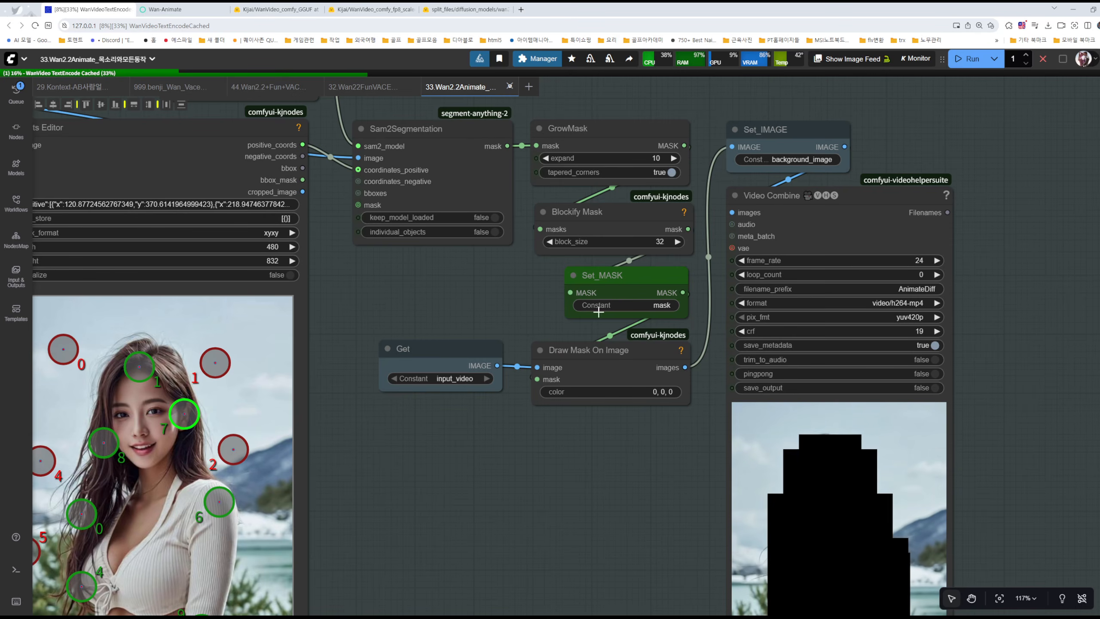
scroll(622, 426, "down", 2)
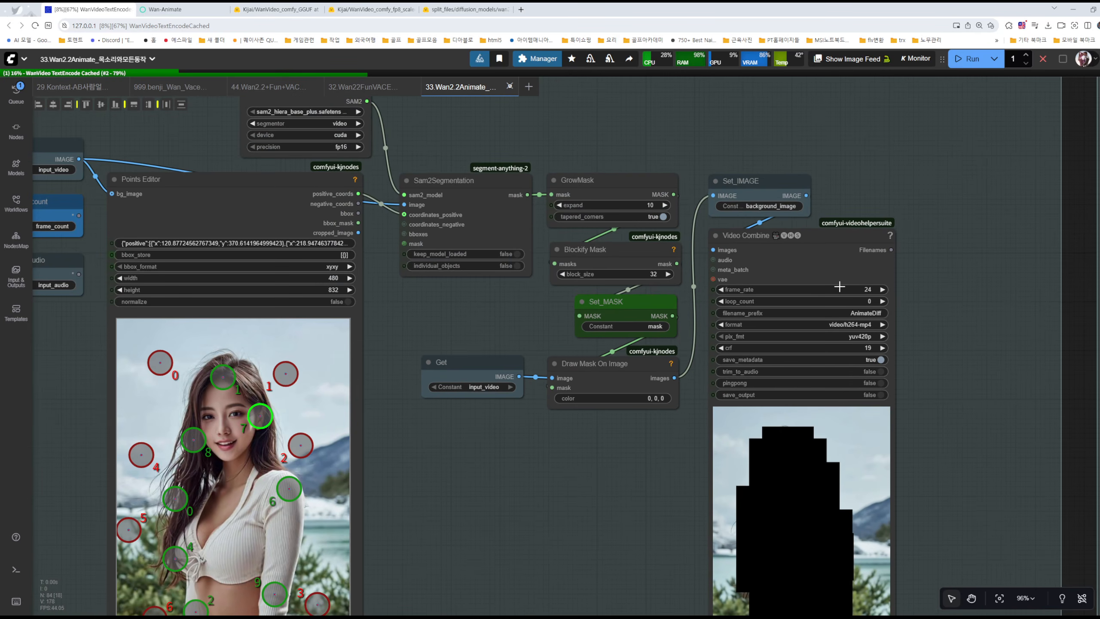
scroll(625, 225, "down", 6)
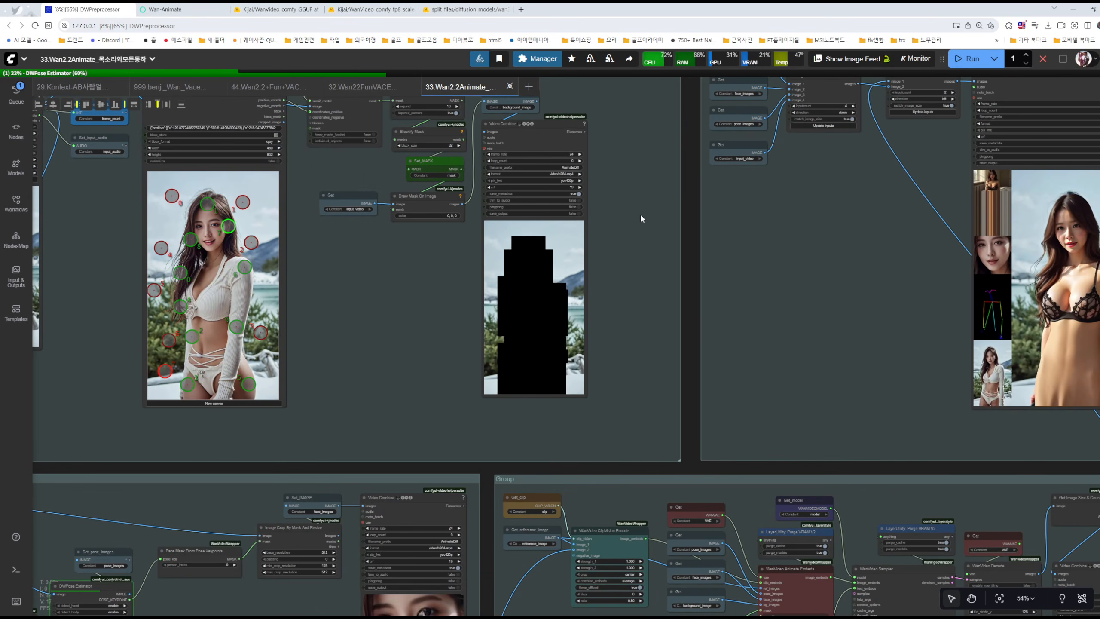
- Look over the Face Images group's pose and face crop nodes, and return to the Load Video node's settings
left_click_drag(633, 287, 799, 130)
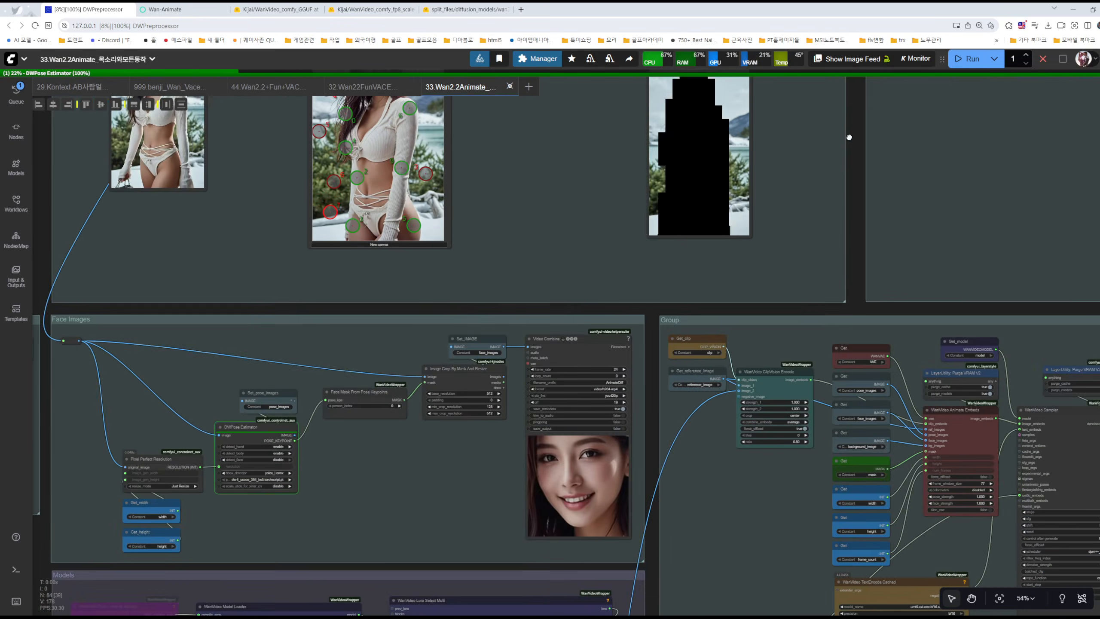
left_click_drag(504, 252, 753, 151)
left_click_drag(520, 167, 557, 333)
left_click_drag(591, 186, 585, 364)
scroll(524, 228, "up", 4)
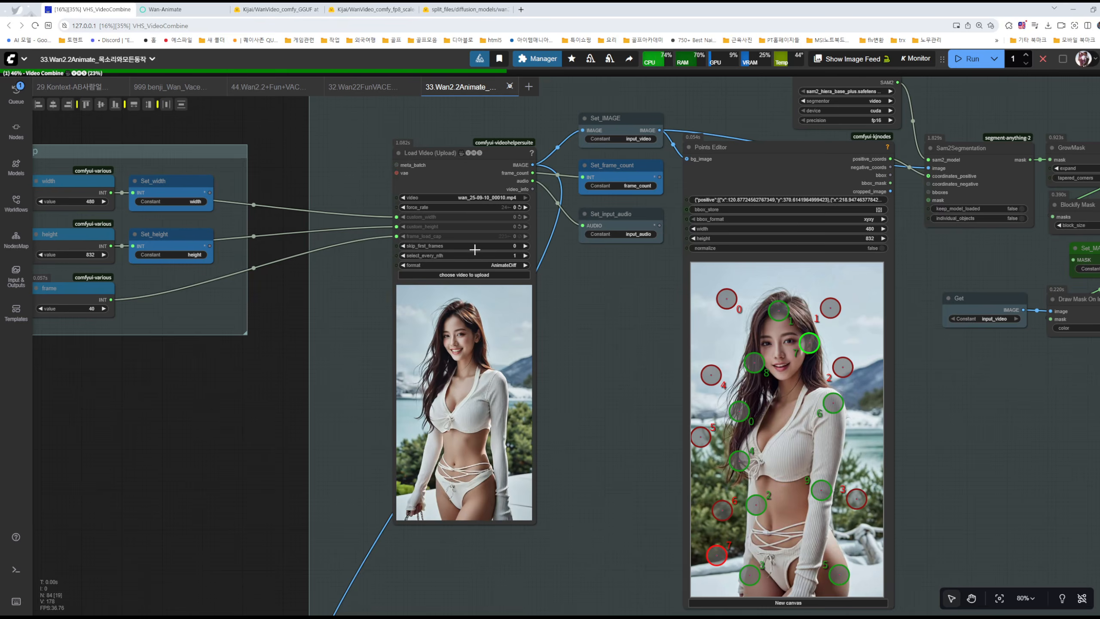
- Examine the hand, body and face detection settings of the DWPose Estimator in the Face Images group
scroll(476, 251, "up", 3)
scroll(471, 266, "down", 4)
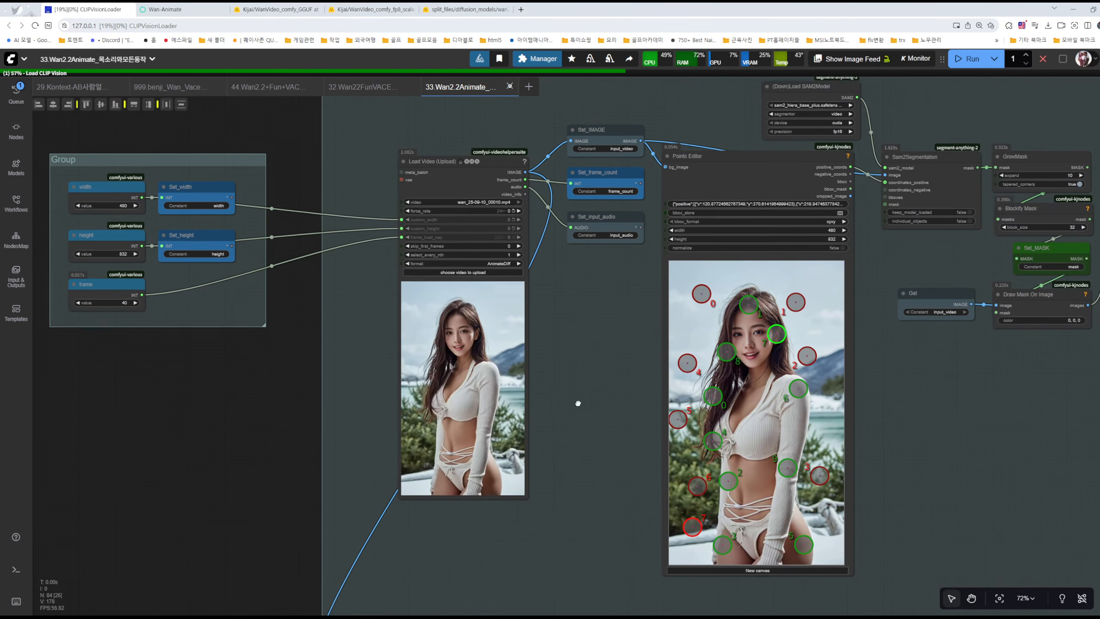
left_click_drag(576, 401, 430, 169)
left_click_drag(581, 372, 594, 209)
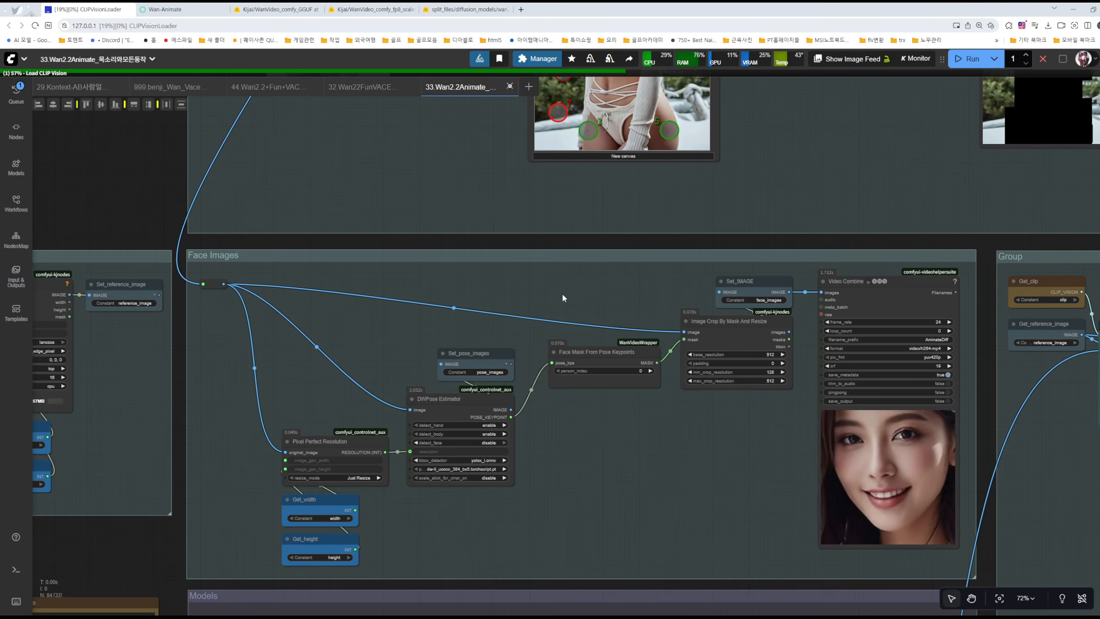
left_click_drag(462, 462, 544, 398)
scroll(544, 398, "up", 5)
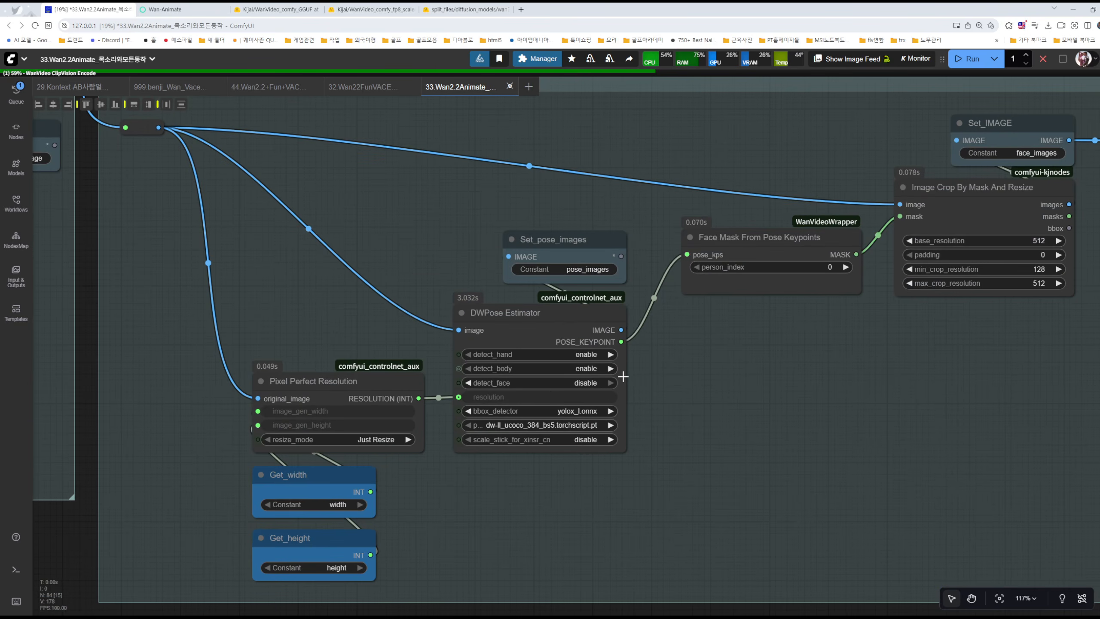
scroll(612, 388, "up", 9)
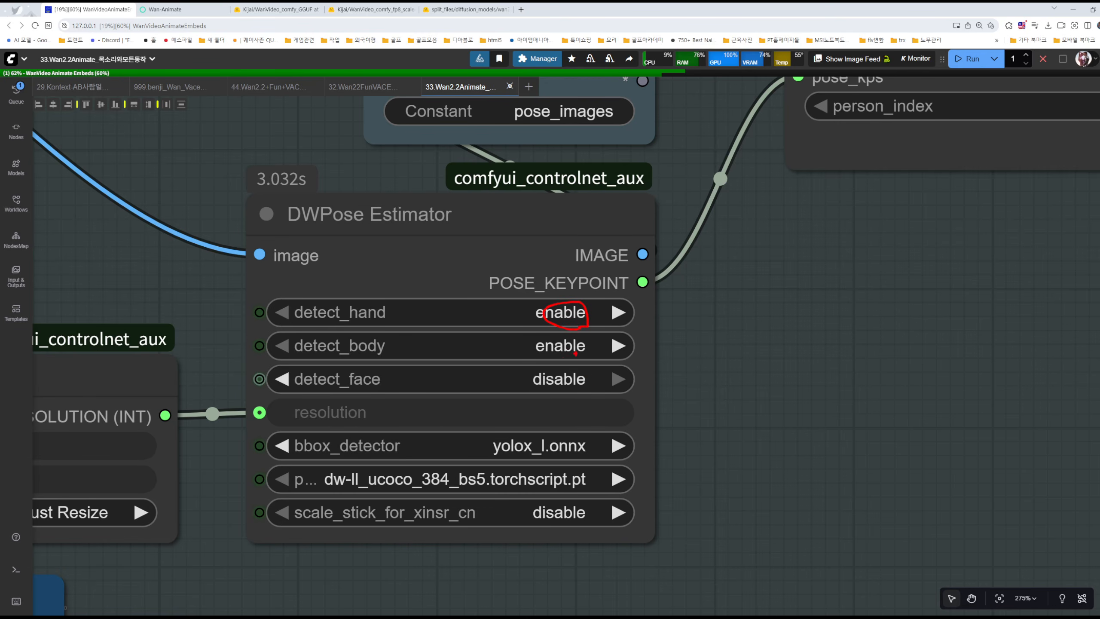
key("e")
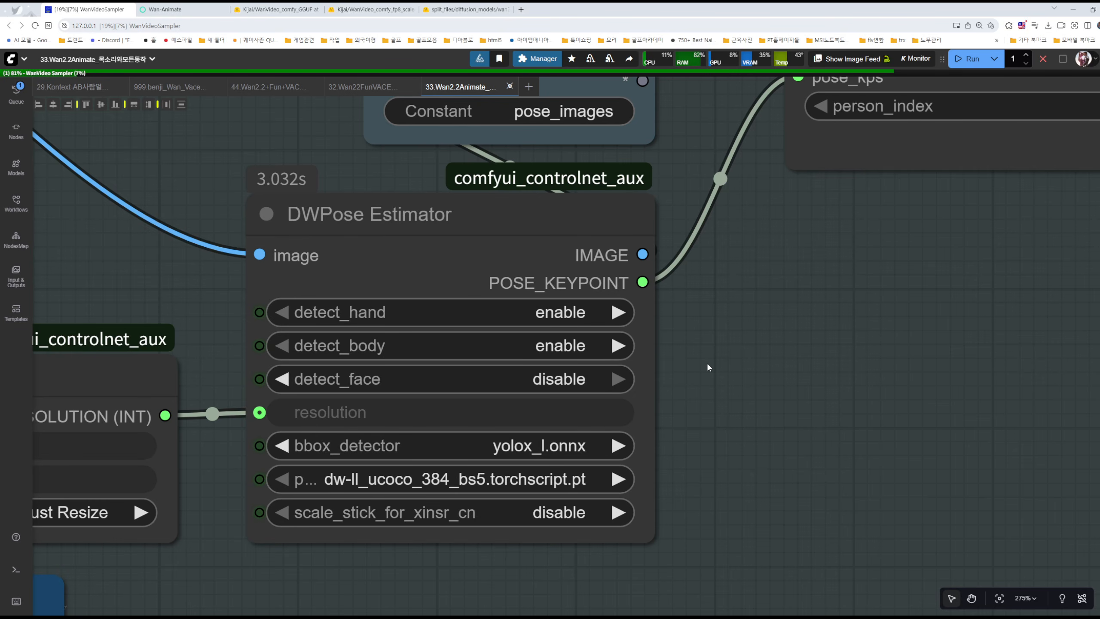
- Follow the pose keypoints through Face Mask From Pose Keypoints and Image Crop By Mask And Resize to the face video preview
left_click_drag(738, 331, 576, 382)
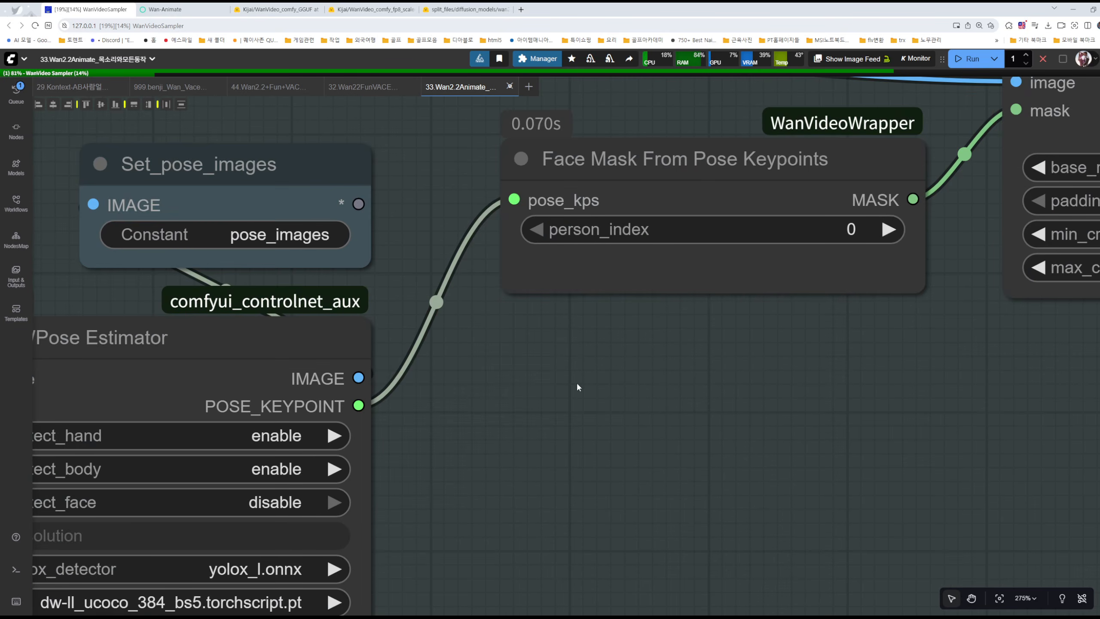
scroll(615, 377, "down", 8)
left_click_drag(655, 371, 421, 350)
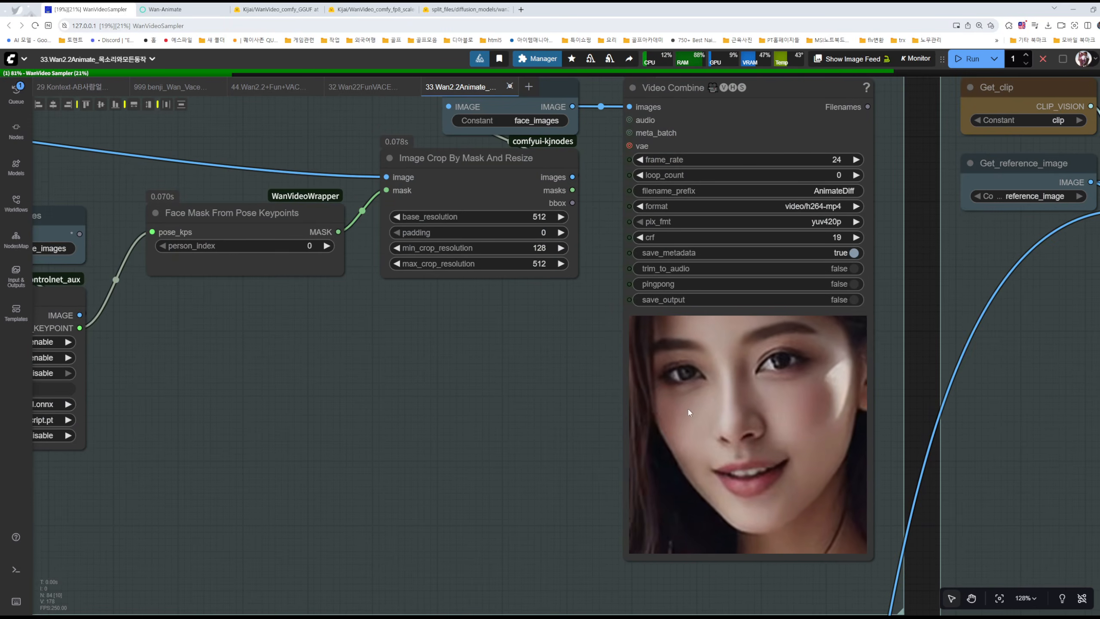
- Compare the source video, Points Editor, masked video and combined result previews across the whole workflow
scroll(569, 395, "down", 15)
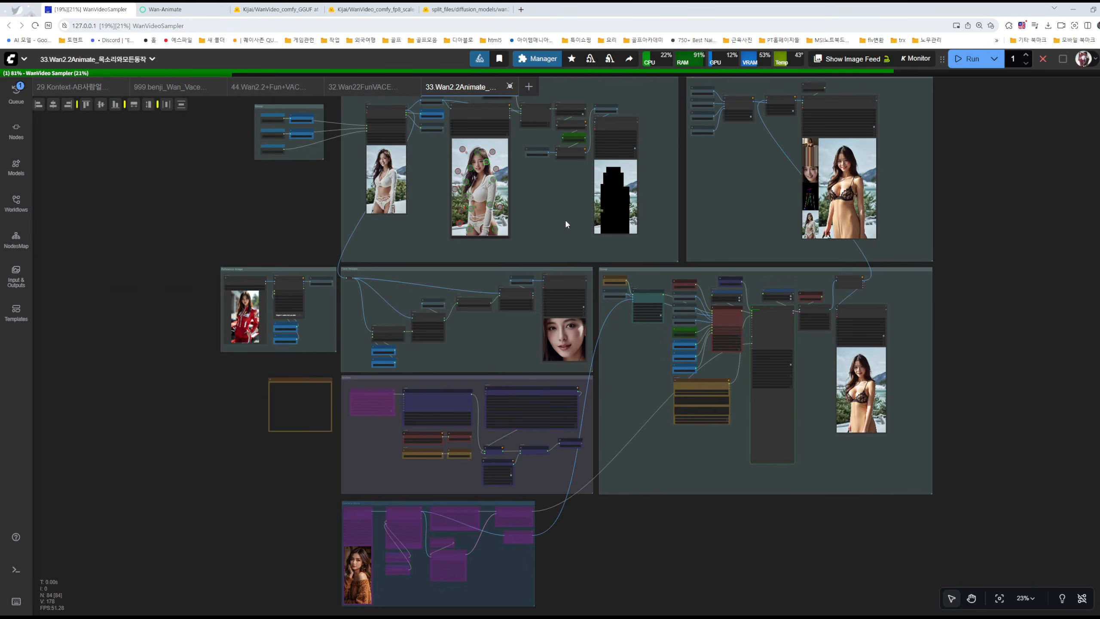
left_click_drag(565, 224, 502, 315)
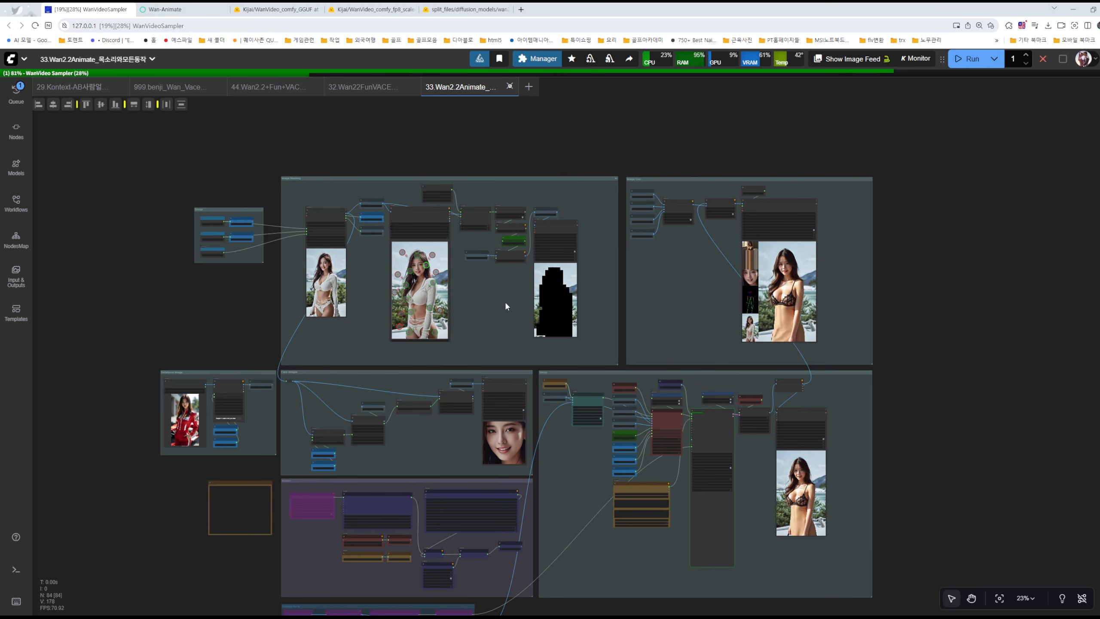
scroll(490, 307, "up", 6)
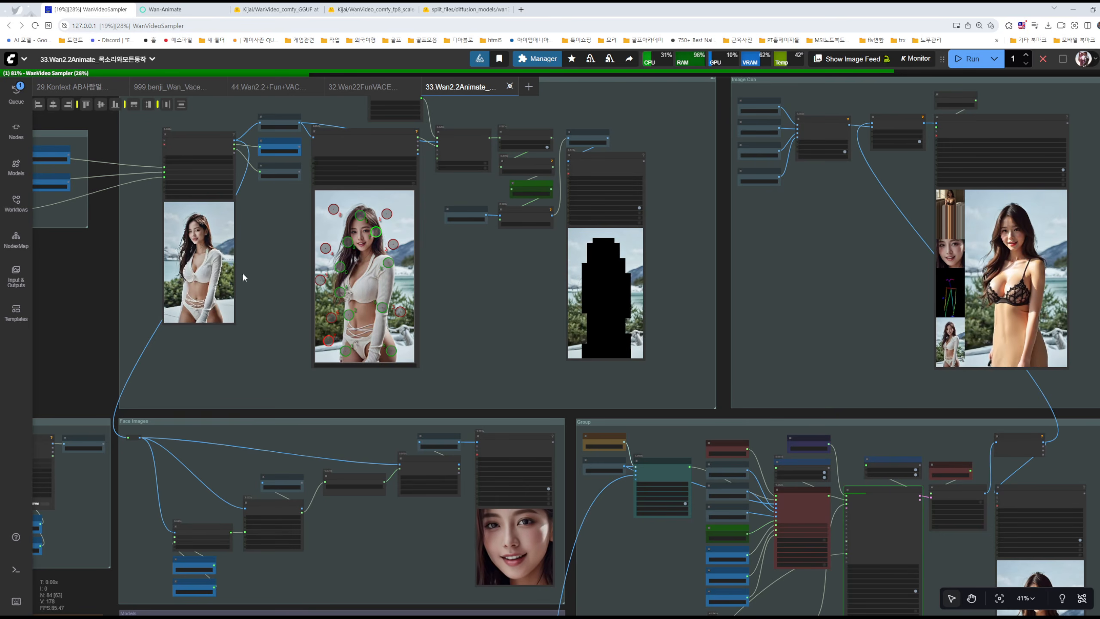
scroll(193, 241, "up", 2)
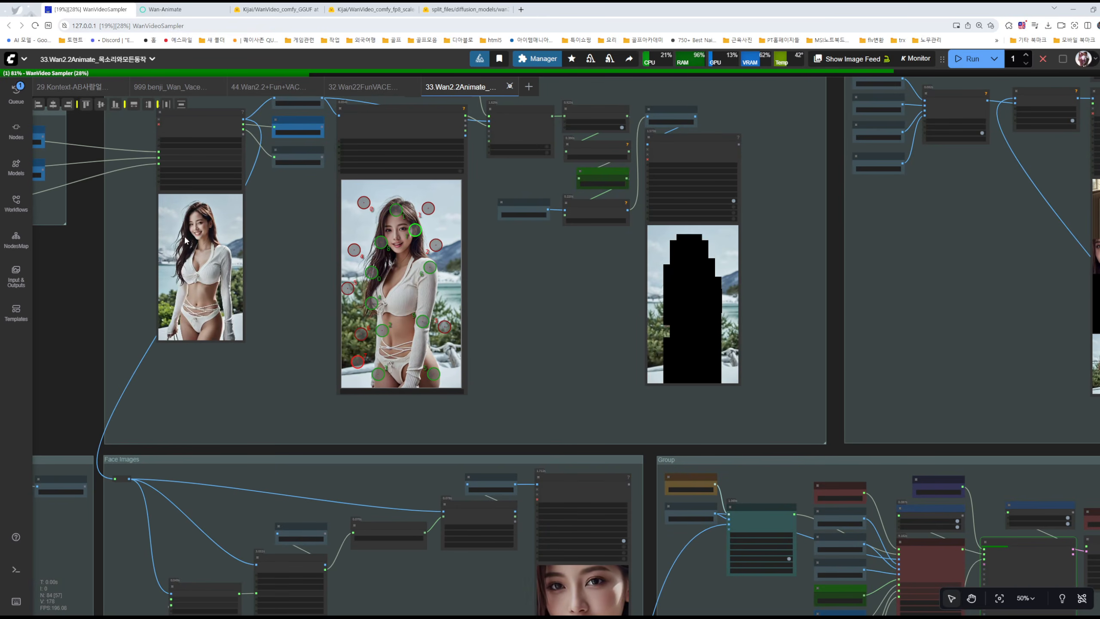
scroll(580, 319, "down", 5)
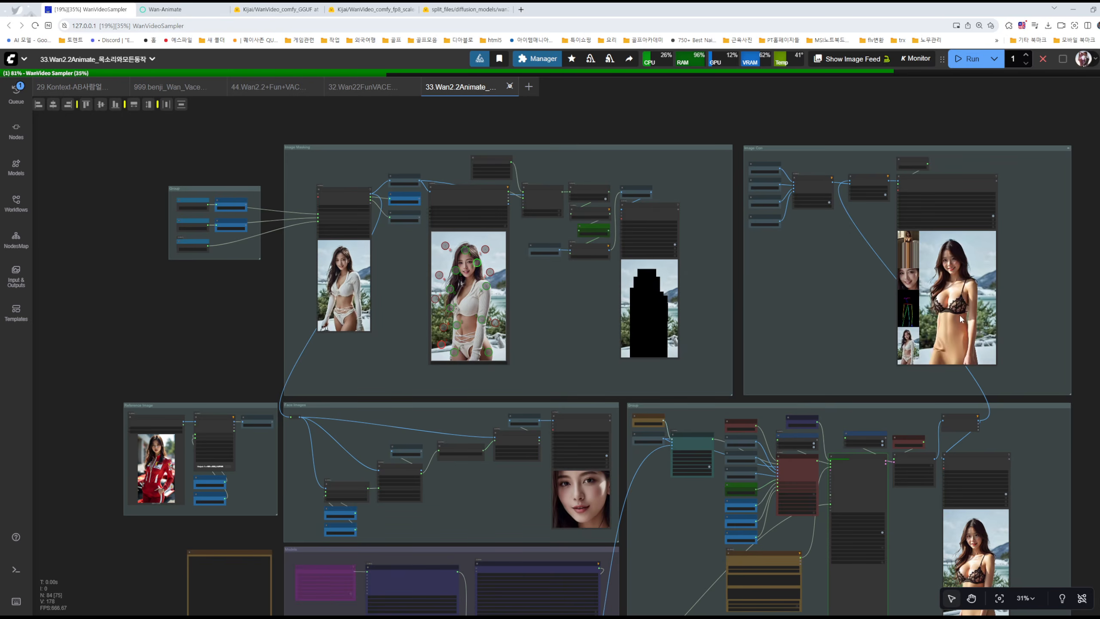
scroll(562, 324, "up", 3)
- Revisit the Reference Image group's picture and resize nodes, and the Face Images group's pose and face crop chain
scroll(389, 380, "up", 13)
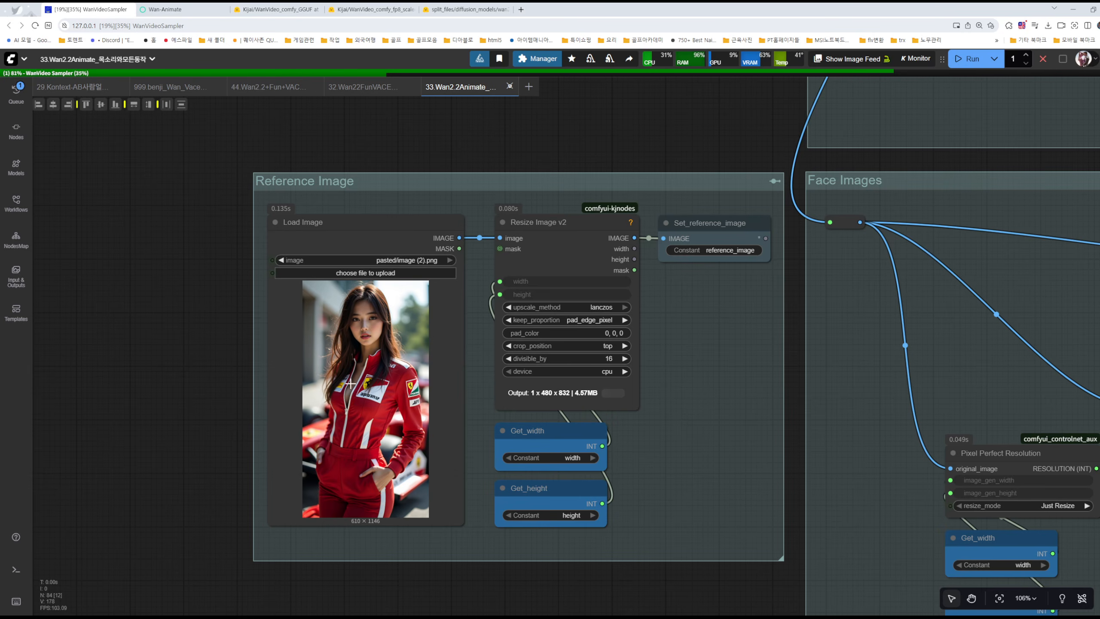
scroll(864, 351, "down", 8)
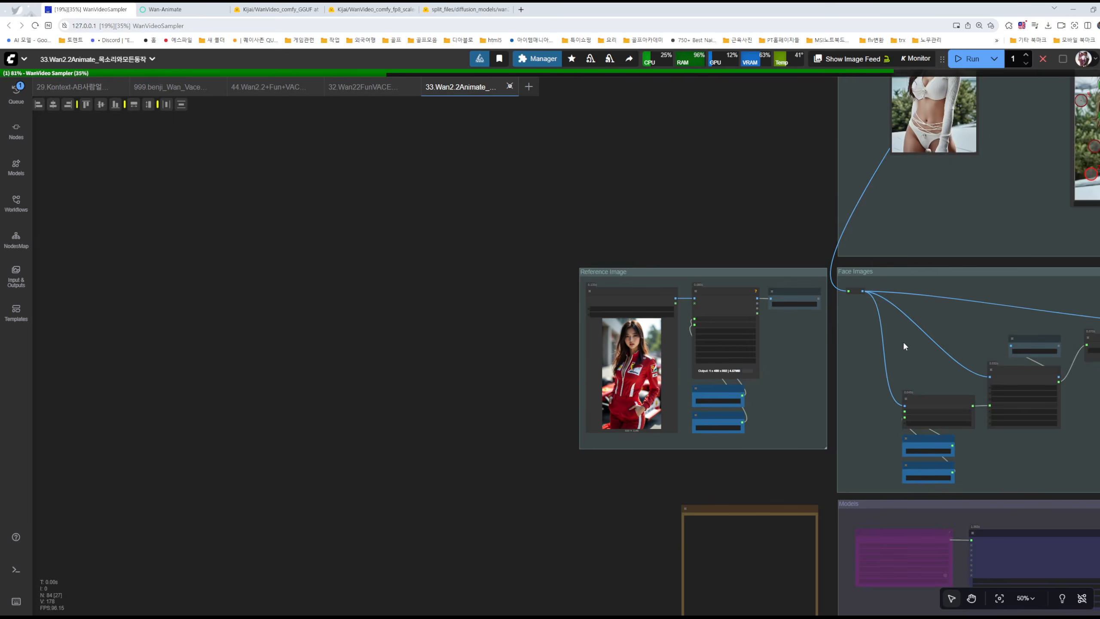
left_click_drag(903, 345, 435, 341)
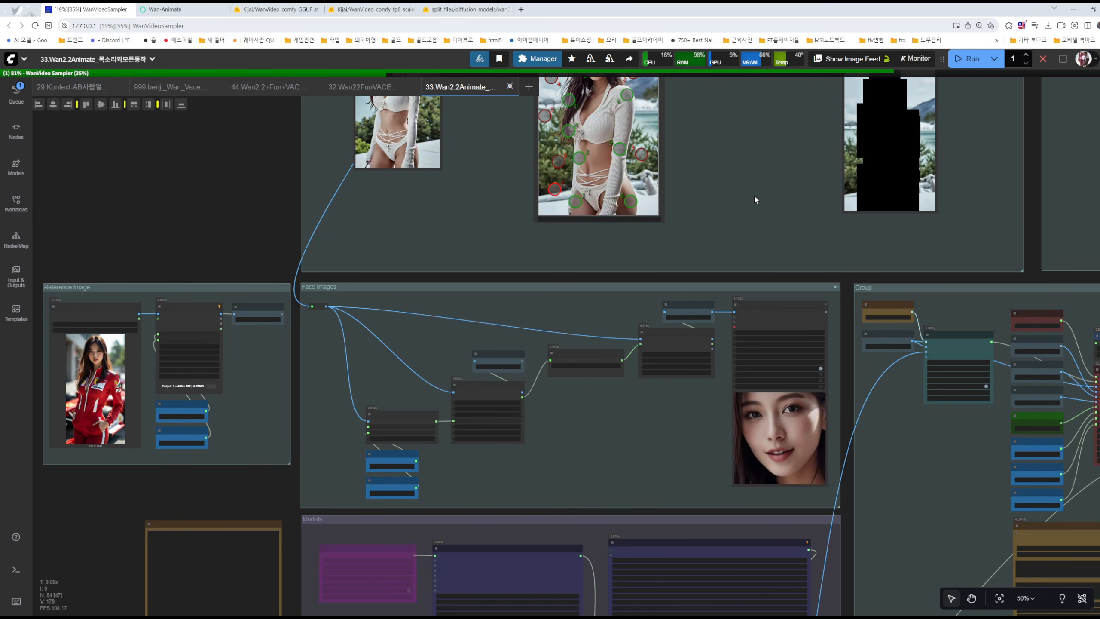
left_click_drag(764, 228, 645, 194)
scroll(558, 416, "up", 4)
scroll(627, 417, "up", 2)
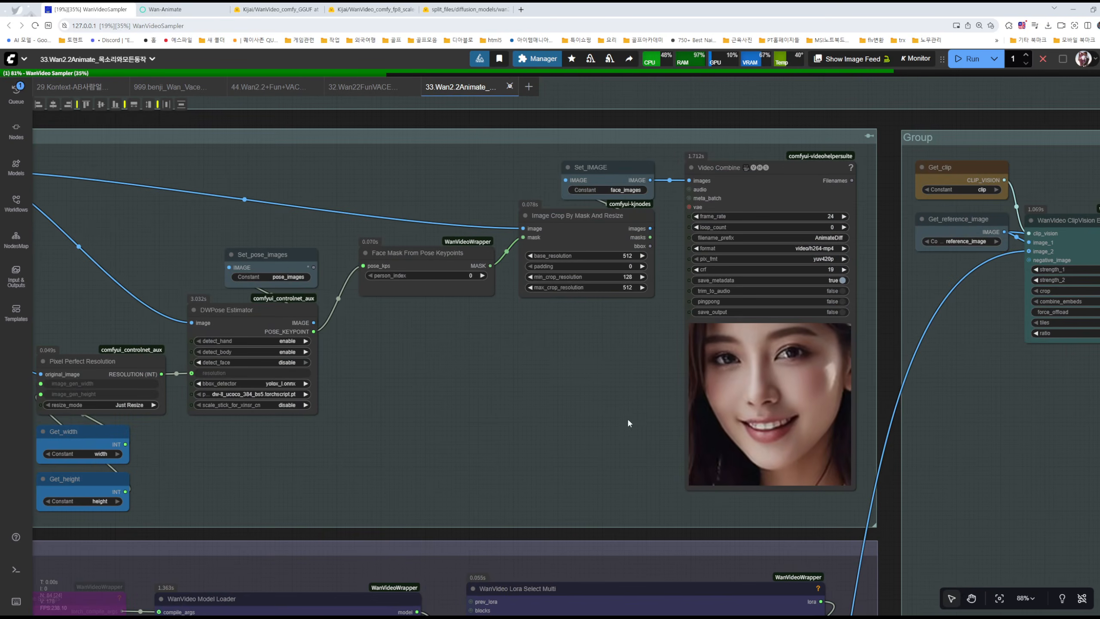
scroll(756, 394, "down", 5)
scroll(744, 390, "down", 2)
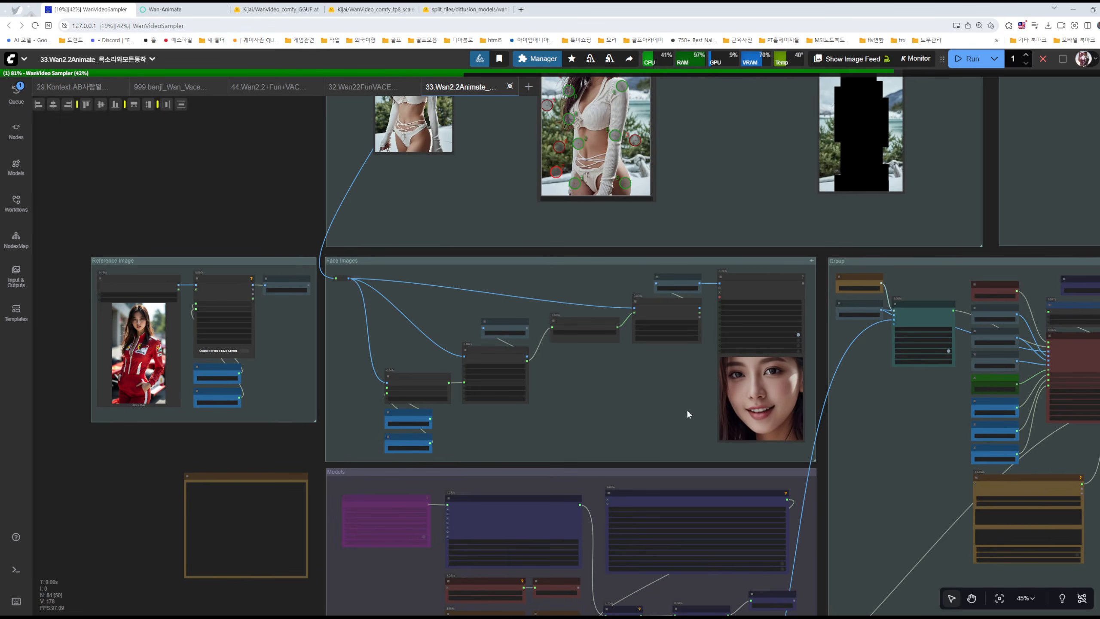
- Examine the Models group's file selections in the WanVideo Model Loader, WanVideo VAE Loader and Load CLIP Vision nodes
left_click_drag(688, 413, 589, 156)
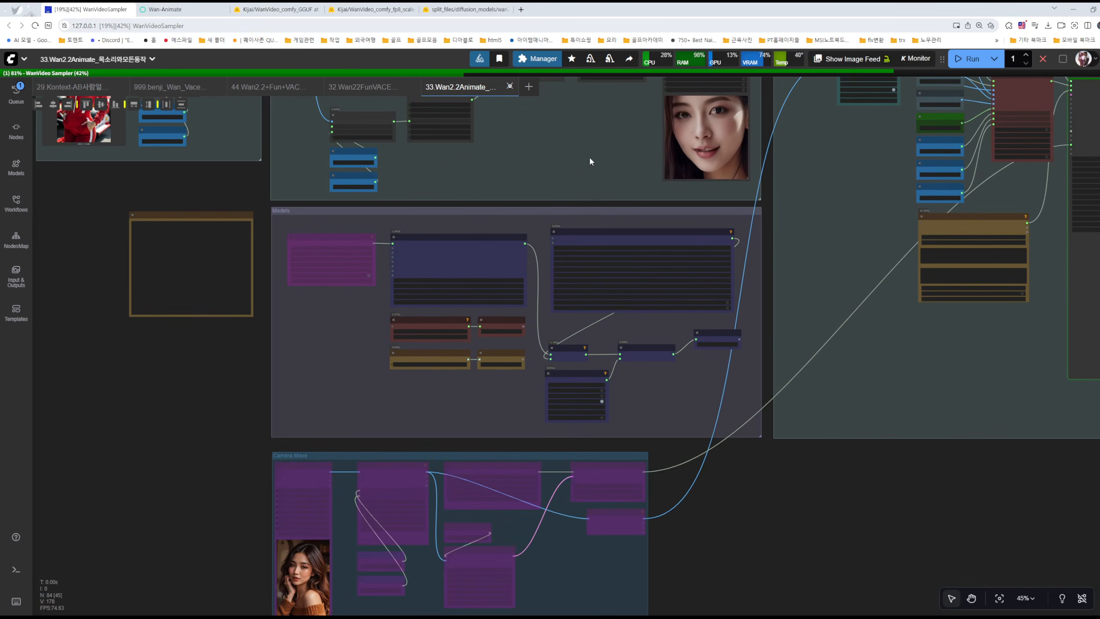
scroll(577, 168, "up", 4)
scroll(610, 397, "up", 1)
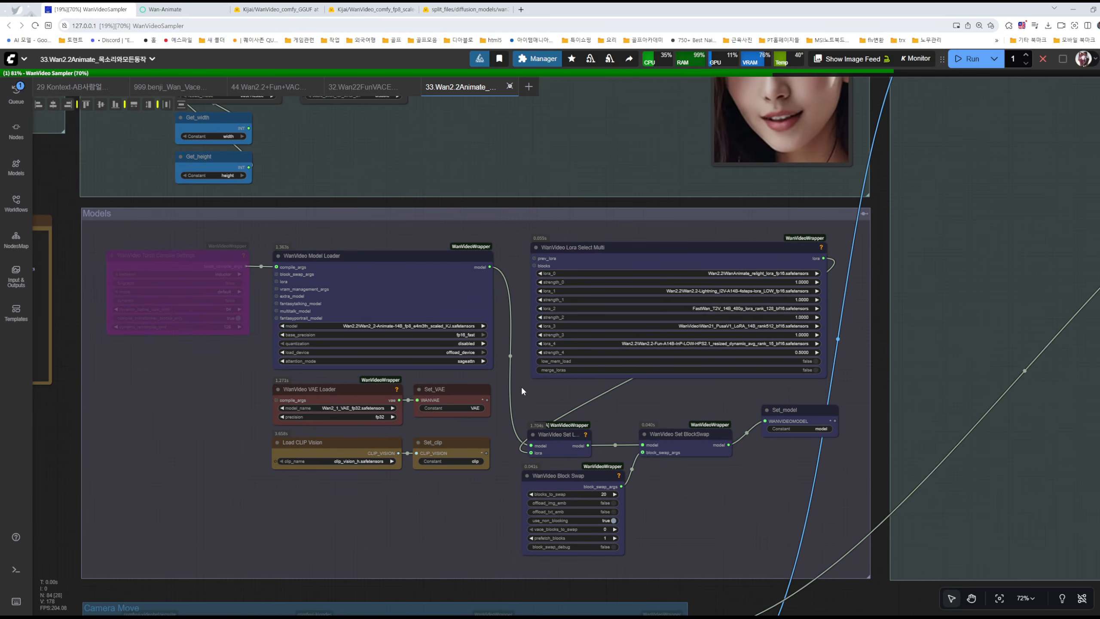
scroll(485, 366, "up", 10)
scroll(359, 309, "up", 3)
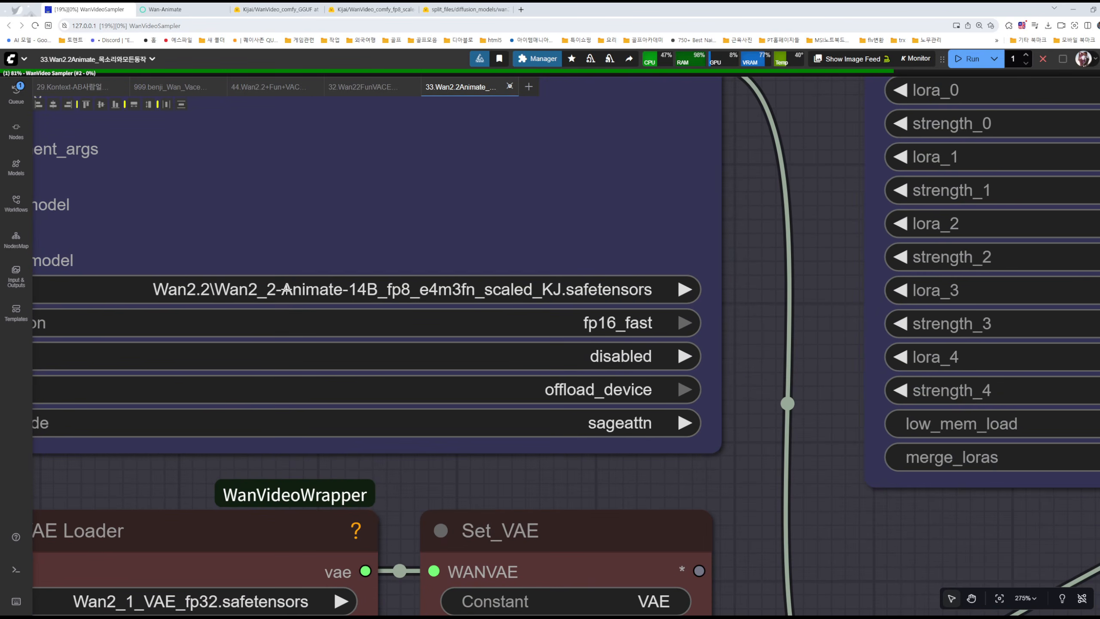
scroll(573, 290, "down", 5)
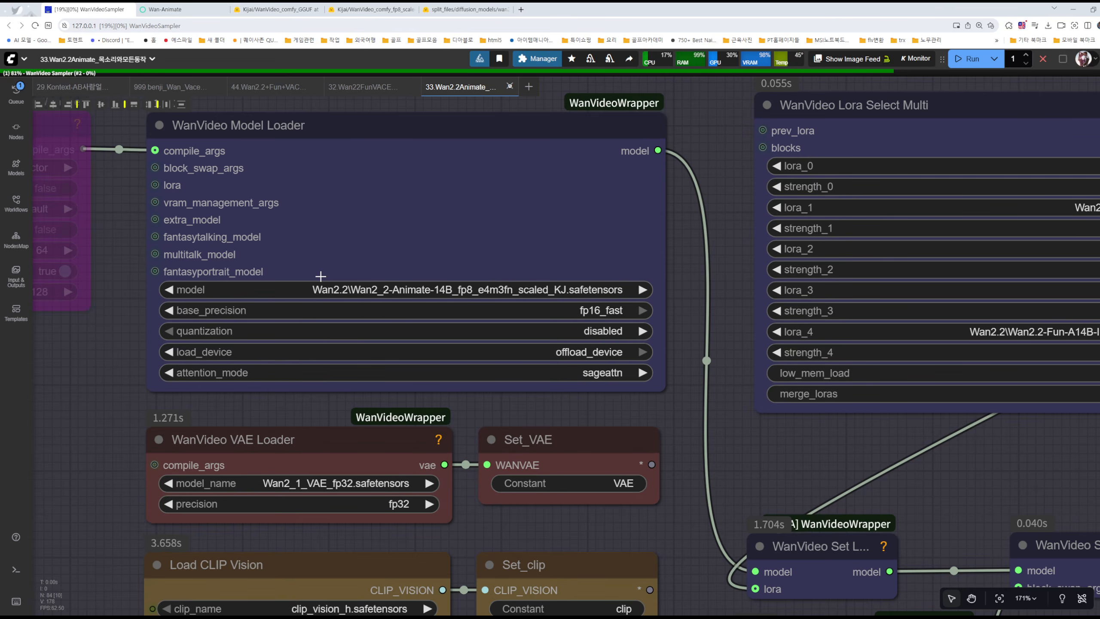
left_click_drag(99, 402, 149, 302)
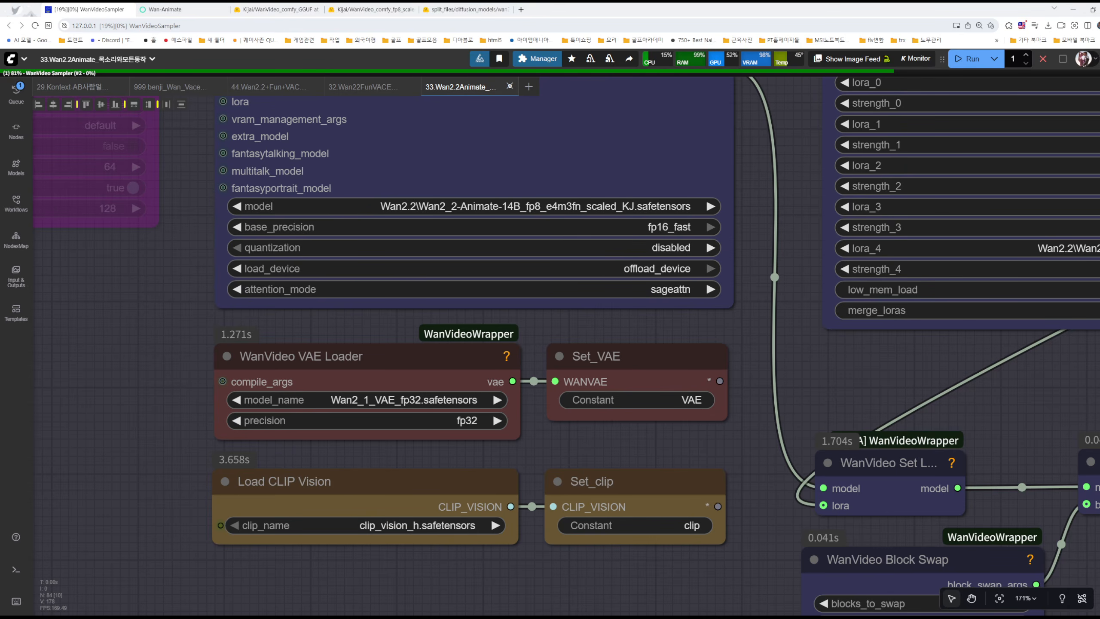
- Switch to File Explorer and open the vae folder inside ComfyUI's models folder
key("alt+Tab")
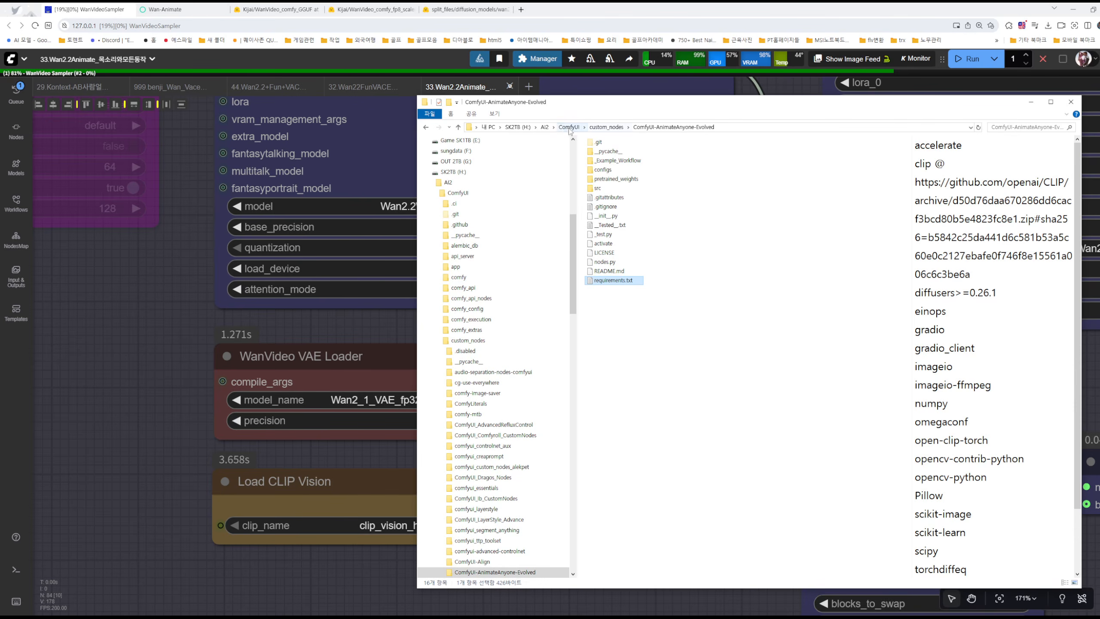
left_click(568, 127)
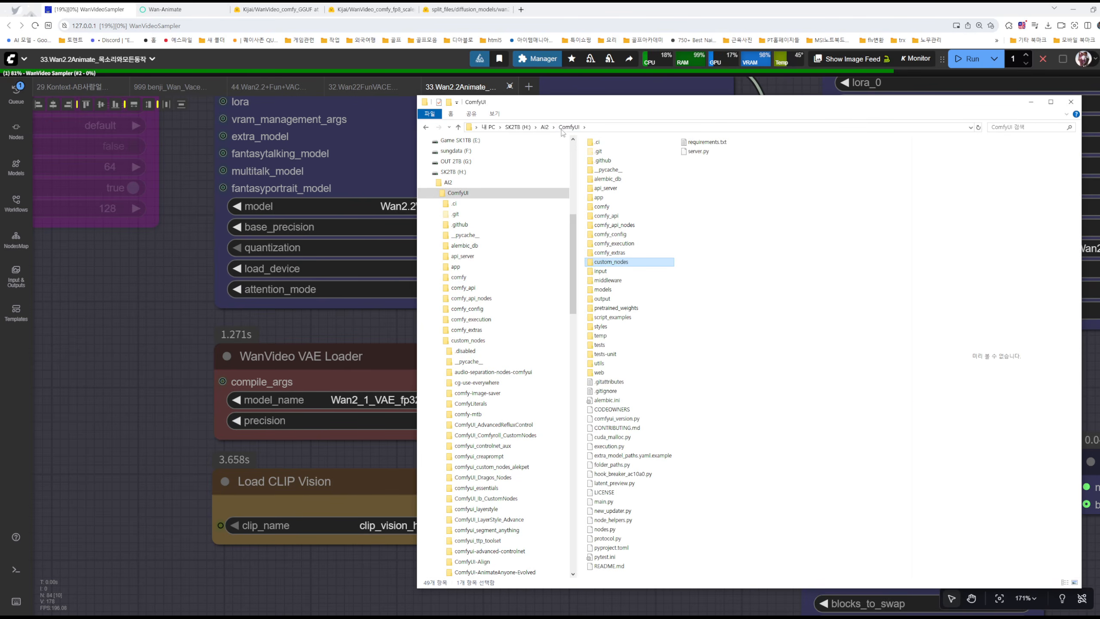
double_click(608, 290)
double_click(665, 161)
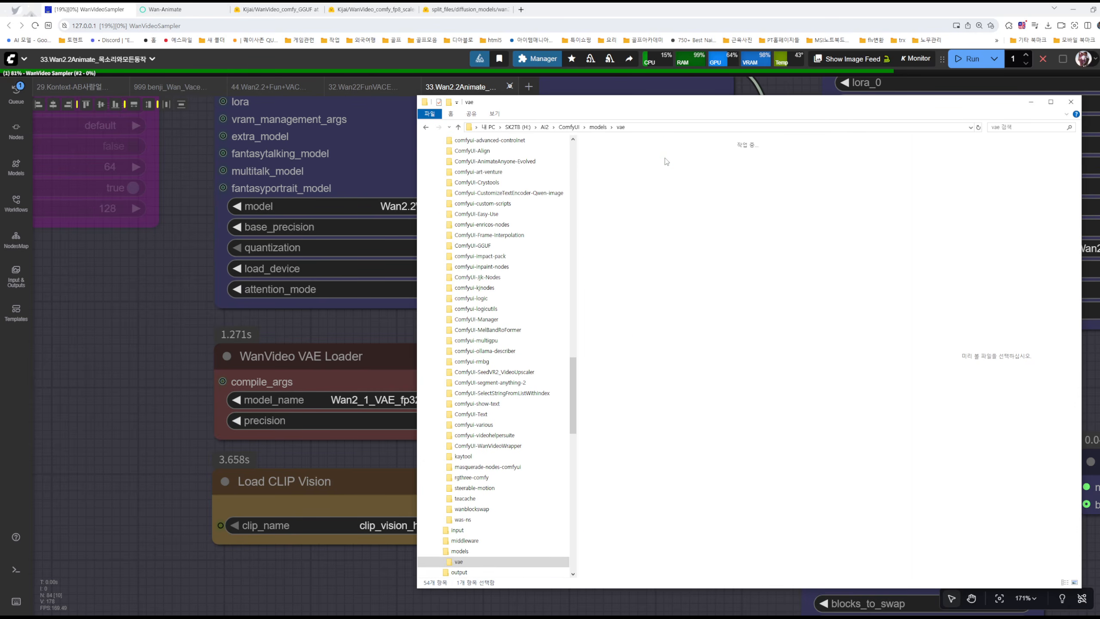
- View the diffusion_models and clip folders inside the models folder, and return to the ComfyUI workflow
left_click(459, 127)
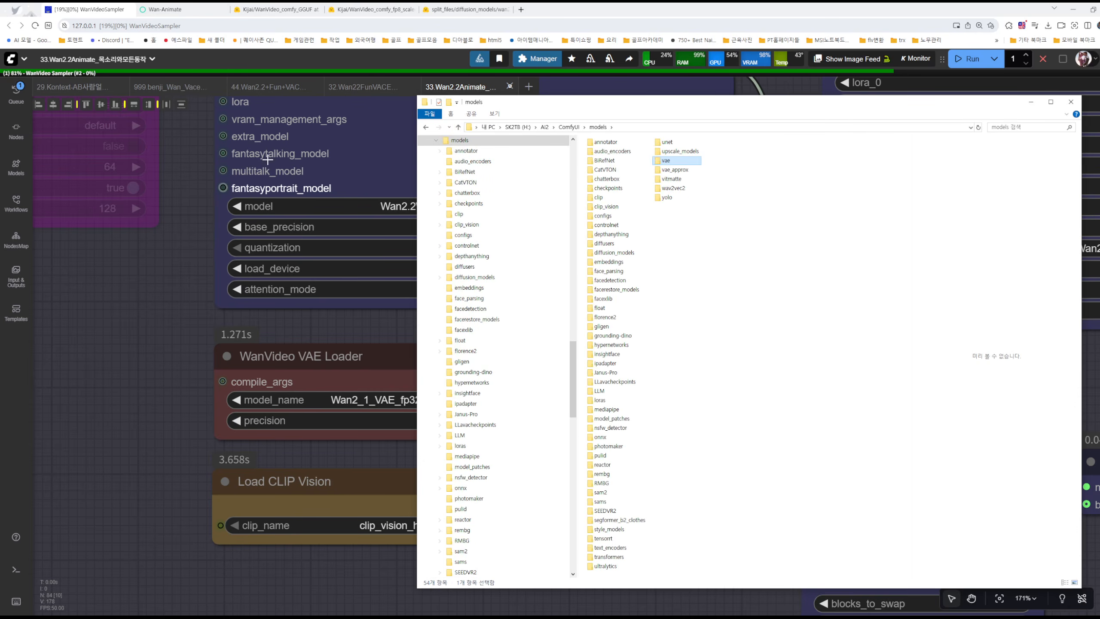
double_click(614, 253)
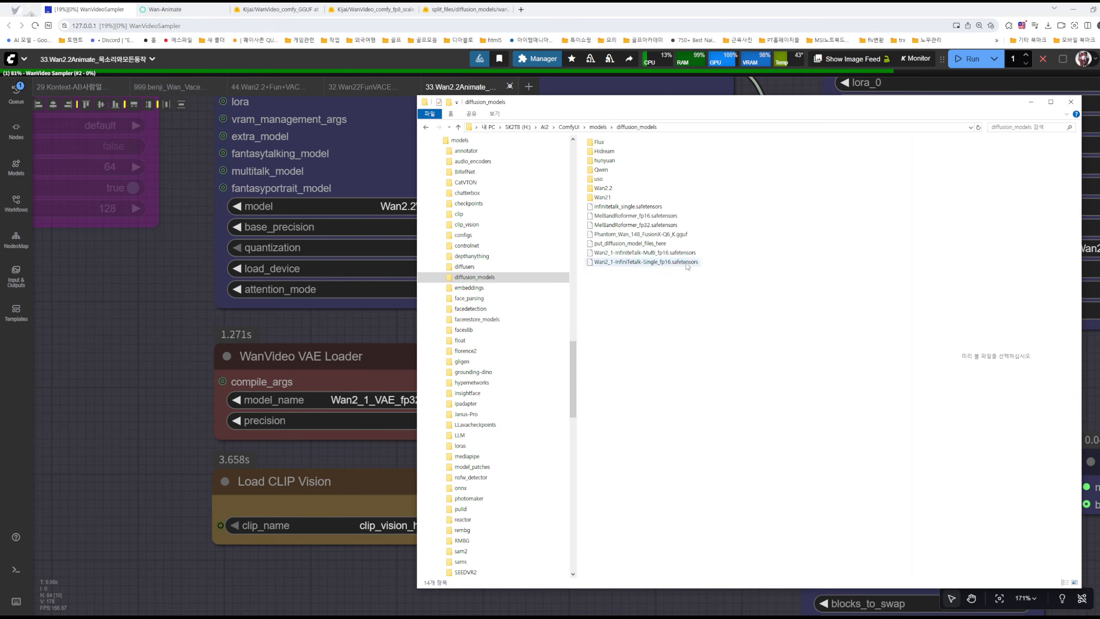
left_click(459, 127)
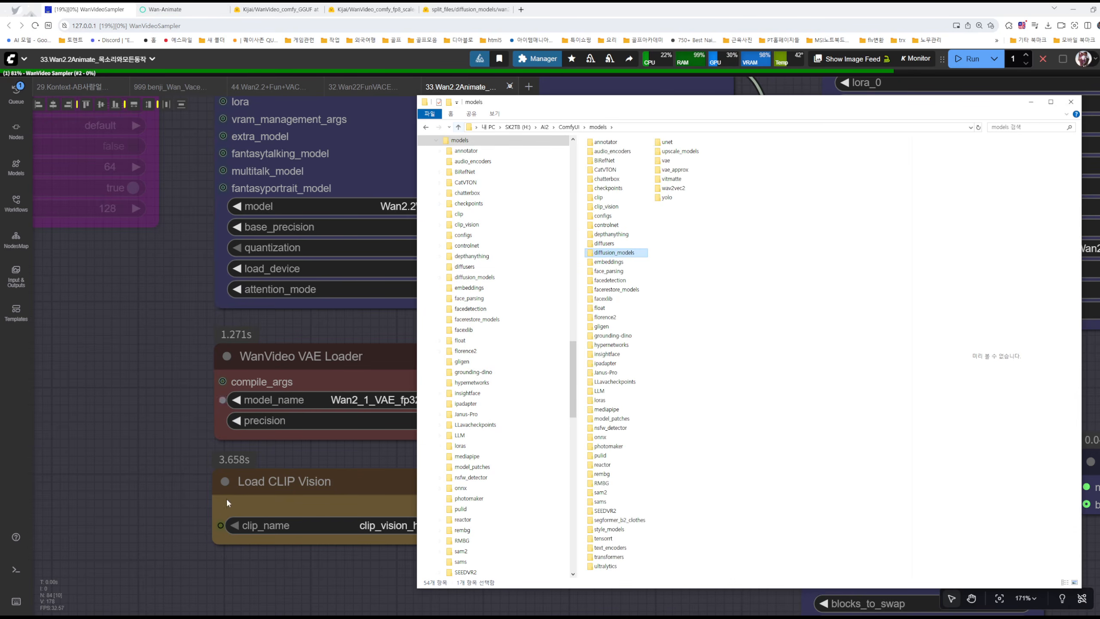
double_click(605, 197)
left_click(1032, 103)
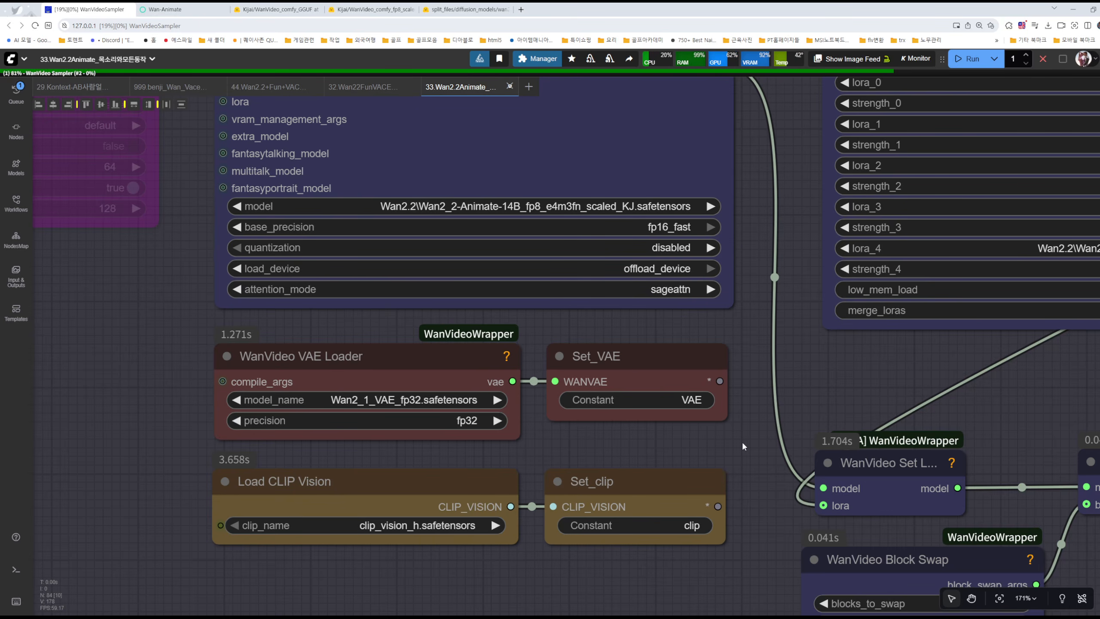
- Examine the Get_clip node and its connection to WanVideo ClipVision Encode in the sampling group
scroll(734, 438, "down", 11)
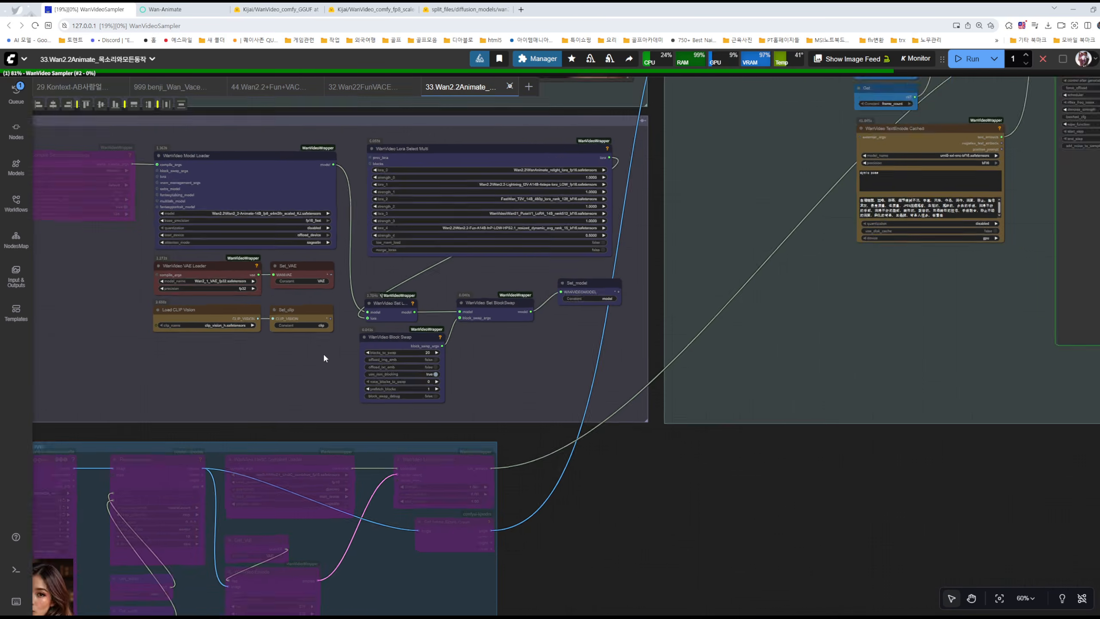
scroll(323, 353, "down", 3)
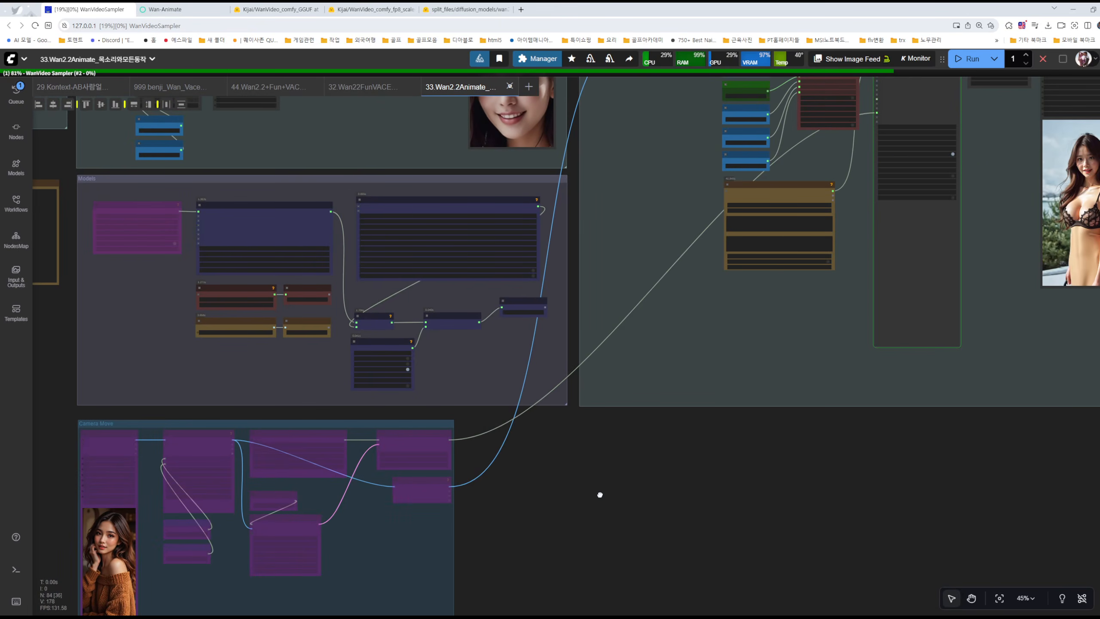
left_click_drag(599, 495, 532, 566)
left_click_drag(656, 380, 606, 428)
scroll(502, 205, "up", 8)
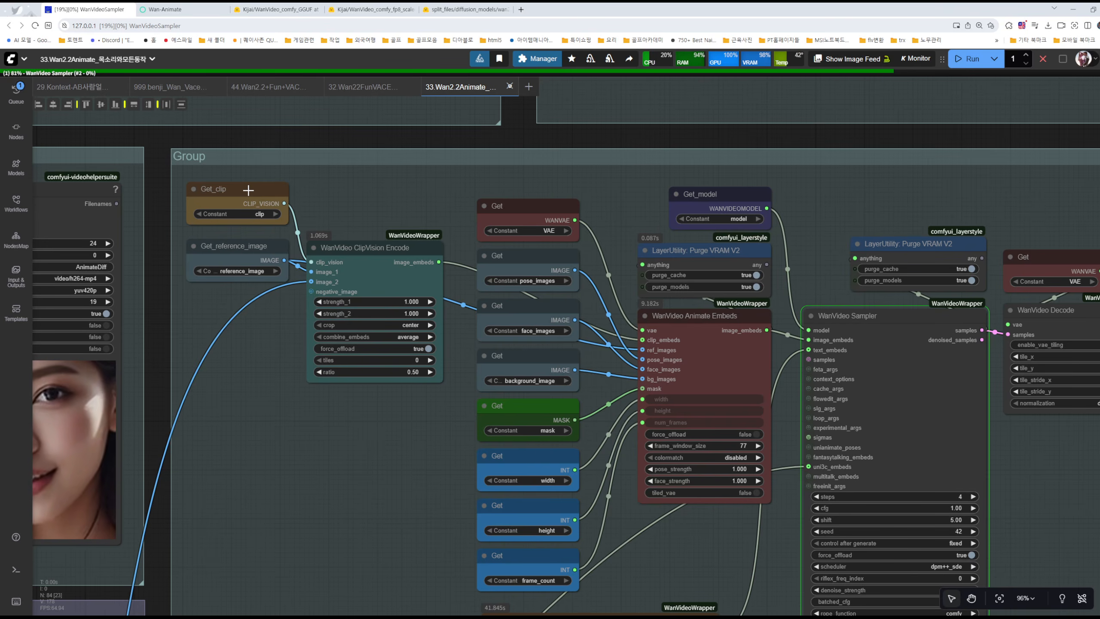
- Examine the LoRA files and strengths set in the WanVideo Lora Select Multi node of the Models group
left_click_drag(253, 481, 923, 239)
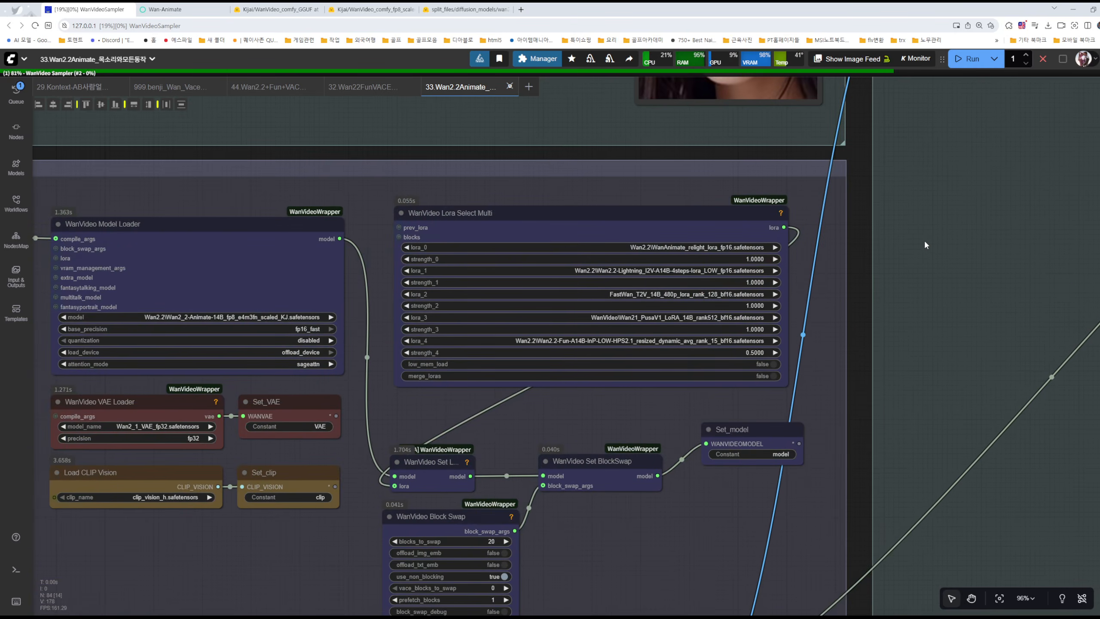
scroll(924, 242, "down", 2)
scroll(729, 481, "up", 2)
left_click_drag(649, 358, 652, 345)
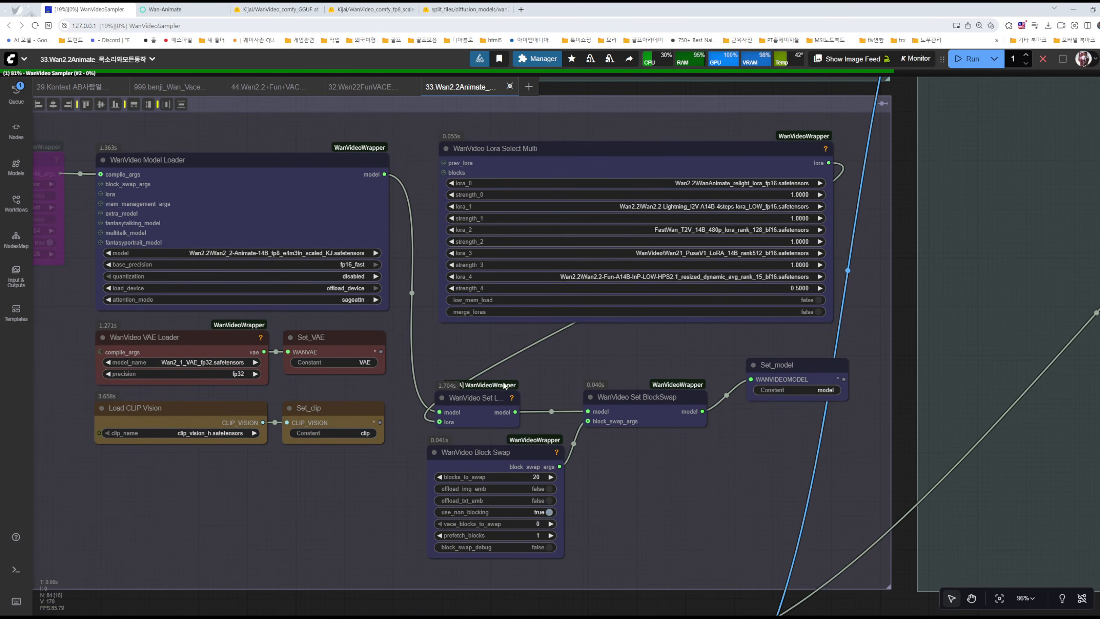
left_click_drag(605, 375, 552, 411)
scroll(698, 261, "up", 8)
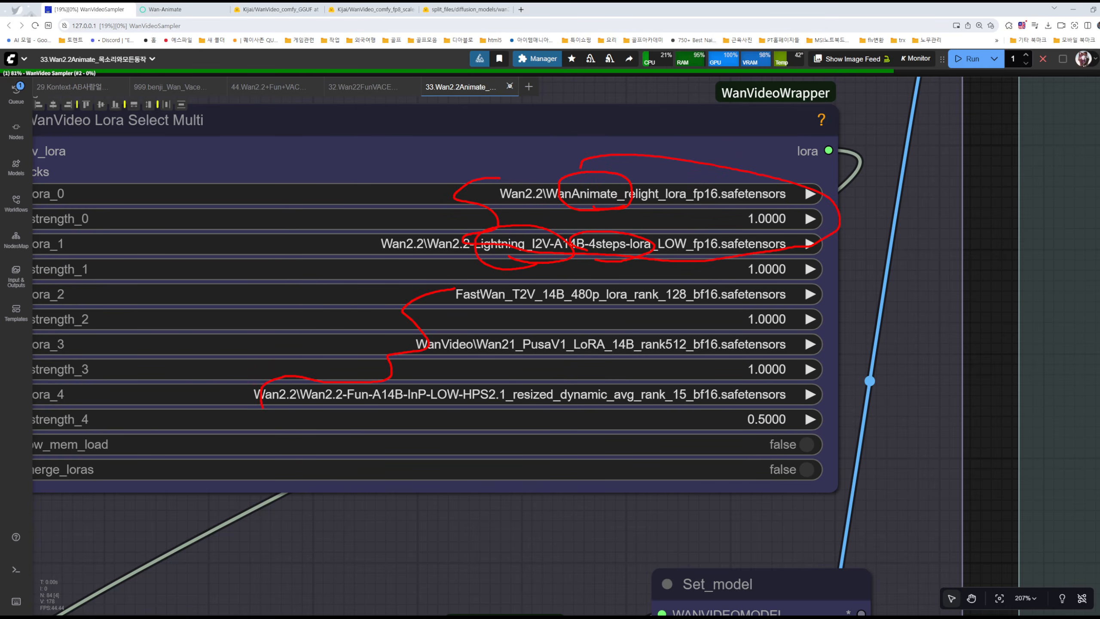
key("e")
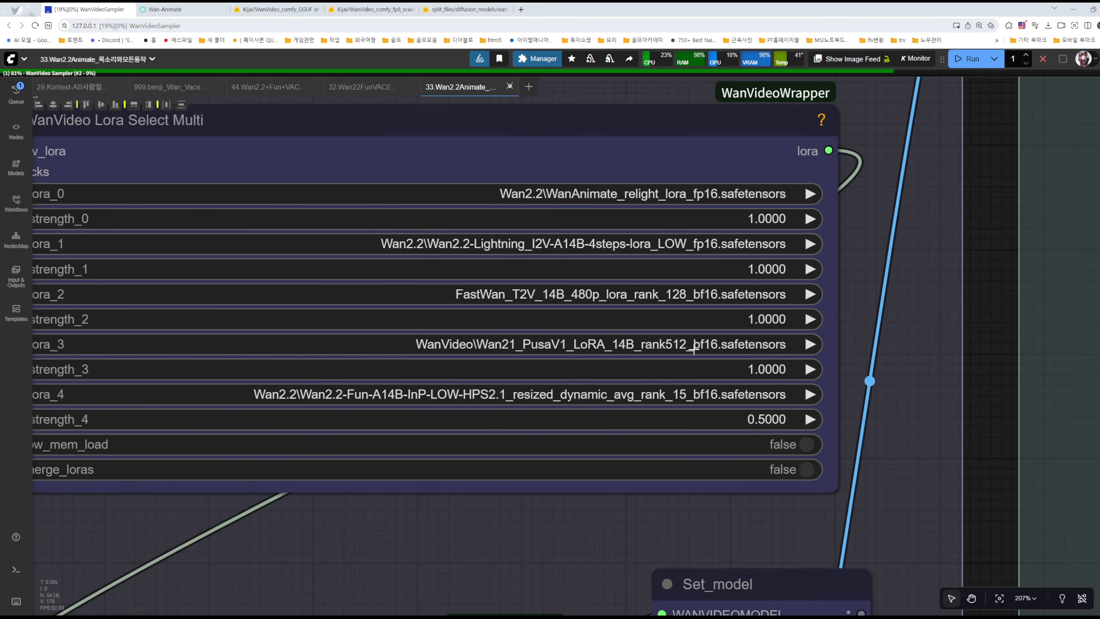
- Examine the WanVideo Block Swap node and its link to WanVideo Set BlockSwap
scroll(554, 297, "down", 7)
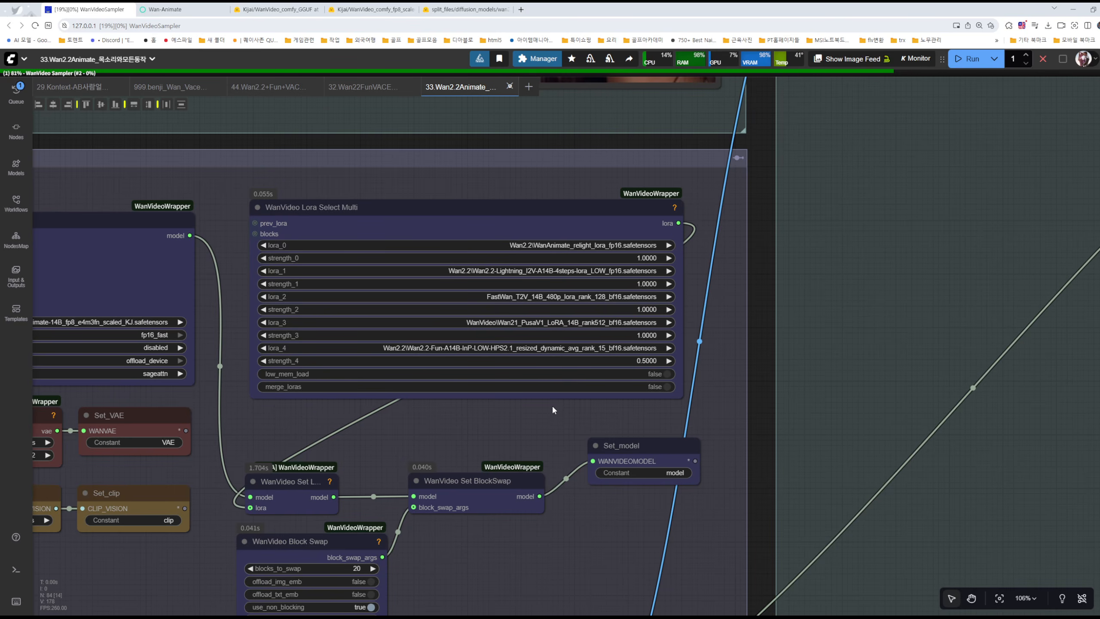
scroll(370, 472, "down", 2)
left_click(321, 498)
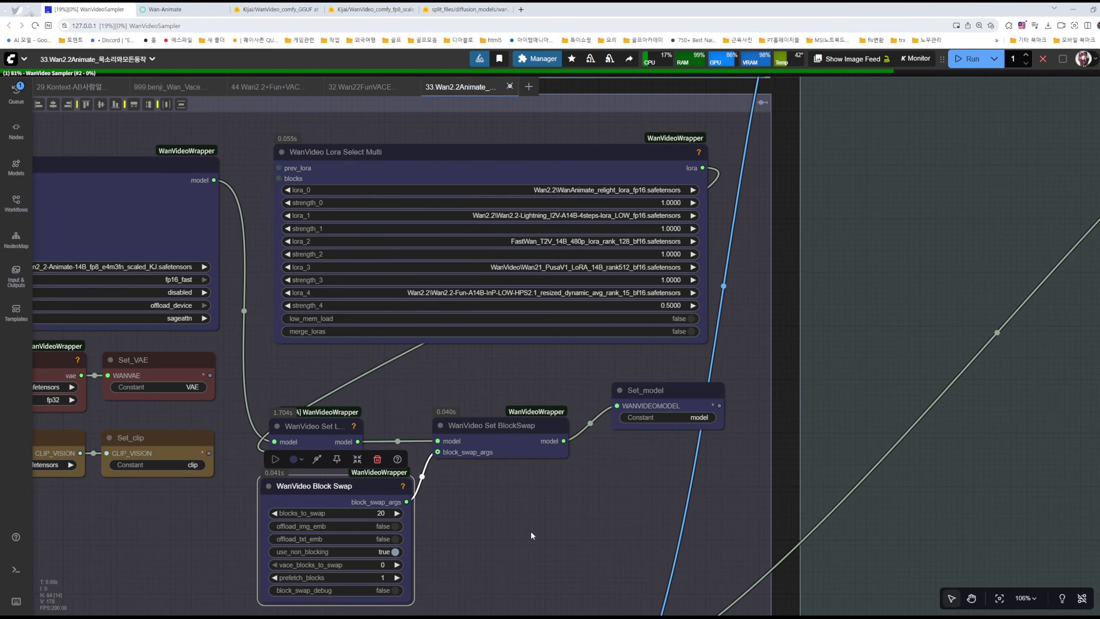
left_click_drag(554, 545, 553, 545)
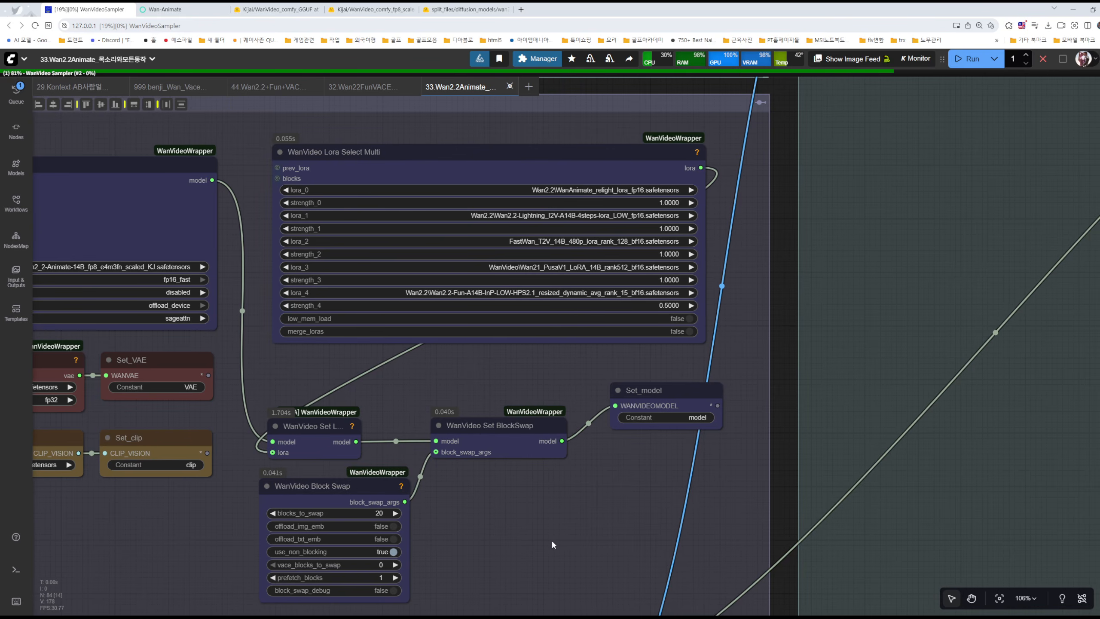
scroll(558, 404, "down", 4)
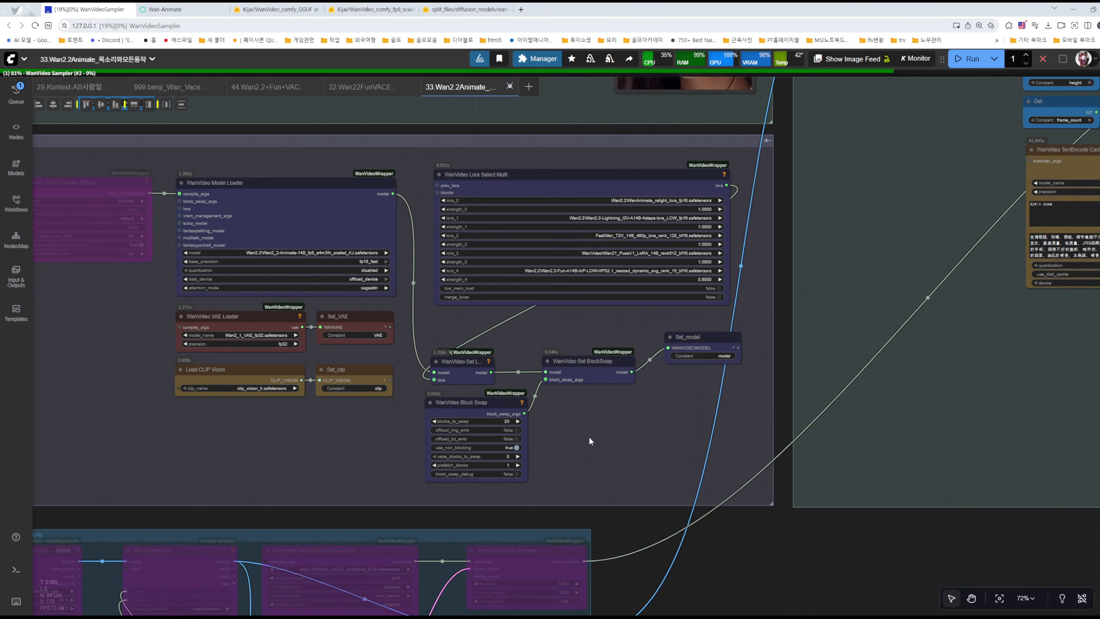
- Examine the bypassed Camera Move group below the Models group
left_click_drag(587, 435, 787, 287)
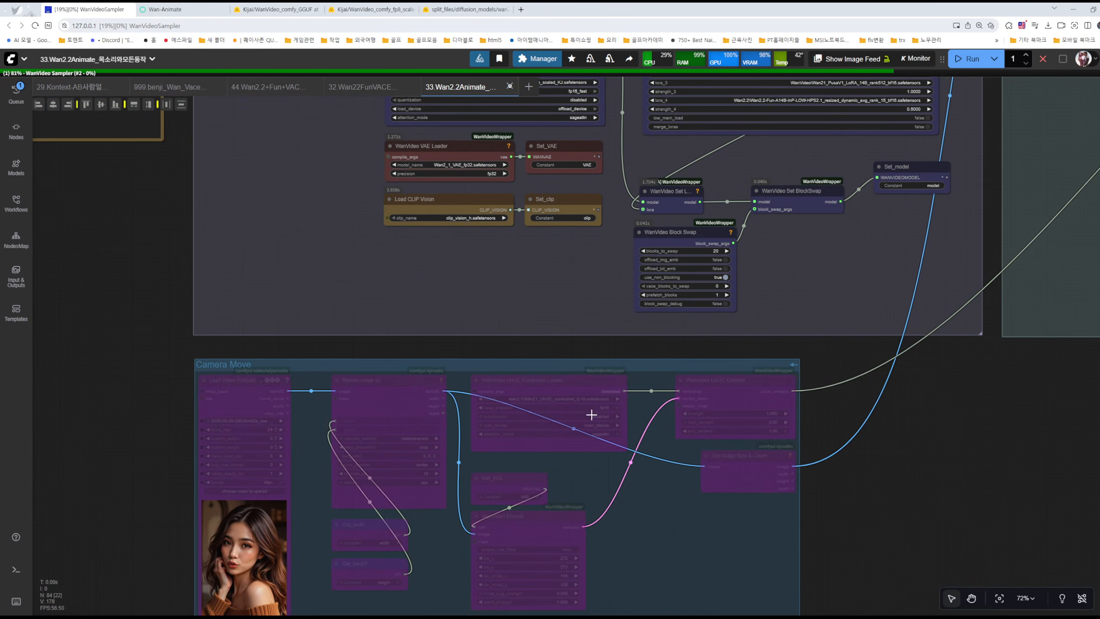
left_click_drag(658, 522, 657, 463)
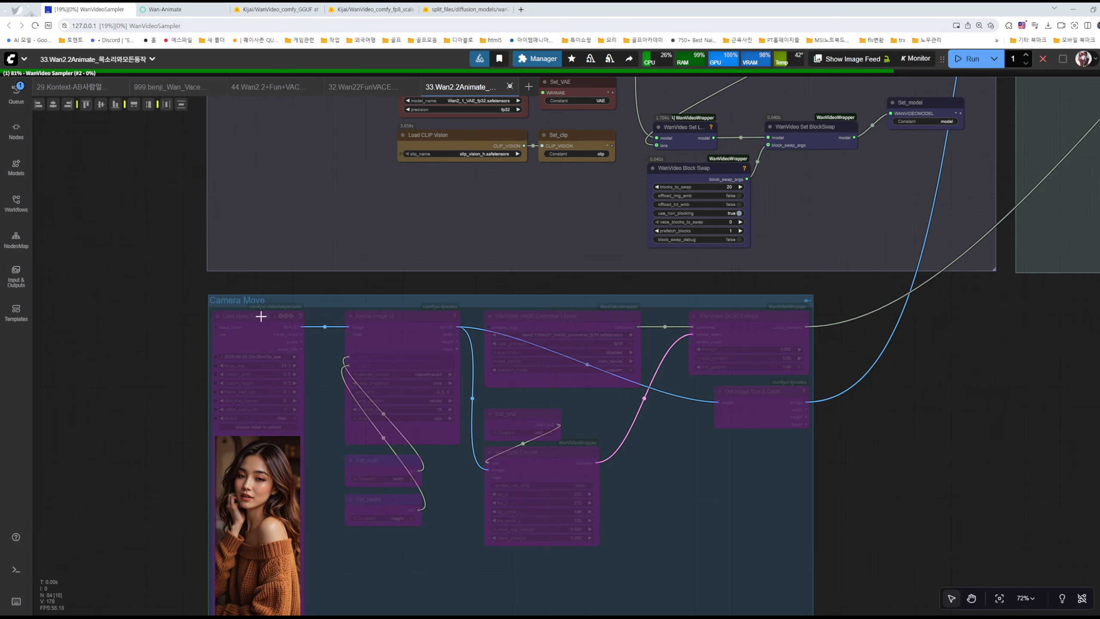
left_click(265, 303)
left_click(693, 459)
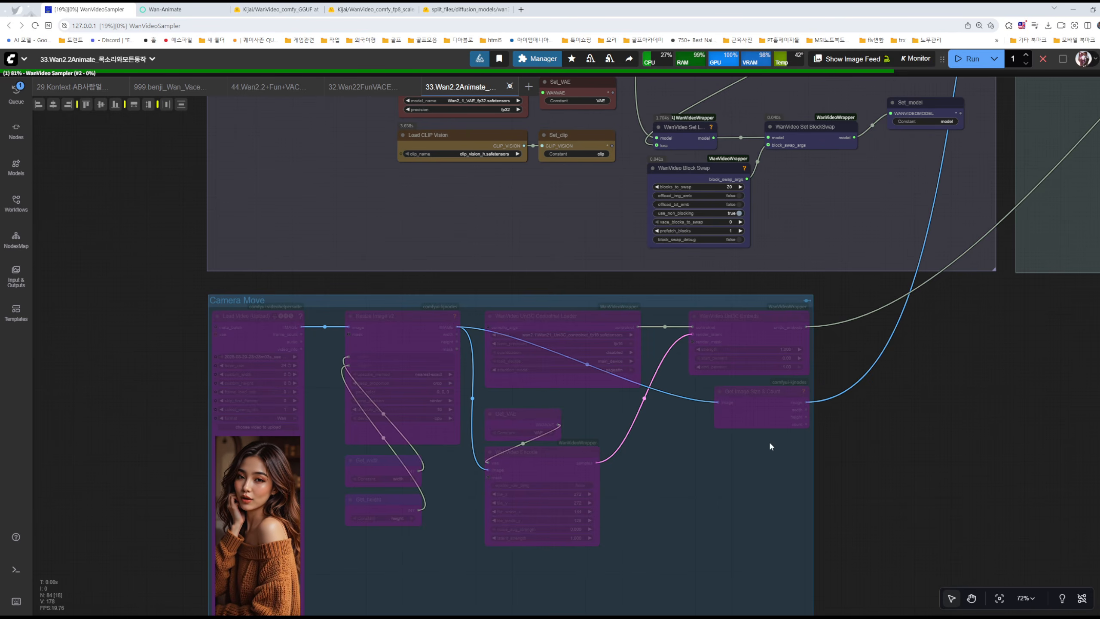
- Trace the Camera Move group's output link to the uni3c_embeds input of WanVideo Sampler
scroll(768, 441, "right", 5)
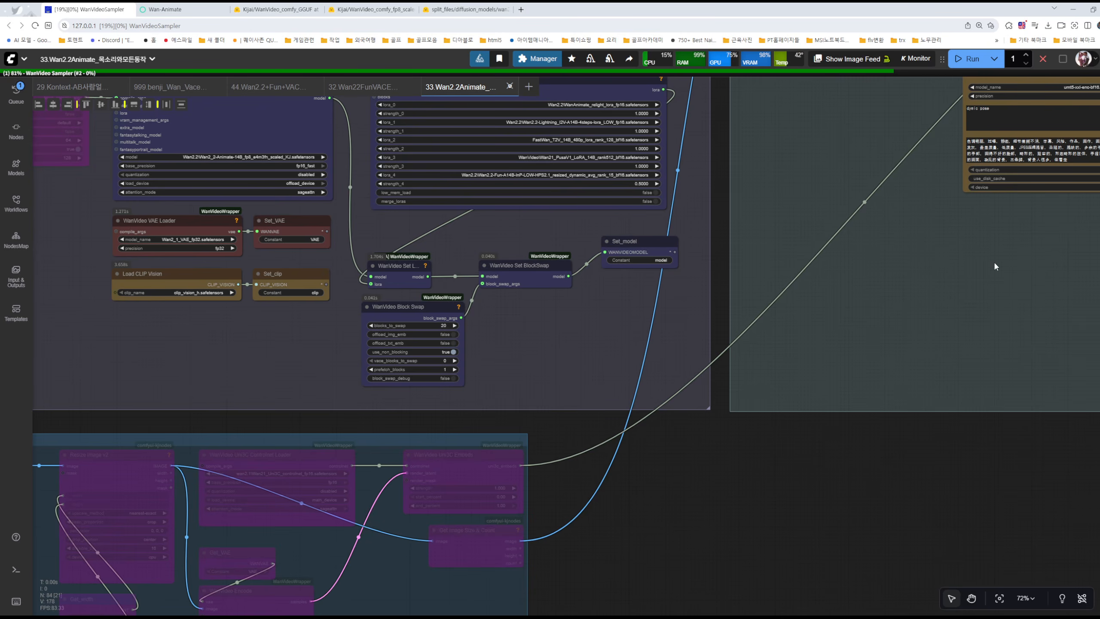
left_click_drag(993, 260, 695, 393)
scroll(721, 385, "right", 1)
left_click_drag(818, 388, 665, 484)
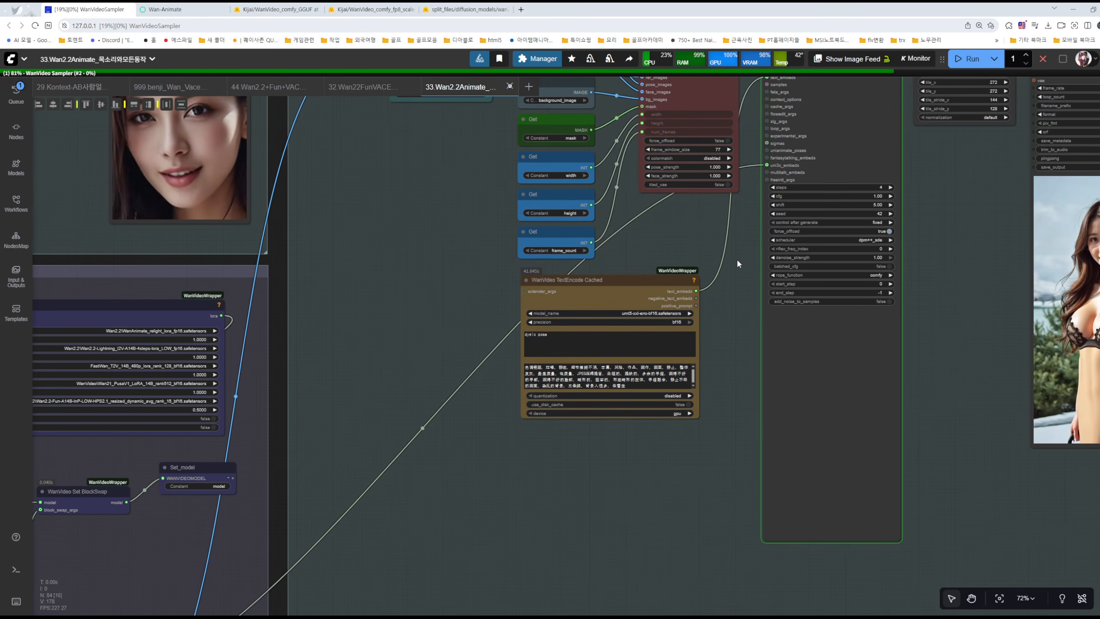
scroll(737, 262, "up", 15)
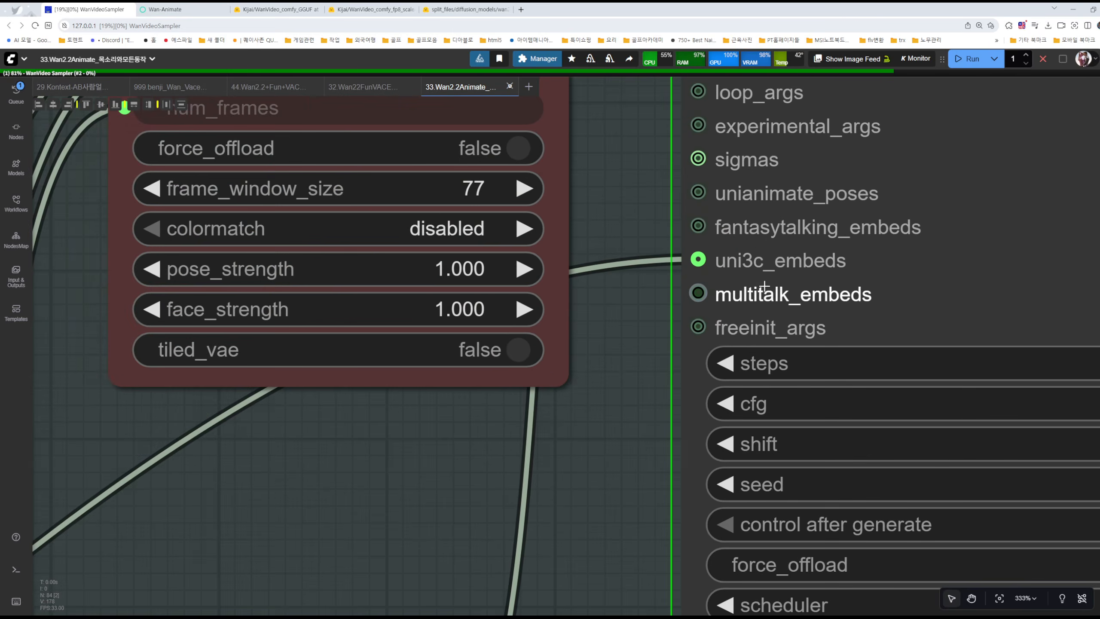
scroll(764, 286, "up", 2)
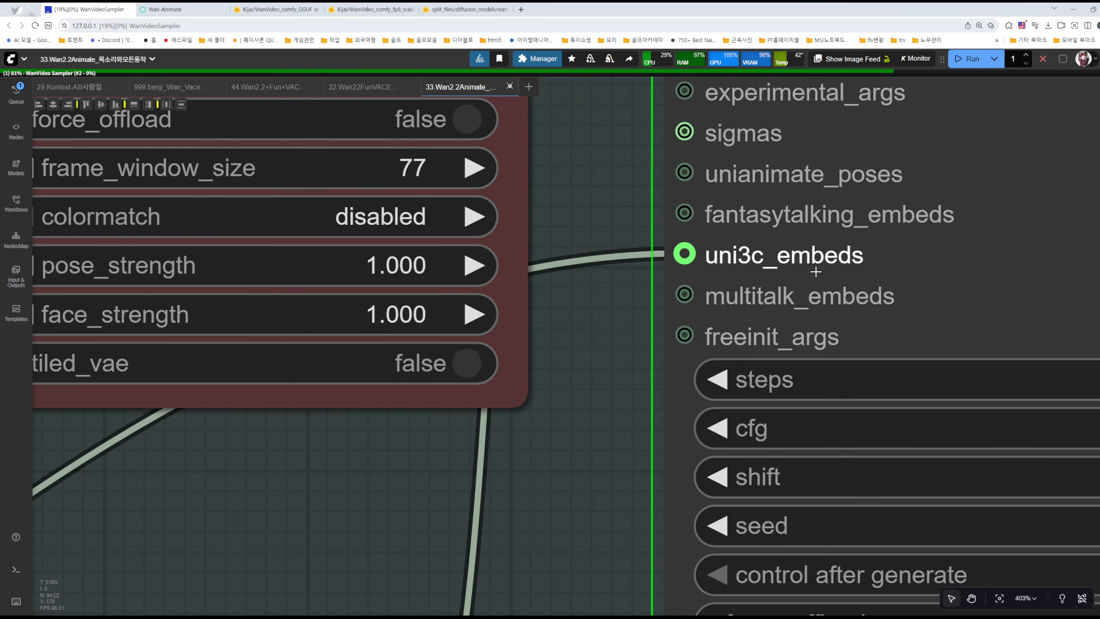
scroll(734, 263, "down", 17)
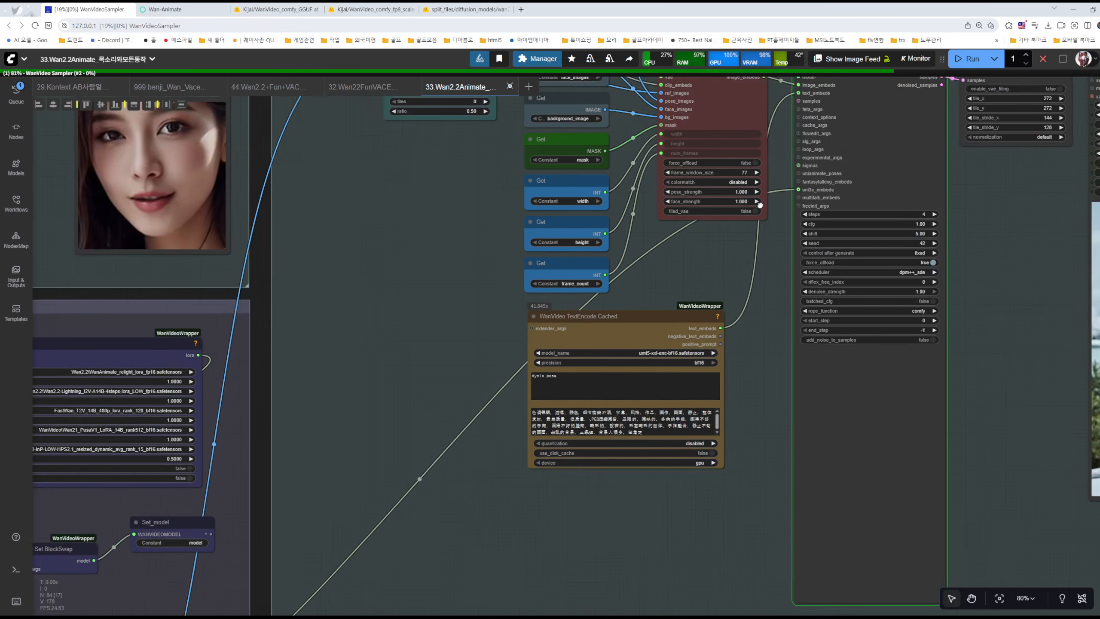
- Return to the Camera Move group and inspect its reference image and outgoing links
left_click_drag(760, 205, 922, 88)
left_click_drag(521, 506, 685, 370)
left_click_drag(571, 504, 675, 395)
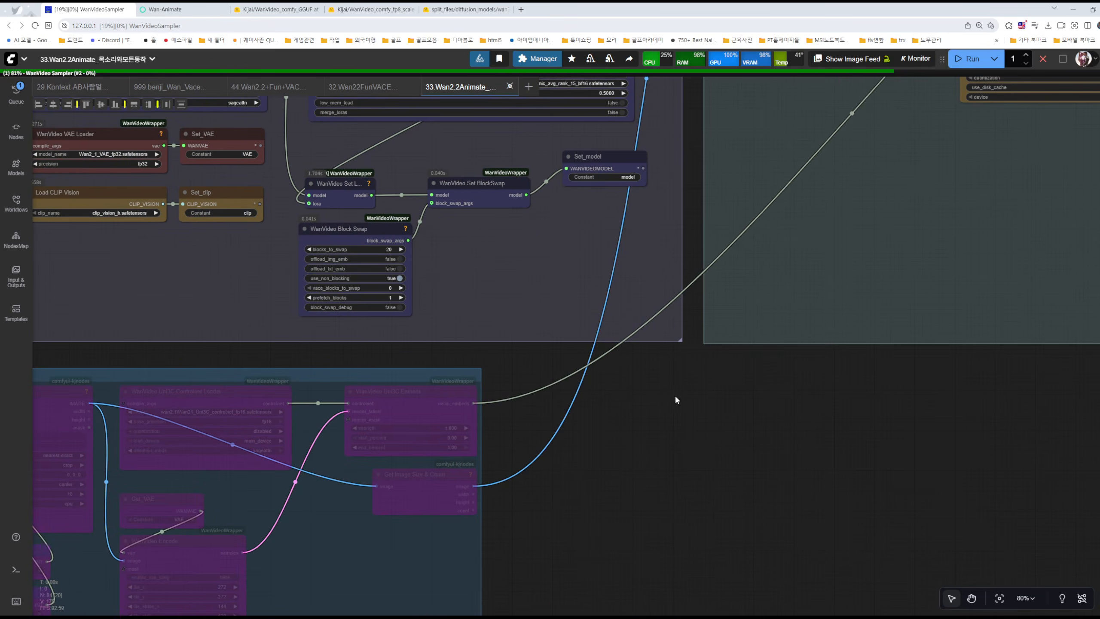
scroll(627, 454, "down", 1)
scroll(627, 456, "down", 3)
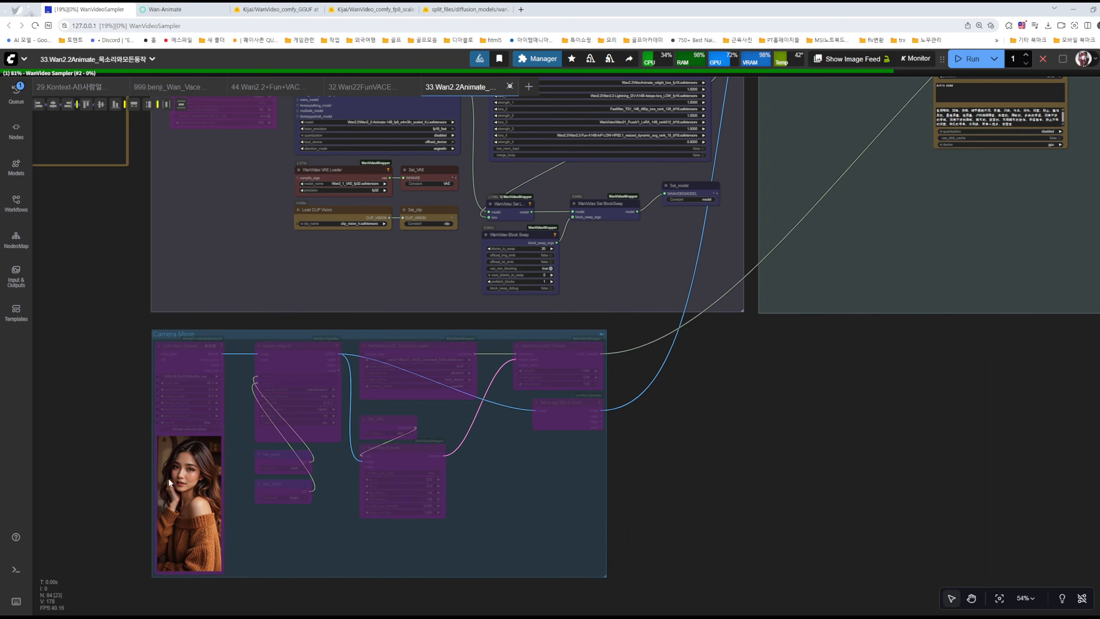
scroll(613, 508, "right", 5)
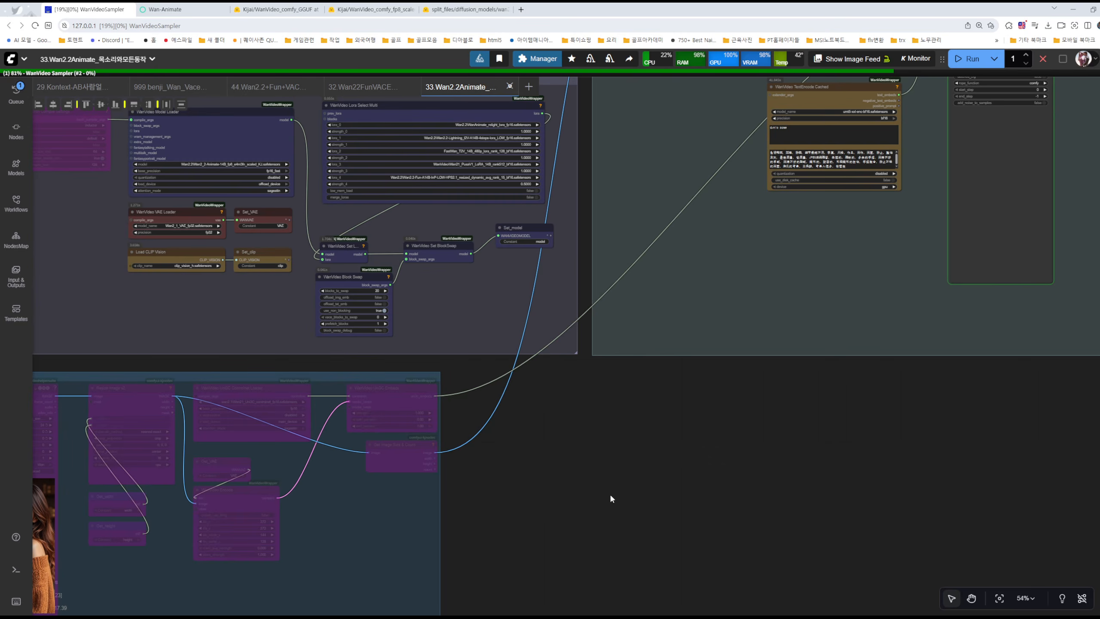
scroll(543, 495, "left", 5)
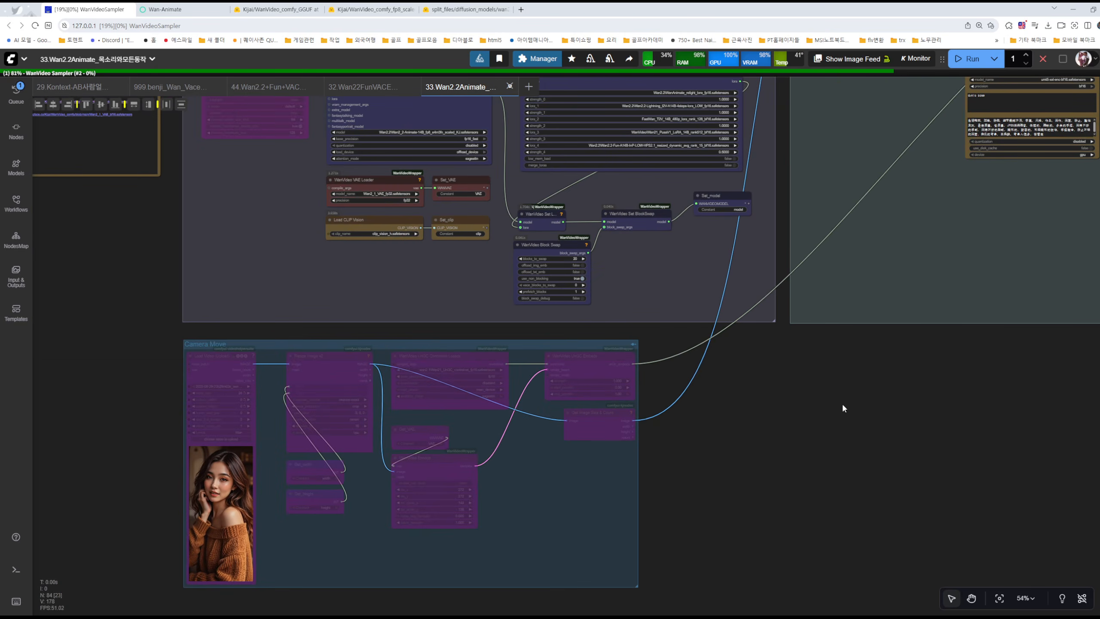
- Check the sampler's uni3c_embeds connection again and view the whole sampling group
scroll(839, 410, "right", 10)
scroll(839, 410, "up", 7)
scroll(748, 292, "up", 8)
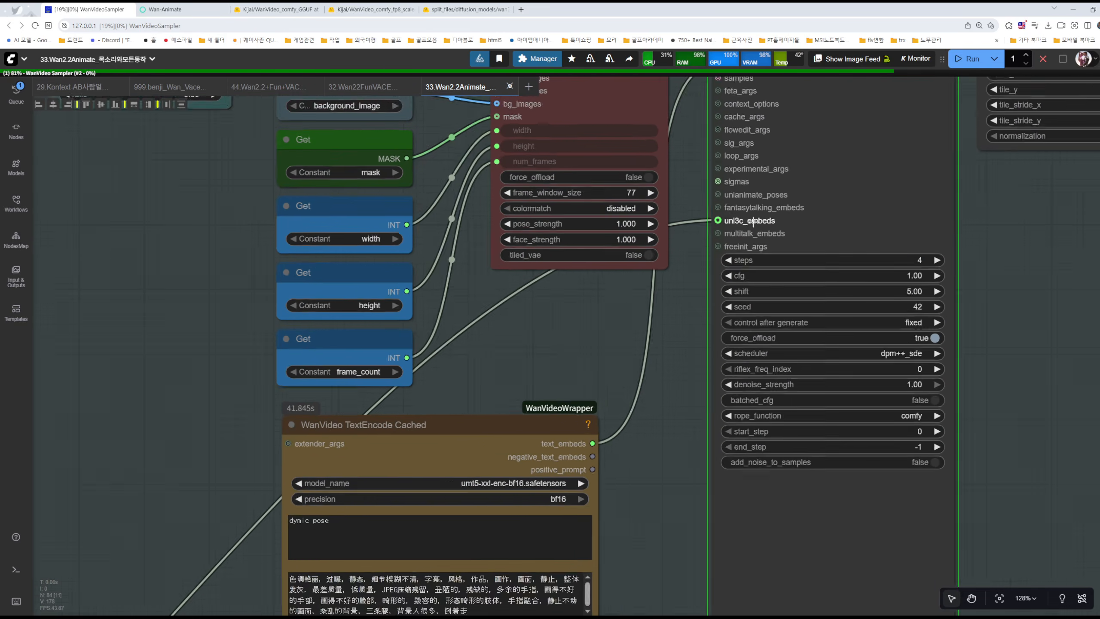
scroll(677, 282, "down", 10)
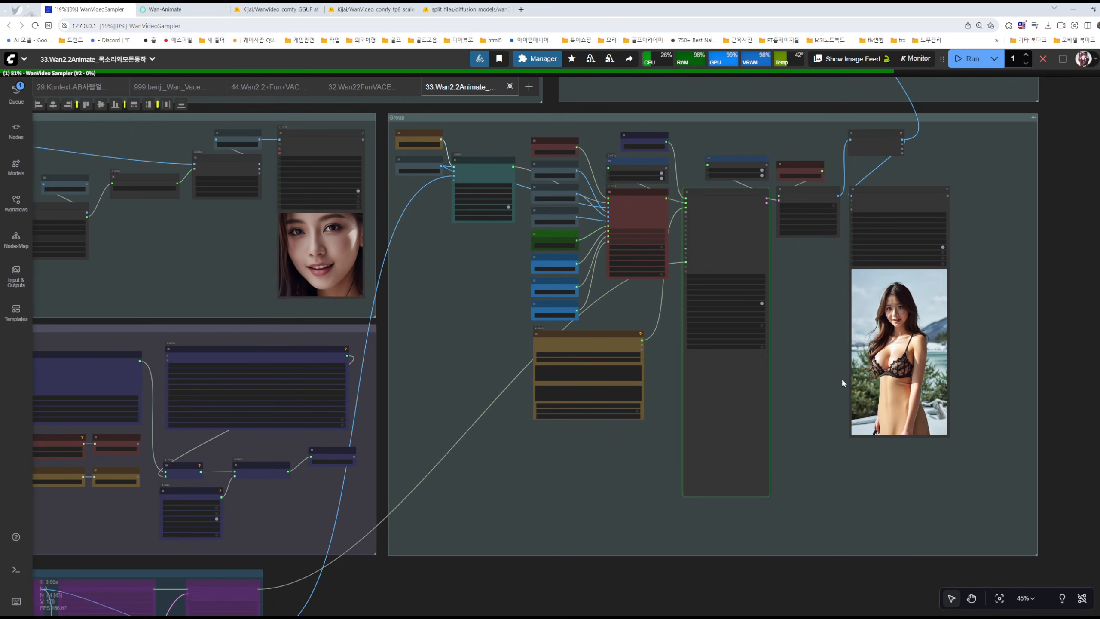
- Examine the WanVideo TextEncode Cached node and its connection to the sampler
scroll(567, 484, "left", 3)
scroll(567, 483, "up", 1)
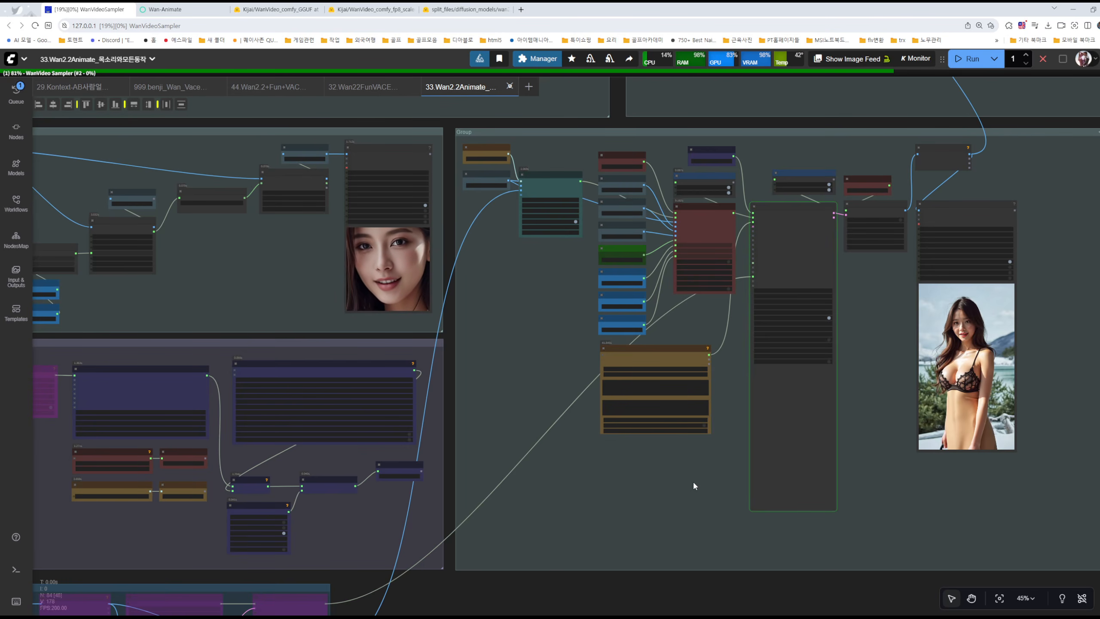
scroll(691, 479, "up", 6)
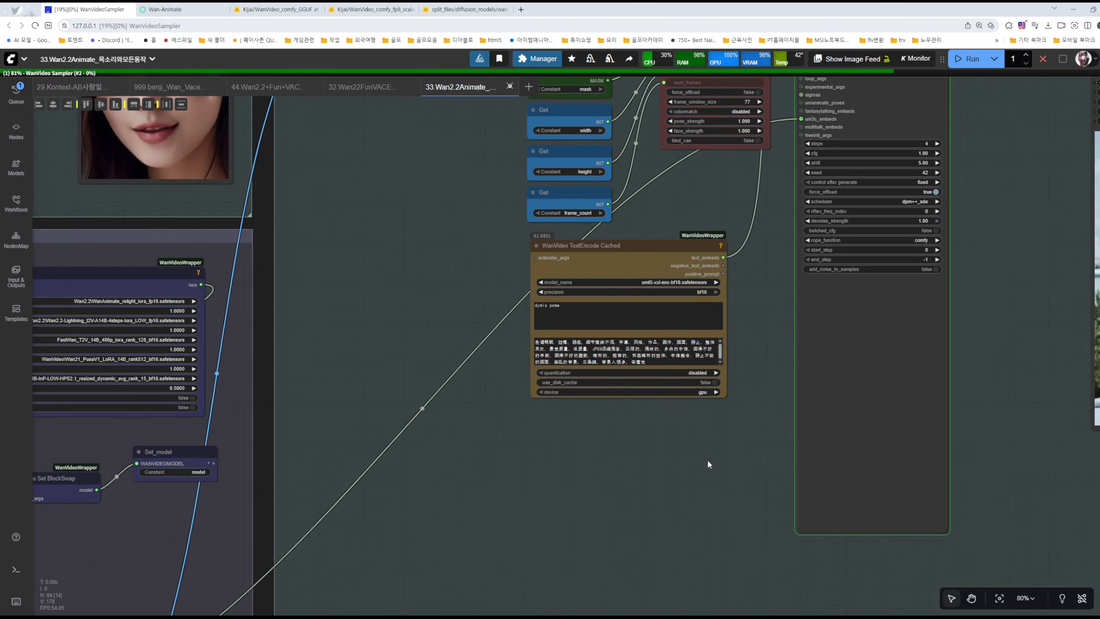
left_click_drag(707, 459, 625, 545)
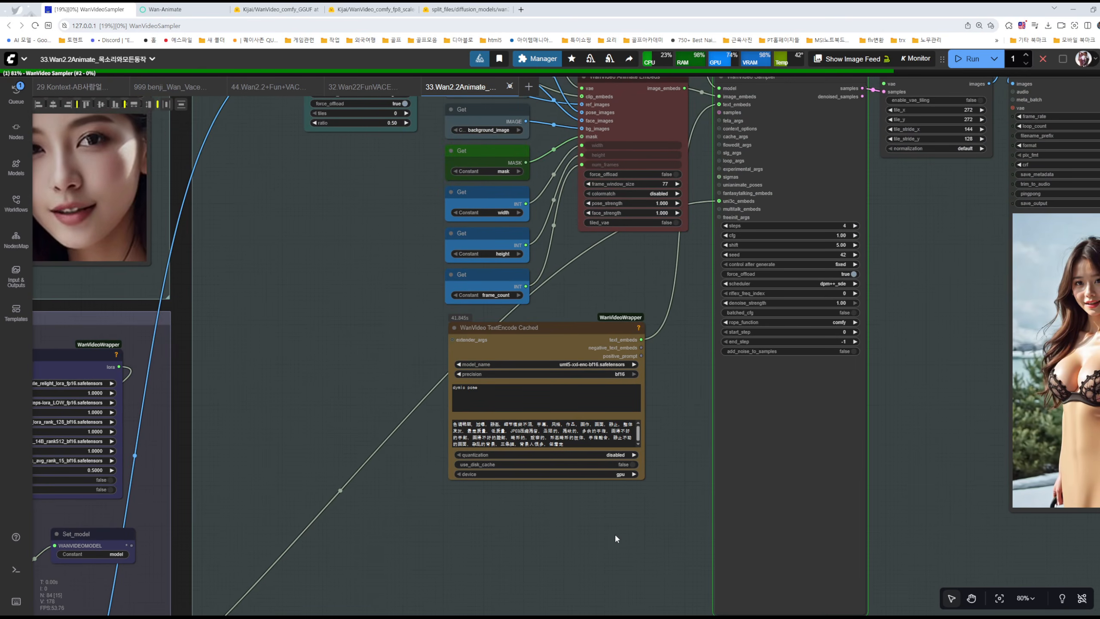
- Examine the prompt fields of the WanVideo TextEncode Cached node and its text_embeds link to the sampler
scroll(613, 532, "up", 5)
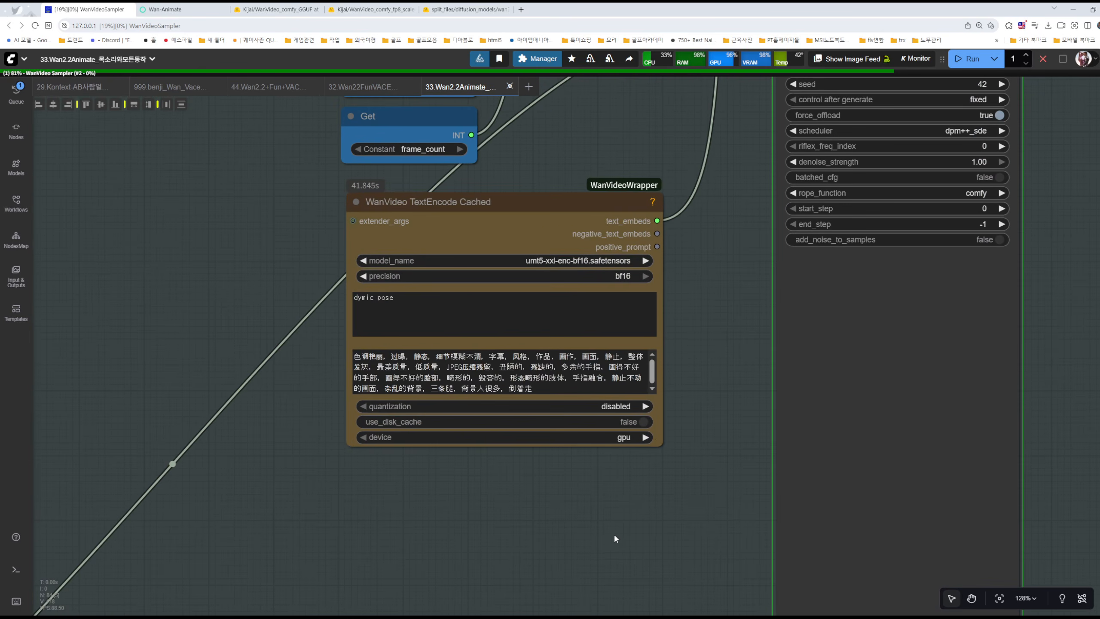
left_click(430, 304)
left_click(698, 266)
scroll(696, 246, "up", 10)
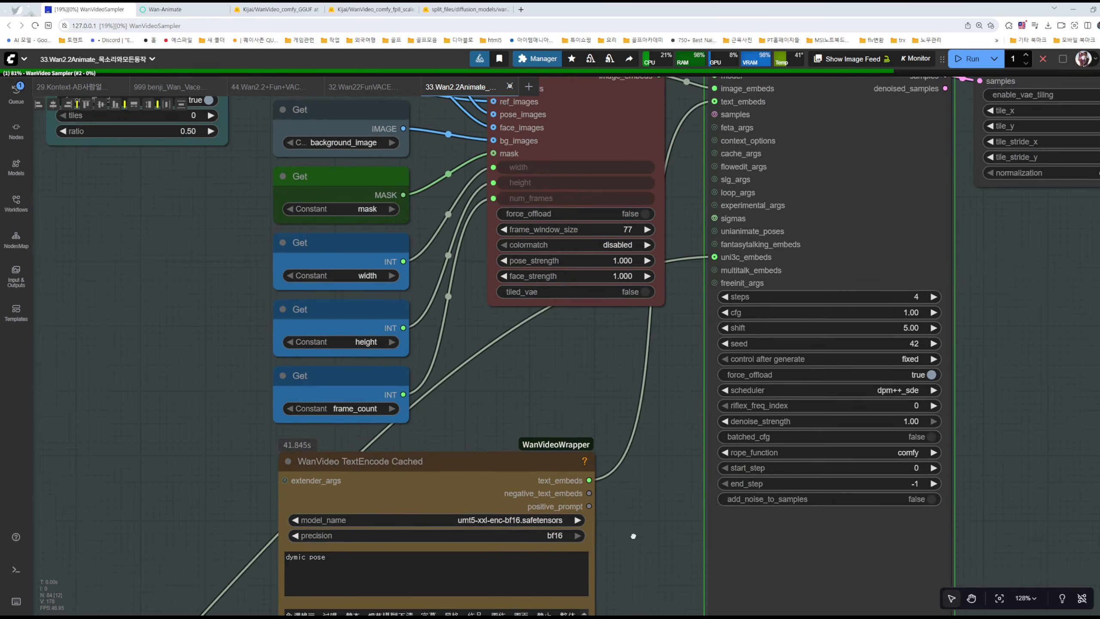
- Inspect the inputs of the WanVideo Animate Embeds node, including vae, clip_embeds, the image inputs, mask and dimensions
scroll(827, 295, "down", 4)
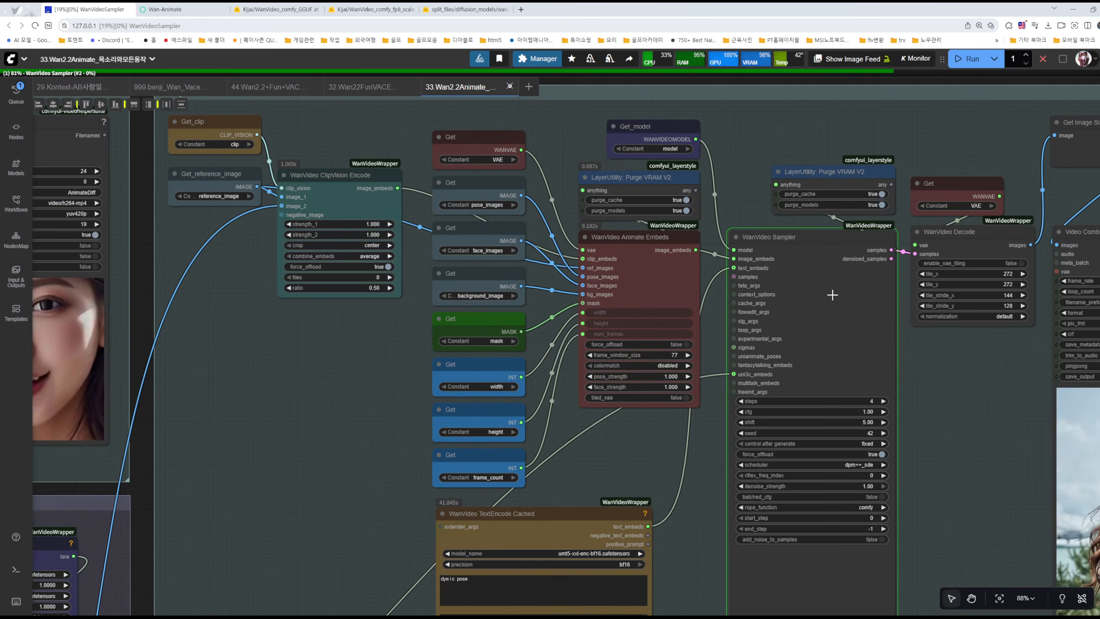
scroll(819, 296, "up", 3)
scroll(819, 295, "up", 1)
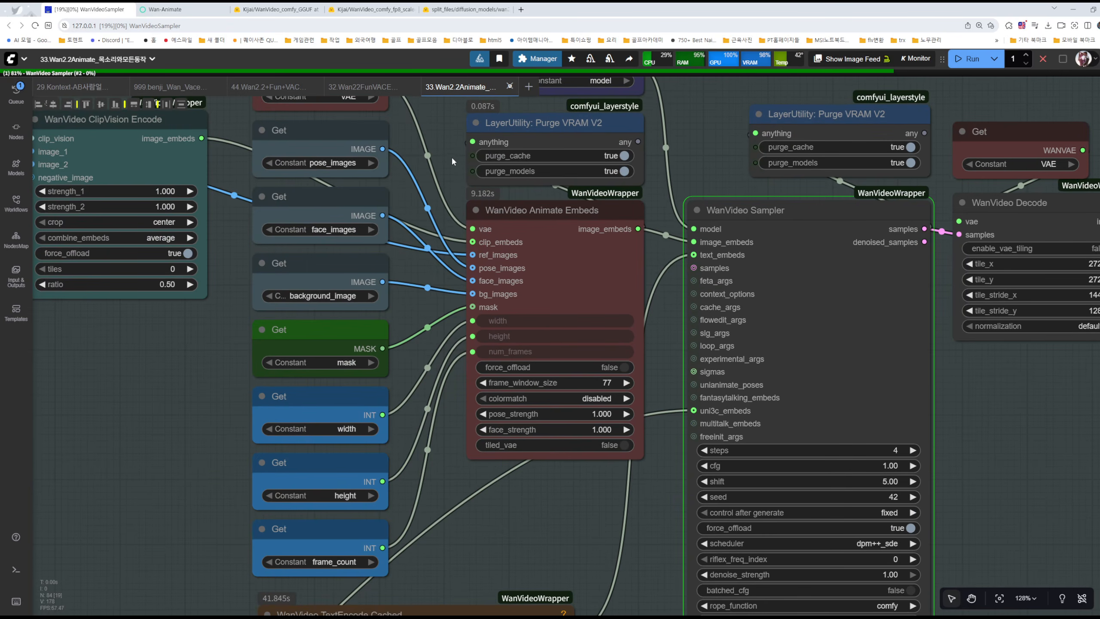
left_click(535, 211)
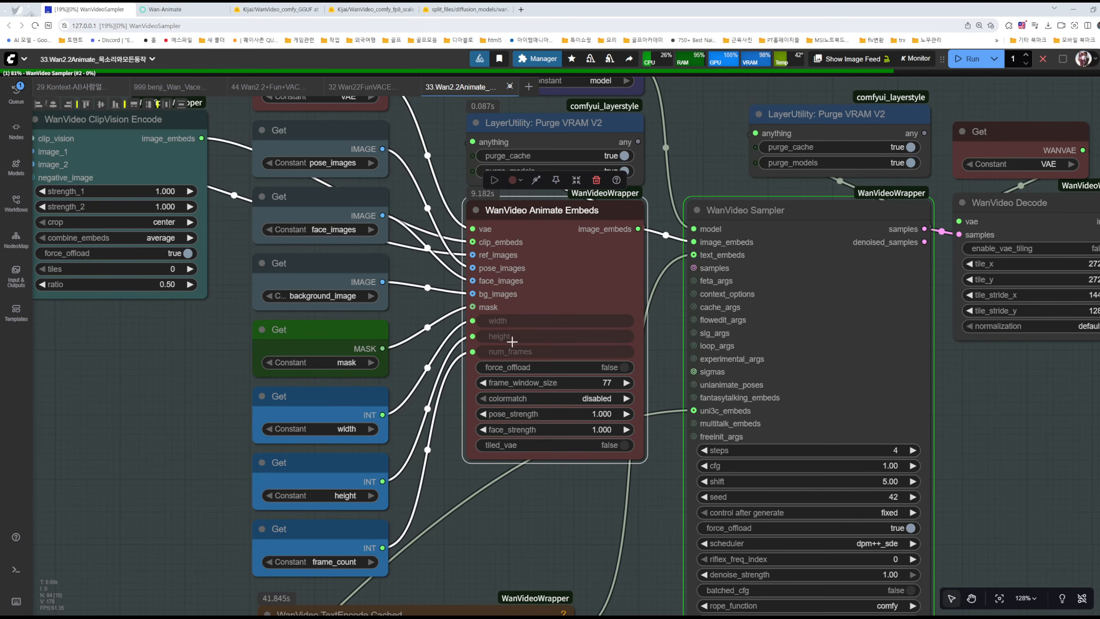
scroll(521, 256, "up", 8)
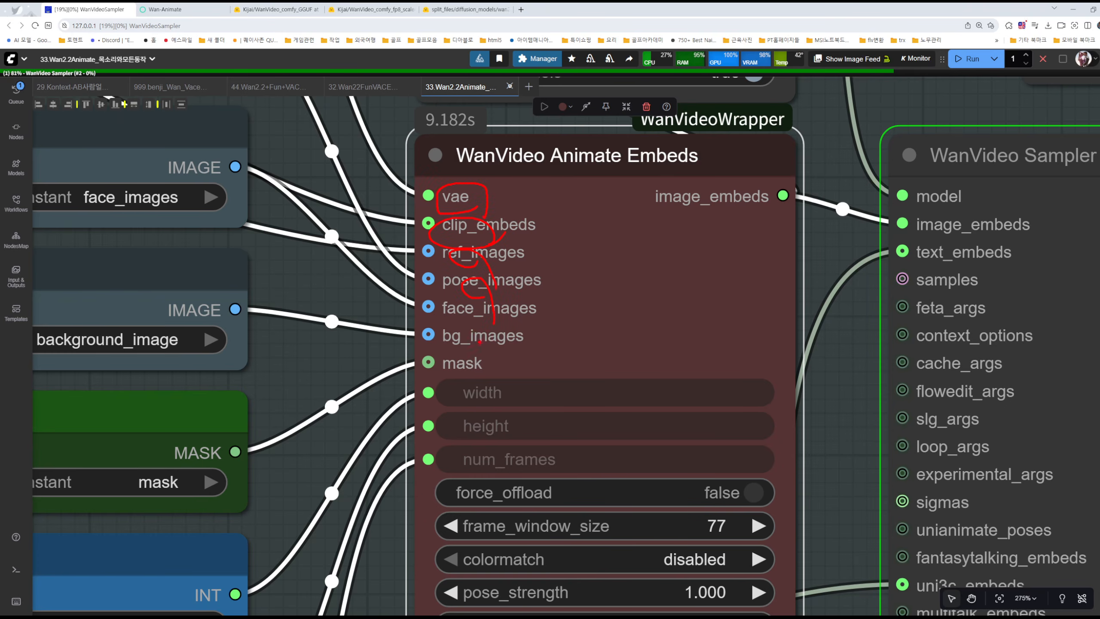
key("Escape")
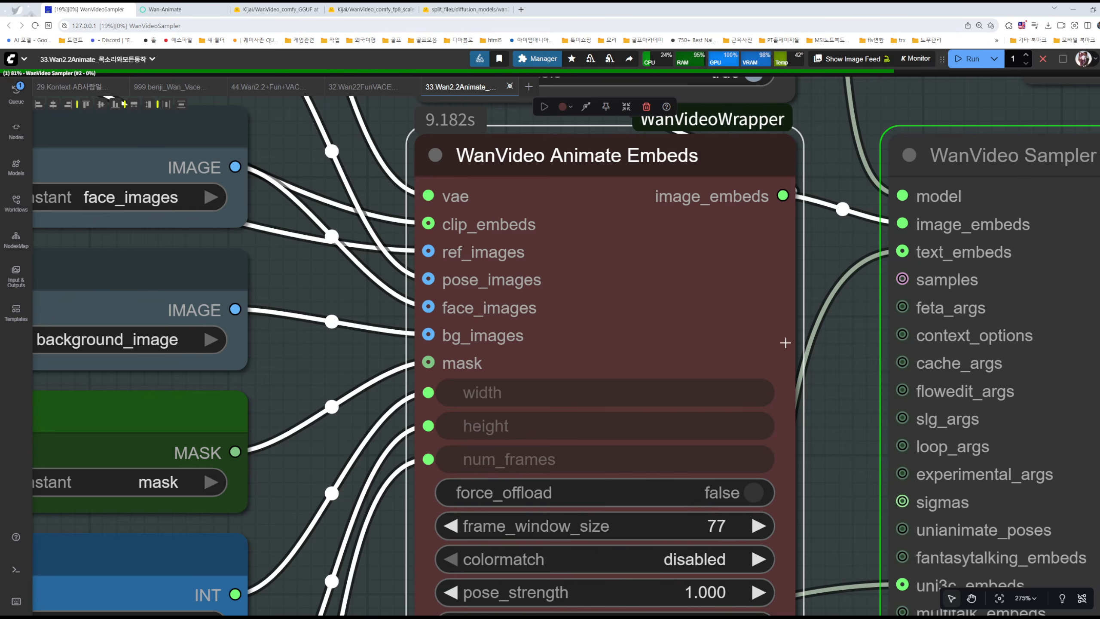
scroll(816, 270, "down", 5)
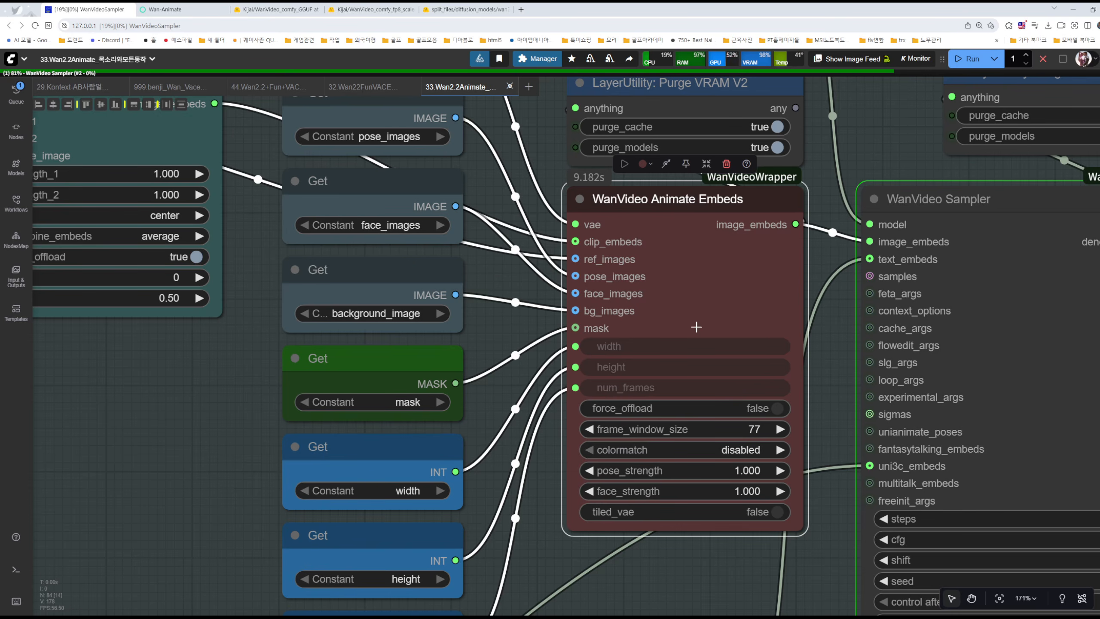
- Follow the image_embeds link into WanVideo Sampler and its samples output into the WanVideo Decode node
scroll(654, 249, "right", 10)
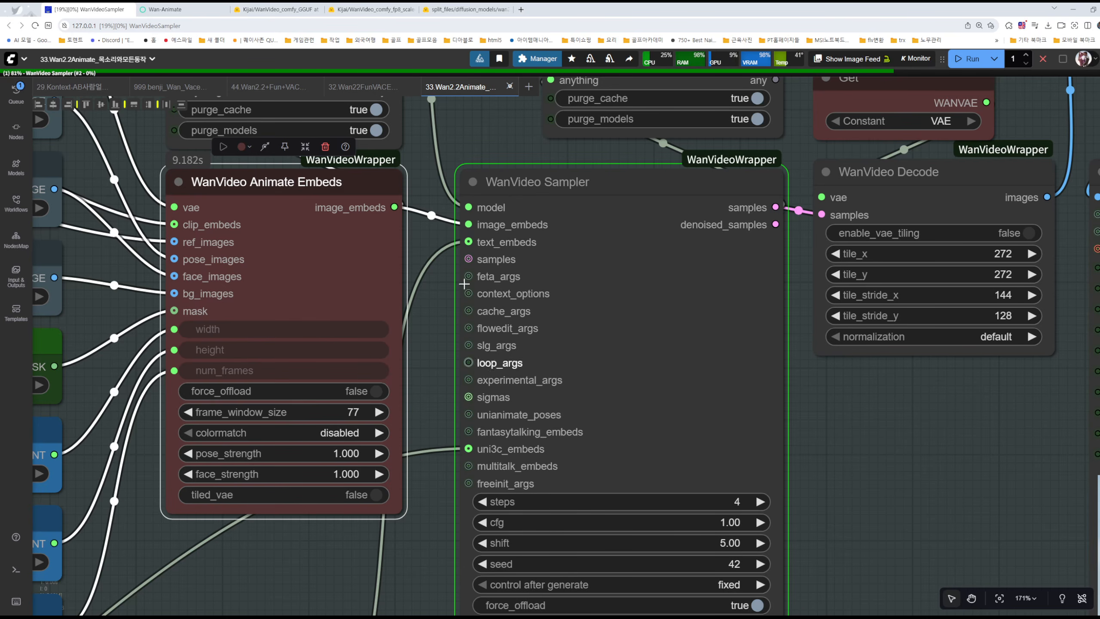
scroll(734, 333, "down", 5)
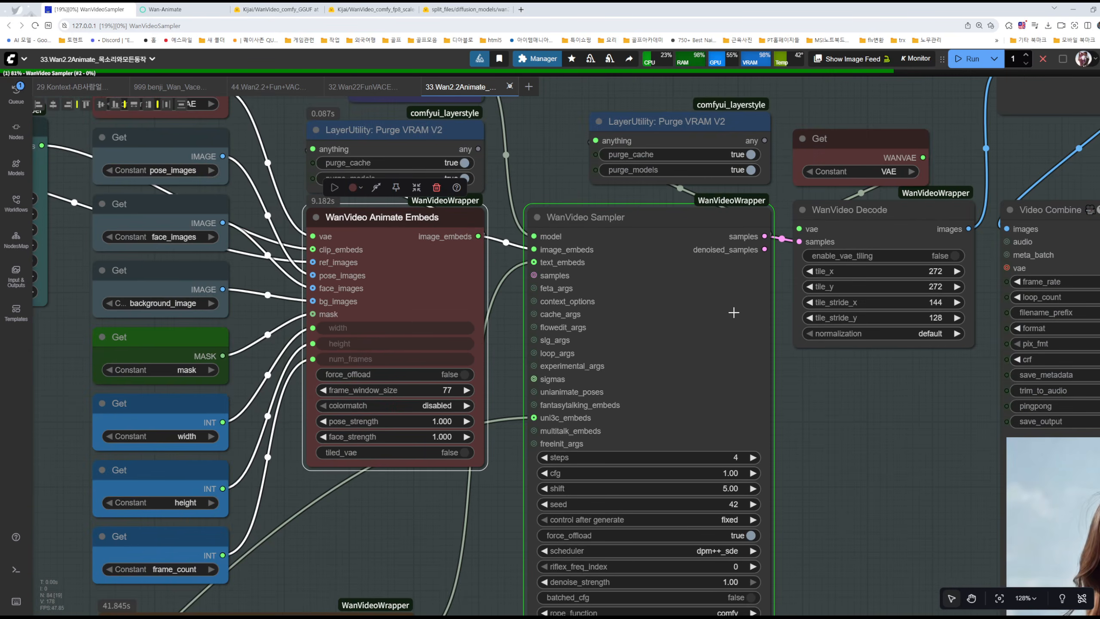
scroll(735, 250, "up", 3)
scroll(734, 250, "up", 6)
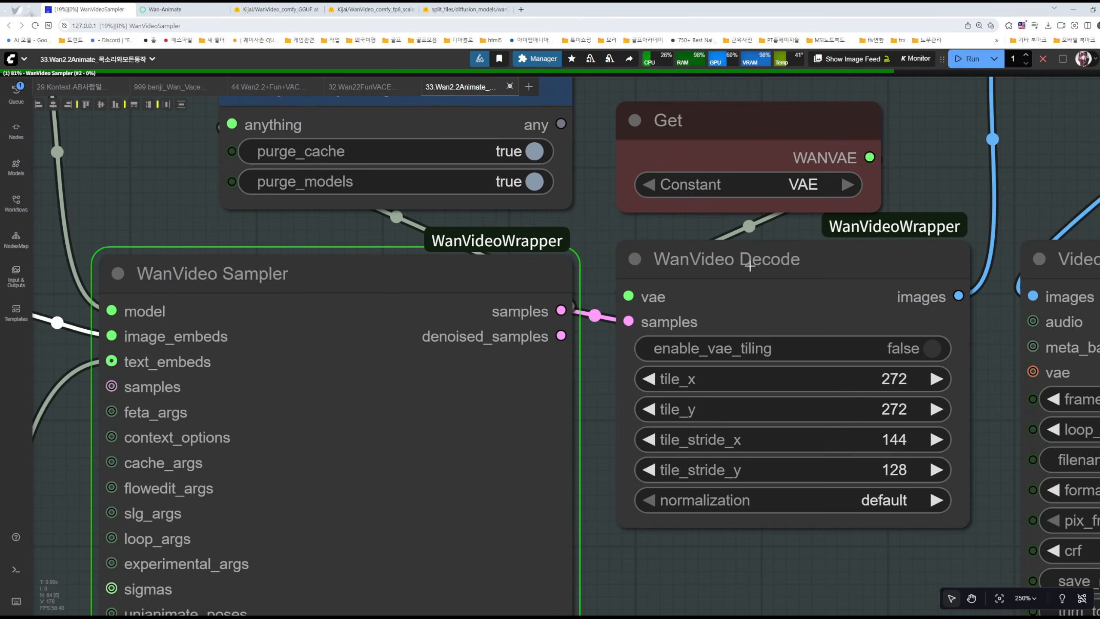
left_click(748, 302)
scroll(810, 306, "down", 8)
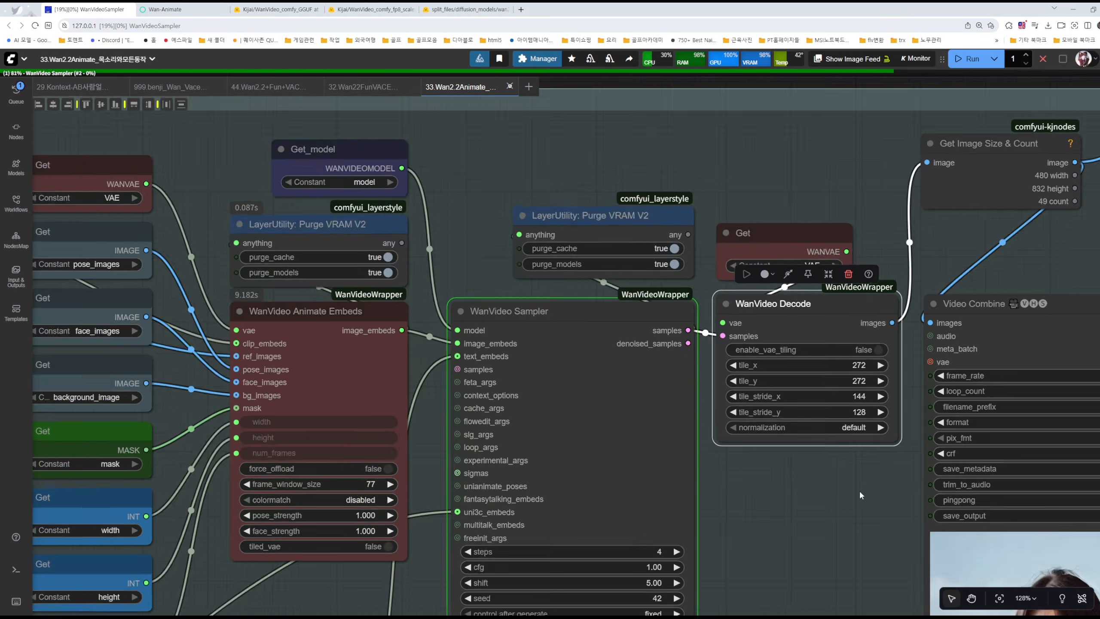
- Review the sampling group from WanVideo ClipVision Encode through Animate Embeds to the sampler
left_click_drag(859, 490, 1023, 450)
scroll(630, 371, "down", 1)
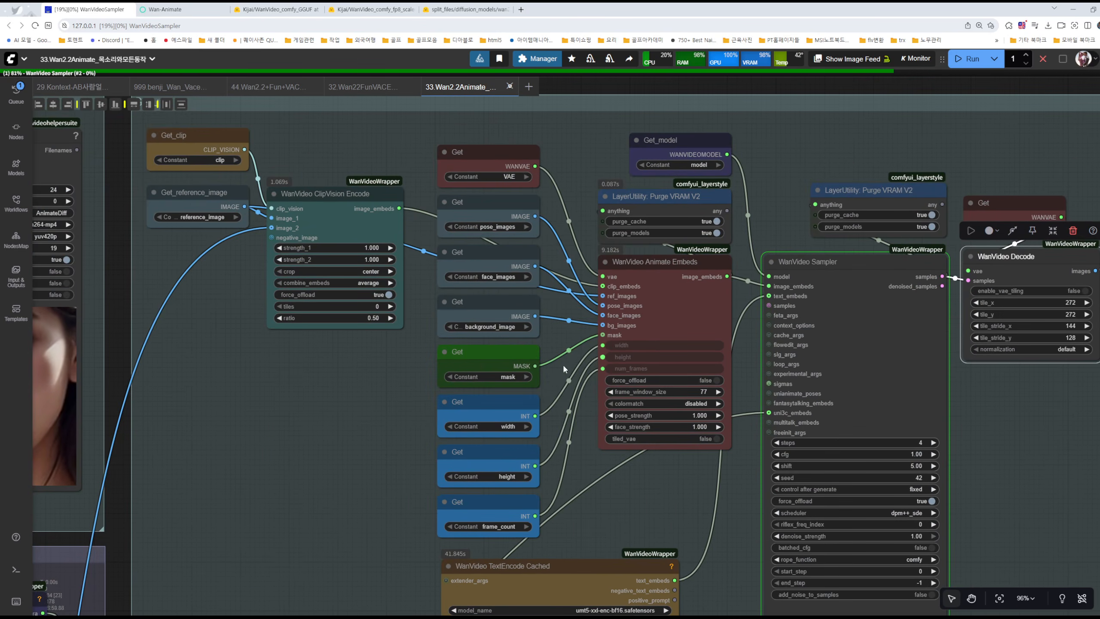
left_click_drag(160, 248, 347, 356)
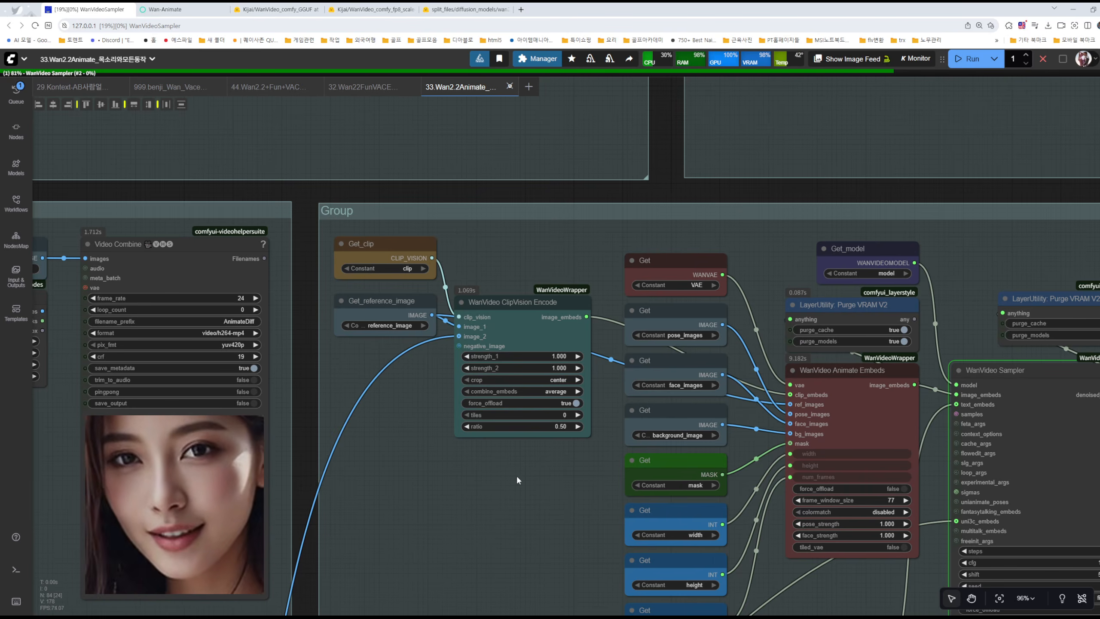
left_click_drag(543, 500, 375, 454)
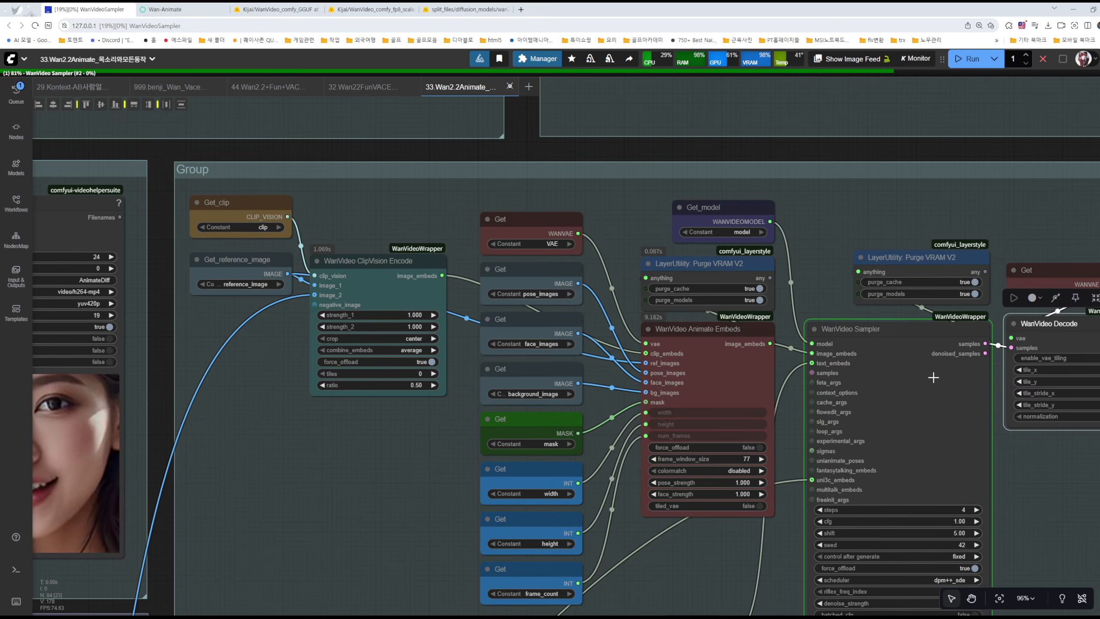
scroll(933, 377, "down", 3)
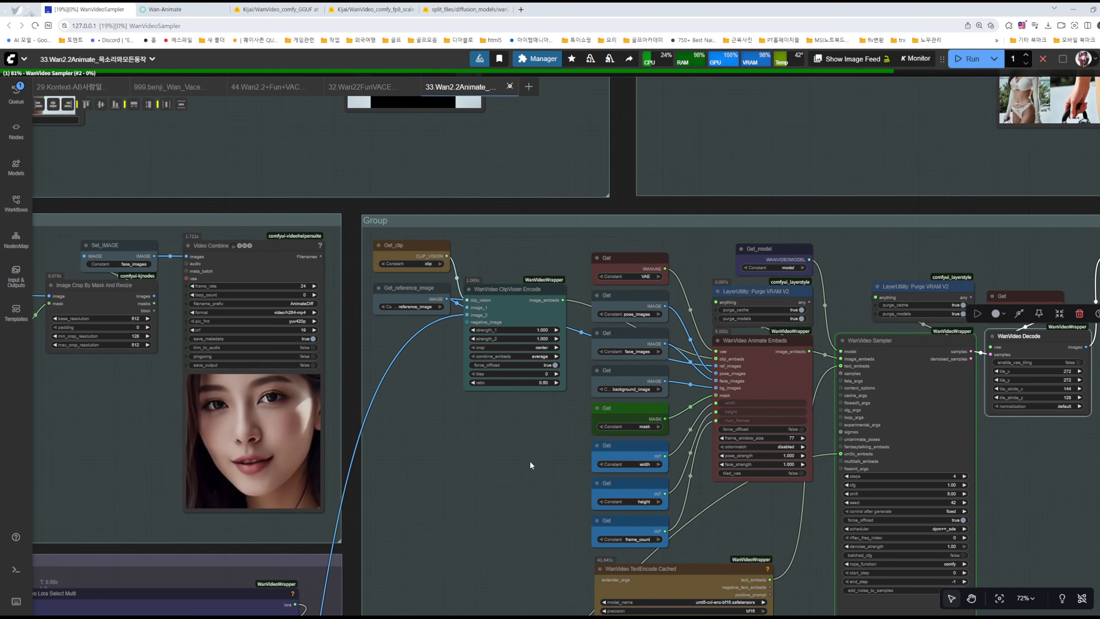
- Go to the Image Con group and inspect its Image Concatenate Multi nodes and combined video preview
left_click_drag(567, 170, 683, 425)
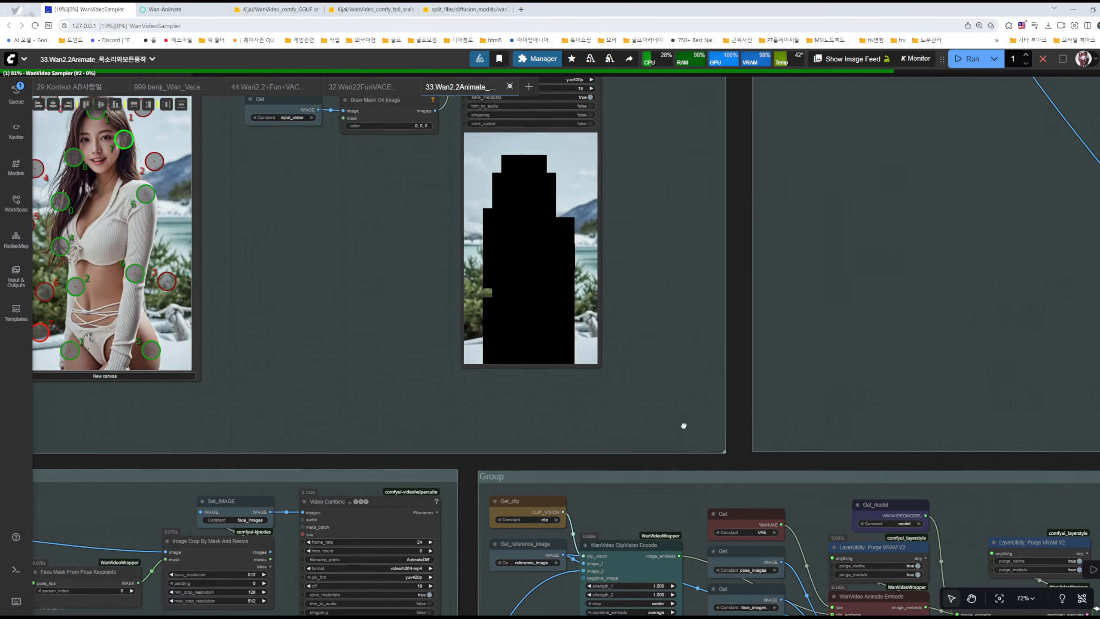
left_click_drag(712, 364, 726, 411)
left_click_drag(981, 373, 756, 419)
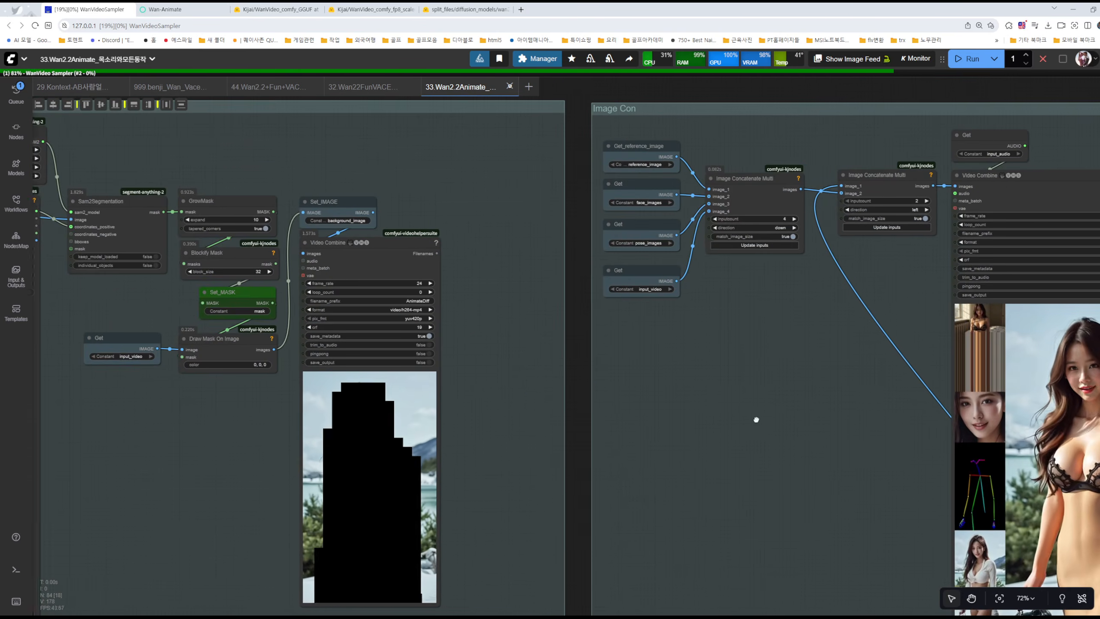
left_click_drag(836, 417, 457, 397)
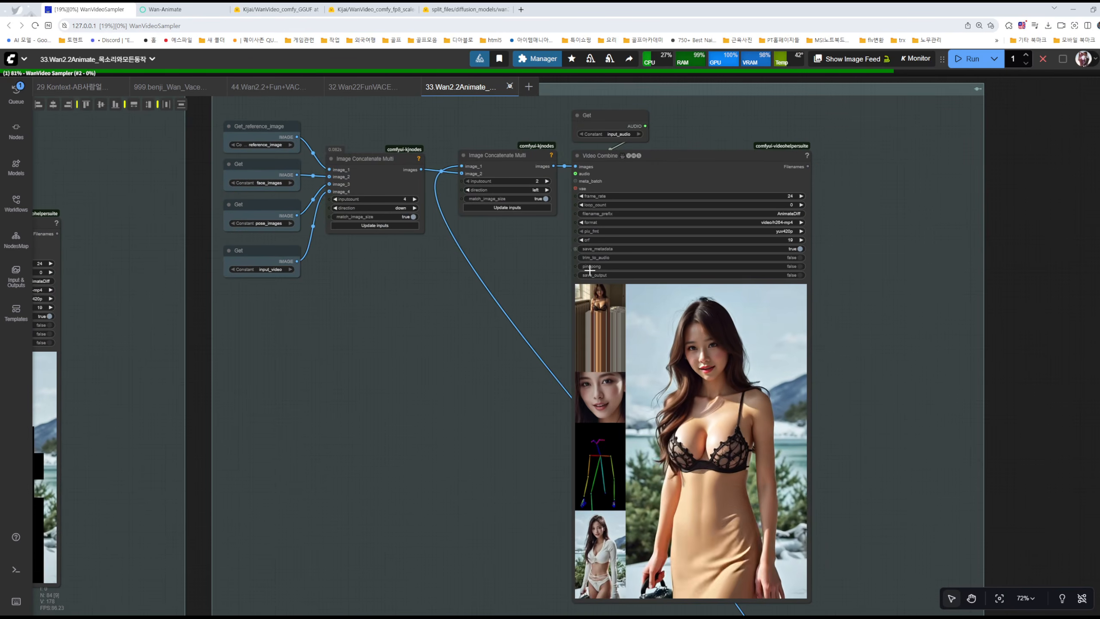
left_click_drag(484, 361, 531, 381)
scroll(483, 330, "up", 6)
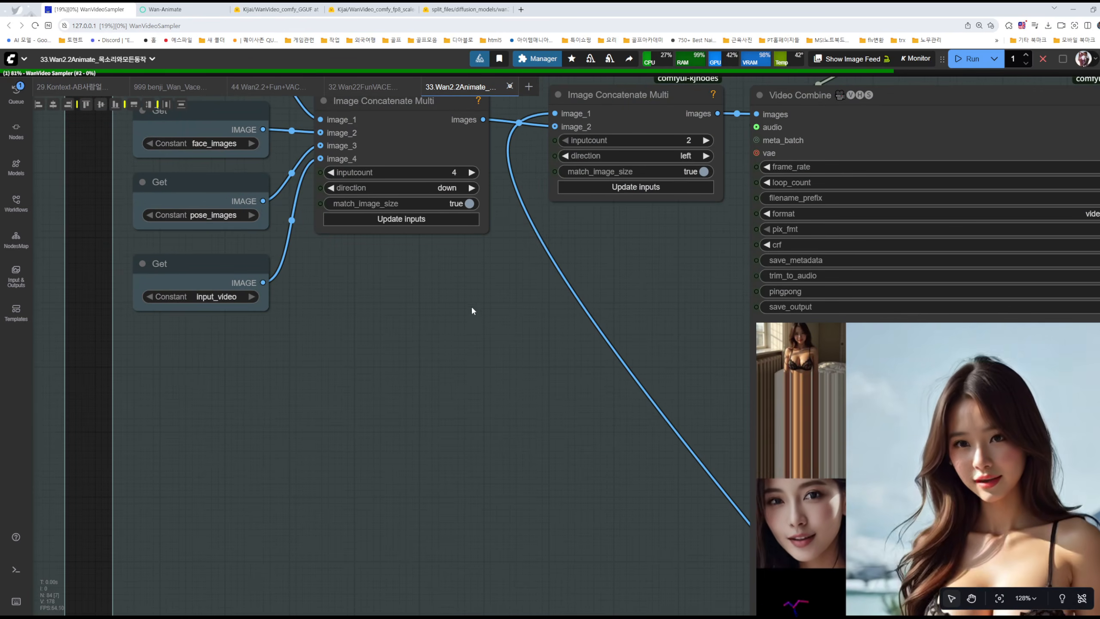
- Survey the masking, face images, model and sampling groups and how they link across the workflow
left_click_drag(475, 312, 766, 179)
scroll(704, 276, "down", 8)
left_click_drag(703, 276, 858, 261)
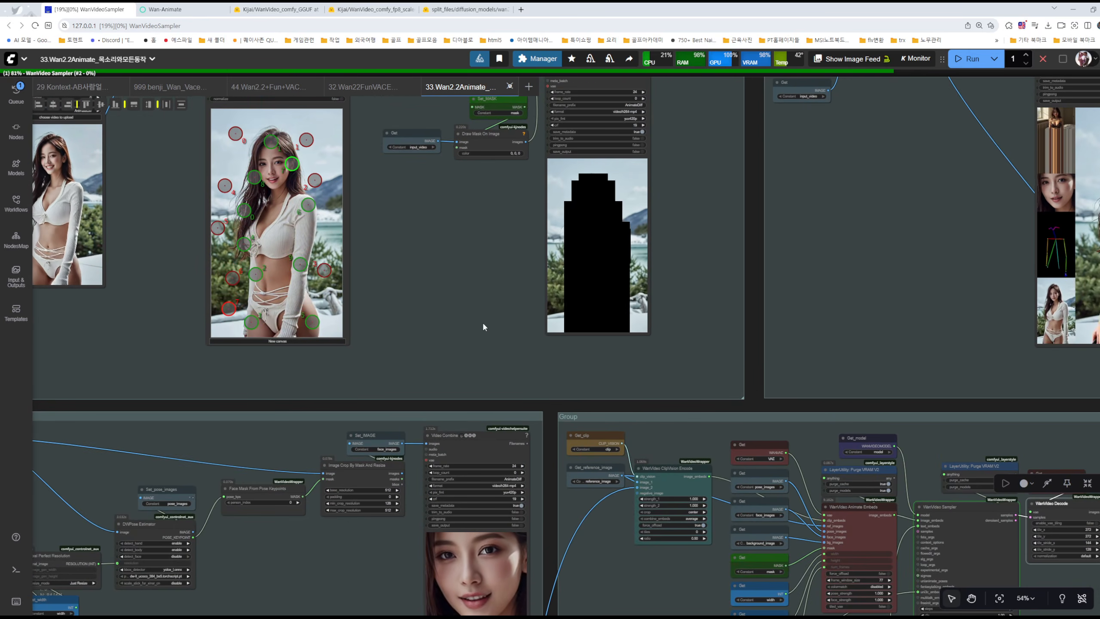
left_click_drag(484, 327, 516, 119)
left_click_drag(651, 498, 634, 288)
scroll(634, 288, "down", 1)
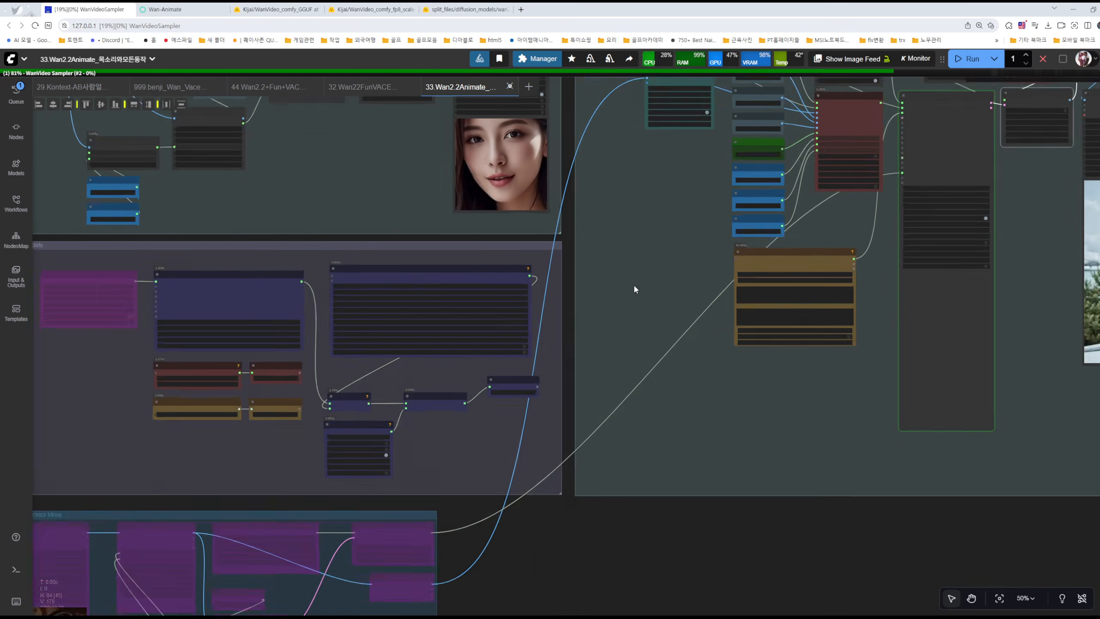
scroll(634, 289, "down", 5)
left_click_drag(443, 201, 649, 369)
left_click_drag(987, 171, 689, 318)
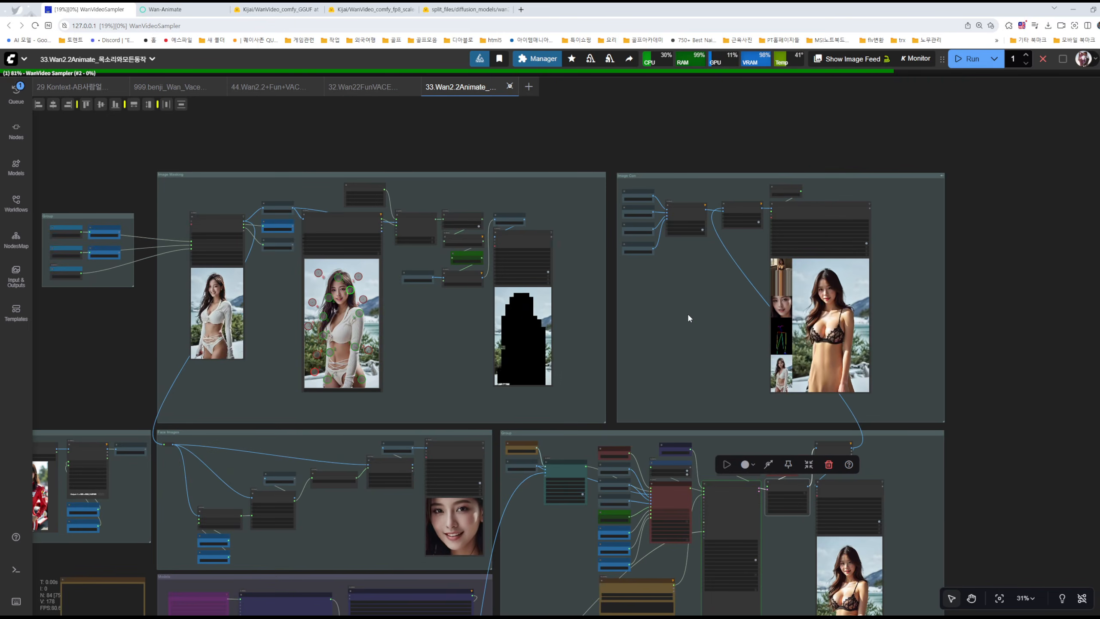
- Examine how the Image Con group stacks the reference, face, pose and input video images beside the generated video
scroll(701, 273, "up", 10)
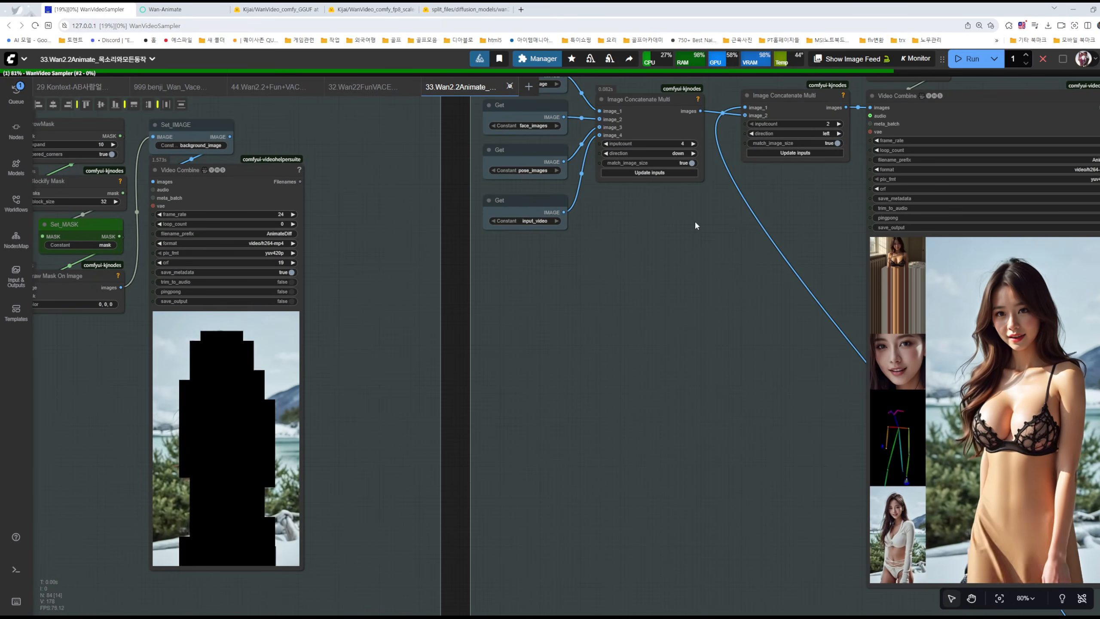
left_click_drag(695, 225, 693, 329)
scroll(618, 195, "up", 6)
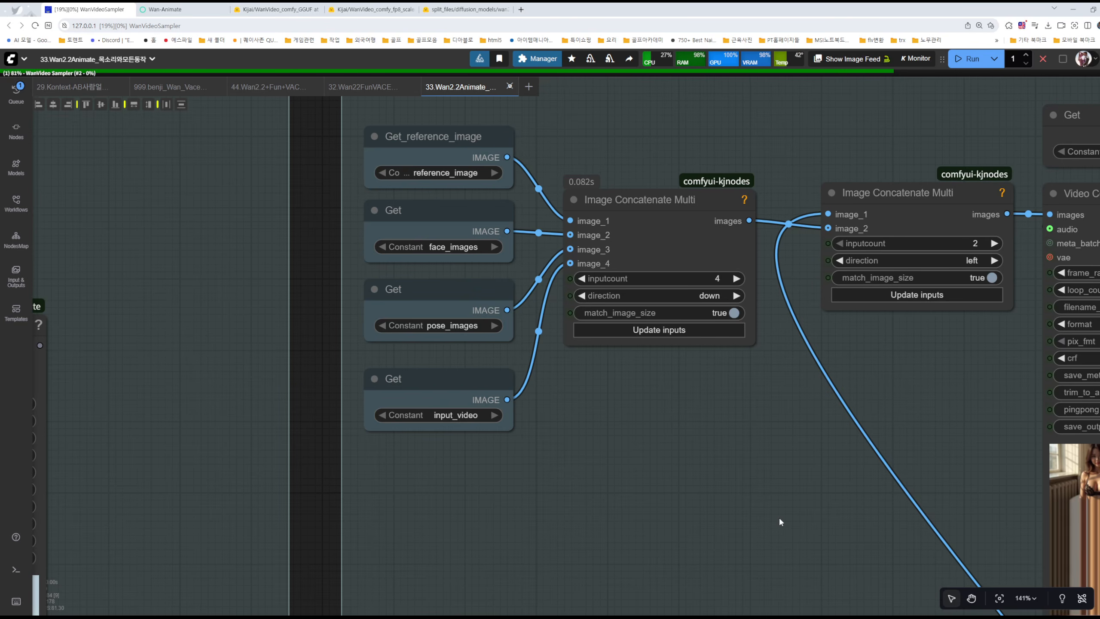
left_click_drag(780, 522, 486, 243)
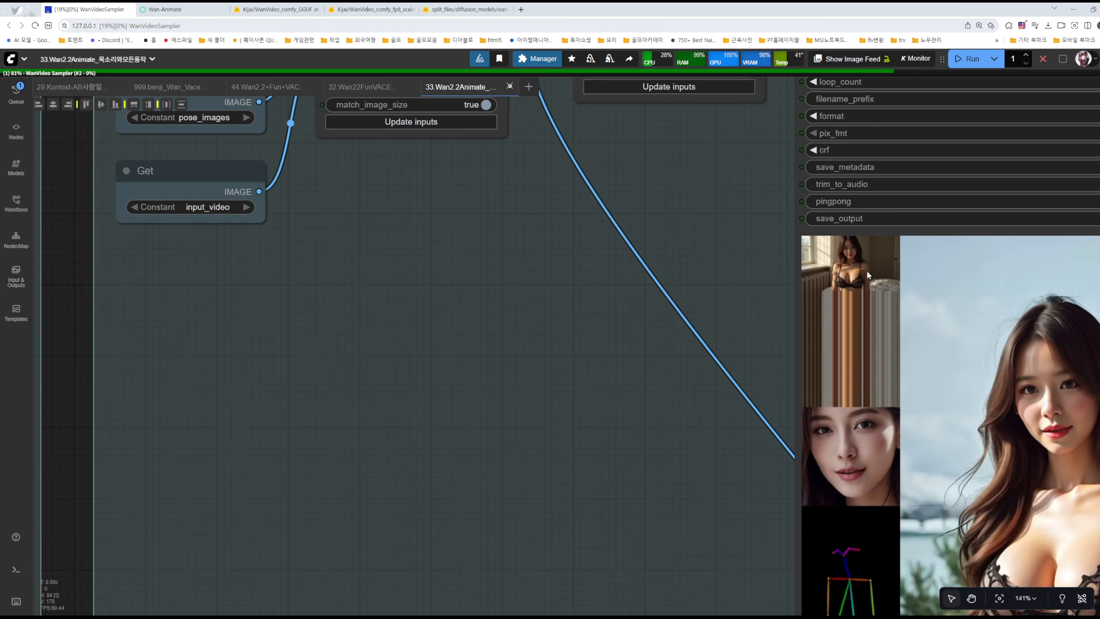
left_click_drag(609, 292, 657, 547)
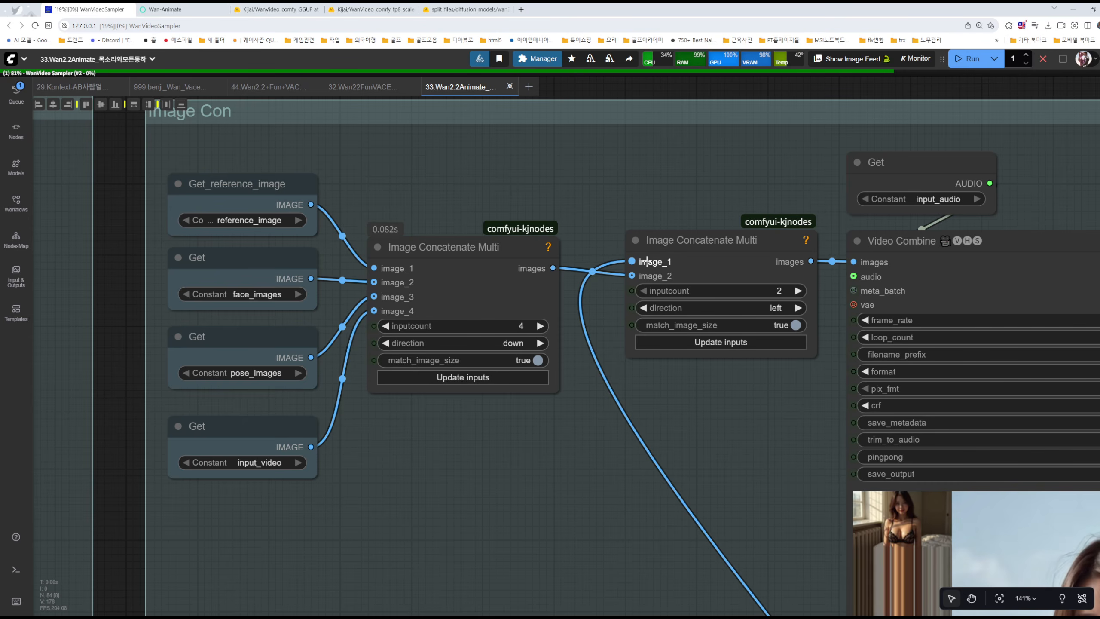
left_click_drag(756, 474, 599, 198)
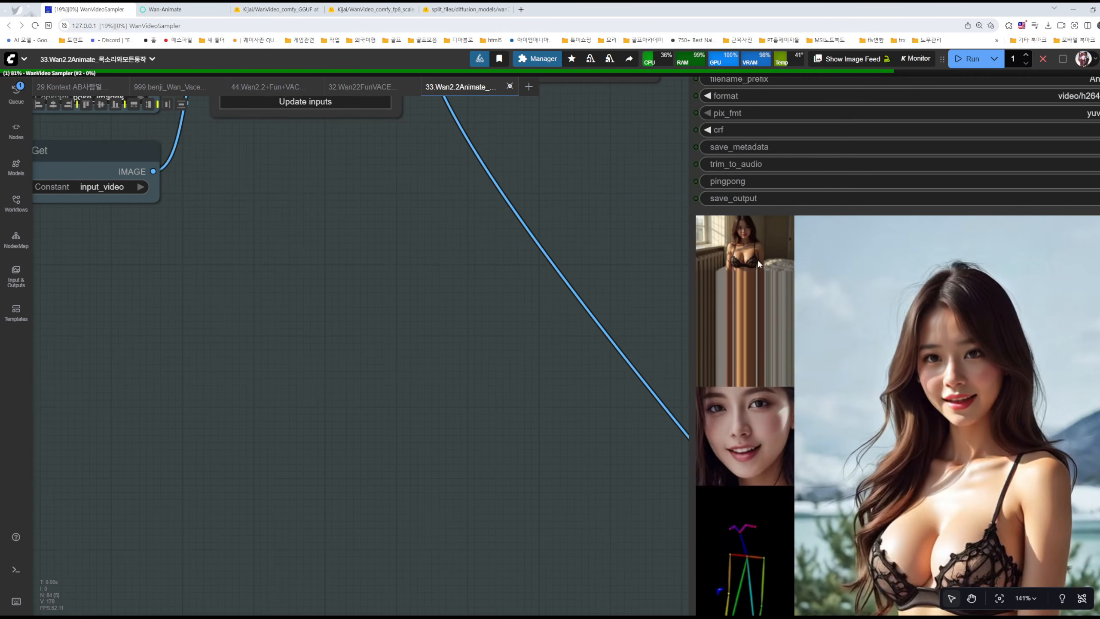
left_click_drag(570, 252, 568, 455)
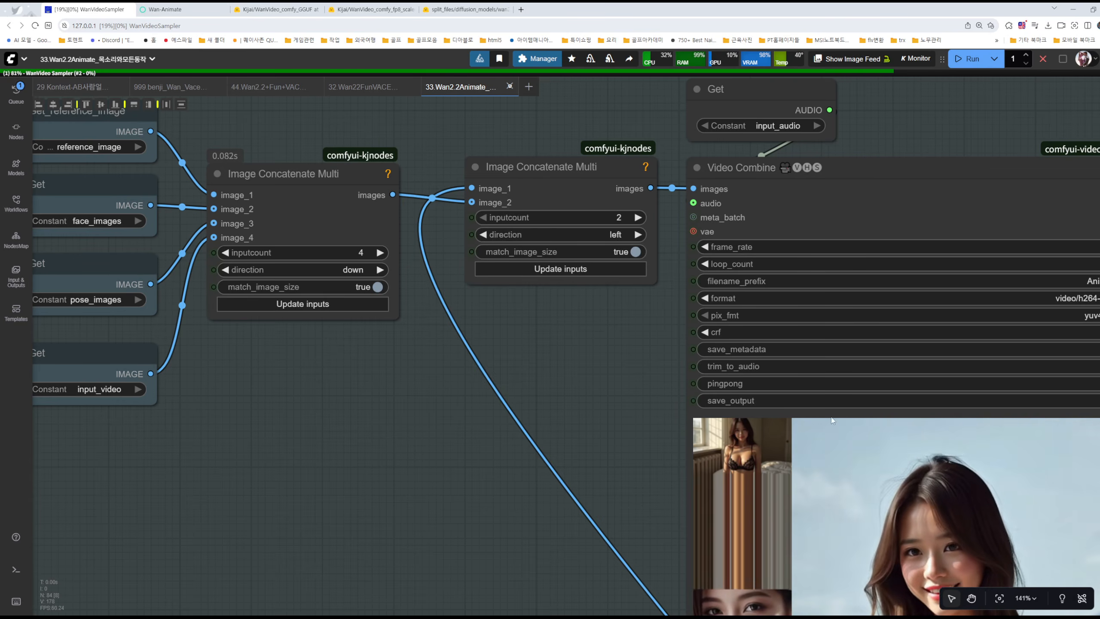
- Inspect the input_audio Get node and its link to the Video Combine node in the Image Con group
left_click_drag(651, 347, 610, 428)
left_click(721, 185)
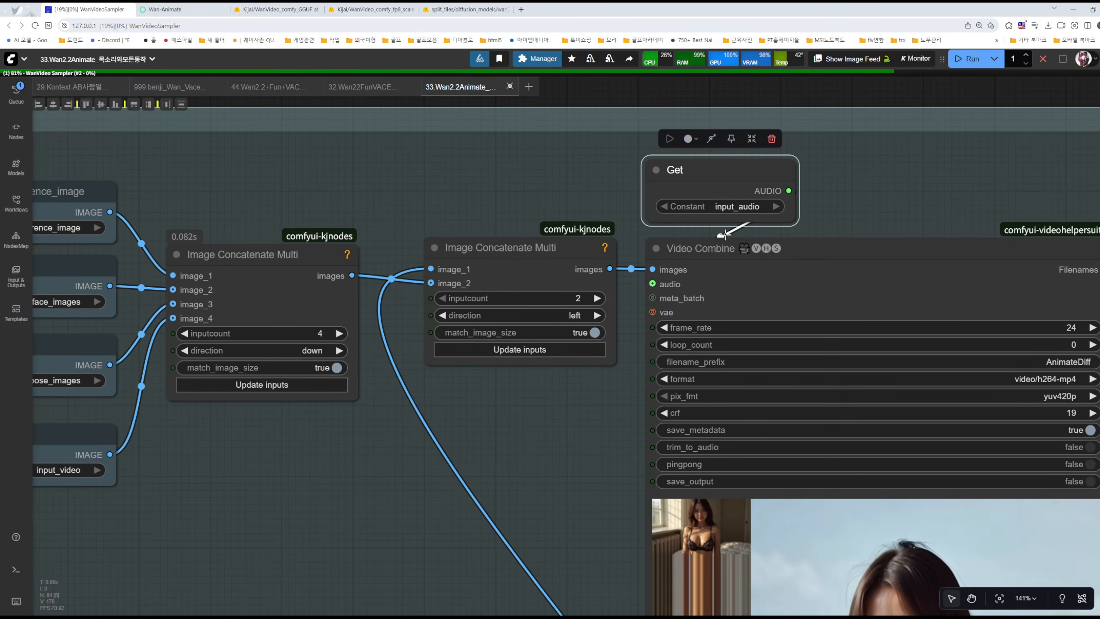
scroll(604, 446, "down", 3)
left_click_drag(604, 447, 593, 330)
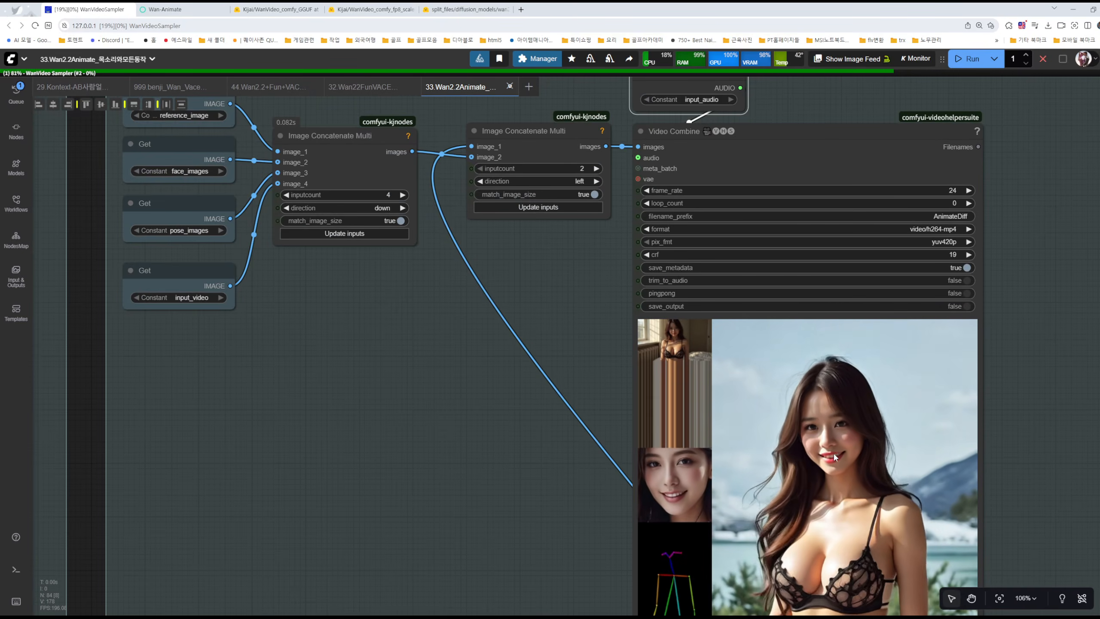
- Check the full combined video preview and view the overall layout of the workflow groups
scroll(861, 449, "down", 2)
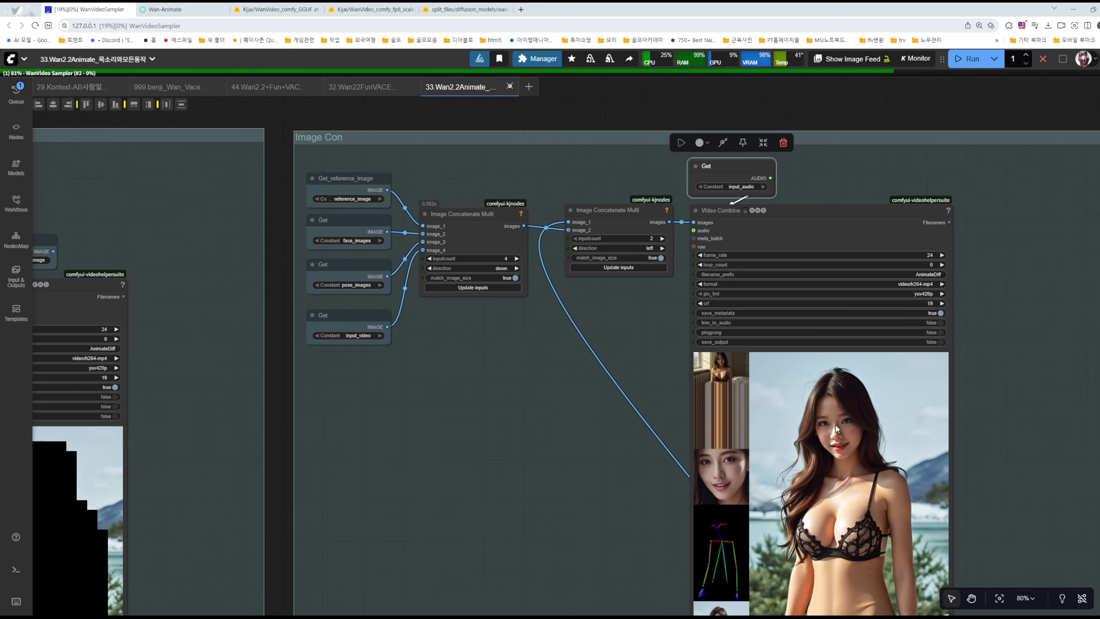
left_click_drag(621, 466, 584, 246)
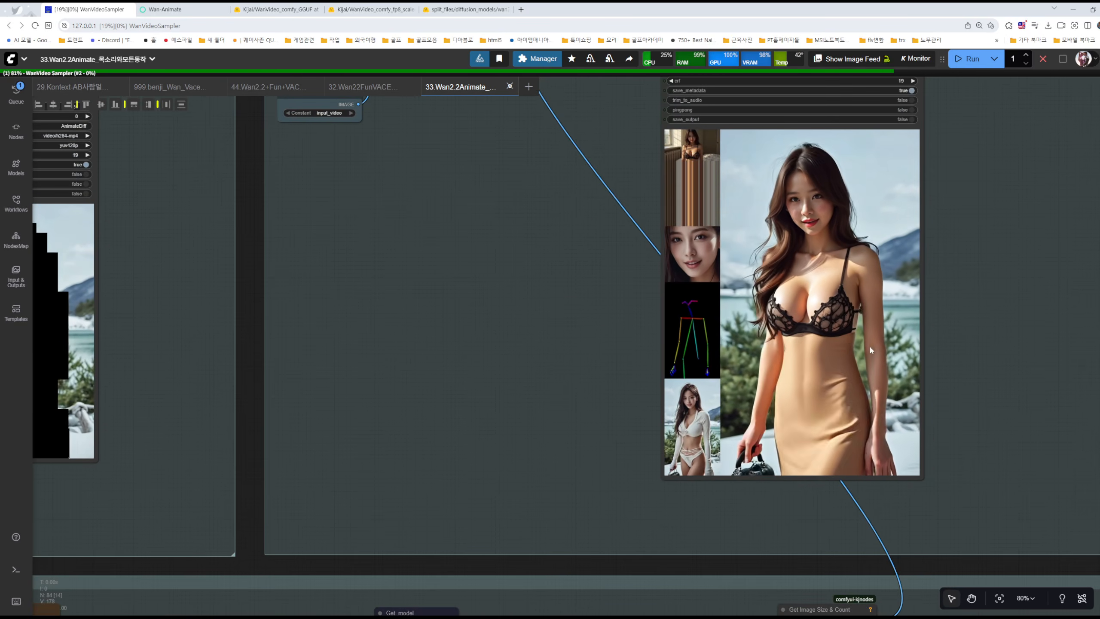
scroll(869, 345, "down", 9)
left_click_drag(725, 372, 823, 145)
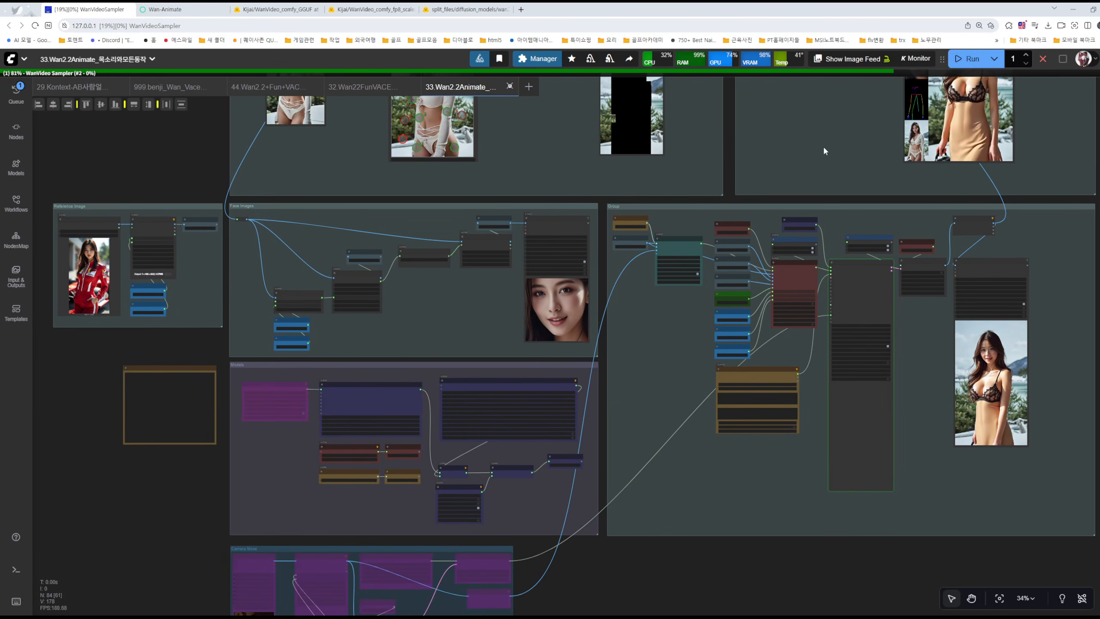
left_click_drag(635, 361, 784, 345)
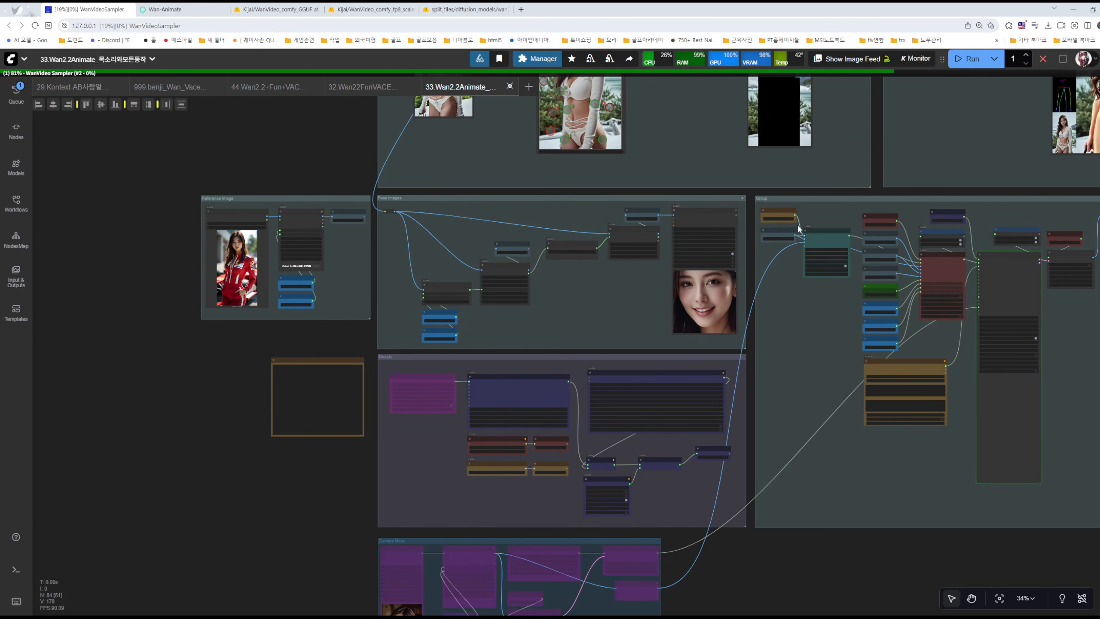
- Inspect the Load Video node's force_rate and frame settings in the Image Masking group
scroll(674, 277, "up", 5)
left_click_drag(649, 252, 633, 294)
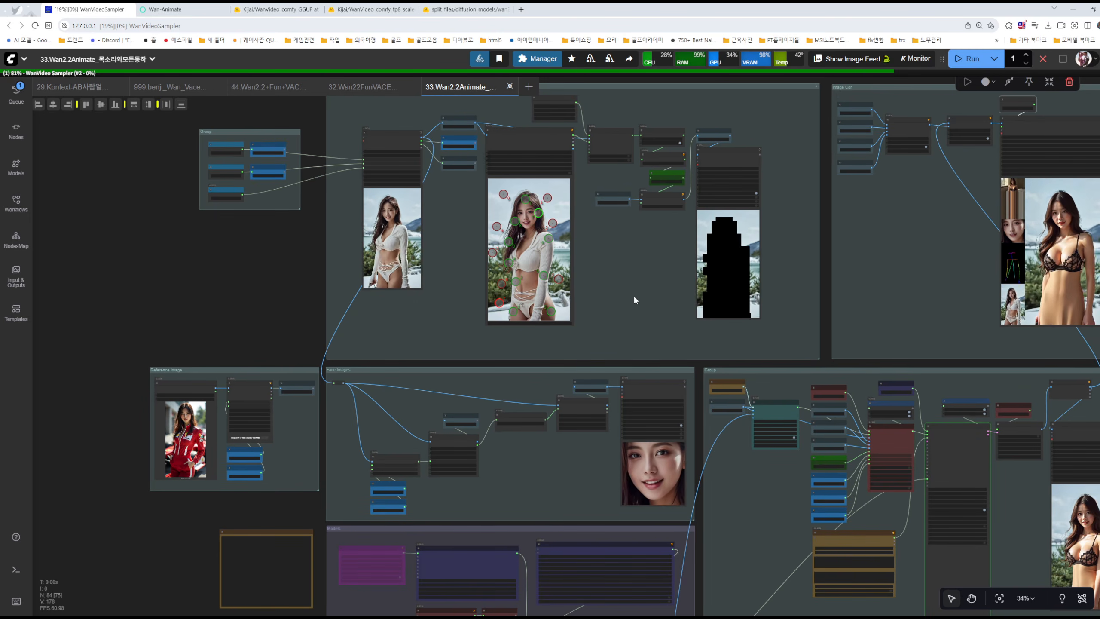
scroll(267, 257, "up", 5)
scroll(376, 271, "up", 8)
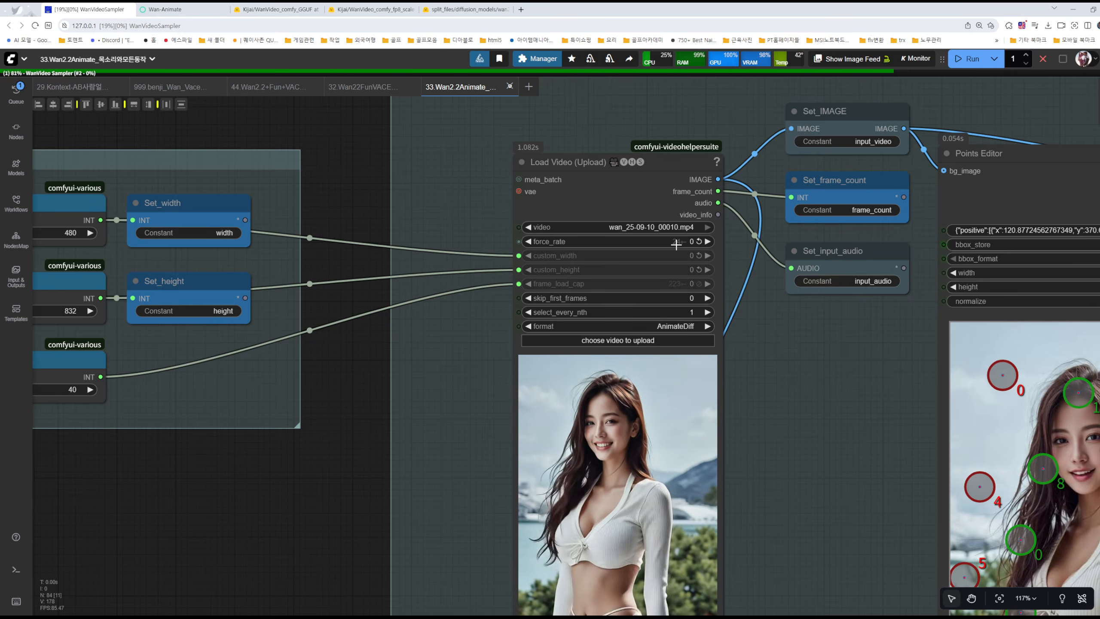
left_click_drag(755, 353, 580, 397)
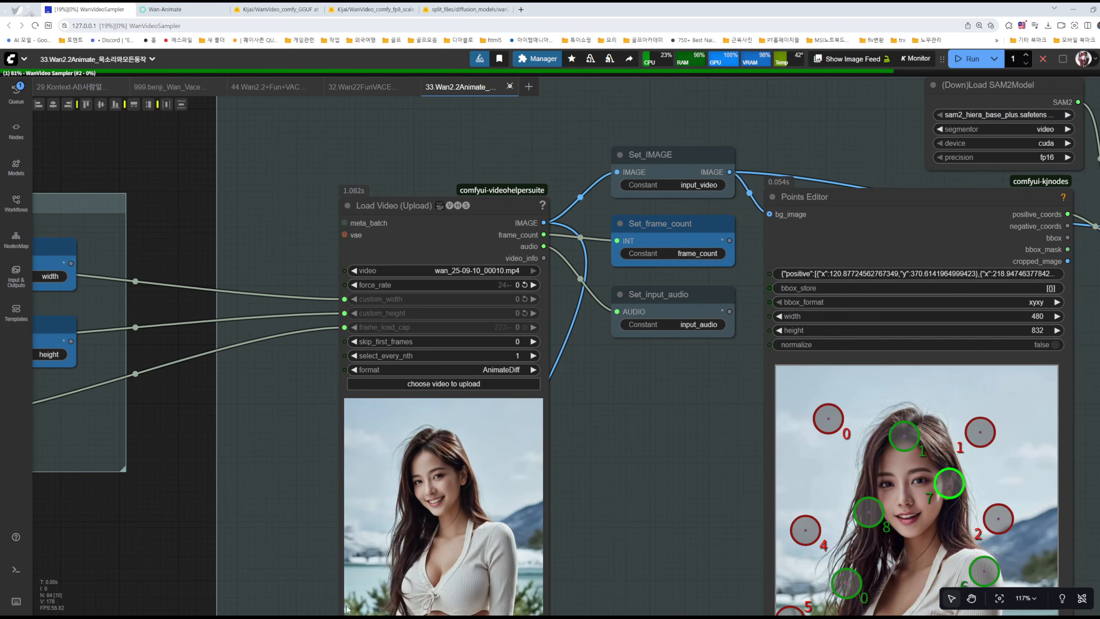
- Calculate 16 × 3 in the calculator, close it, and check the frame node feeding the Load Video node
key("XF86Calculator")
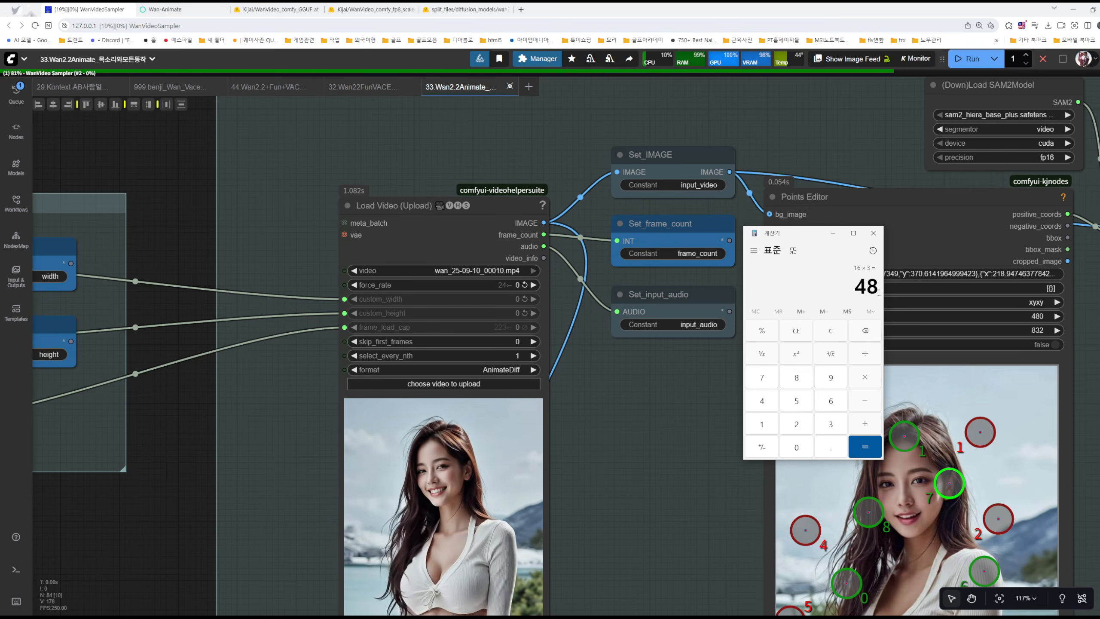
left_click_drag(874, 290, 824, 291)
left_click(873, 234)
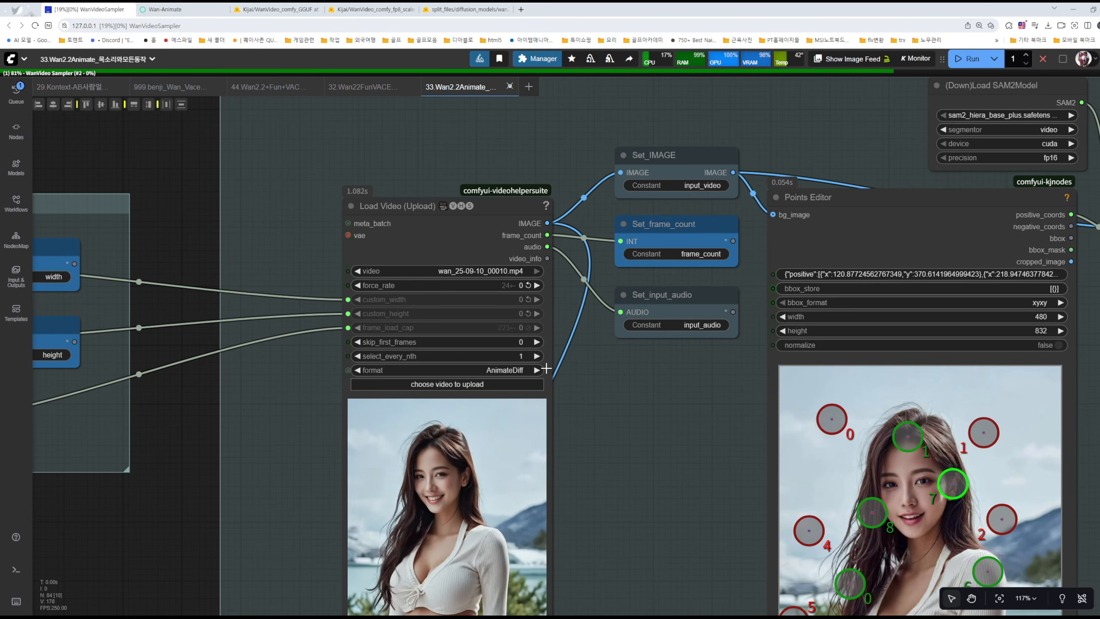
left_click_drag(305, 396, 531, 365)
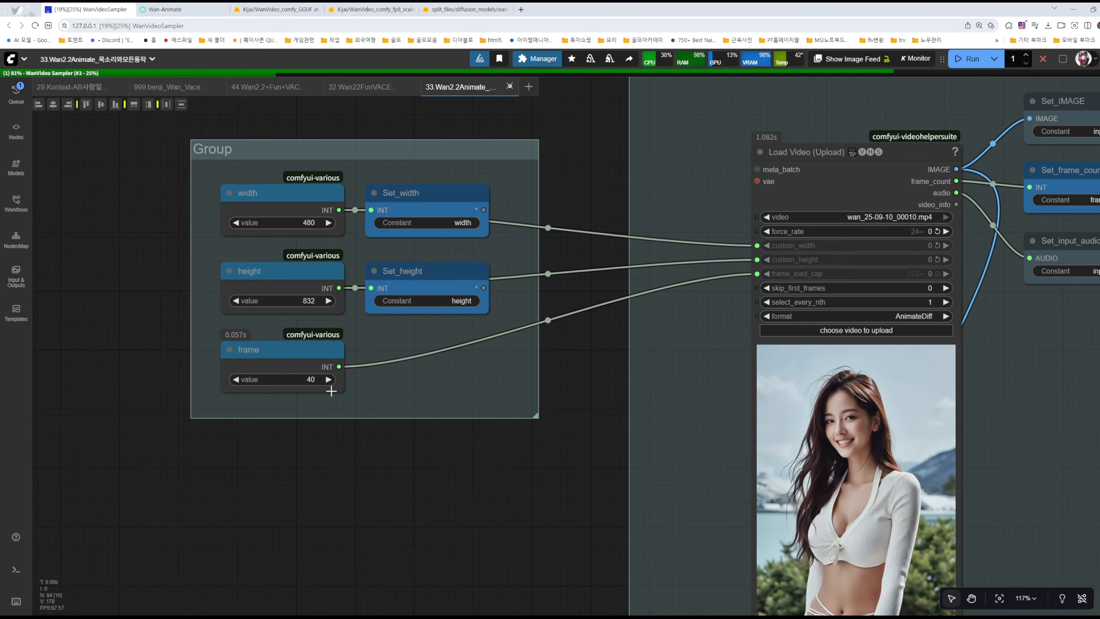
left_click_drag(680, 375, 327, 327)
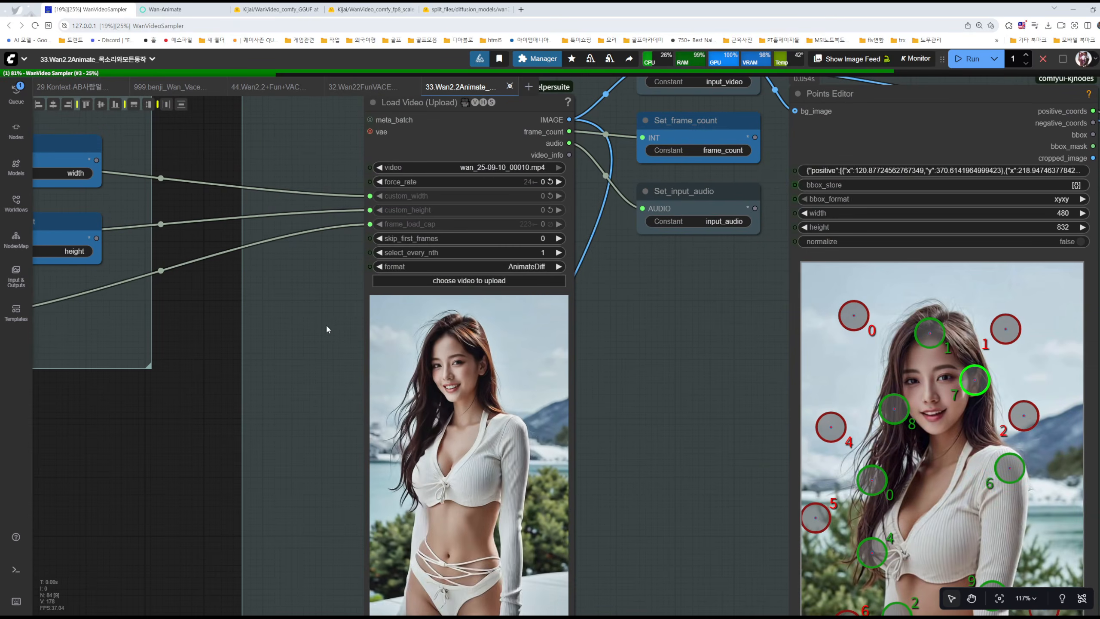
- Paste a RIFE VFI frame interpolation node above the Image Con group and check its multiplier setting
scroll(651, 331, "down", 4)
scroll(652, 338, "down", 2)
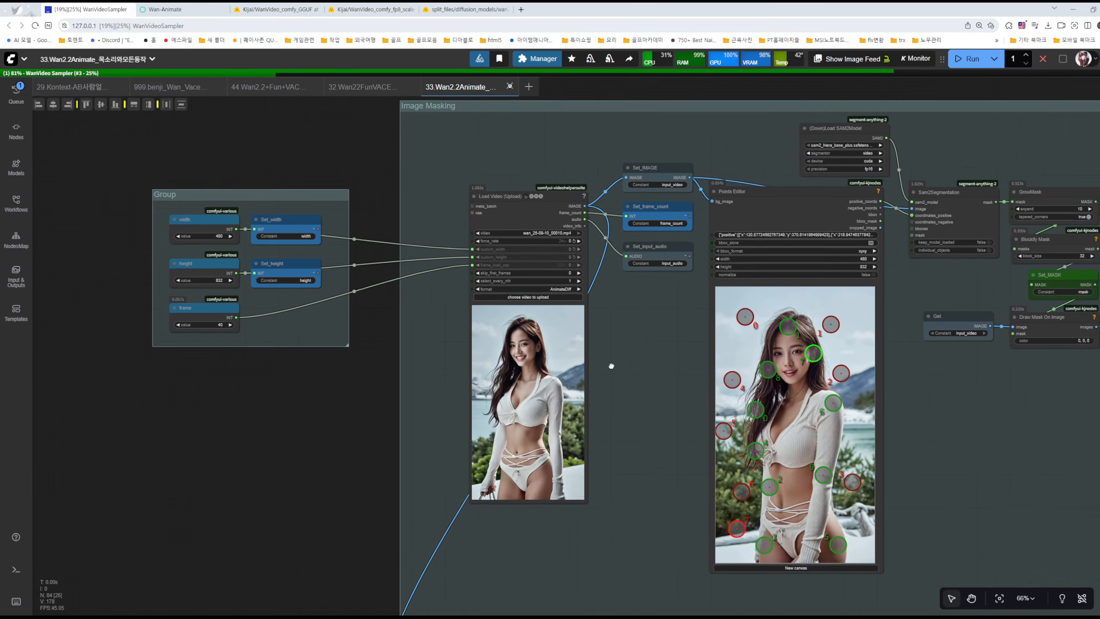
left_click_drag(609, 366, 292, 353)
left_click_drag(744, 402, 494, 433)
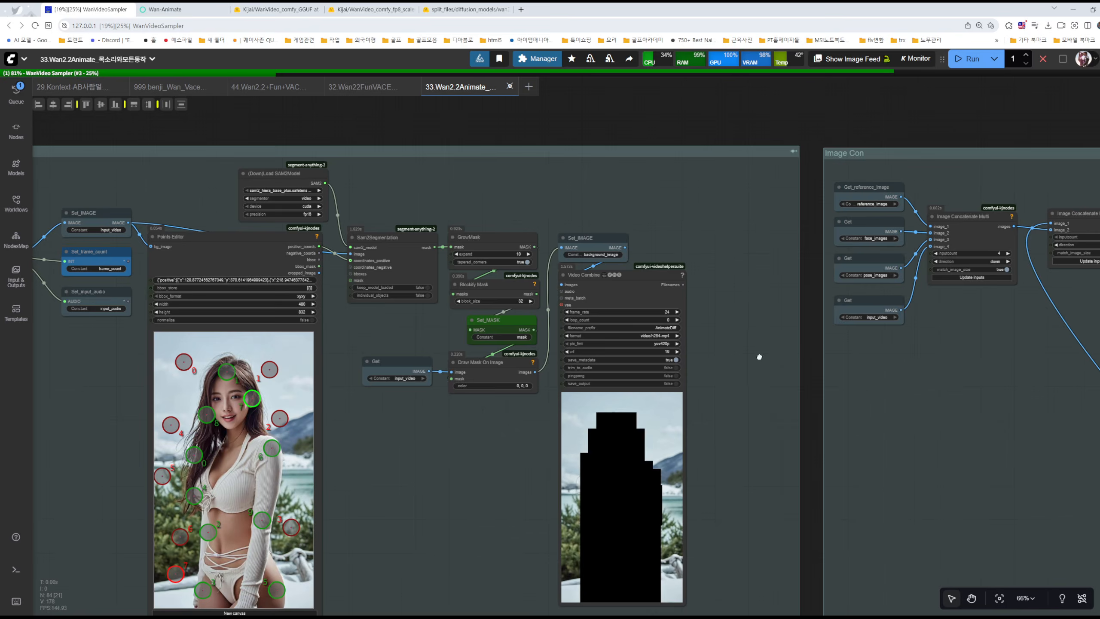
left_click_drag(900, 367, 771, 450)
key("ctrl+v")
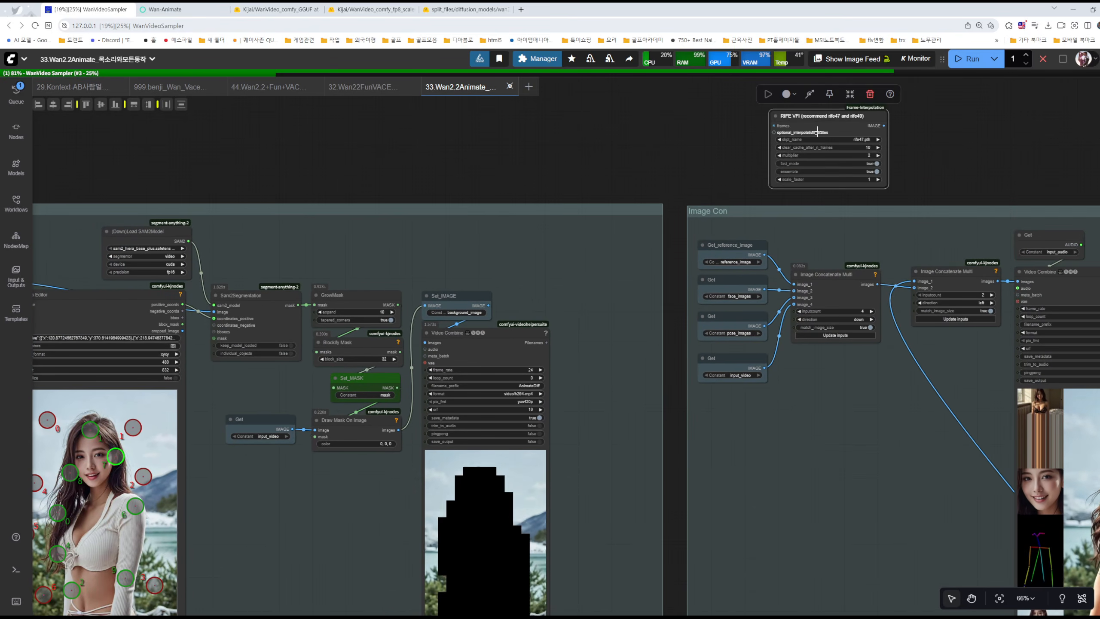
scroll(818, 122, "up", 4)
left_click_drag(956, 184, 912, 293)
scroll(674, 224, "up", 9)
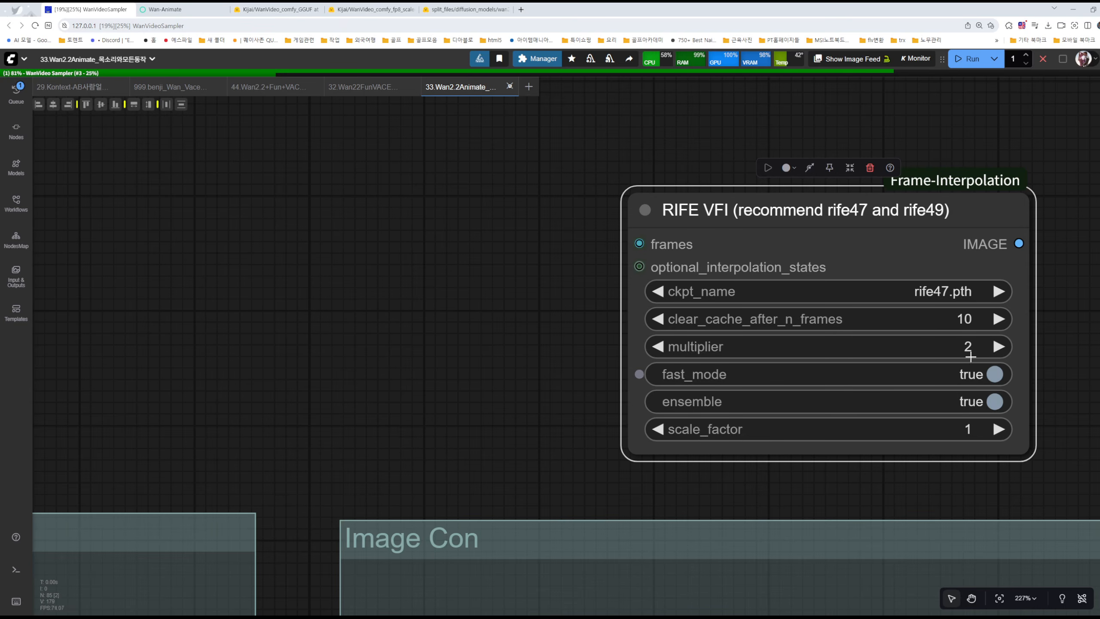
scroll(542, 324, "down", 4)
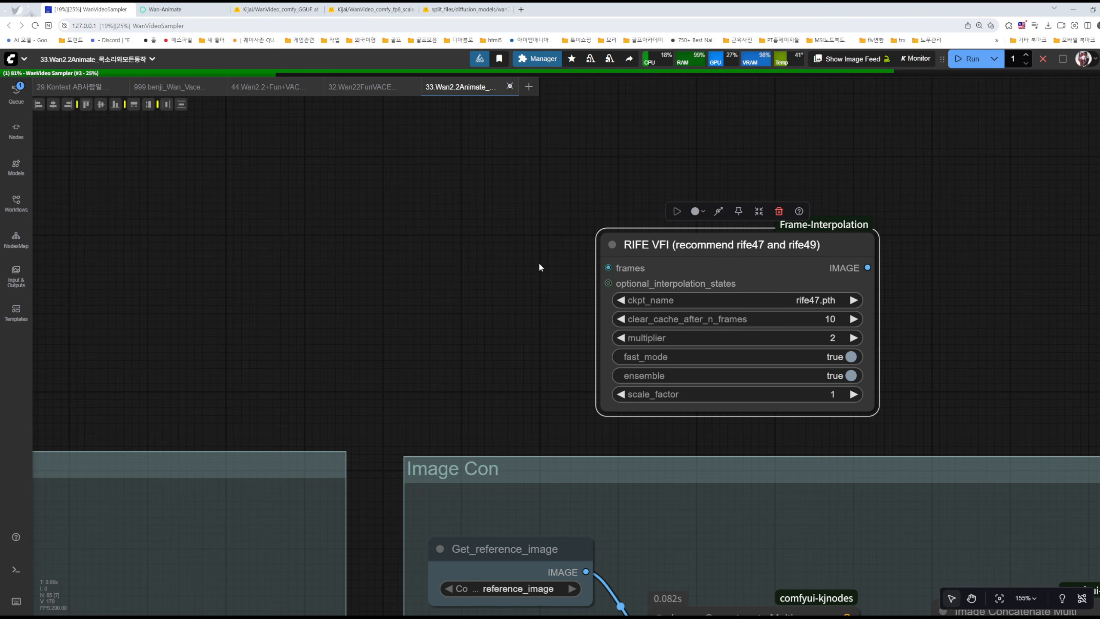
scroll(741, 301, "down", 7)
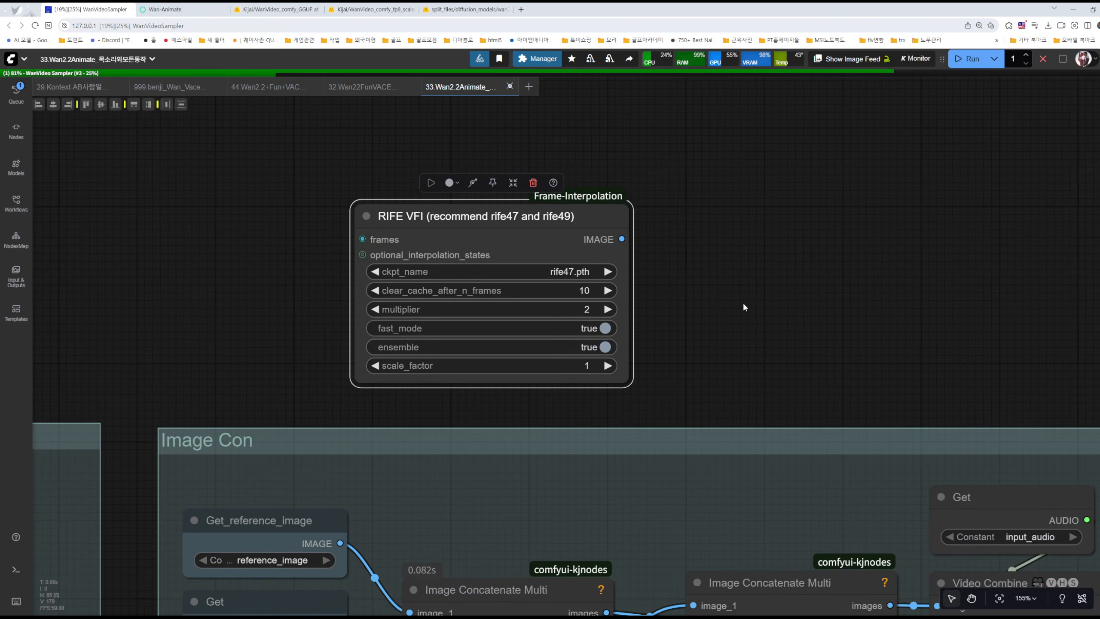
- Move the RIFE VFI node into the Image Con group, beside the Video Combine node
left_click_drag(776, 308, 644, 248)
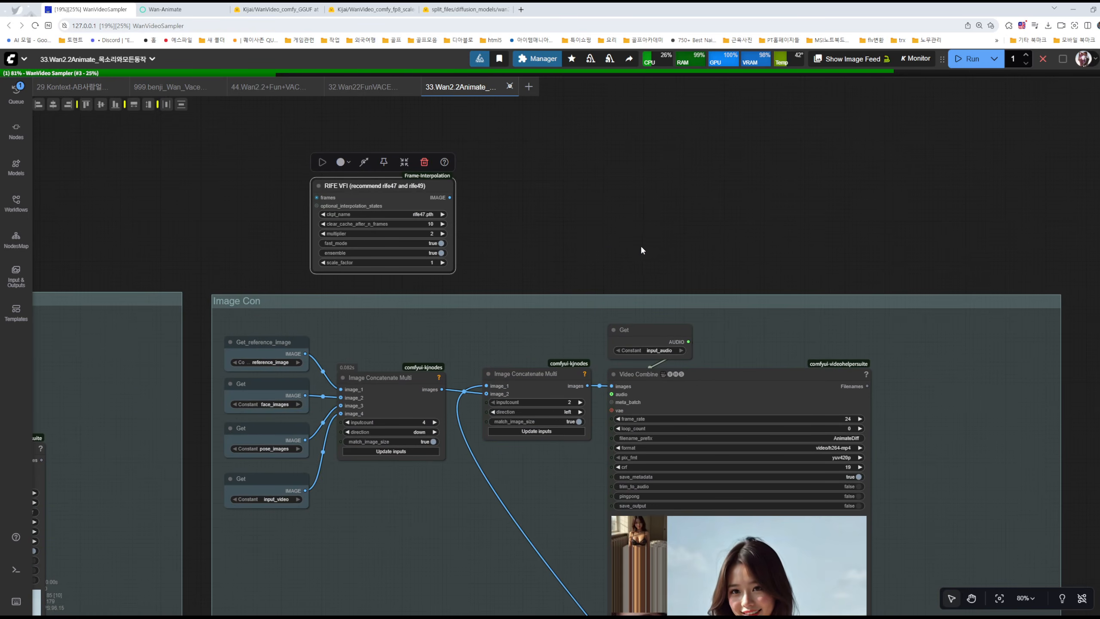
left_click_drag(423, 187, 885, 184)
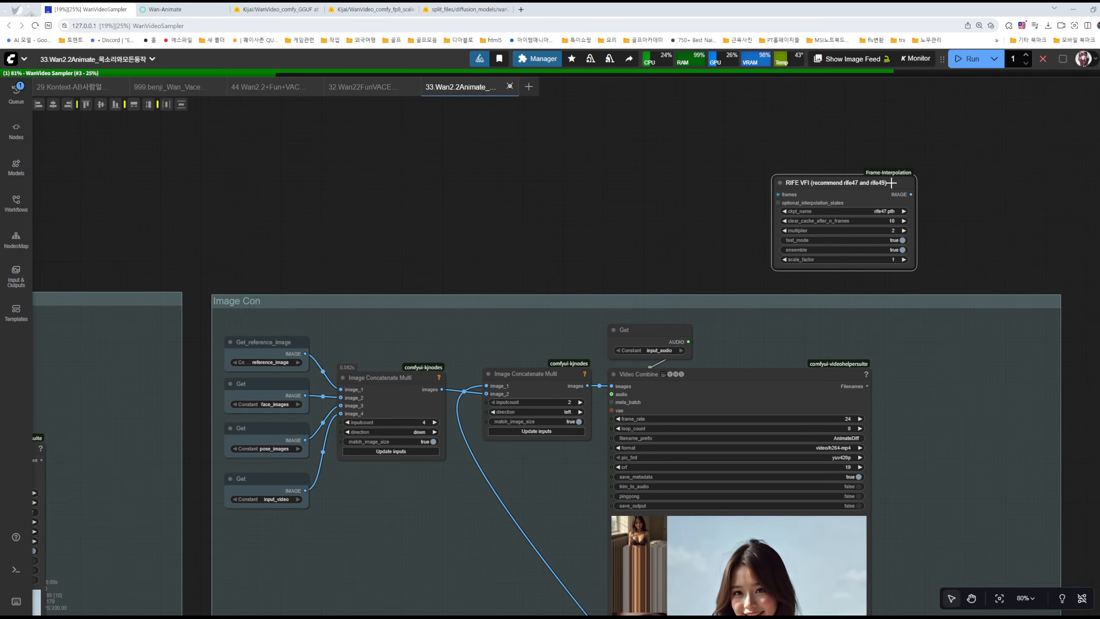
left_click_drag(986, 218, 821, 182)
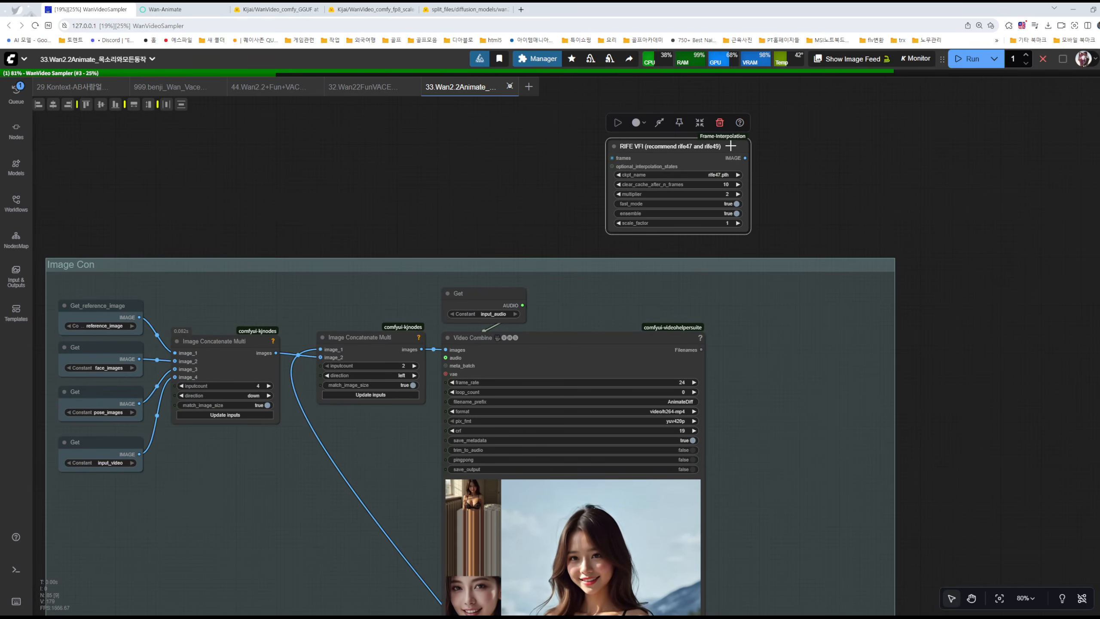
left_click_drag(731, 146, 1038, 316)
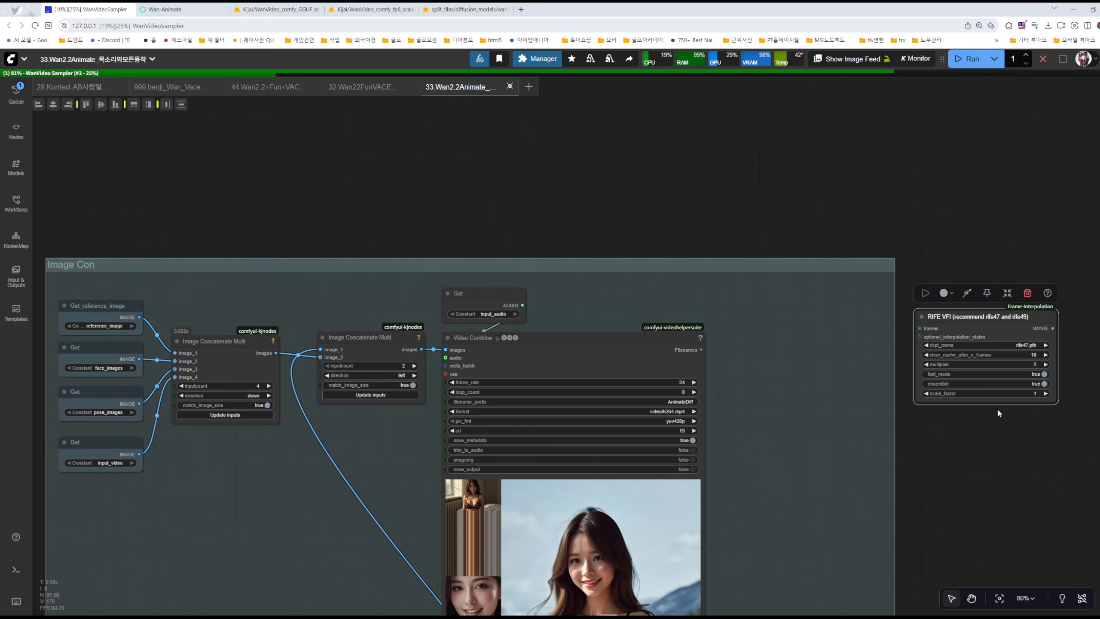
scroll(887, 323, "down", 4)
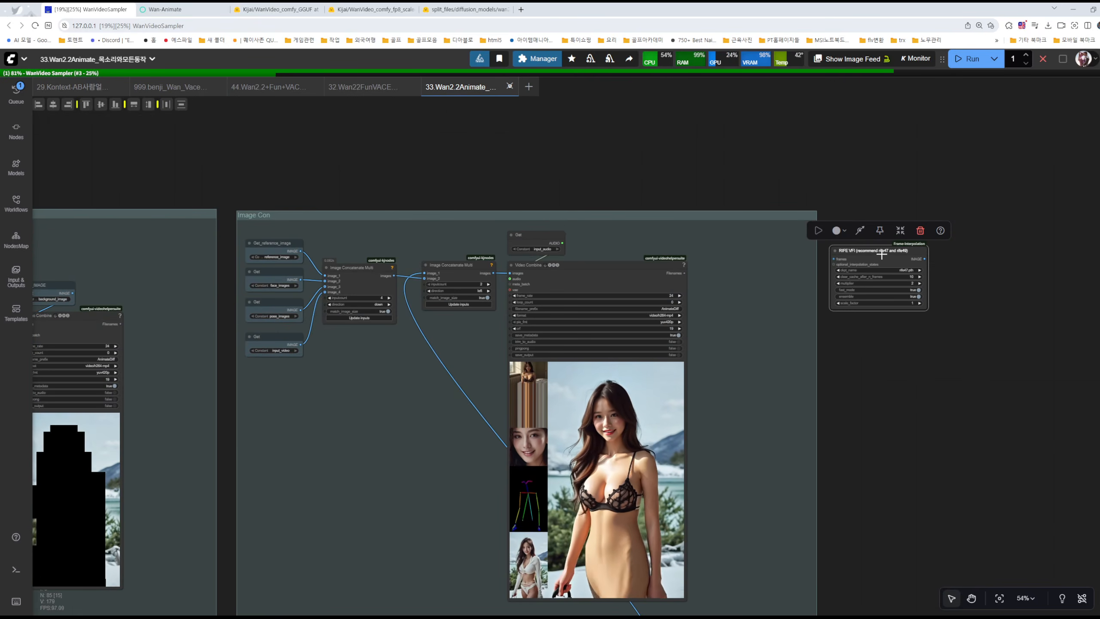
left_click_drag(877, 253, 754, 272)
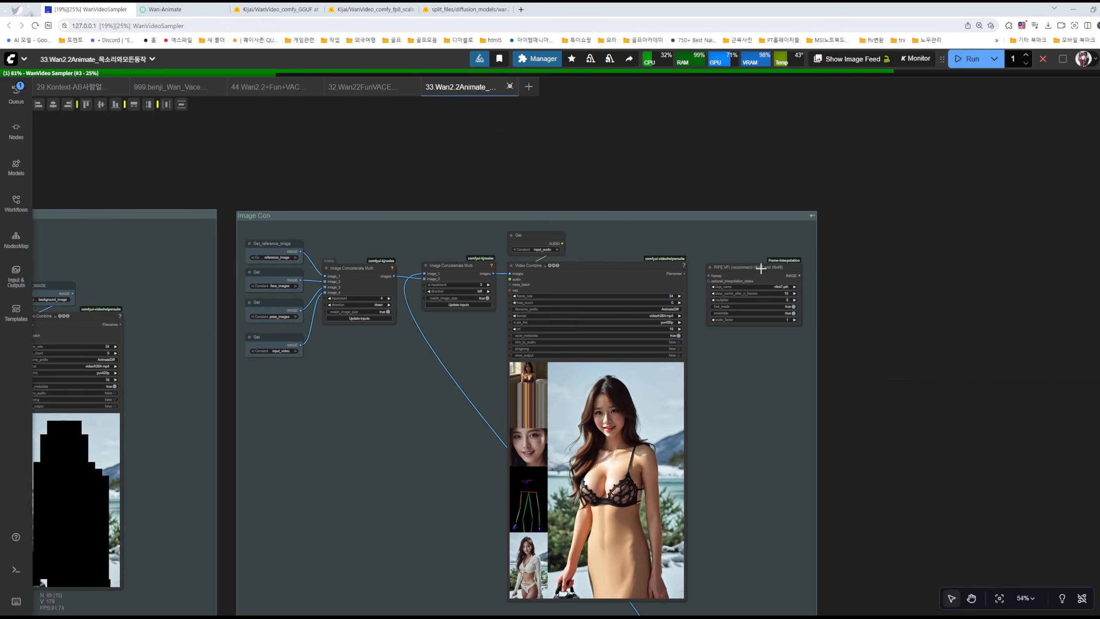
- Bypass the RIFE VFI node and re-enable it
key("ctrl+b")
left_click(867, 296)
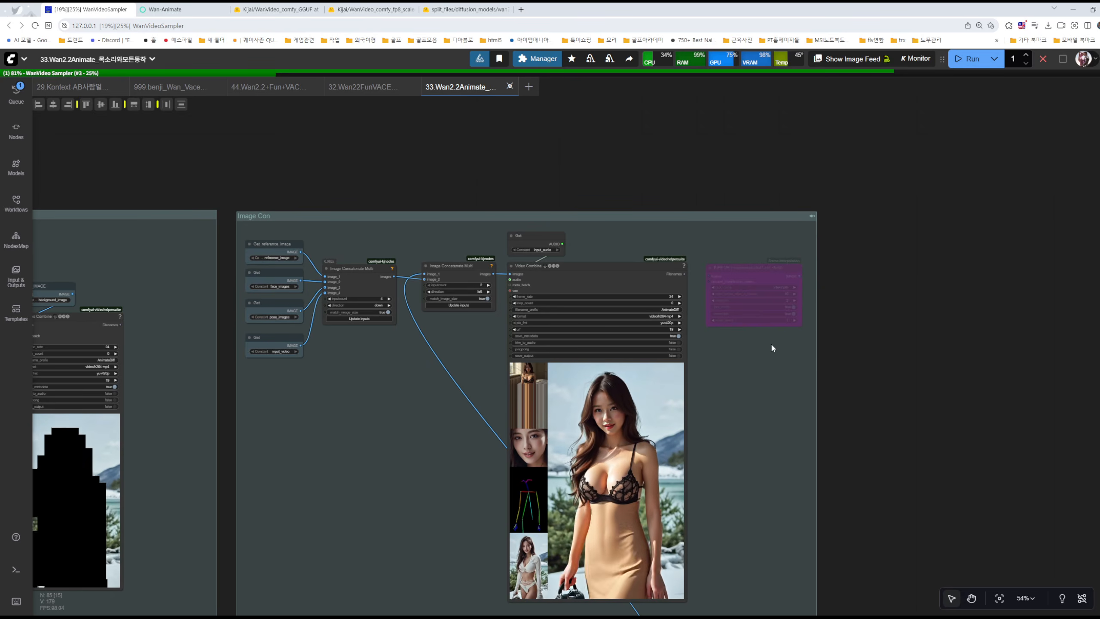
left_click(770, 269)
key("ctrl+b")
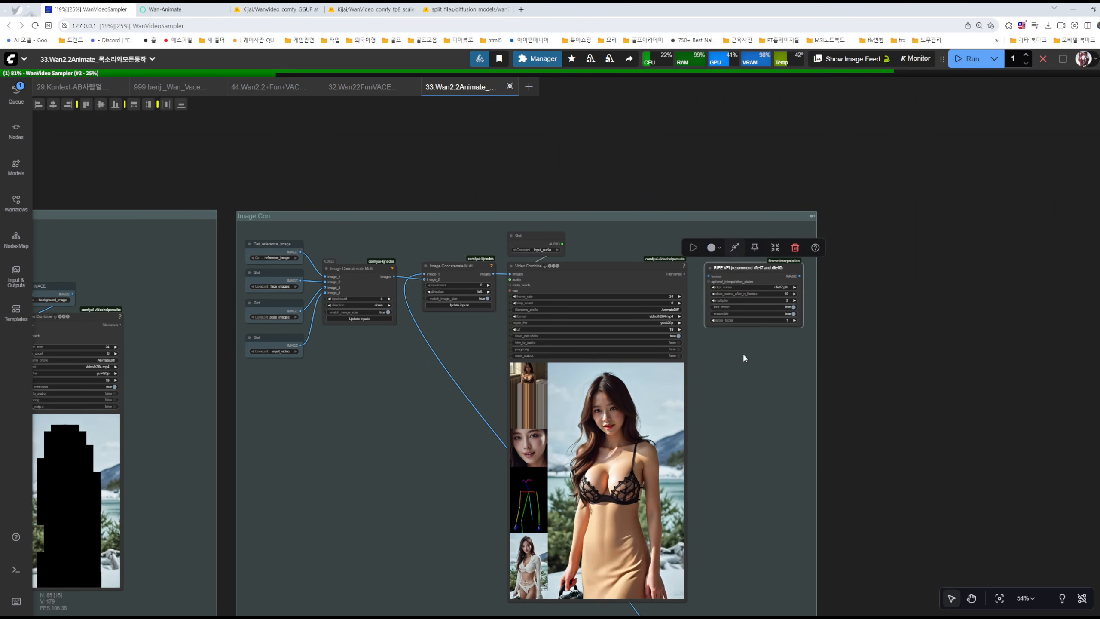
- Link the second Image Concatenate Multi node's images output to the RIFE VFI frames input and pull out a link from its IMAGE output
left_click_drag(742, 353, 826, 378)
scroll(711, 336, "up", 9)
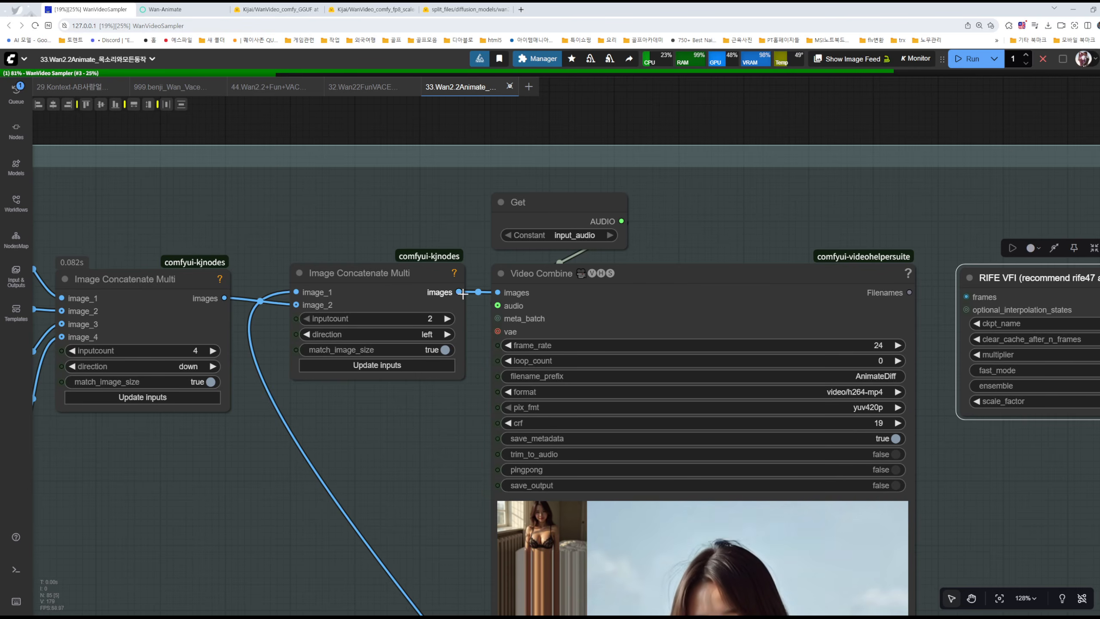
left_click_drag(458, 292, 966, 296)
left_click_drag(899, 195, 608, 159)
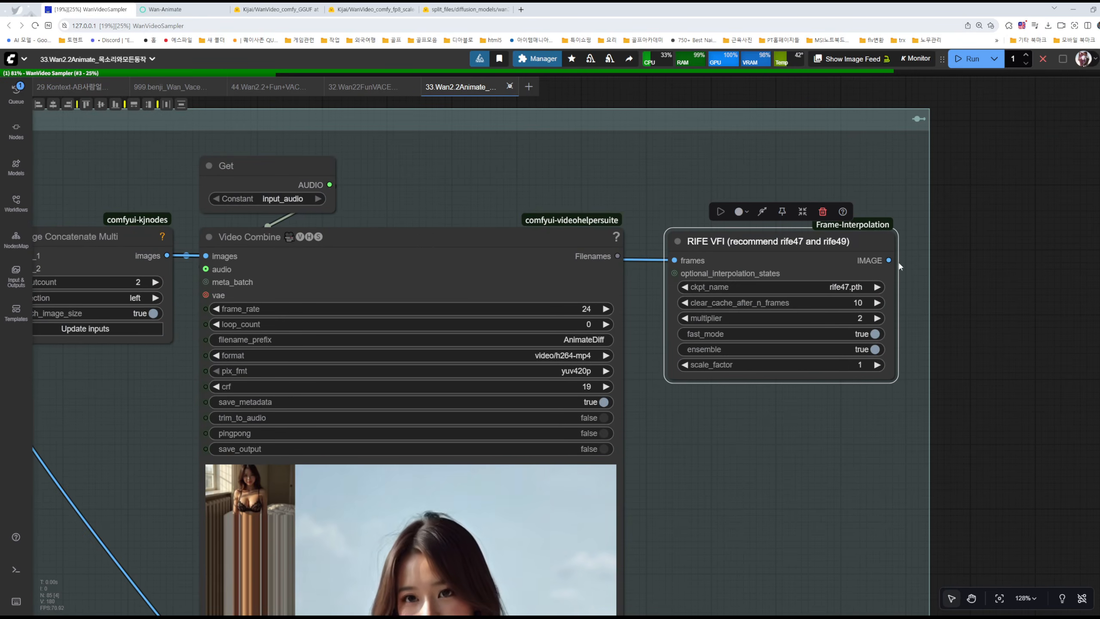
left_click_drag(889, 260, 1034, 263)
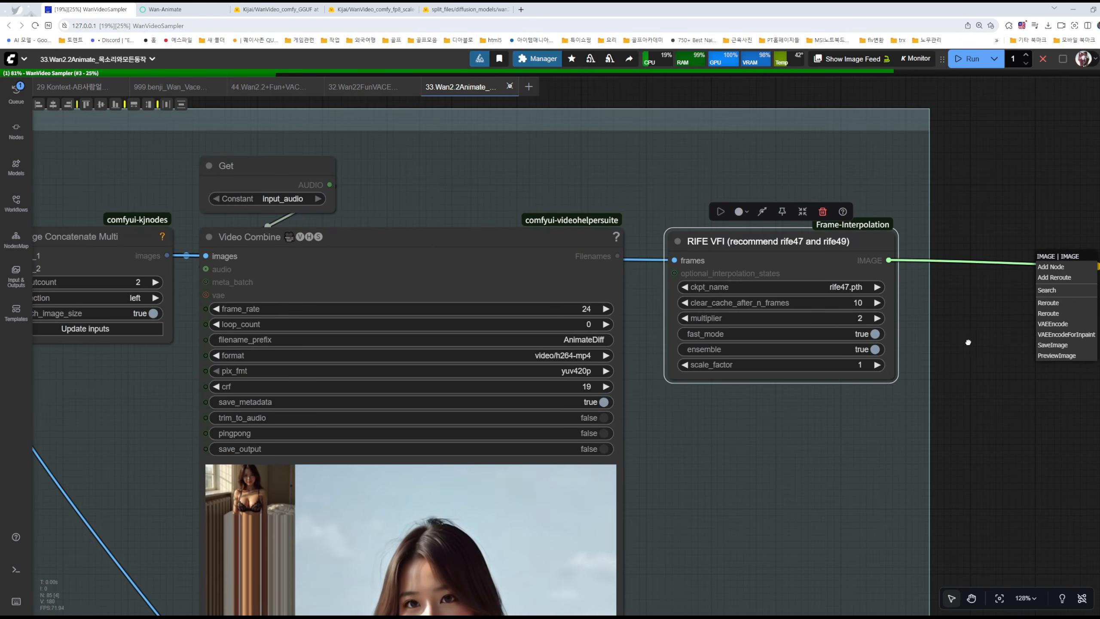
left_click_drag(995, 303, 987, 309)
- Remove the link between the Image Concatenate Multi node and the RIFE VFI frames input
left_click(430, 243)
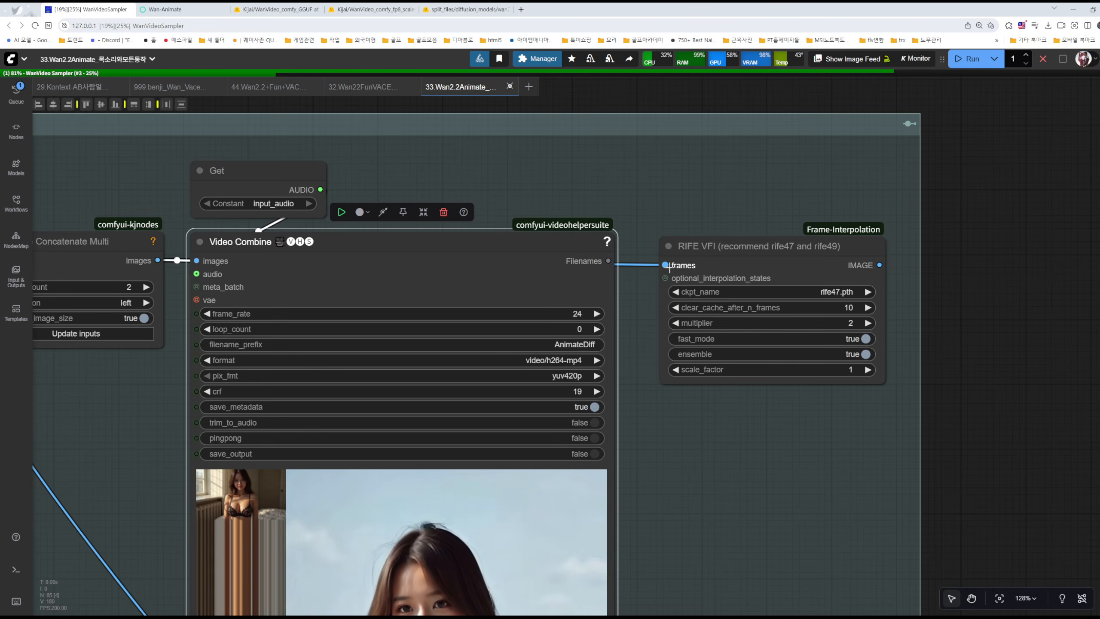
left_click_drag(157, 260, 563, 157)
left_click(681, 165)
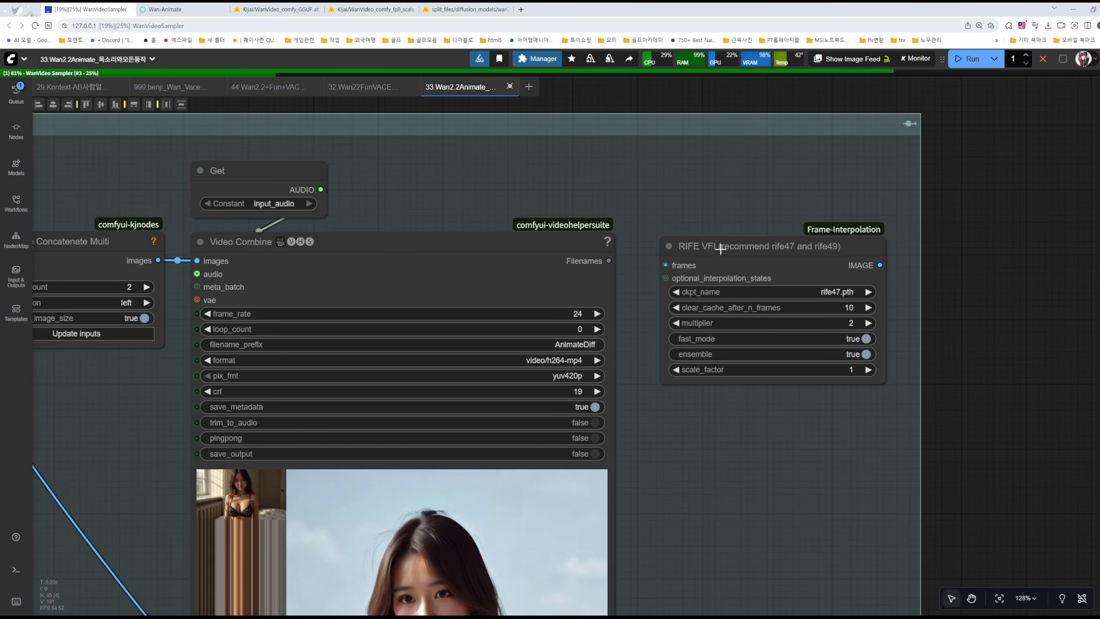
- Bypass the unconnected RIFE VFI node in the Image Con group
left_click(719, 247)
key("ctrl+b")
scroll(738, 418, "down", 6)
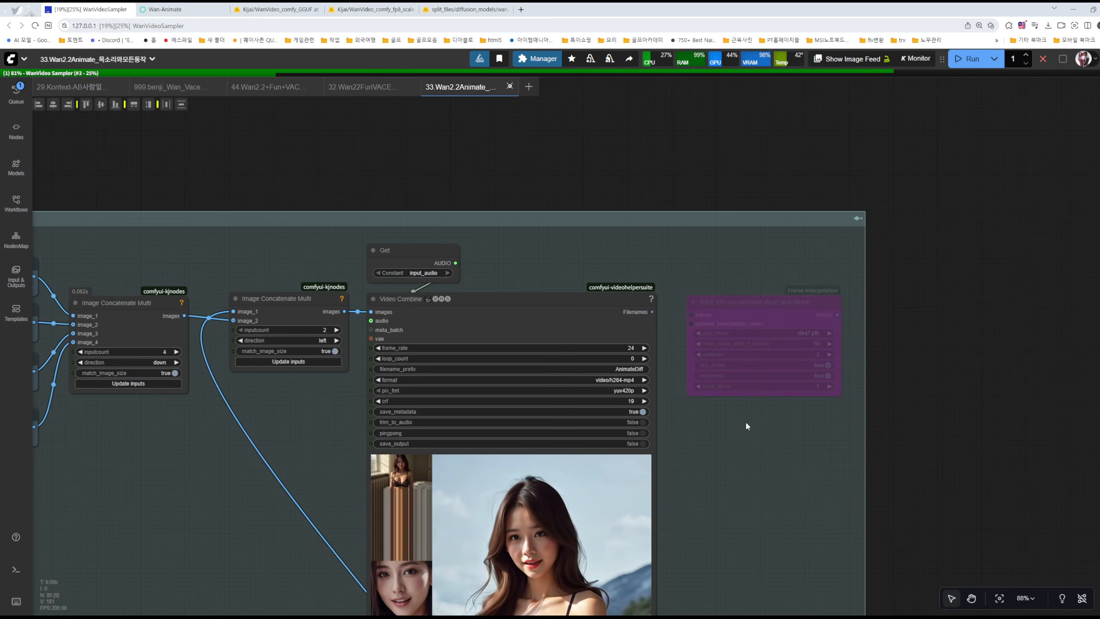
- Review the whole workflow layout and examine how the embeds, model and text inputs feed the WanVideo Sampler
left_click_drag(761, 450, 1095, 264)
scroll(990, 260, "down", 6)
scroll(979, 261, "down", 3)
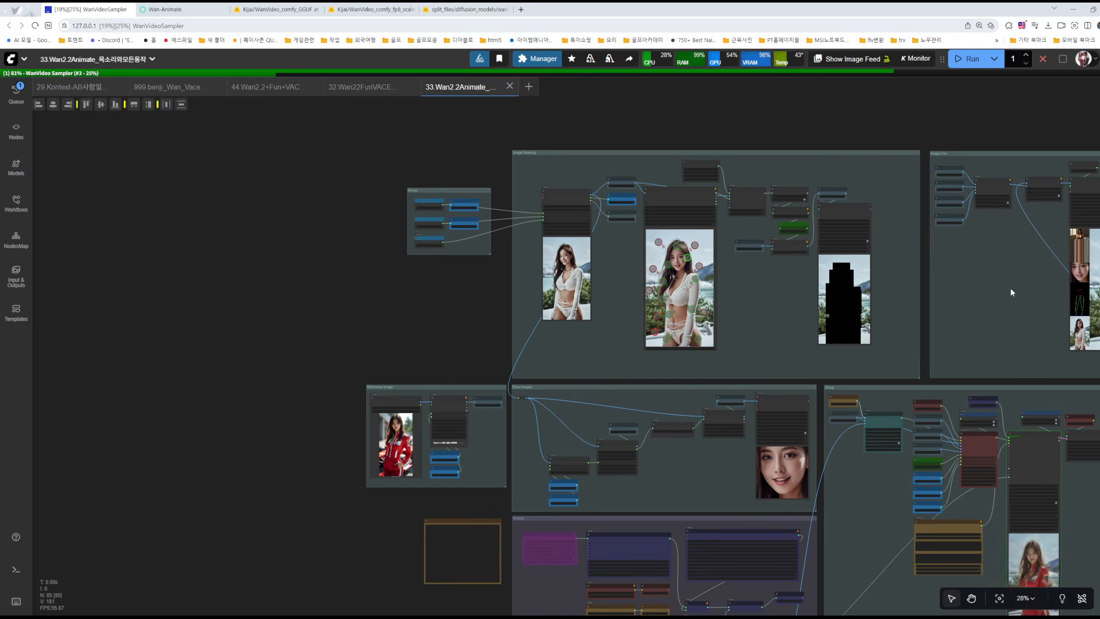
left_click_drag(844, 246, 723, 239)
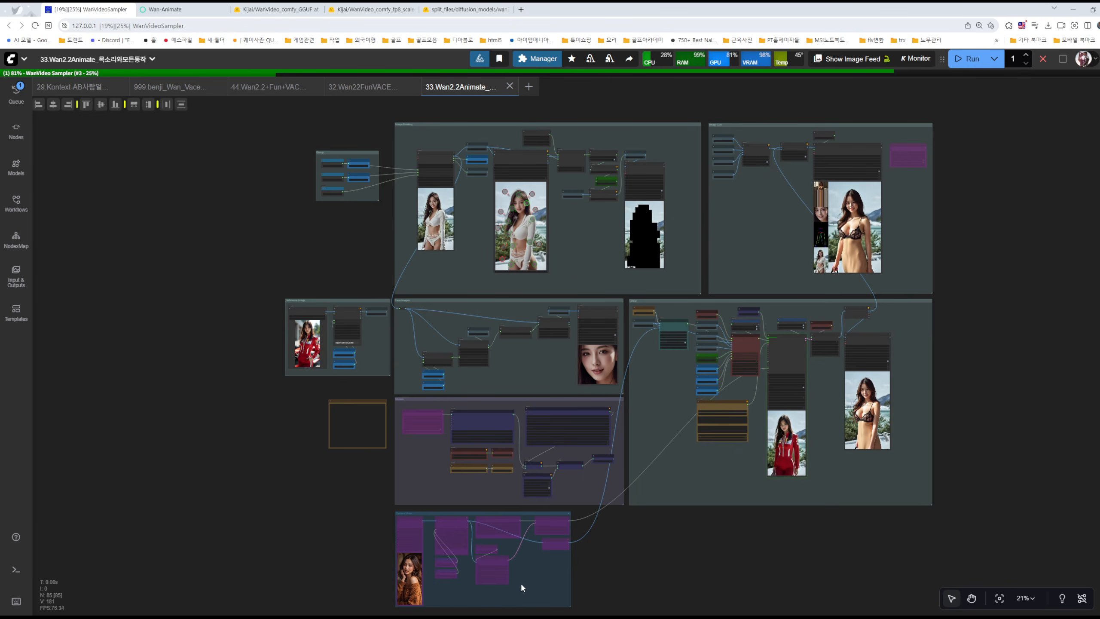
scroll(790, 347, "up", 15)
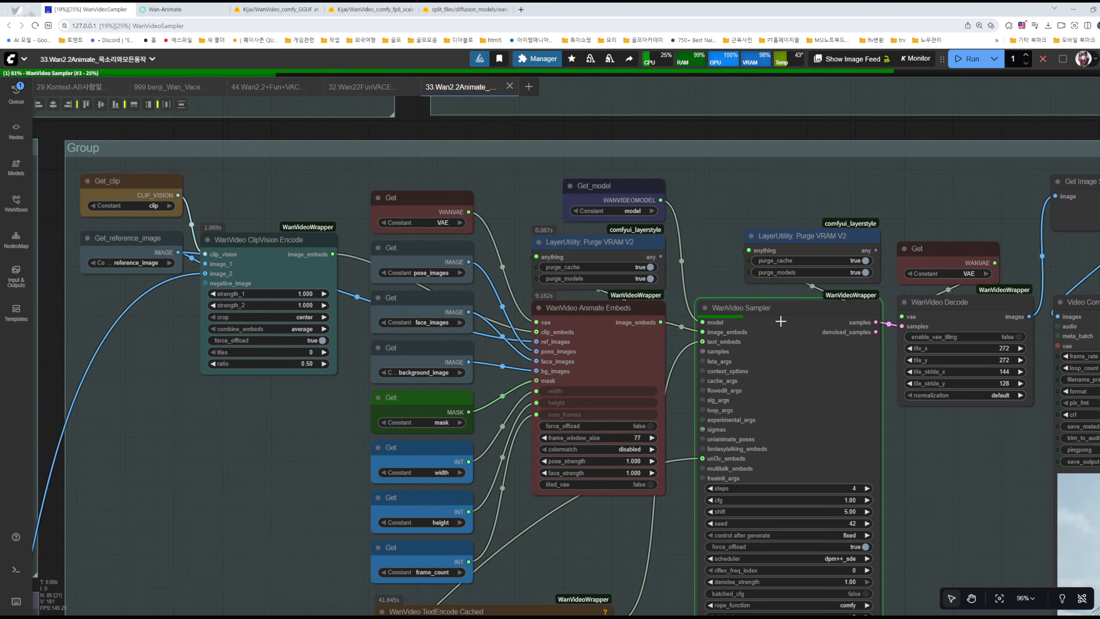
scroll(780, 321, "down", 5)
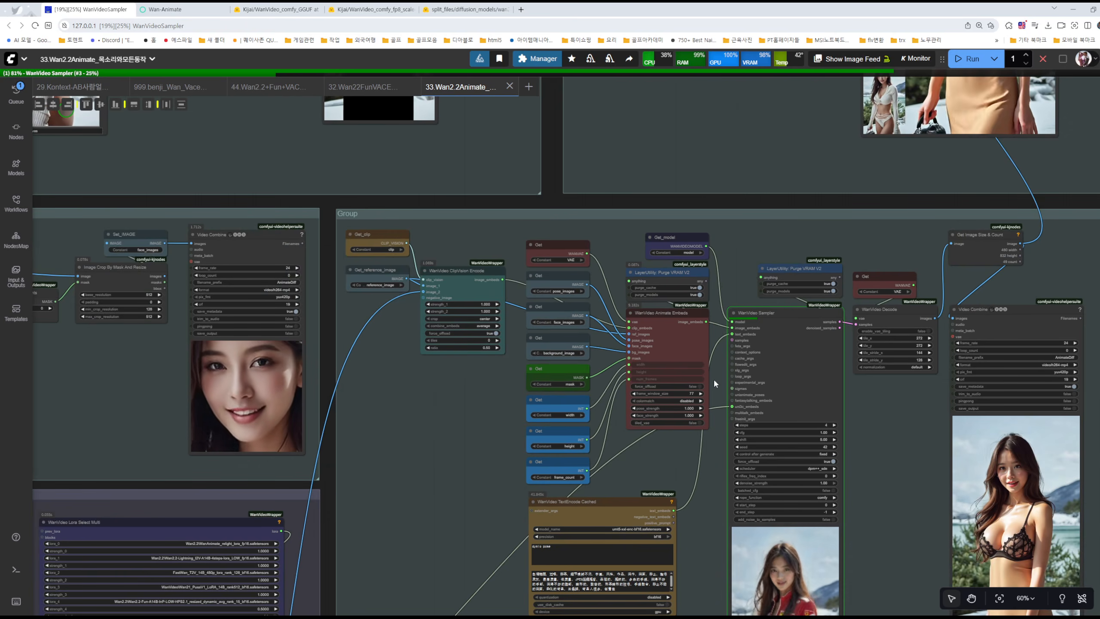
scroll(681, 343, "up", 5)
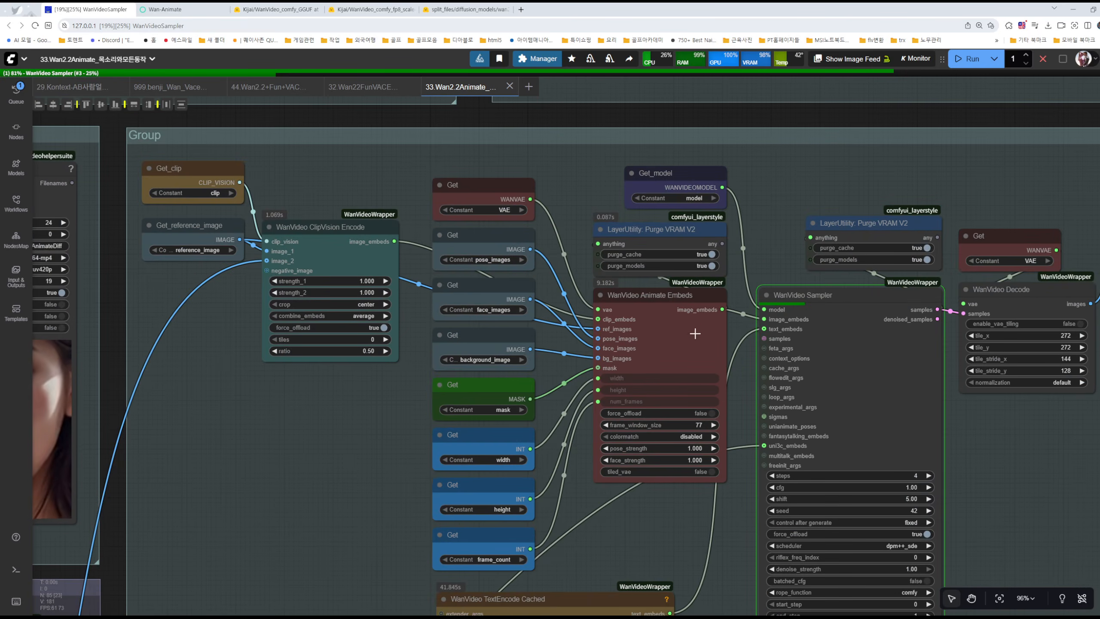
scroll(663, 304, "down", 6)
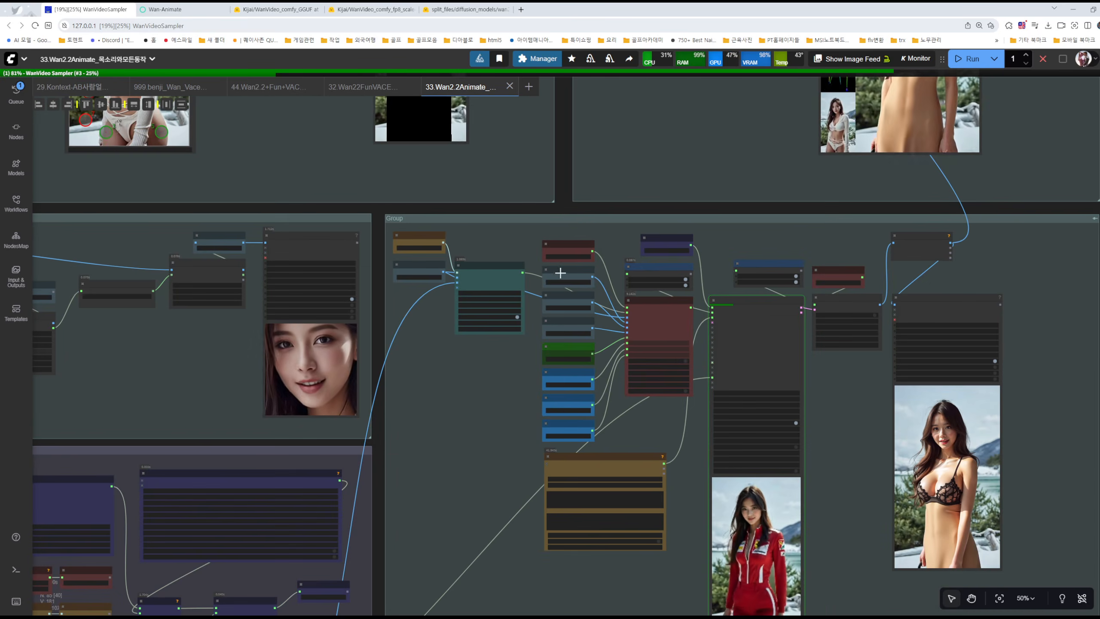
scroll(674, 304, "up", 8)
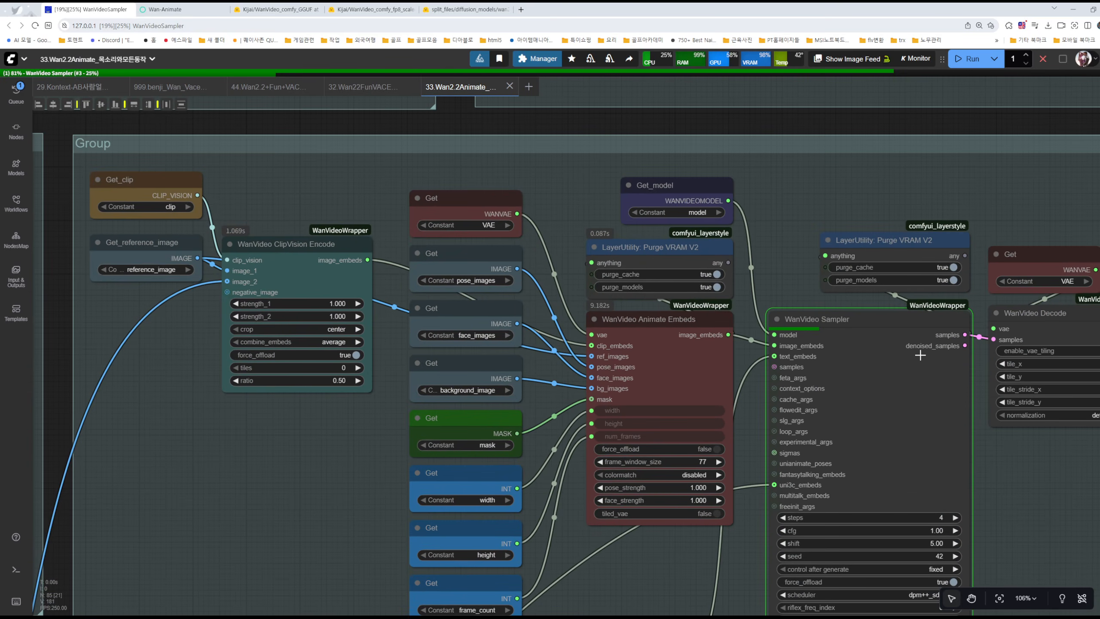
scroll(904, 345, "down", 2)
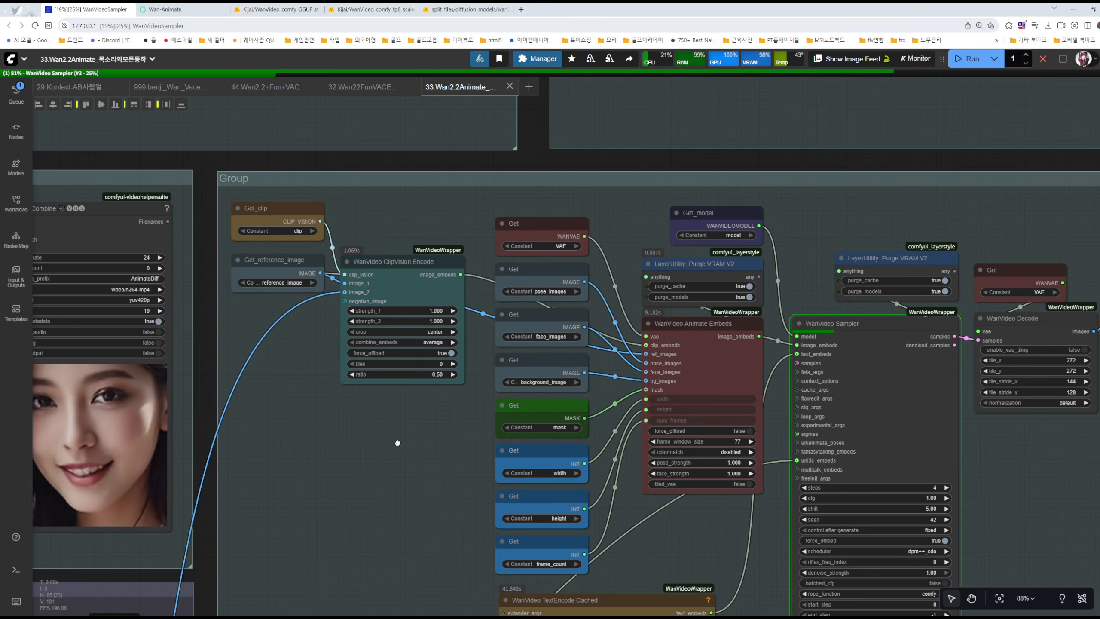
- Open the frame_window_size value of the WanVideo Animate Embeds node for inspection and close it
left_click_drag(447, 445, 261, 374)
scroll(547, 408, "up", 8)
scroll(544, 395, "down", 4)
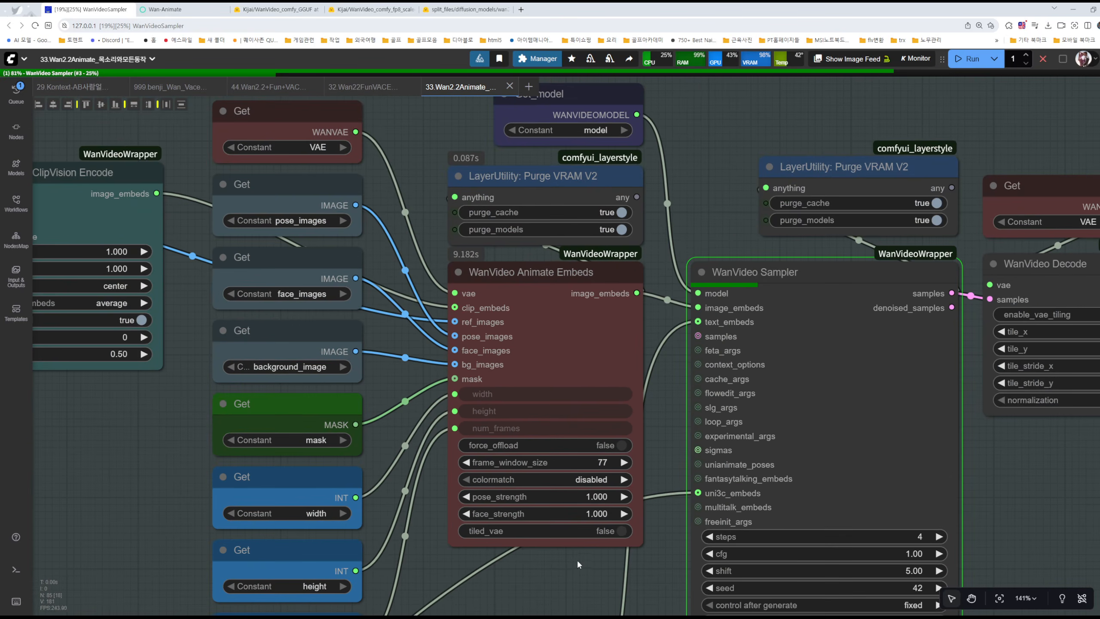
left_click(600, 462)
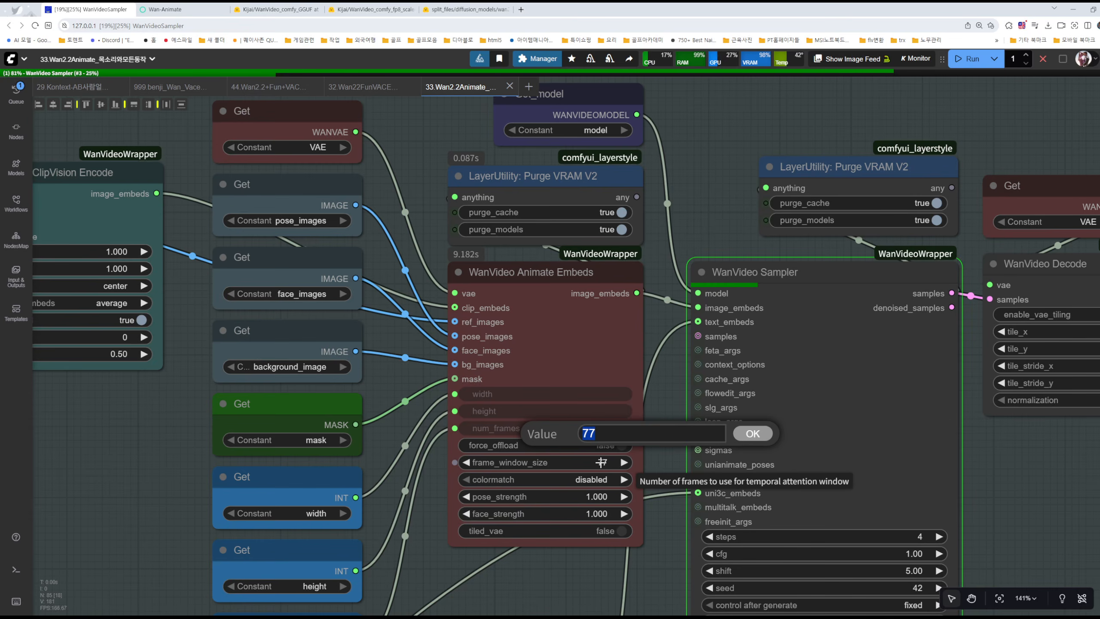
left_click(560, 586)
scroll(563, 583, "down", 5)
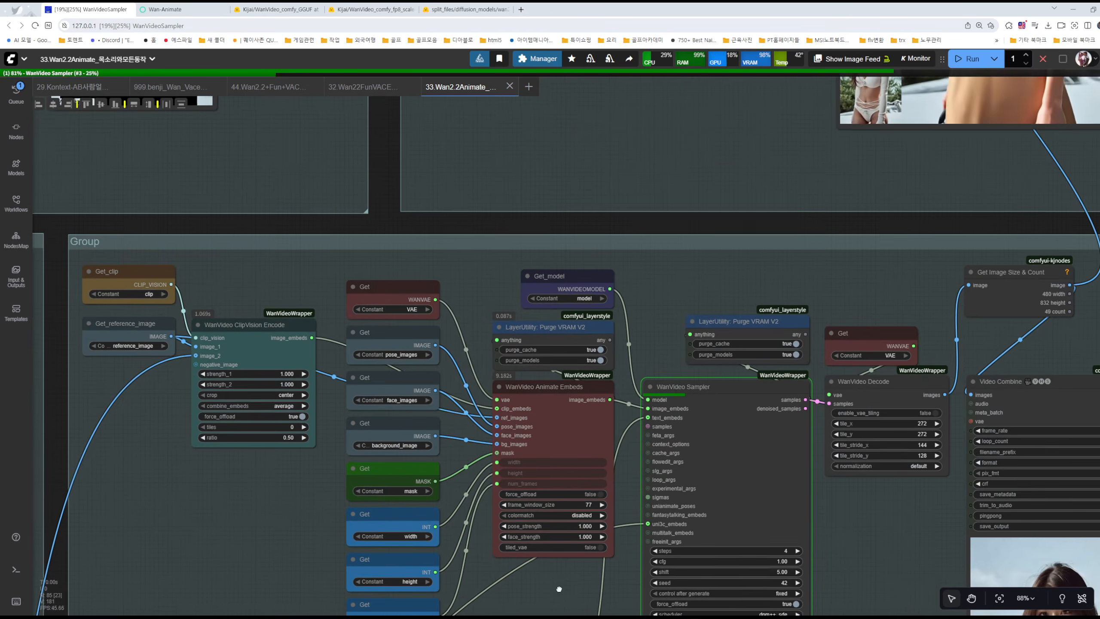
- Examine the pose_strength and face_strength settings of the WanVideo Animate Embeds node together with the neighbouring WanVideo Sampler settings
left_click_drag(559, 589, 634, 321)
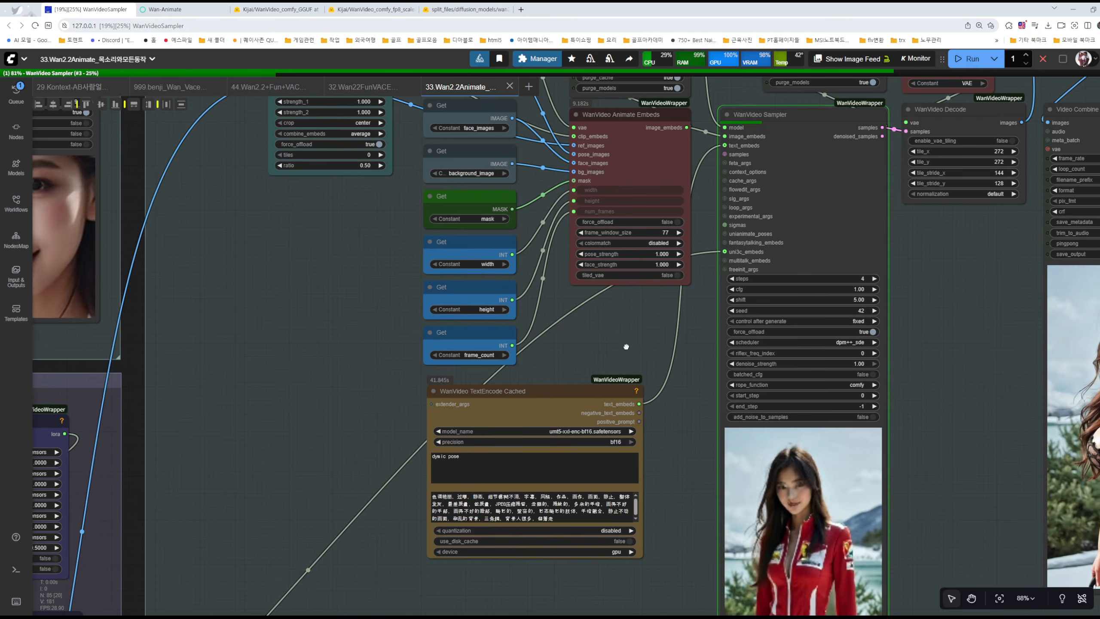
scroll(626, 347, "up", 6)
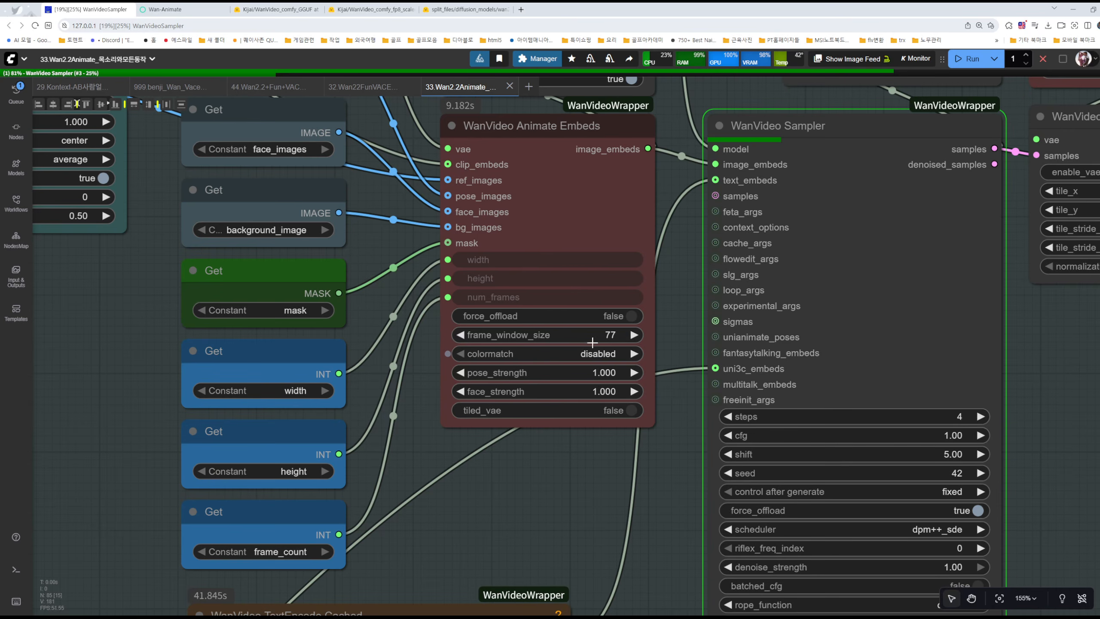
scroll(591, 452, "down", 4)
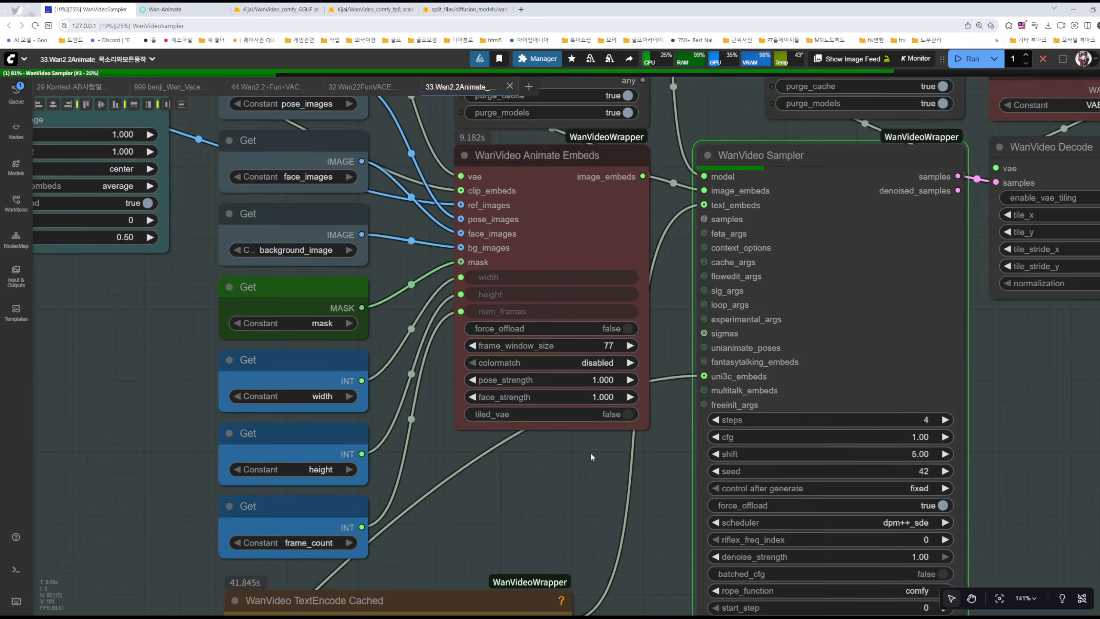
scroll(585, 454, "down", 3)
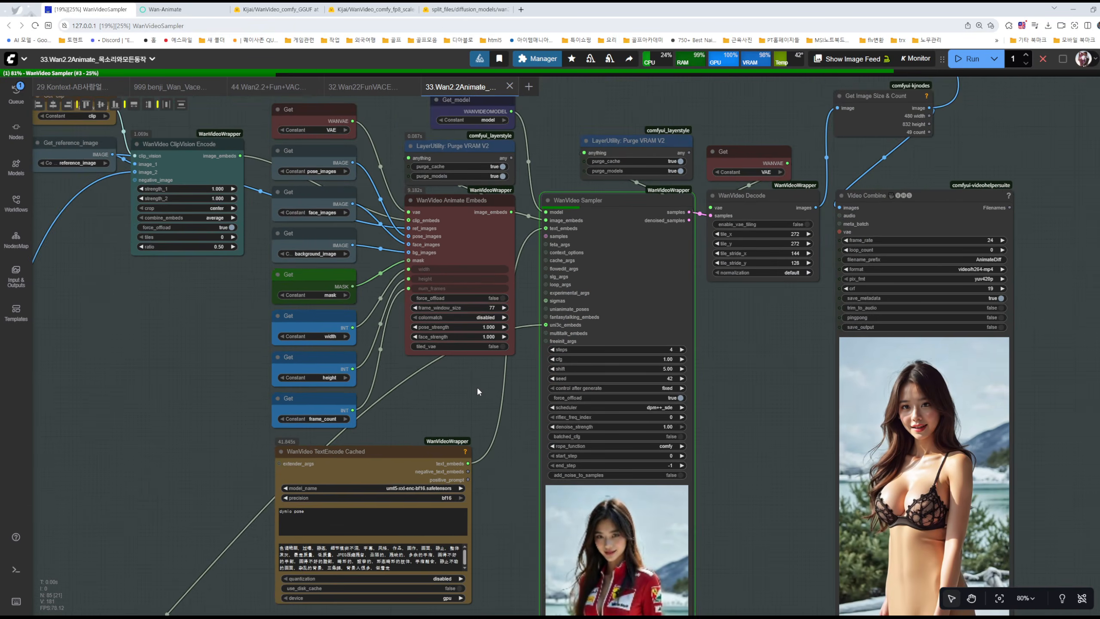
scroll(476, 385, "up", 8)
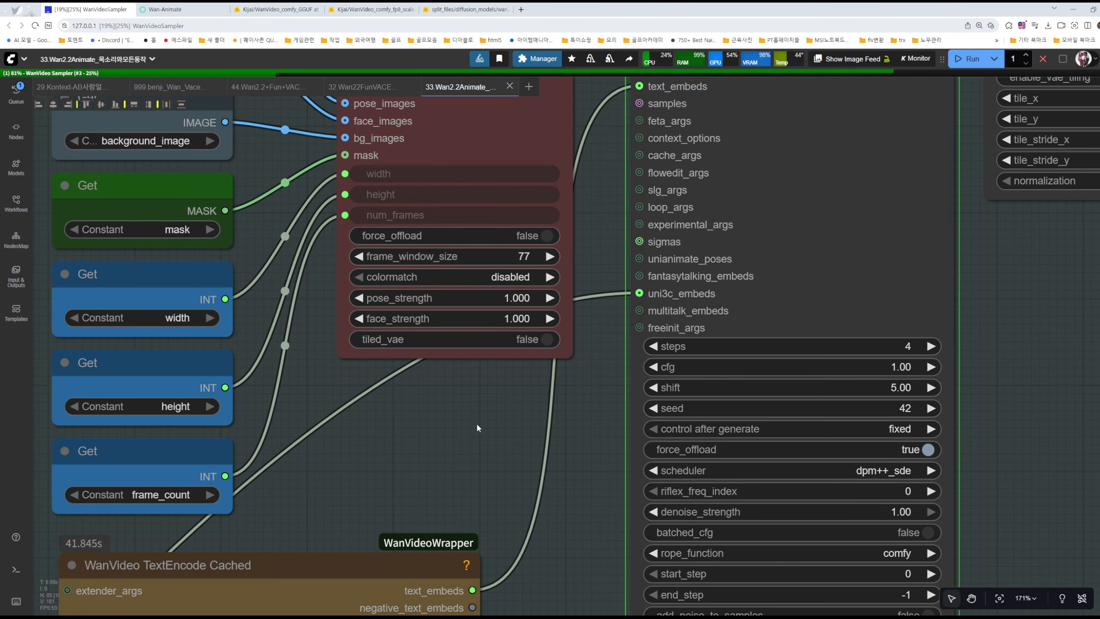
scroll(473, 420, "down", 3)
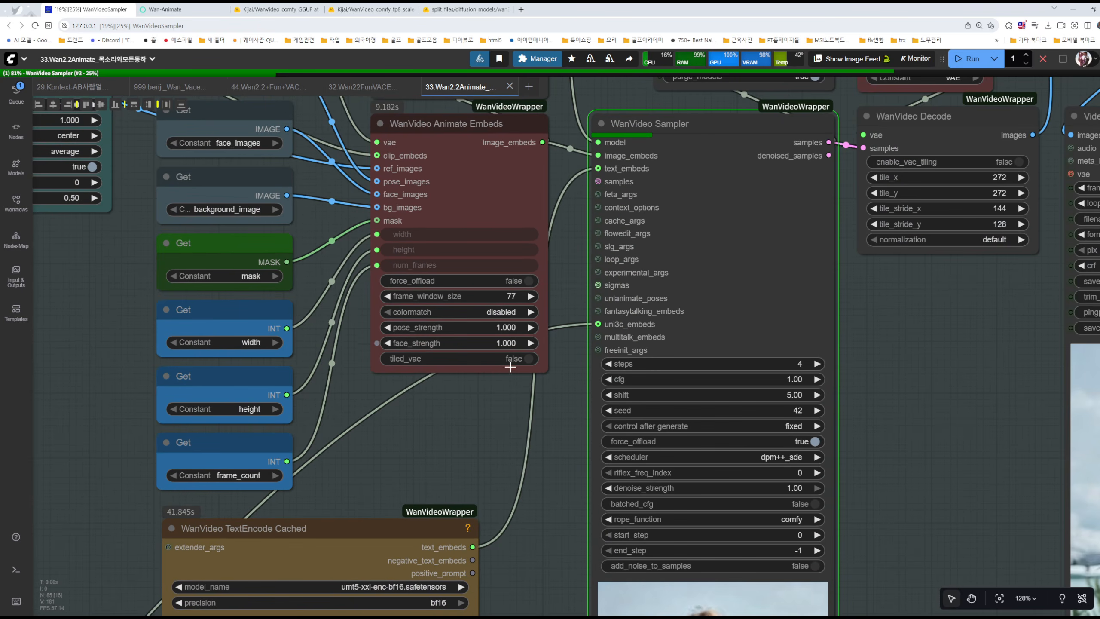
scroll(492, 348, "down", 3)
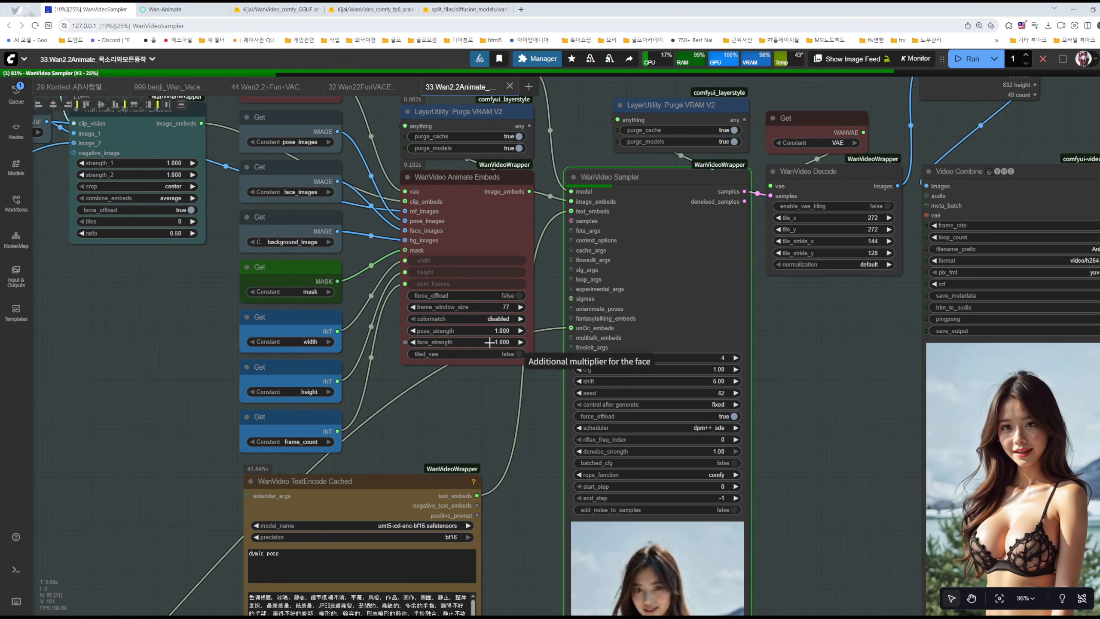
- Review the workflow from the sampling group through the Image Con comparison output to the points and mask preview in the Image Masking group
left_click_drag(505, 421, 589, 491)
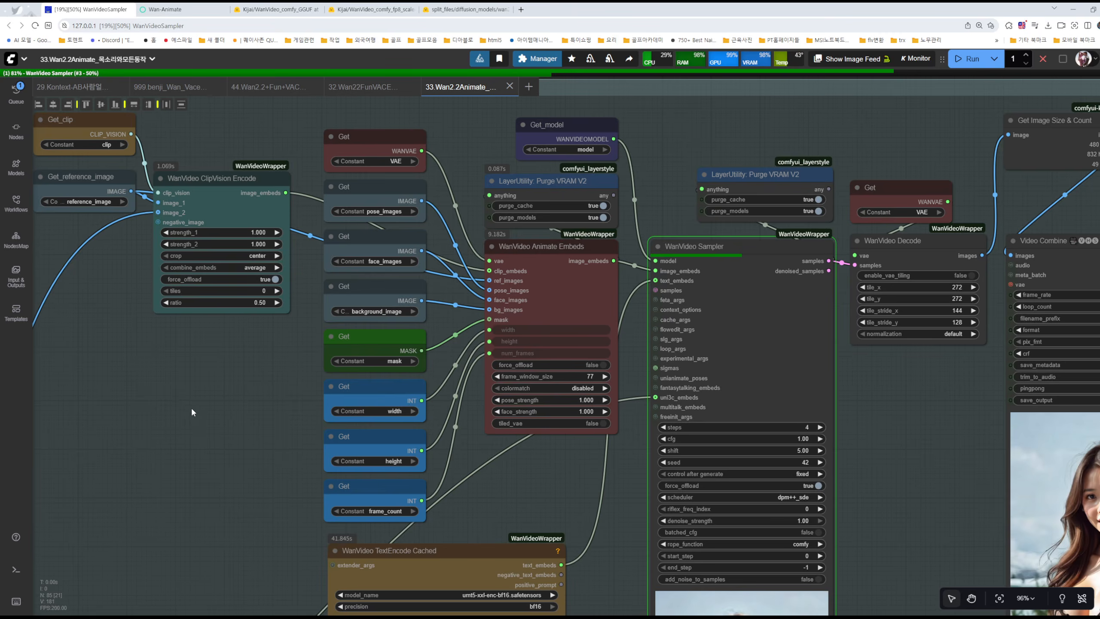
scroll(498, 463, "down", 3)
scroll(488, 443, "down", 3)
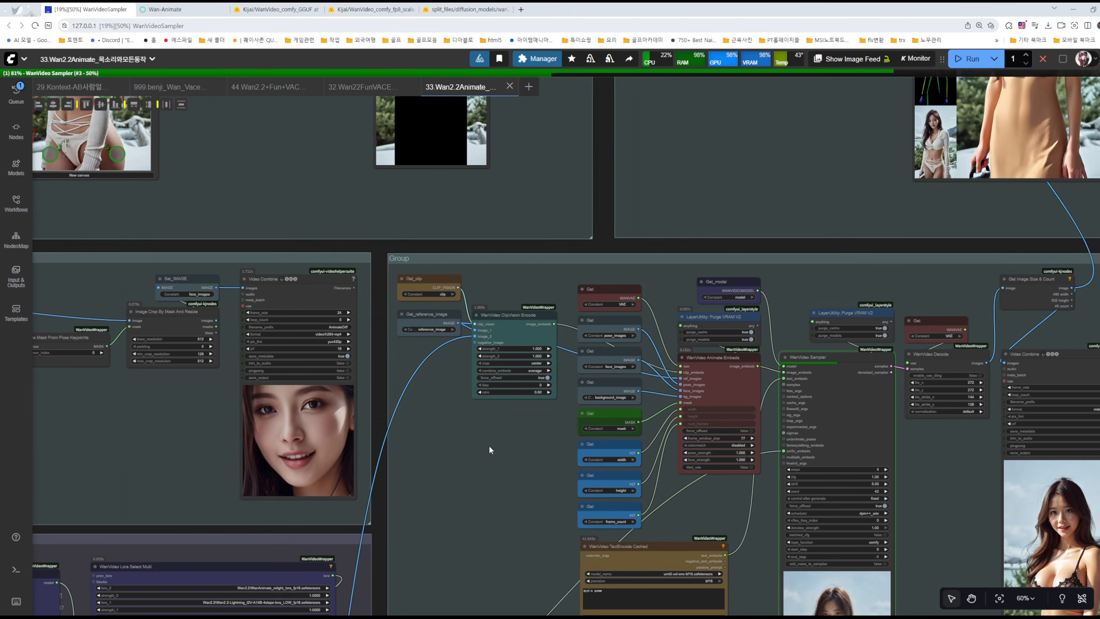
scroll(557, 208, "up", 5)
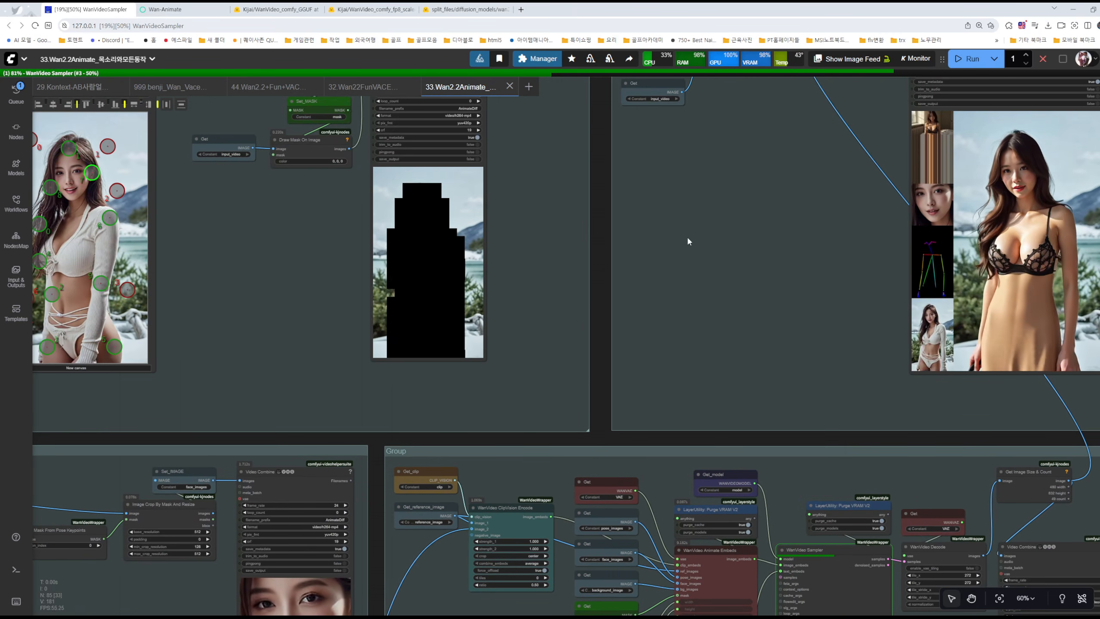
left_click_drag(687, 242, 533, 364)
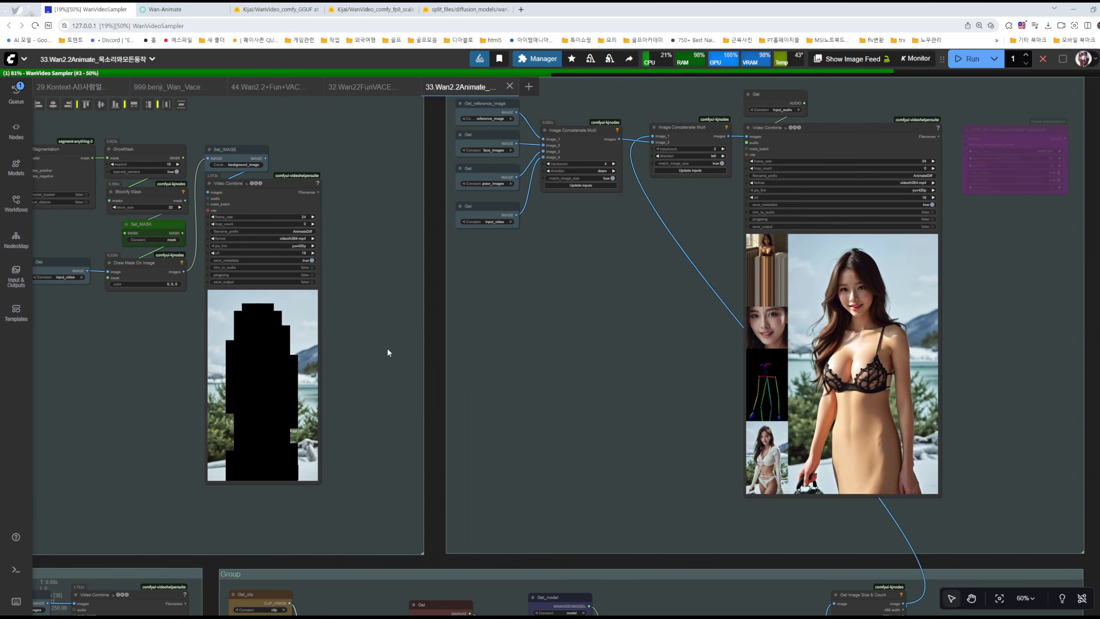
left_click_drag(387, 347, 718, 357)
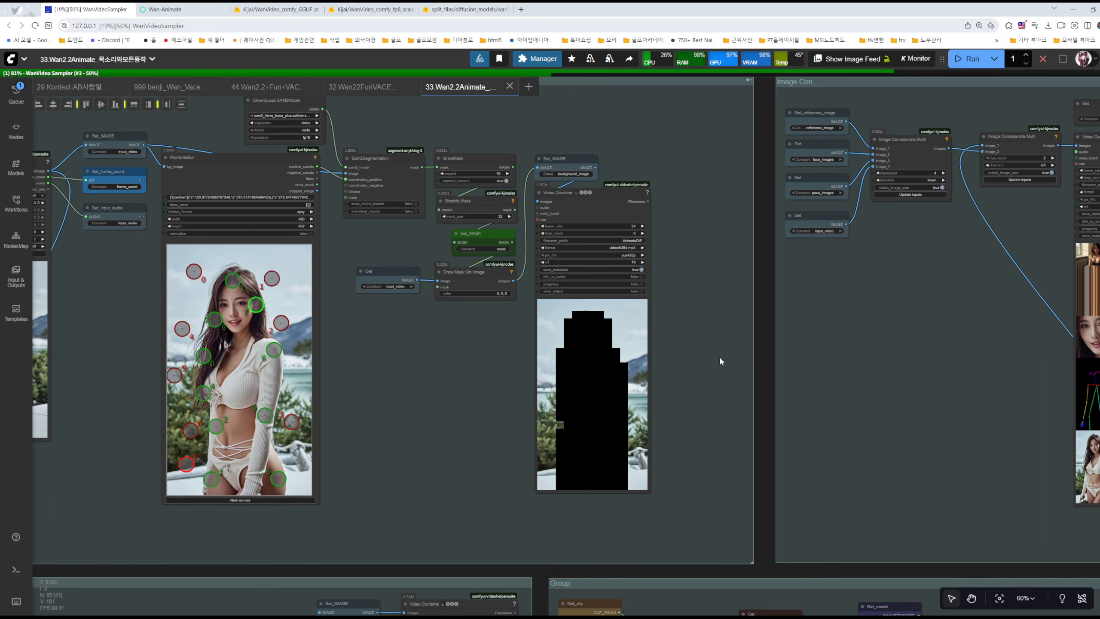
left_click_drag(843, 356, 897, 368)
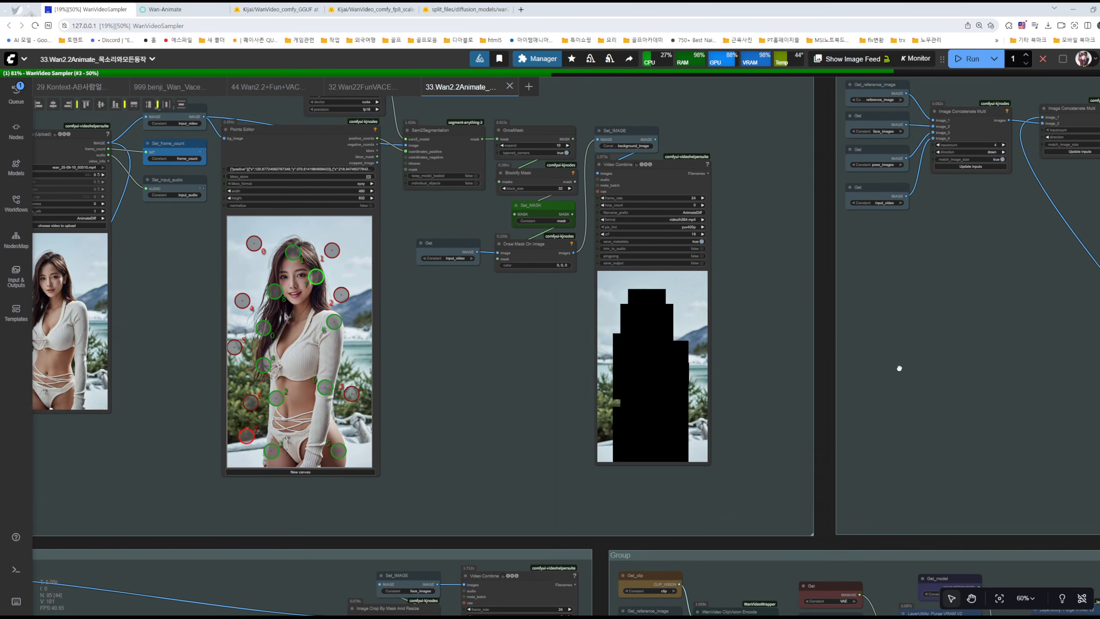
left_click_drag(496, 375, 780, 359)
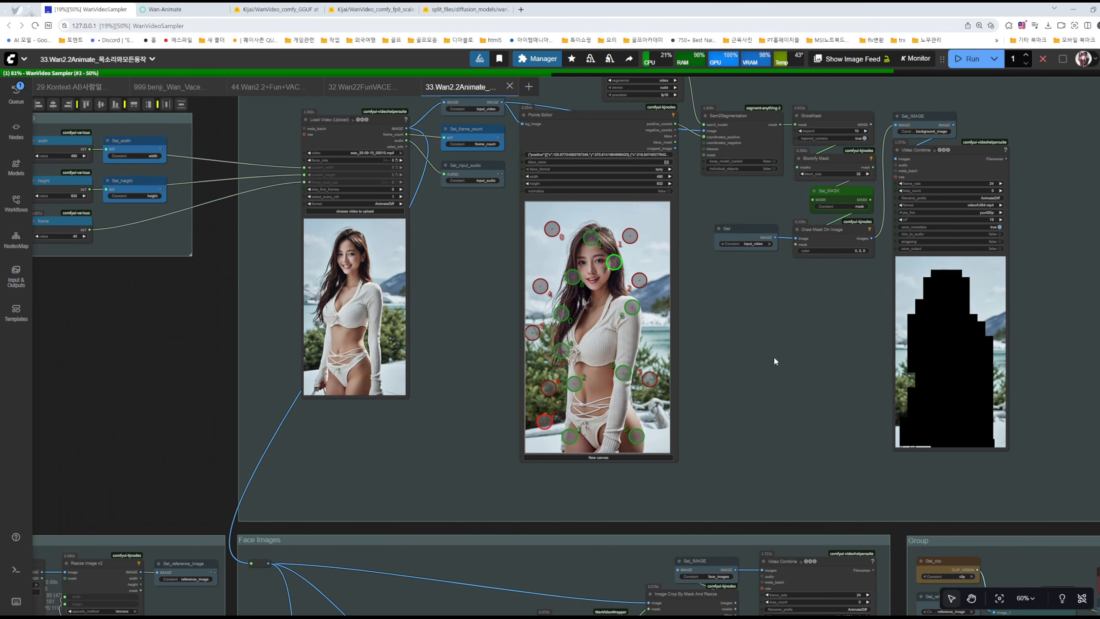
left_click_drag(798, 345, 616, 381)
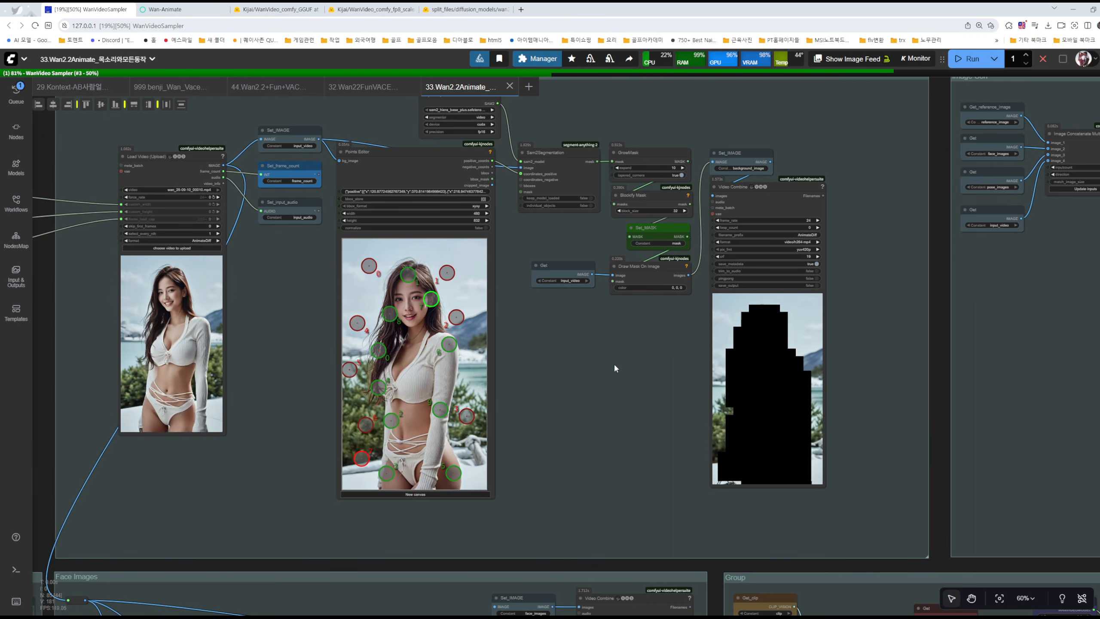
left_click_drag(613, 365, 631, 413)
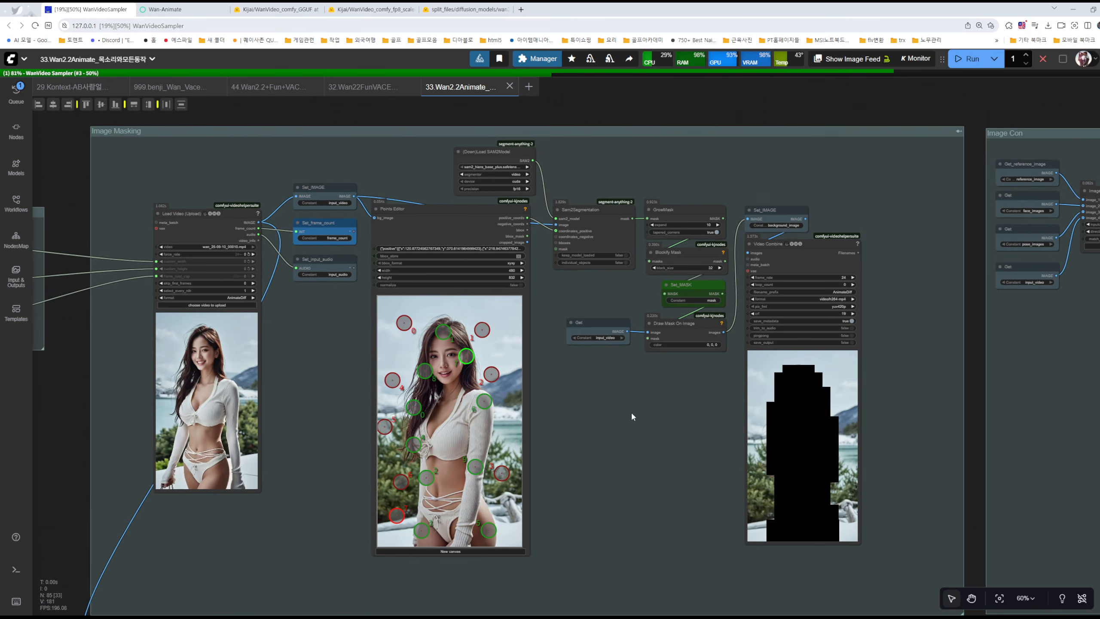
- Nudge the (Down)Load SAM2Model and Points Editor nodes slightly to the left within the Image Masking group
left_click_drag(497, 151, 490, 152)
left_click(484, 234)
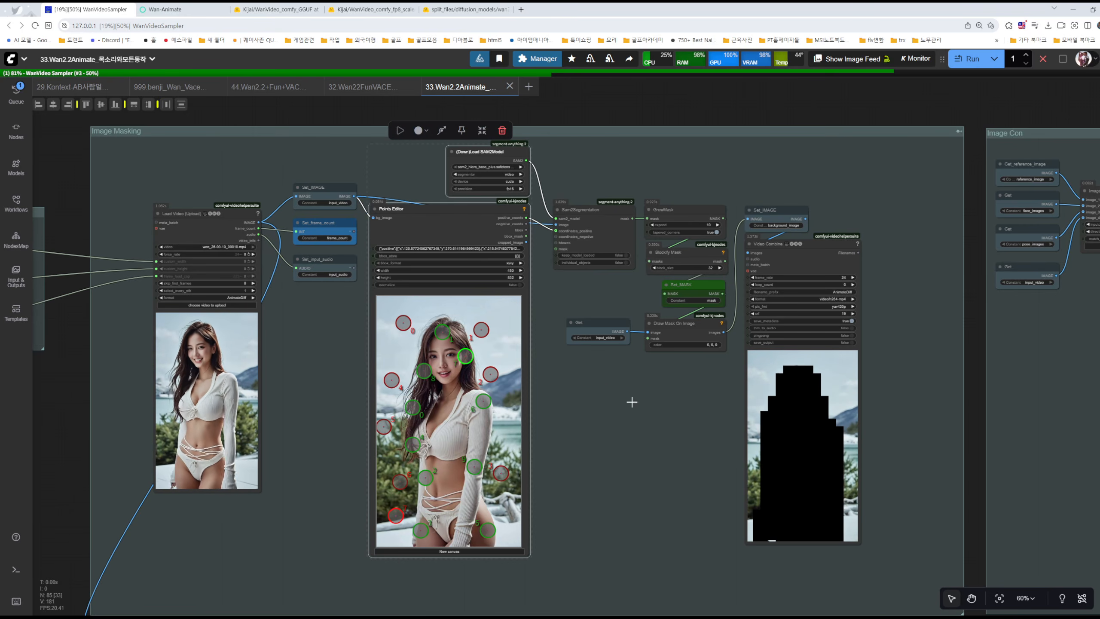
left_click(634, 436)
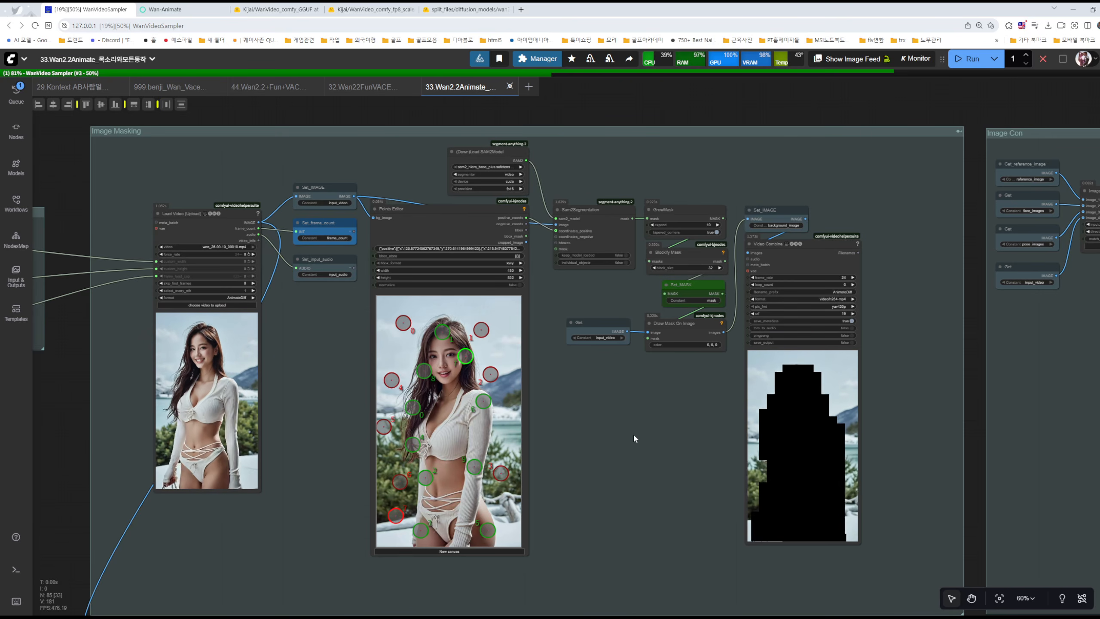
- Search the nodes for "seedre" and add a ByteDance Seedream 4 node at the upper edge of the Image Masking group
left_click_drag(632, 426, 580, 476)
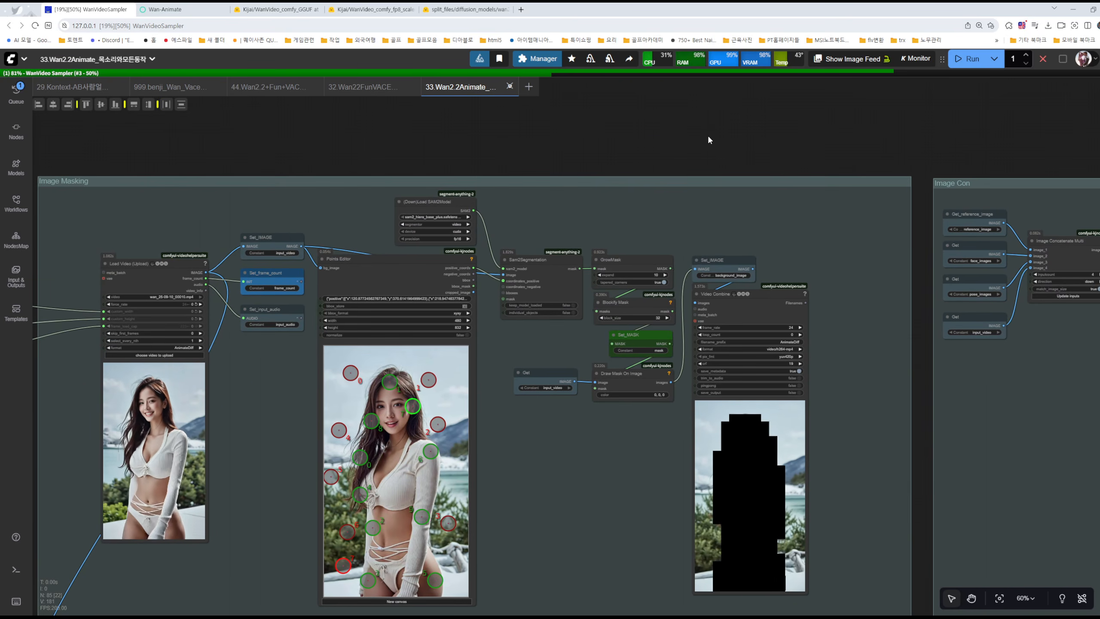
double_click(708, 143)
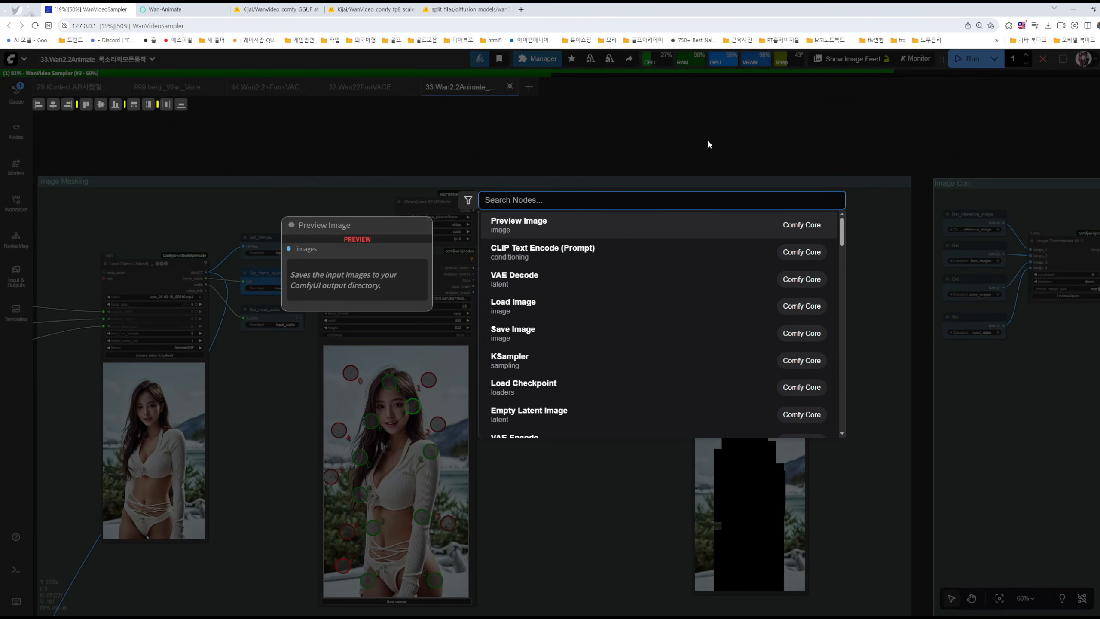
type("see")
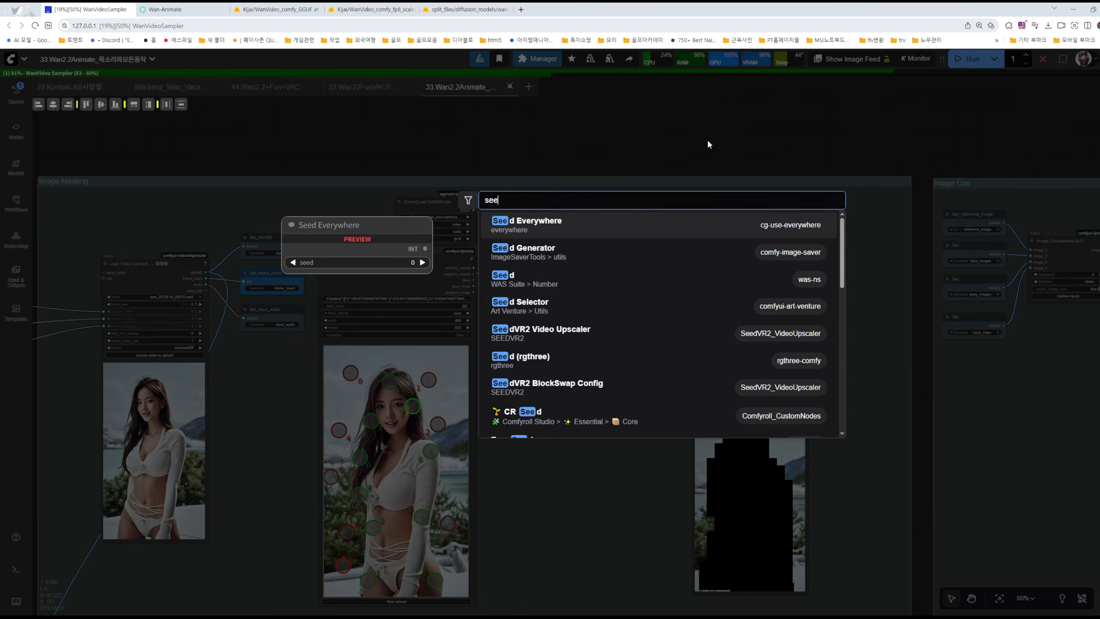
type("dre")
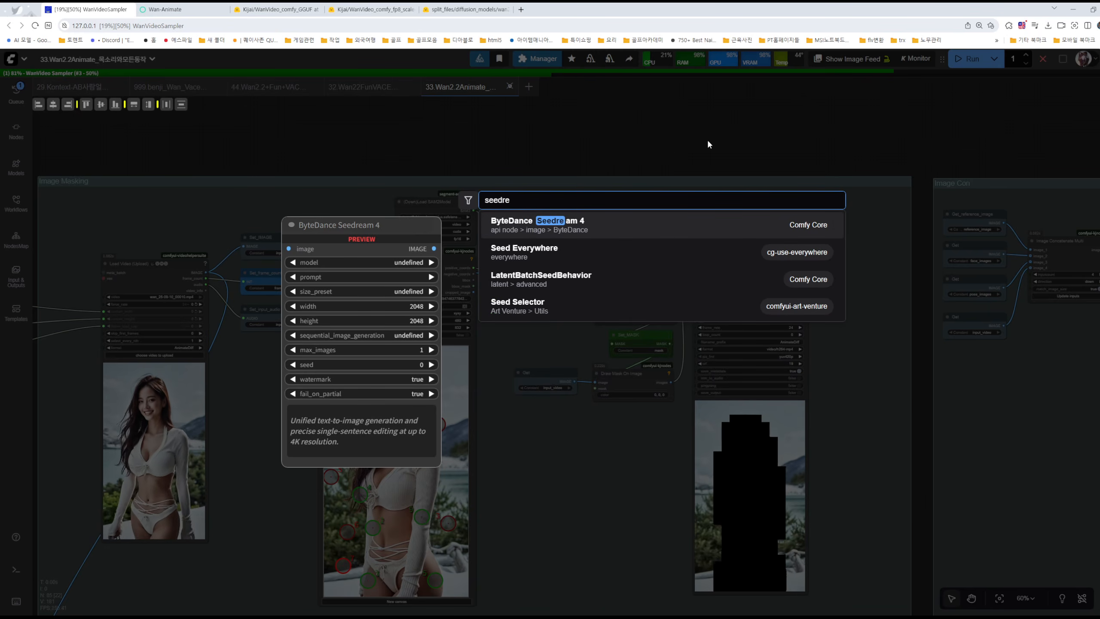
left_click(587, 227)
scroll(870, 212, "up", 5)
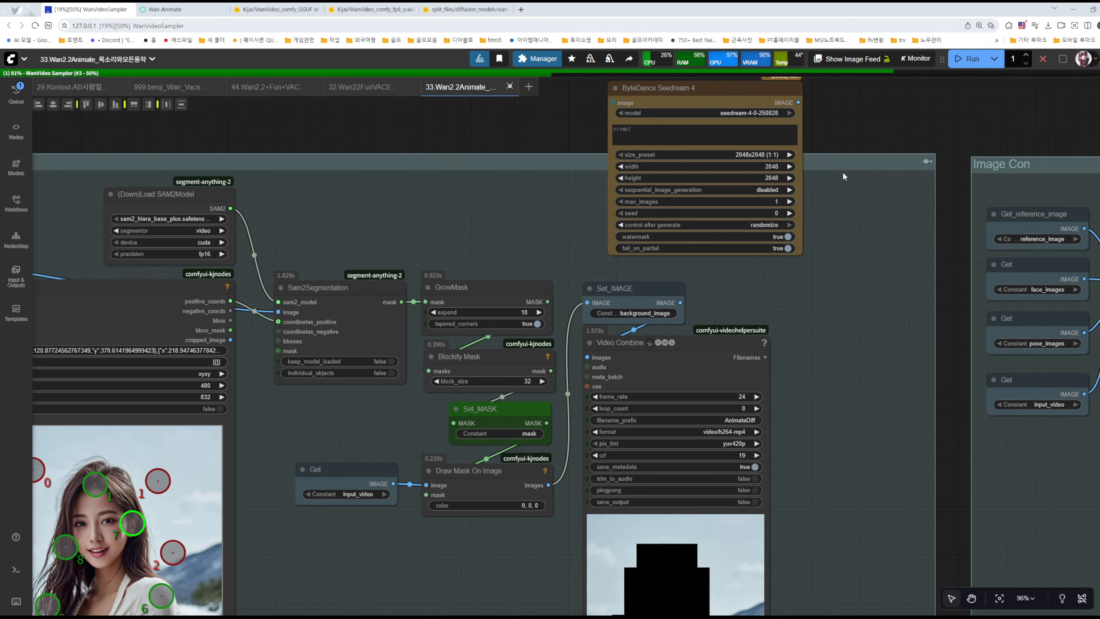
- Shift the ByteDance Seedream 4 node slightly to the right above the Set_IMAGE node and deselect it
left_click_drag(863, 116, 864, 131)
scroll(690, 276, "up", 6)
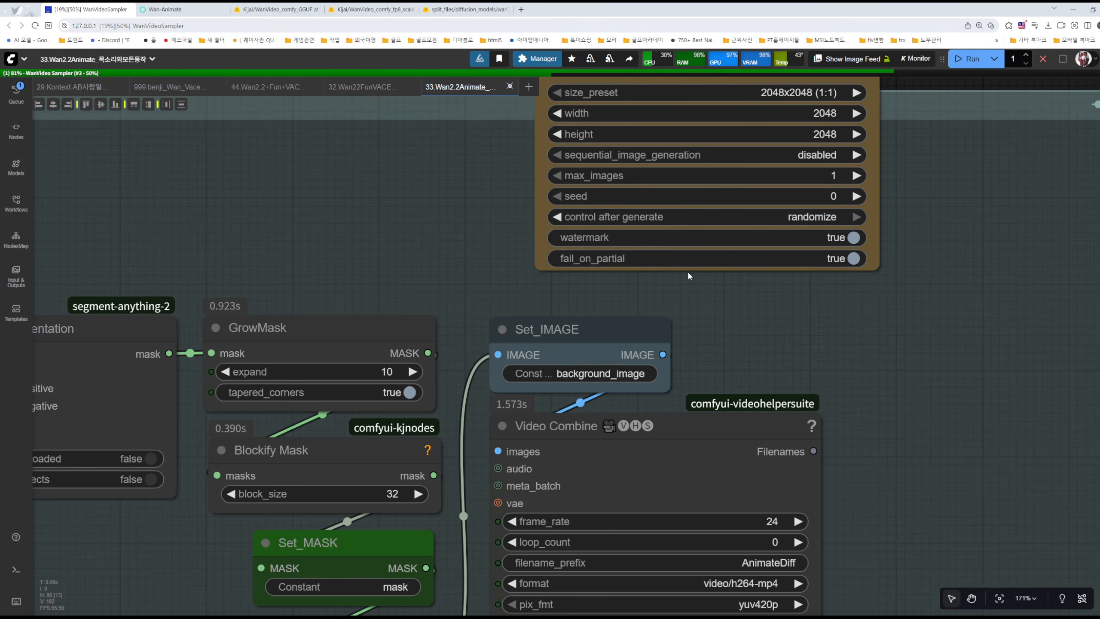
scroll(866, 236, "down", 4)
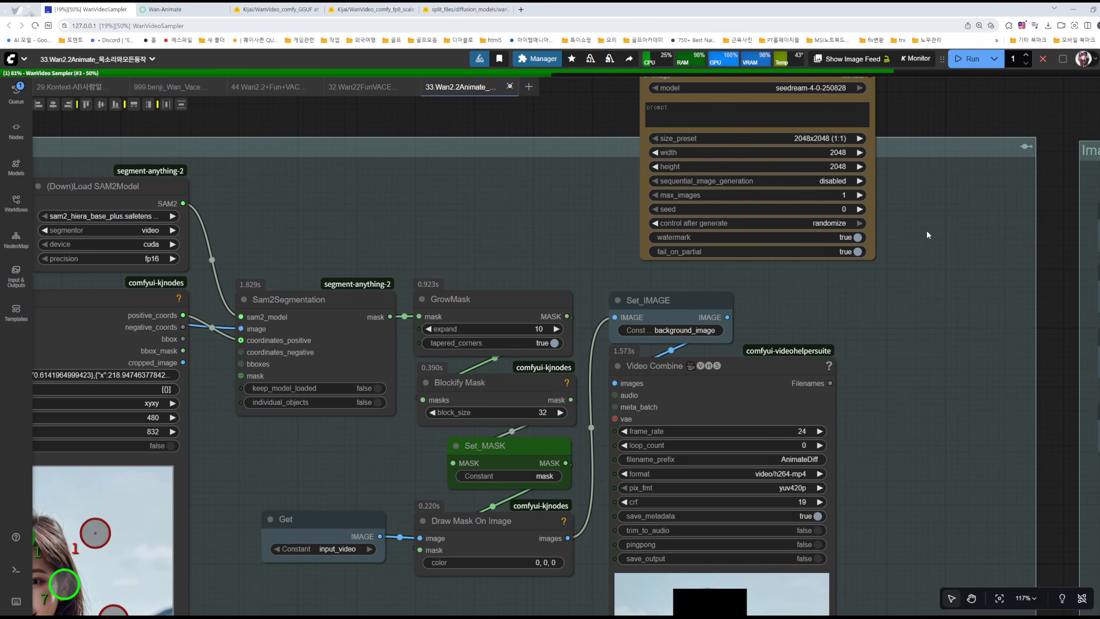
scroll(396, 186, "up", 4)
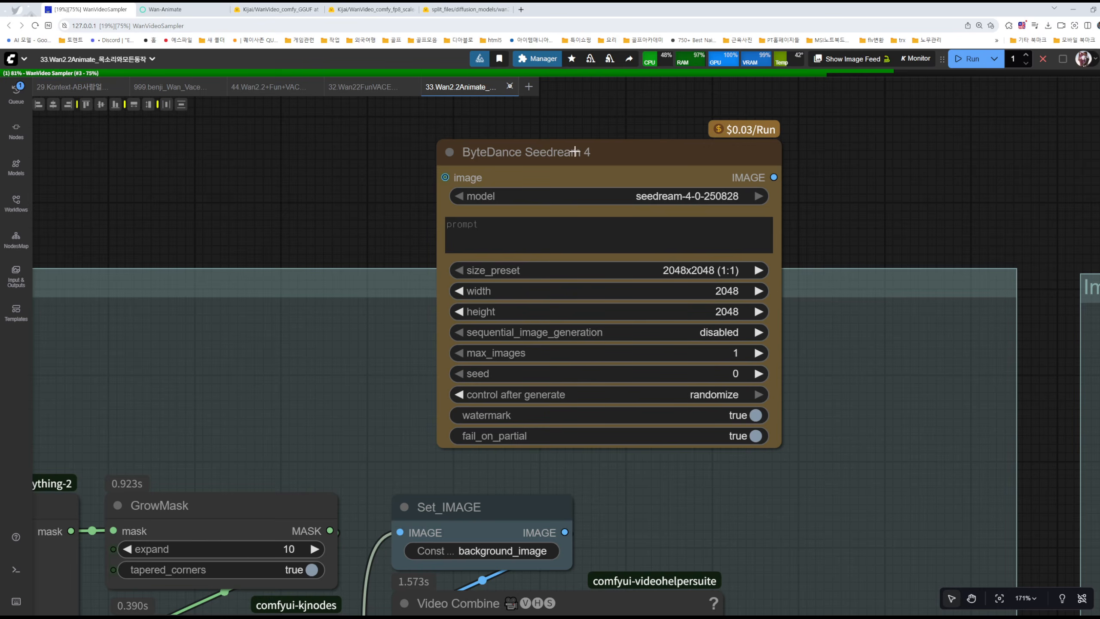
left_click_drag(574, 152, 607, 146)
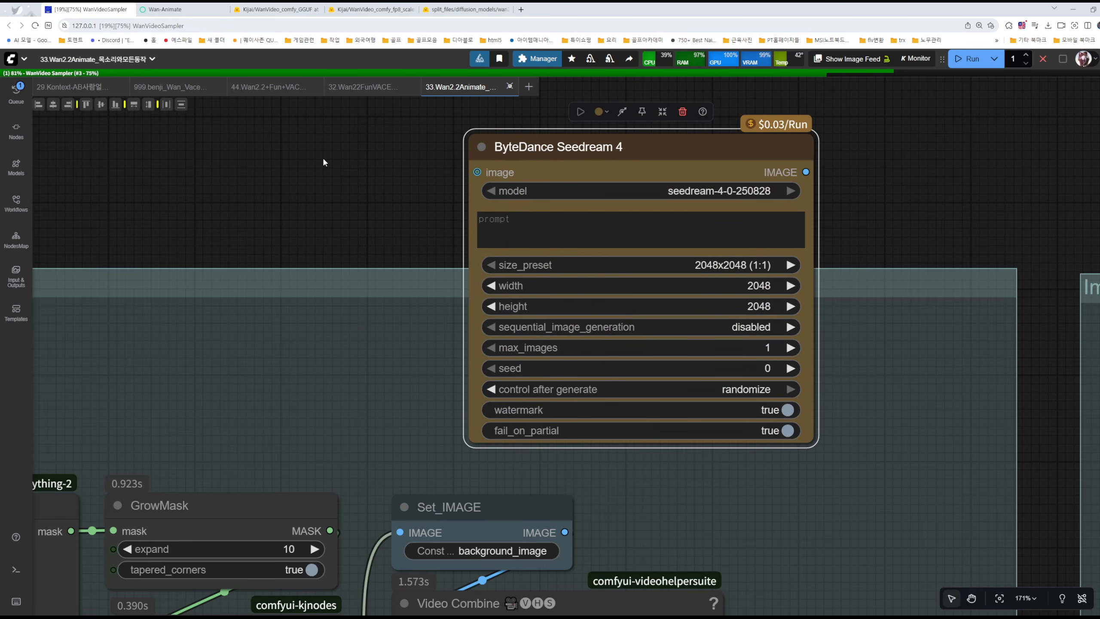
left_click(341, 176)
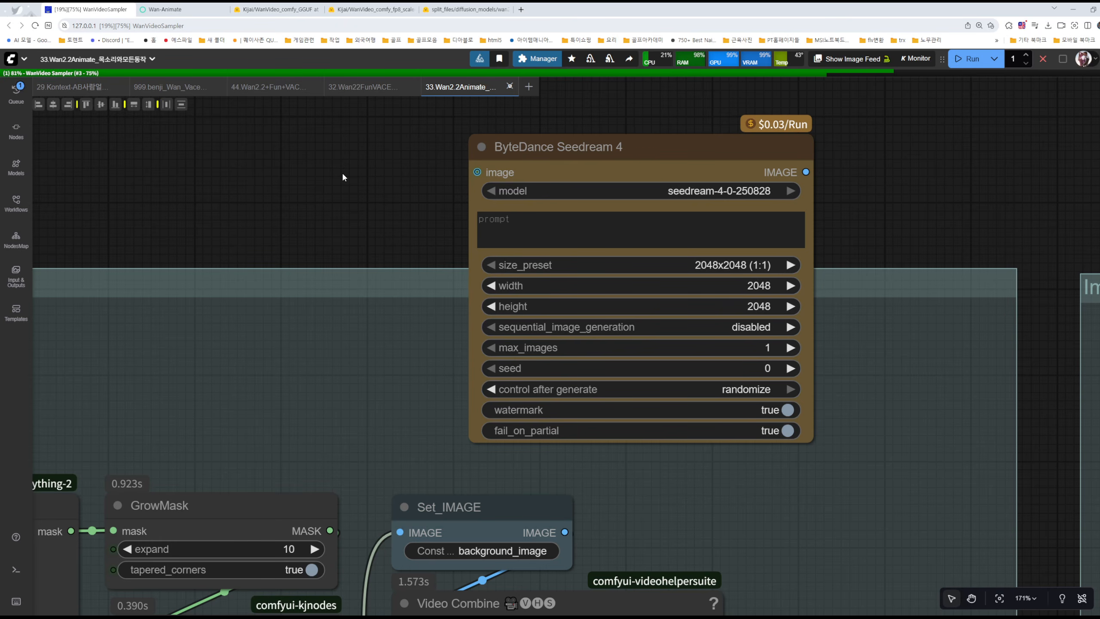
- Examine the per-run price label on the ByteDance Seedream 4 node
left_click_drag(371, 218, 488, 213)
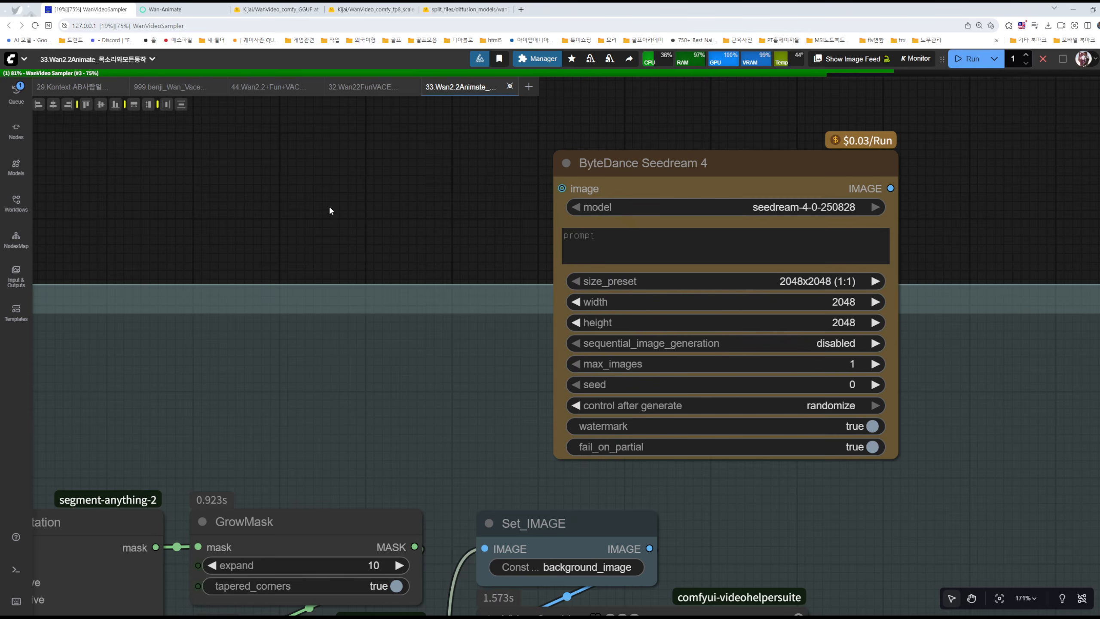
left_click_drag(329, 210, 323, 205)
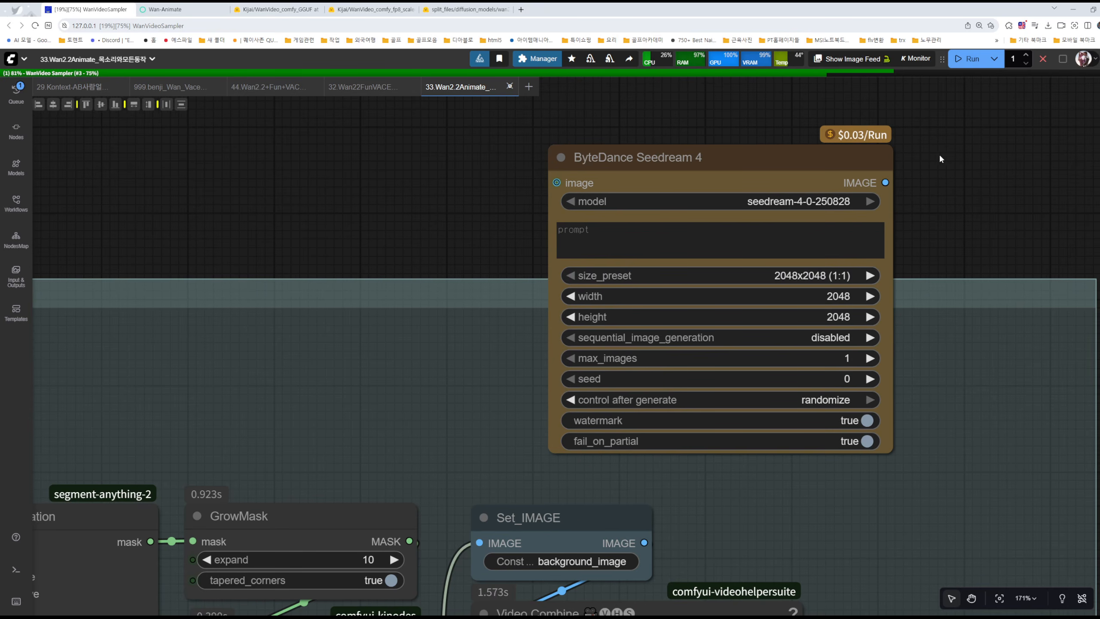
scroll(883, 130, "up", 10)
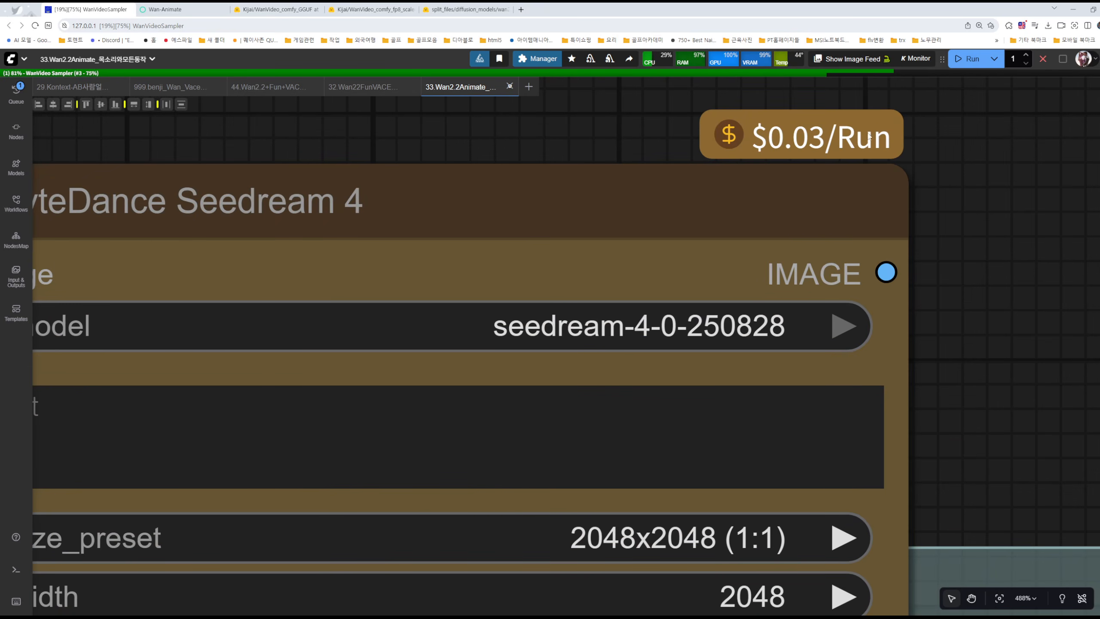
scroll(862, 144, "down", 9)
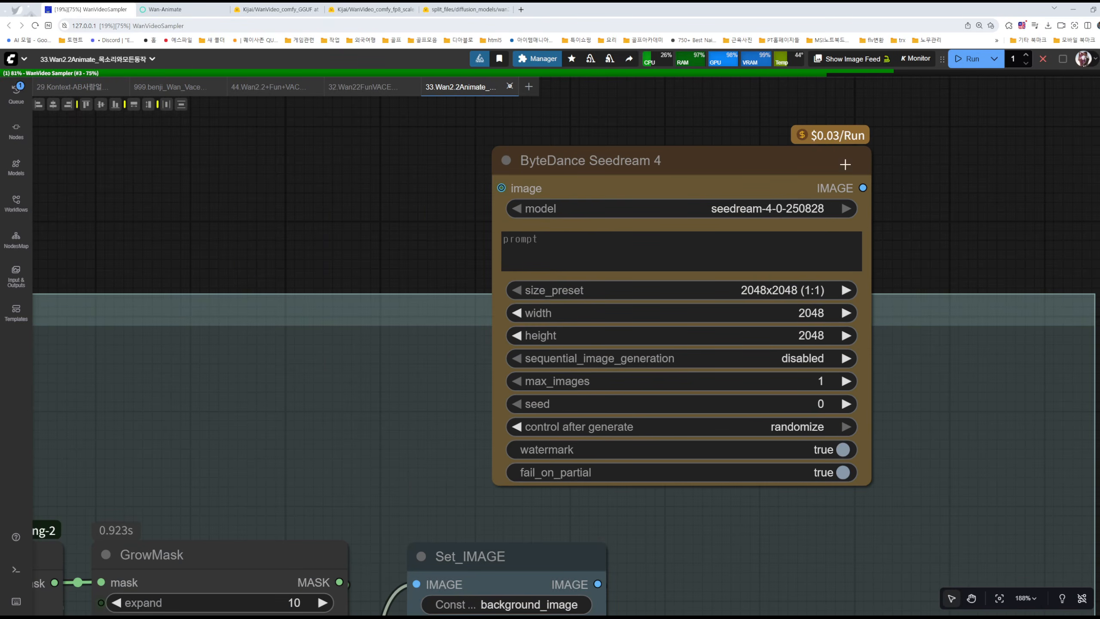
- Move the ByteDance Seedream 4 node slightly to the left above the Set_IMAGE node
left_click_drag(924, 246, 888, 239)
left_click_drag(721, 157, 645, 157)
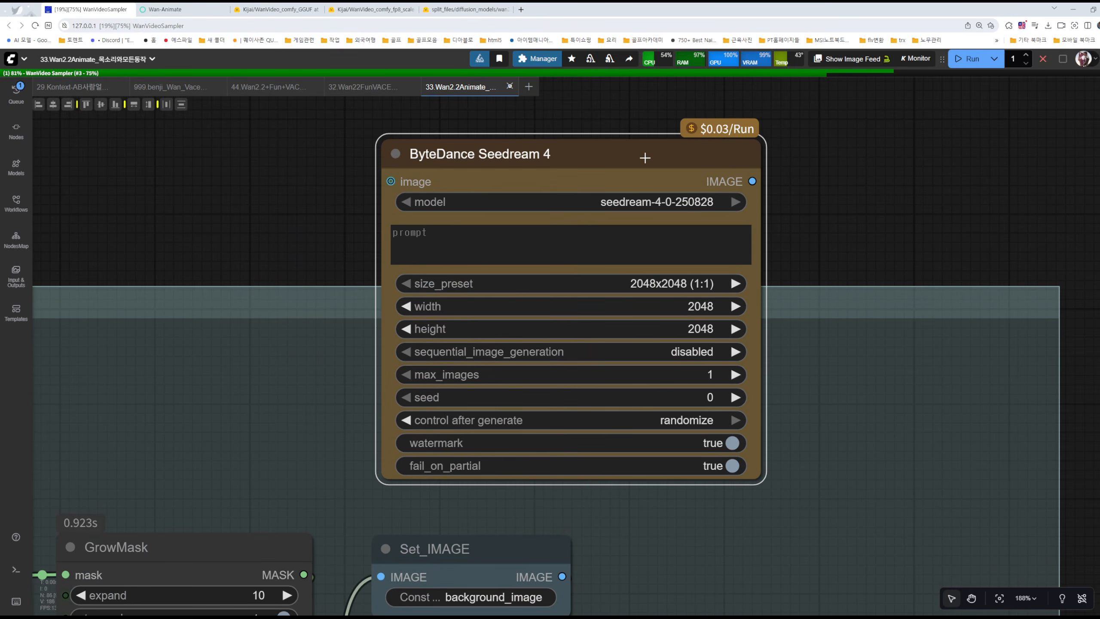
- Check the account's user details and credit balance in the settings, and close the settings
left_click(13, 59)
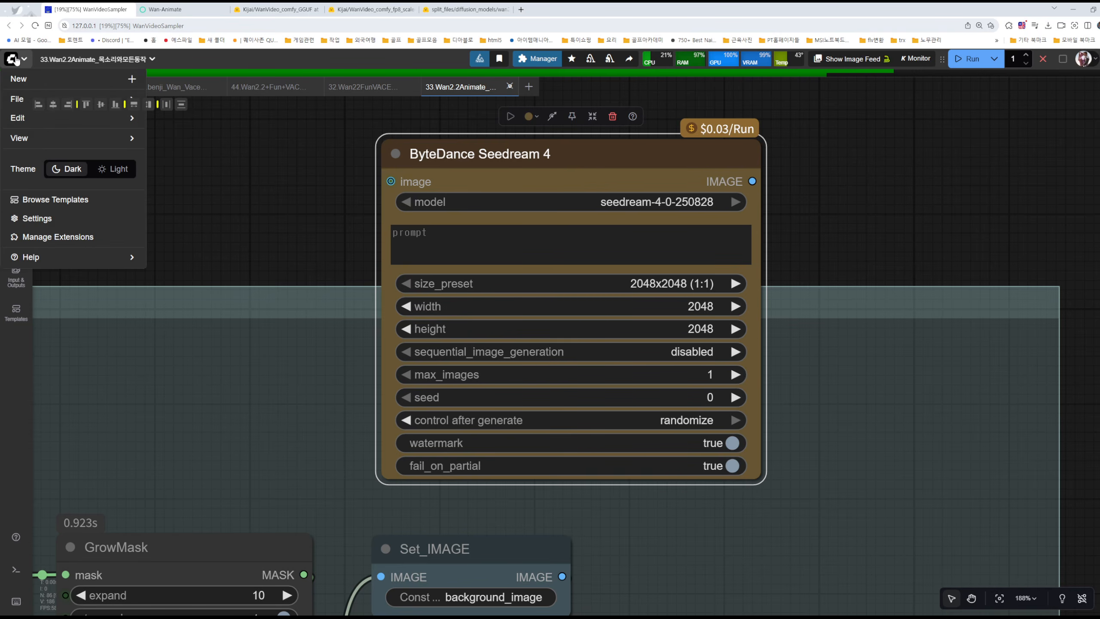
left_click(32, 220)
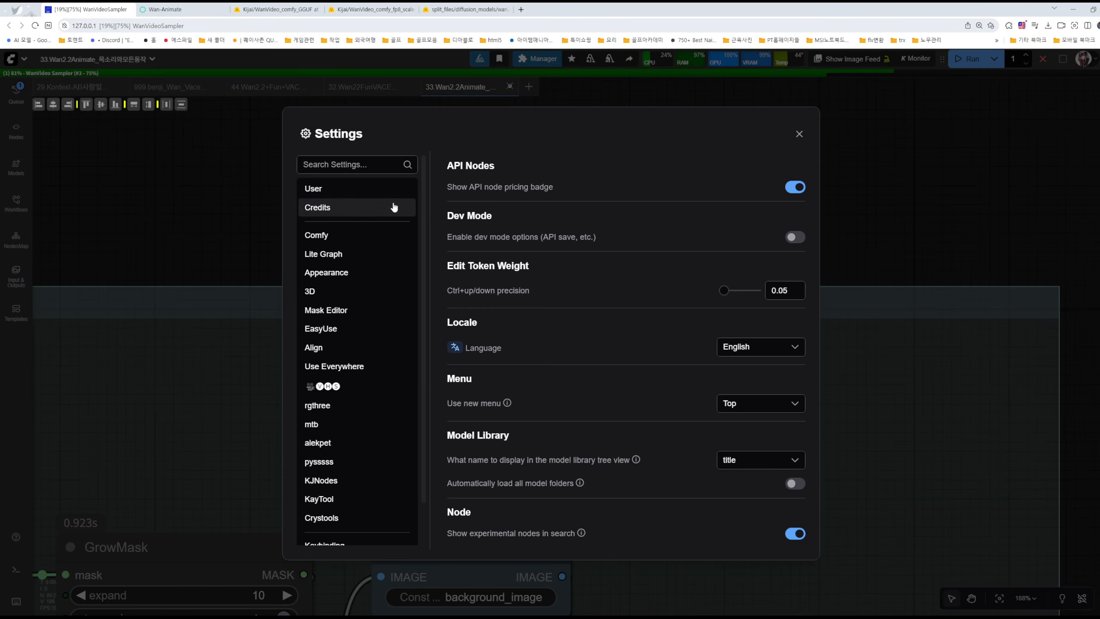
left_click(330, 189)
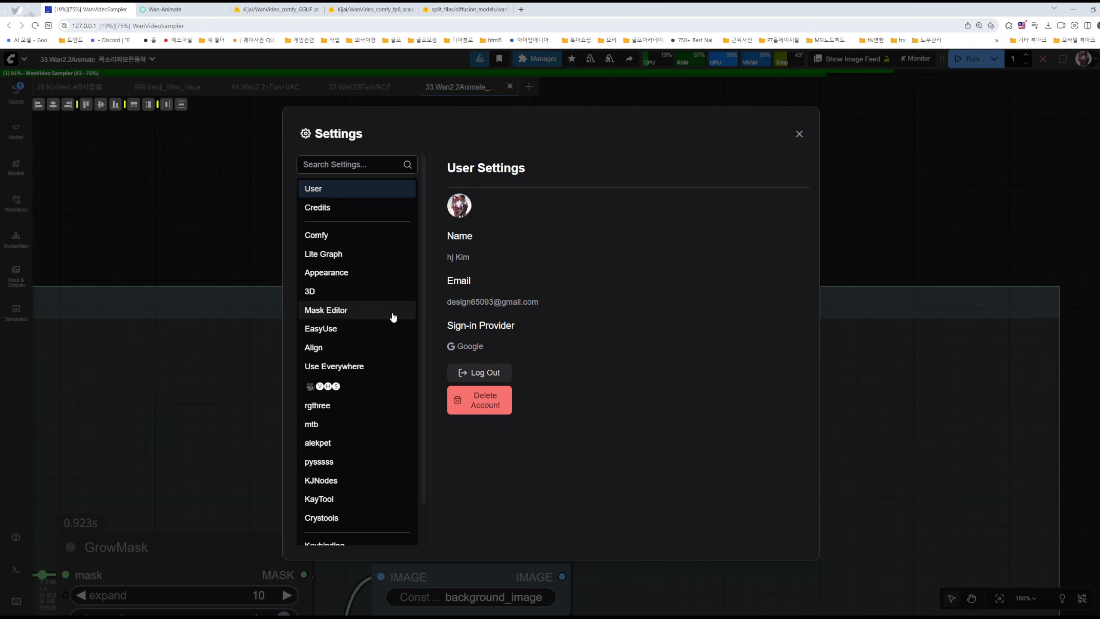
left_click(333, 210)
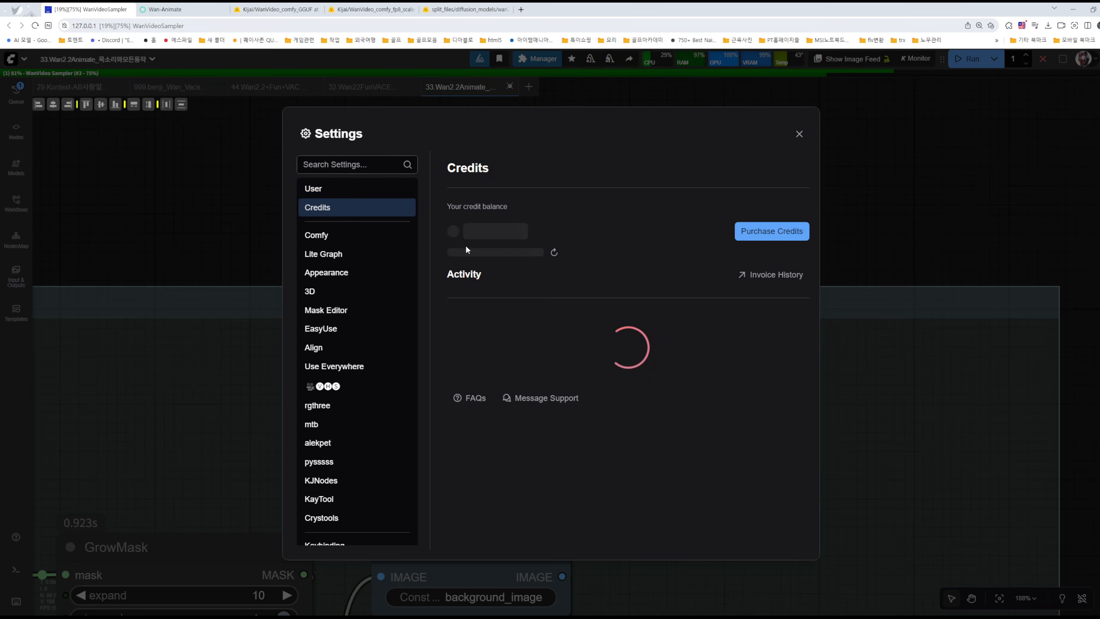
left_click_drag(486, 230, 468, 230)
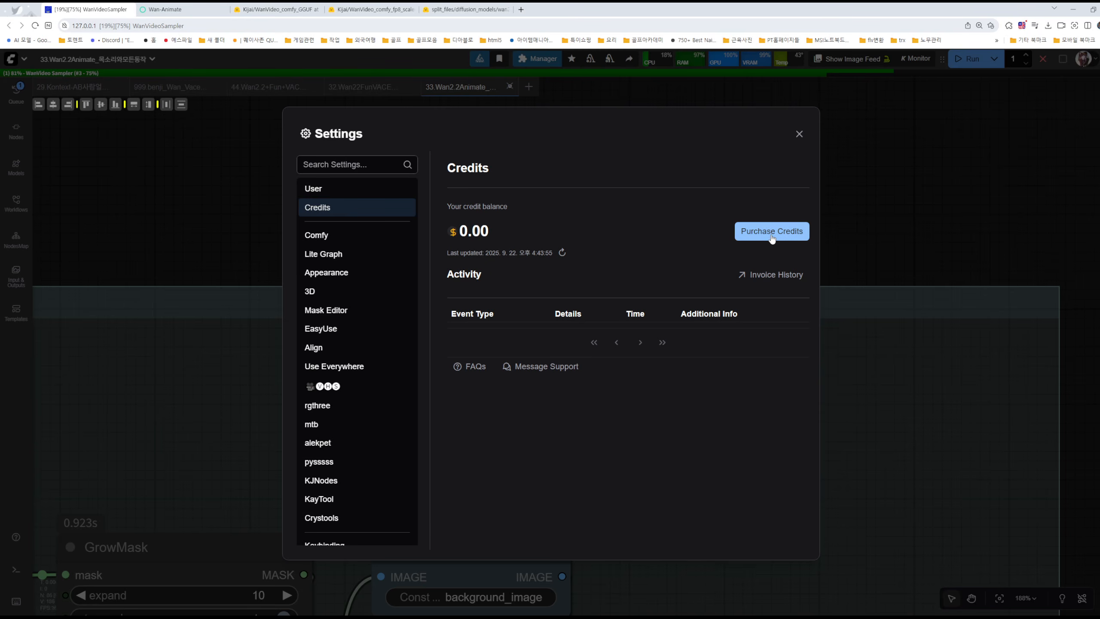
left_click_drag(453, 234, 536, 234)
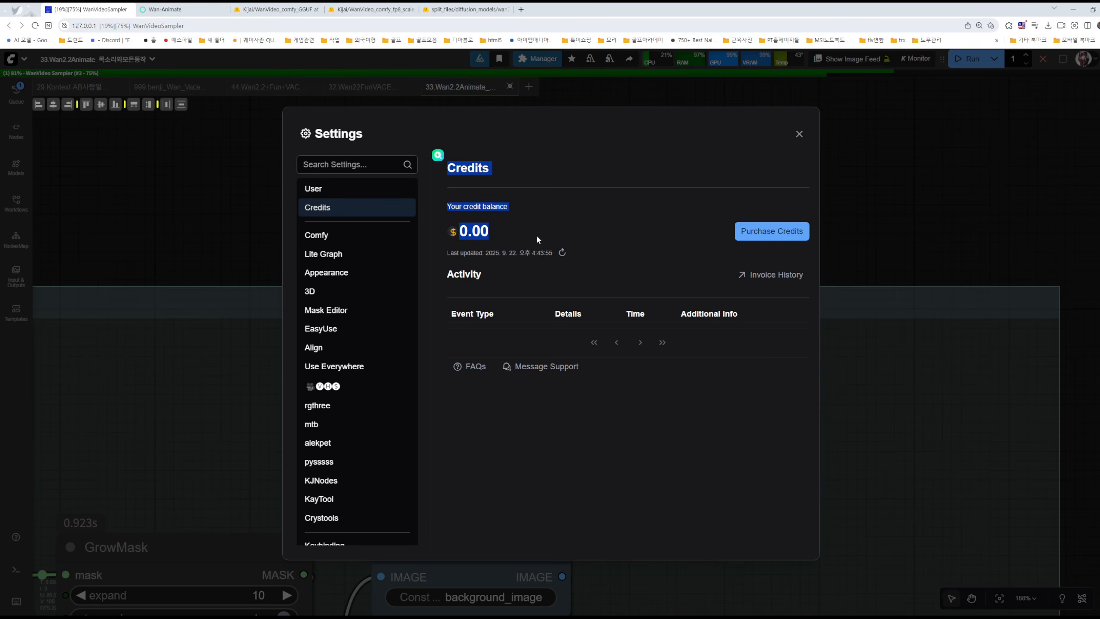
left_click(781, 145)
left_click(798, 135)
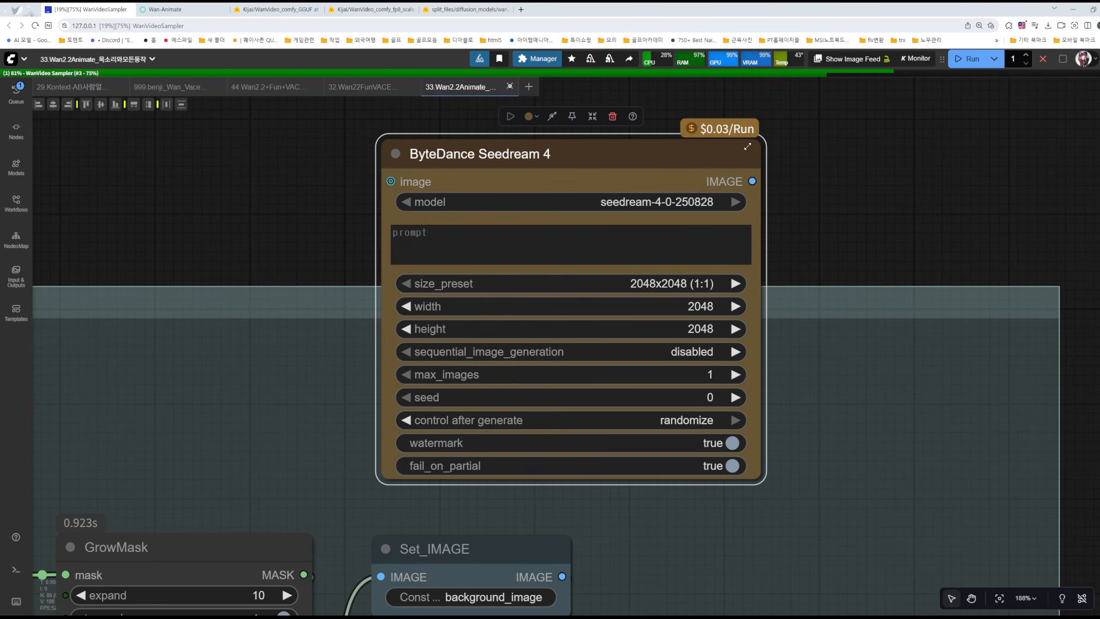
- Examine the ByteDance Seedream 4 node's price label and parameters along with the surrounding workflow groups
scroll(740, 132, "up", 9)
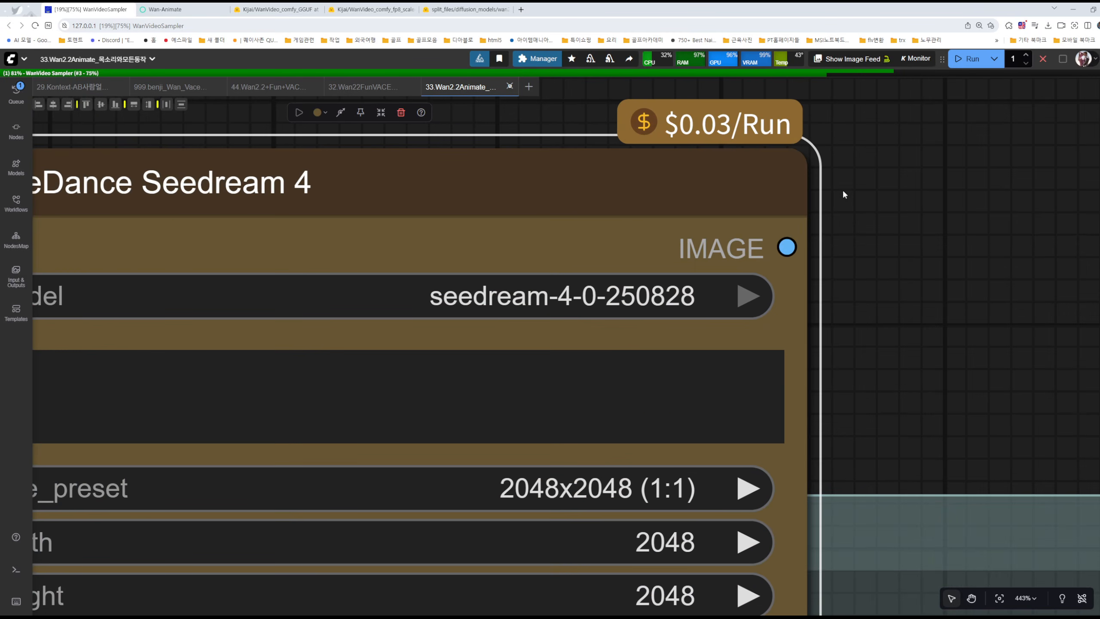
scroll(843, 194, "down", 7)
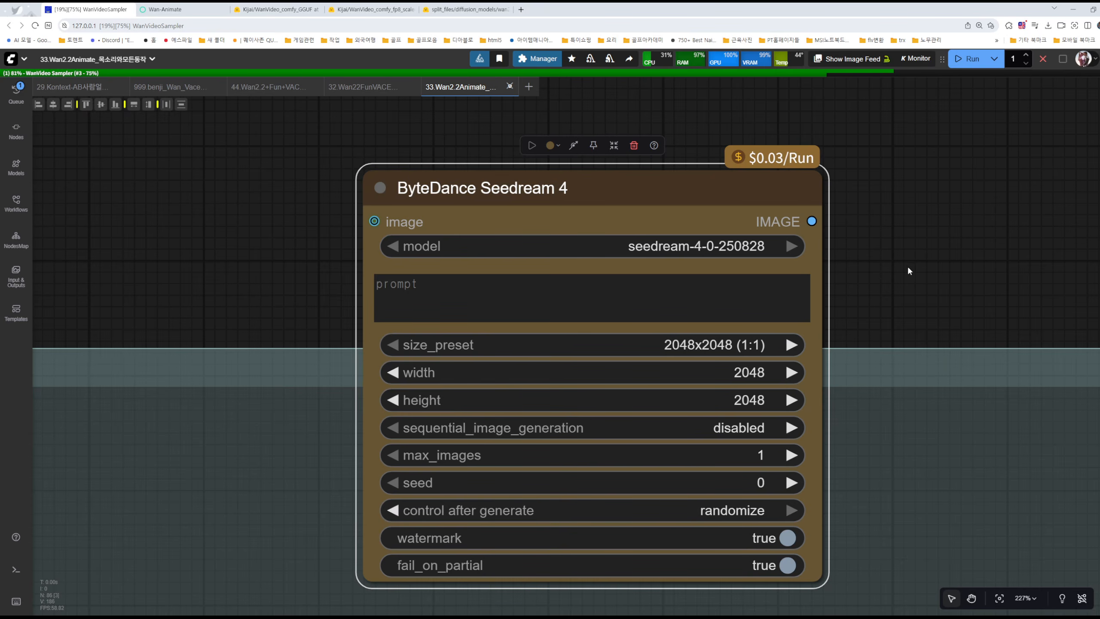
left_click_drag(908, 269, 845, 249)
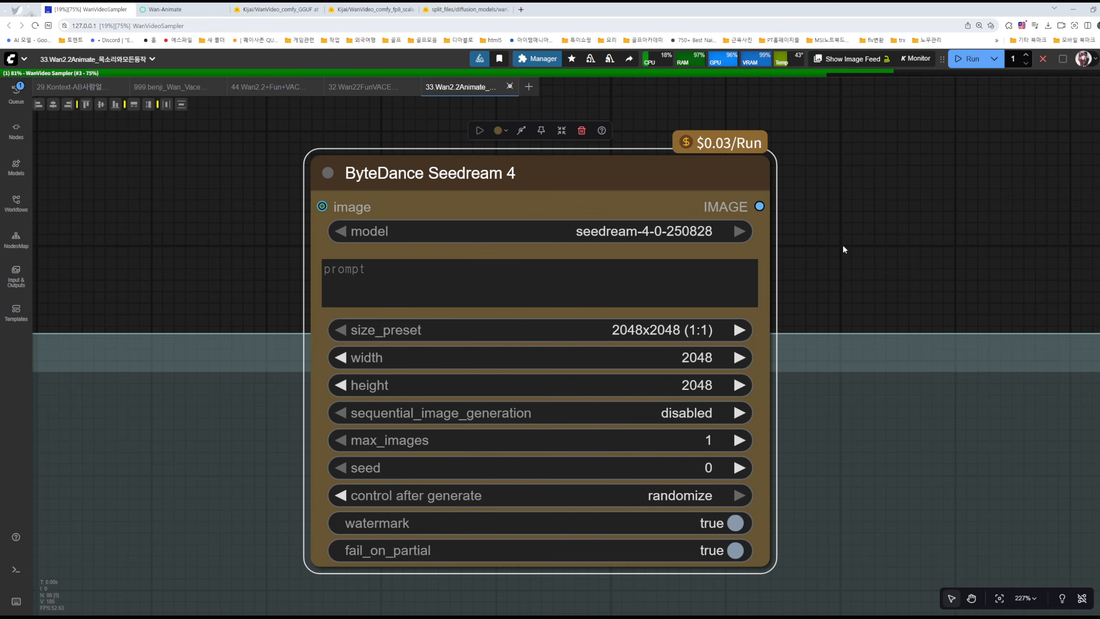
scroll(842, 244, "down", 2)
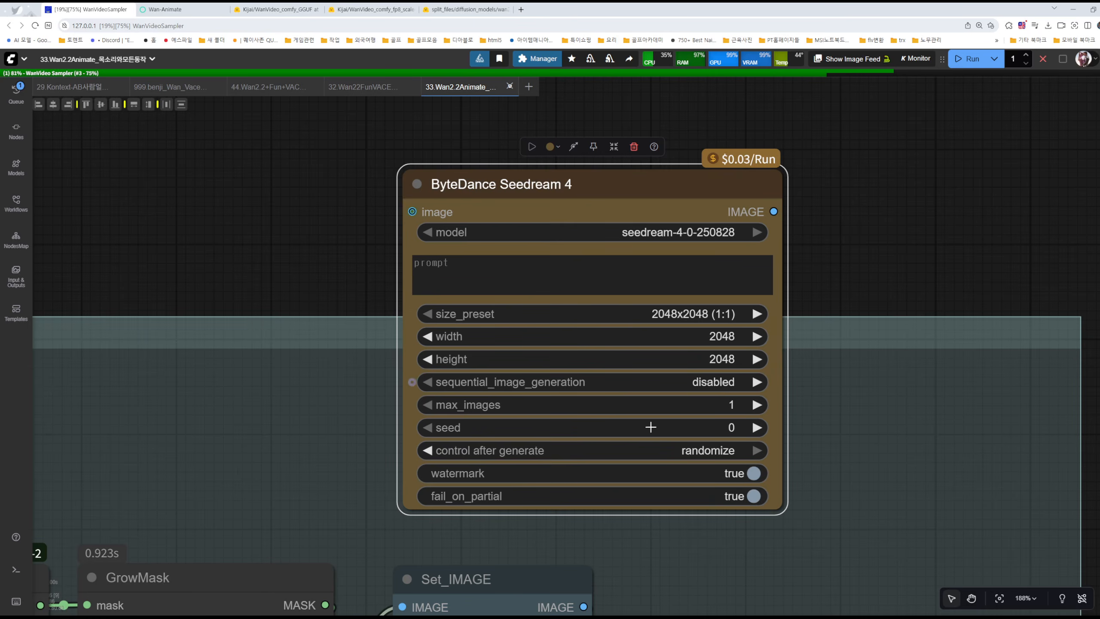
scroll(806, 349, "down", 12)
left_click_drag(850, 424, 936, 262)
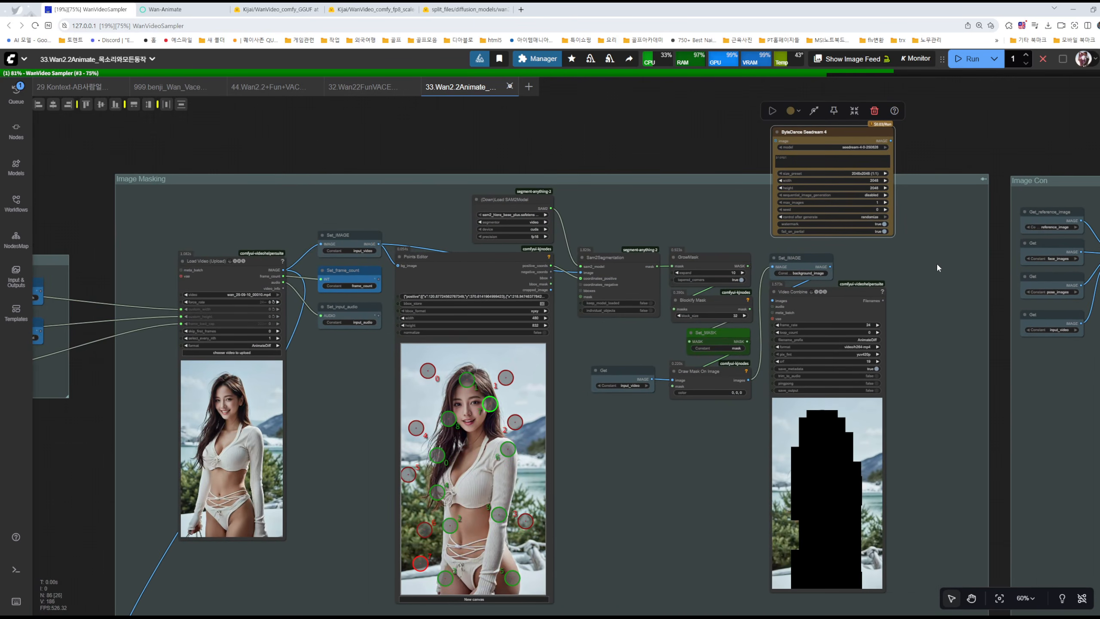
scroll(931, 263, "down", 7)
left_click_drag(1040, 419, 682, 256)
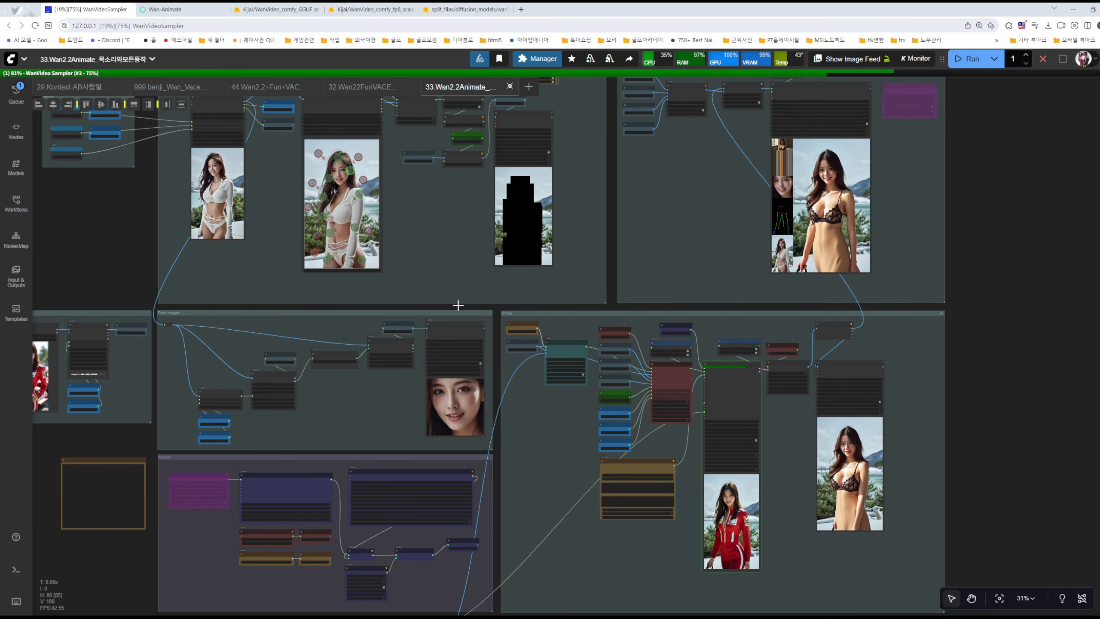
scroll(593, 270, "up", 5)
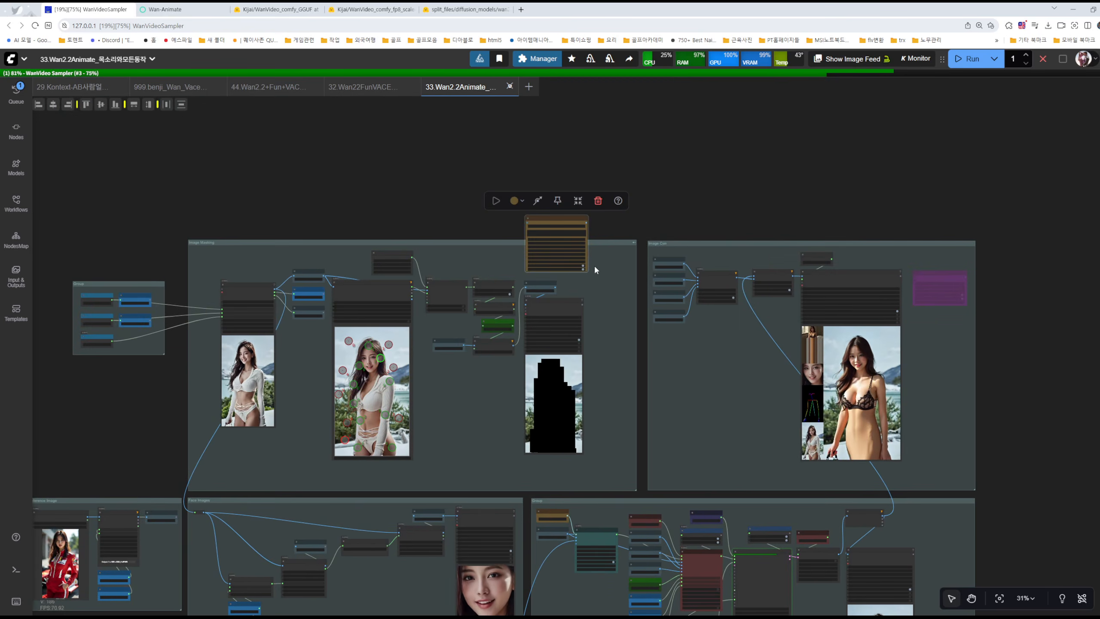
scroll(594, 269, "up", 18)
scroll(750, 294, "down", 4)
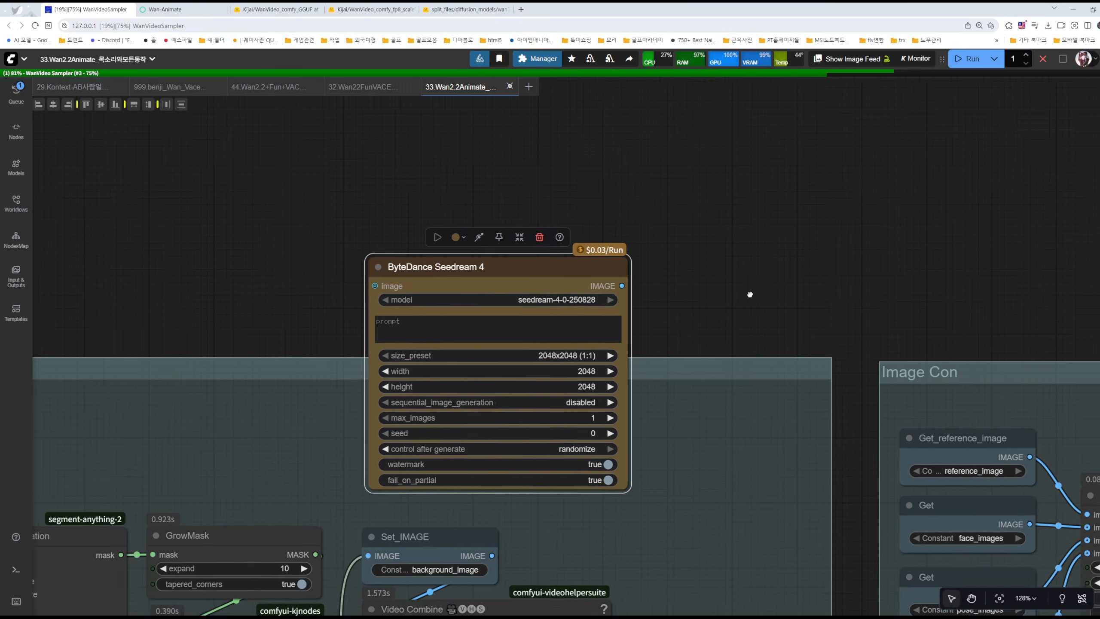
- Move the ByteDance Seedream 4 node above the Image Masking group and attach a PreviewImage node to its IMAGE output
left_click_drag(750, 294, 769, 318)
left_click_drag(616, 292, 653, 130)
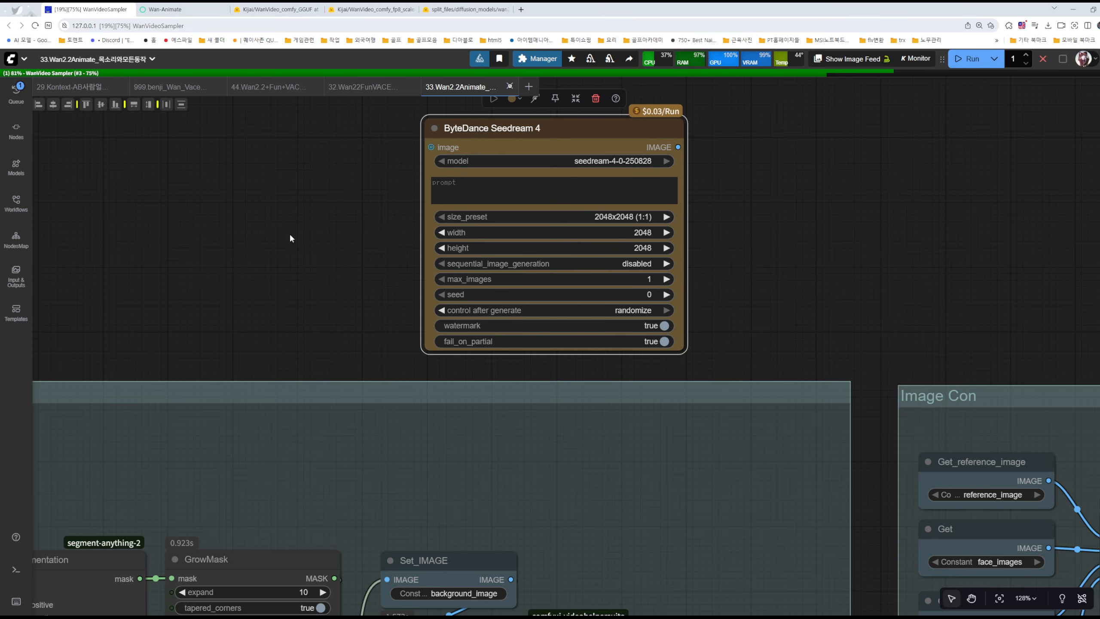
left_click_drag(678, 148, 757, 155)
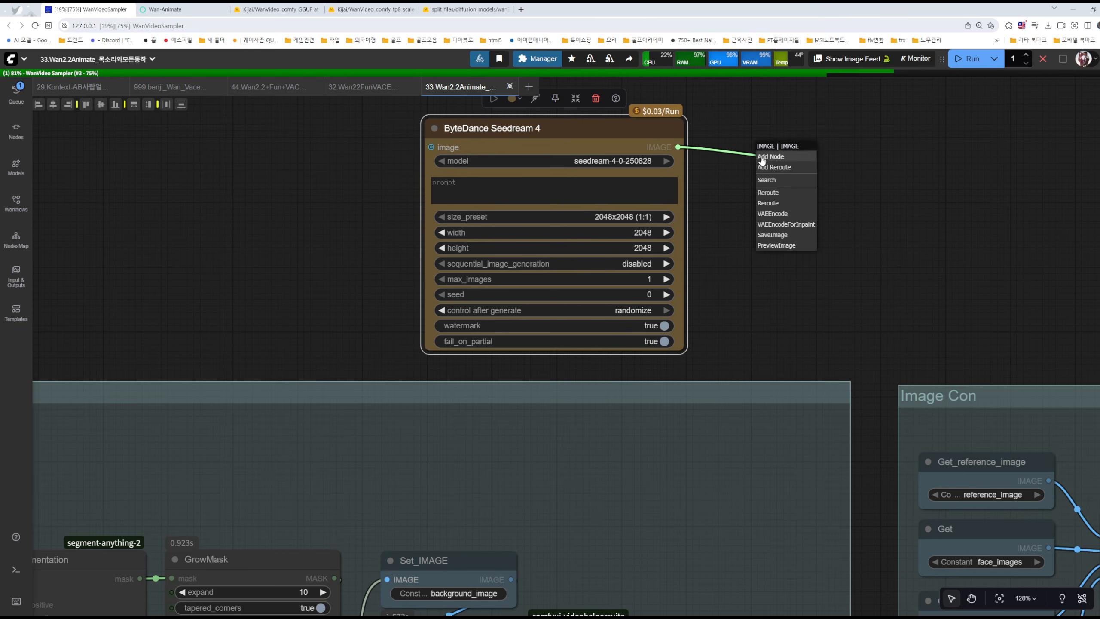
left_click(776, 246)
left_click_drag(515, 168, 599, 175)
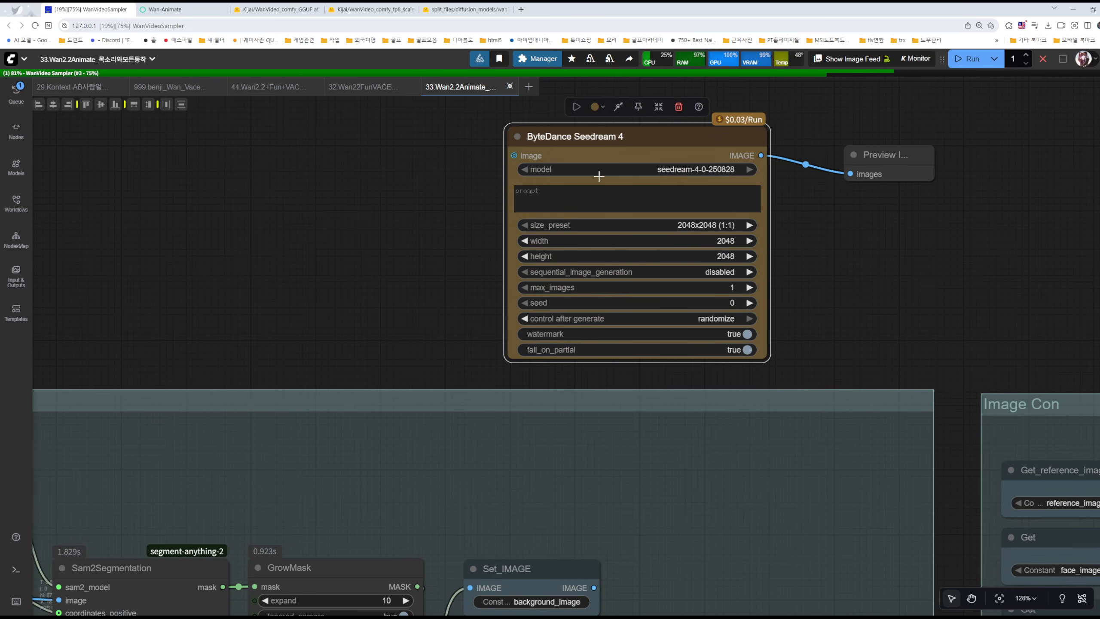
- Inspect the image input, prompt and width fields of the ByteDance Seedream 4 node without changing them
left_click_drag(514, 156, 394, 191)
left_click_drag(247, 175, 366, 206)
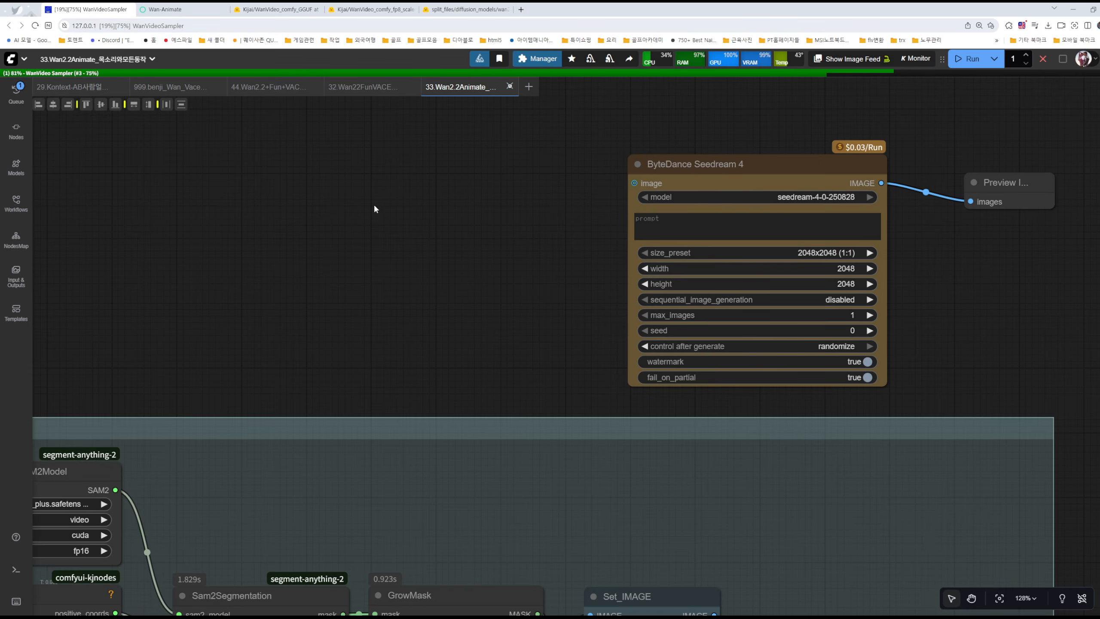
left_click(684, 223)
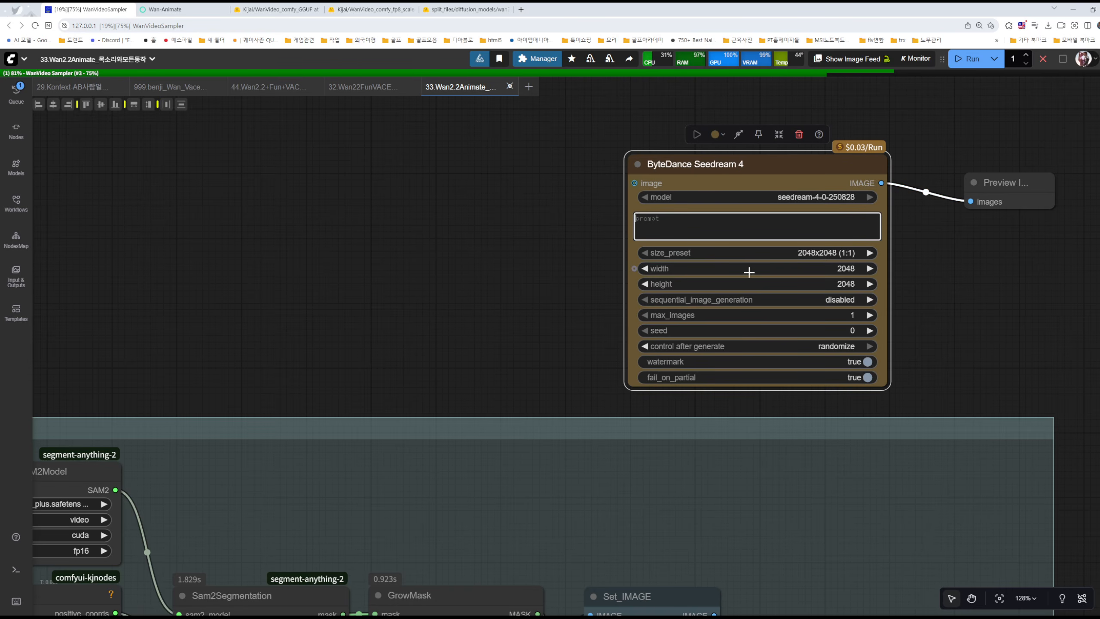
left_click(726, 271)
left_click(532, 268)
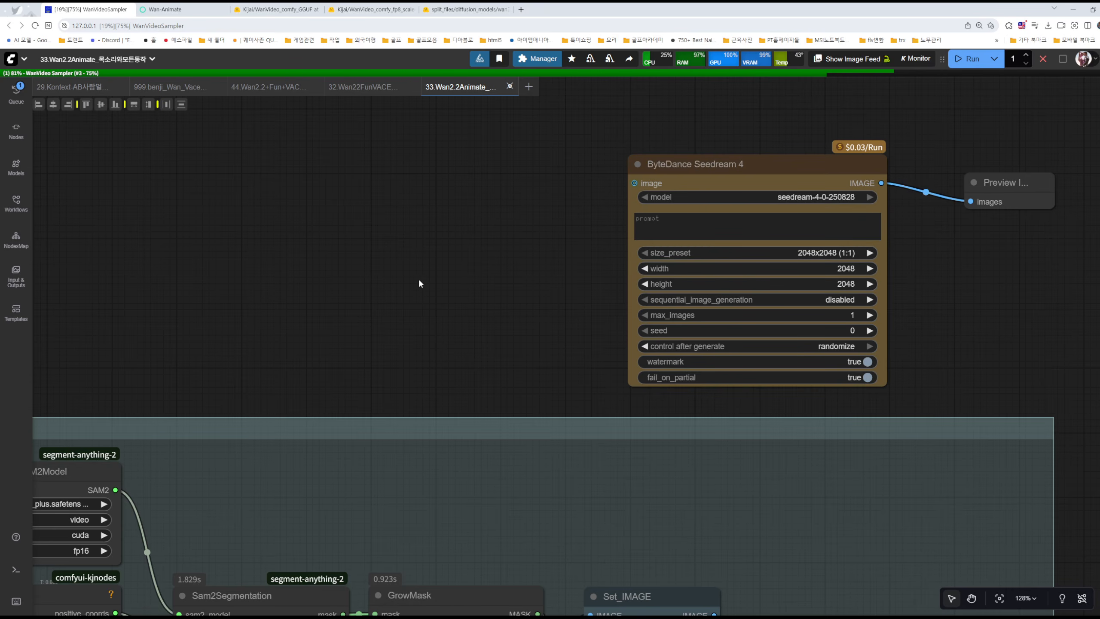
left_click_drag(538, 219, 433, 199)
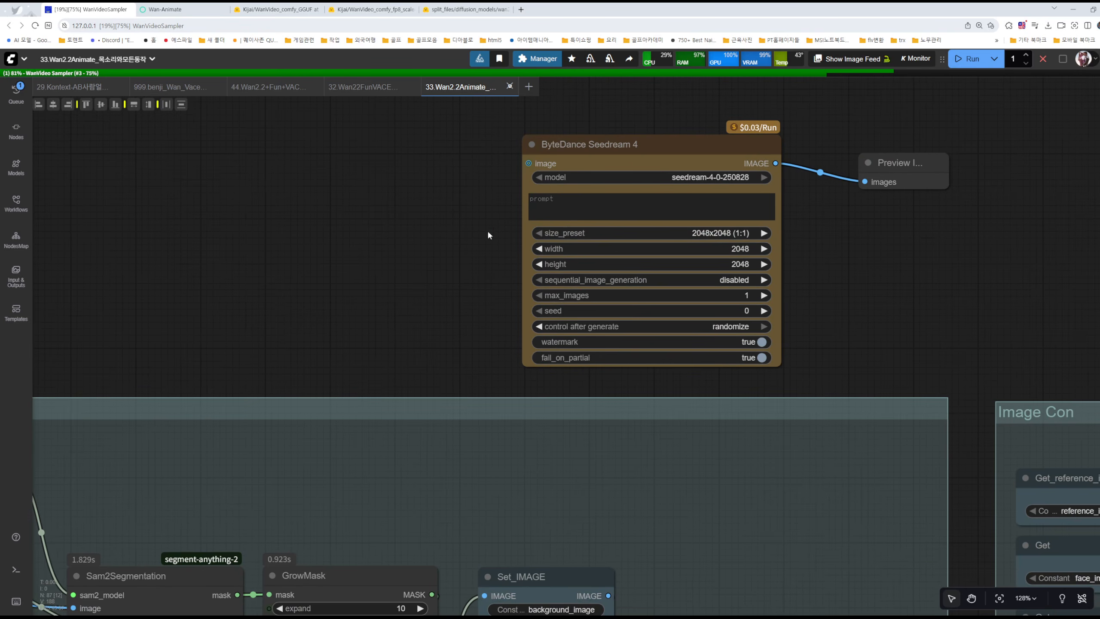
left_click(577, 201)
- Enlarge the Preview Image node to roughly the Seedream 4 node's size and place it directly beside that node
scroll(818, 221, "right", 5)
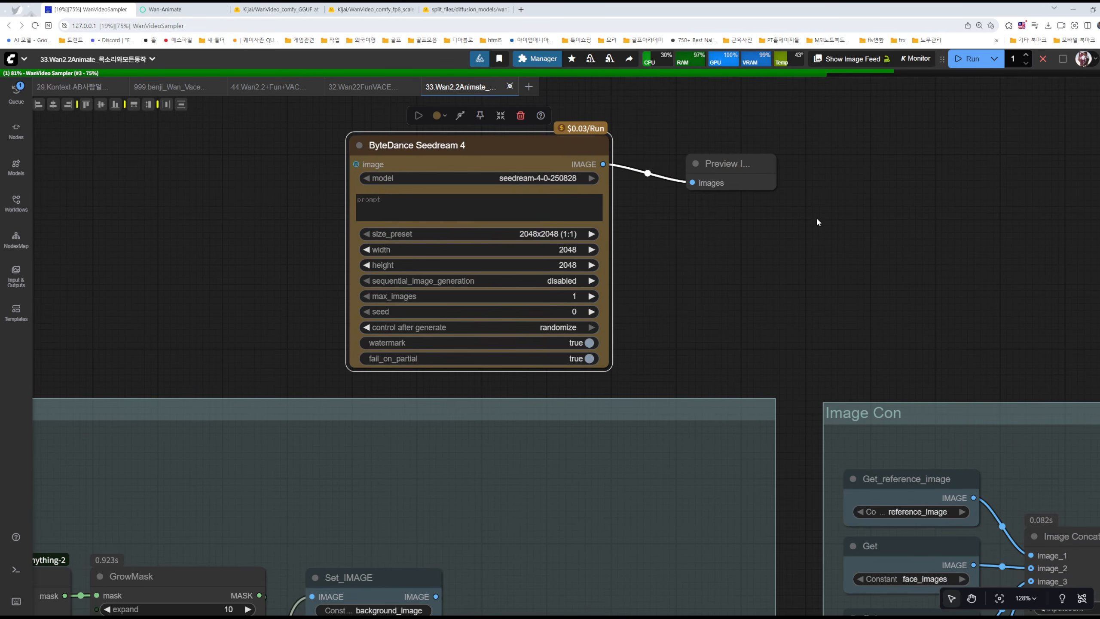
left_click_drag(774, 189, 924, 353)
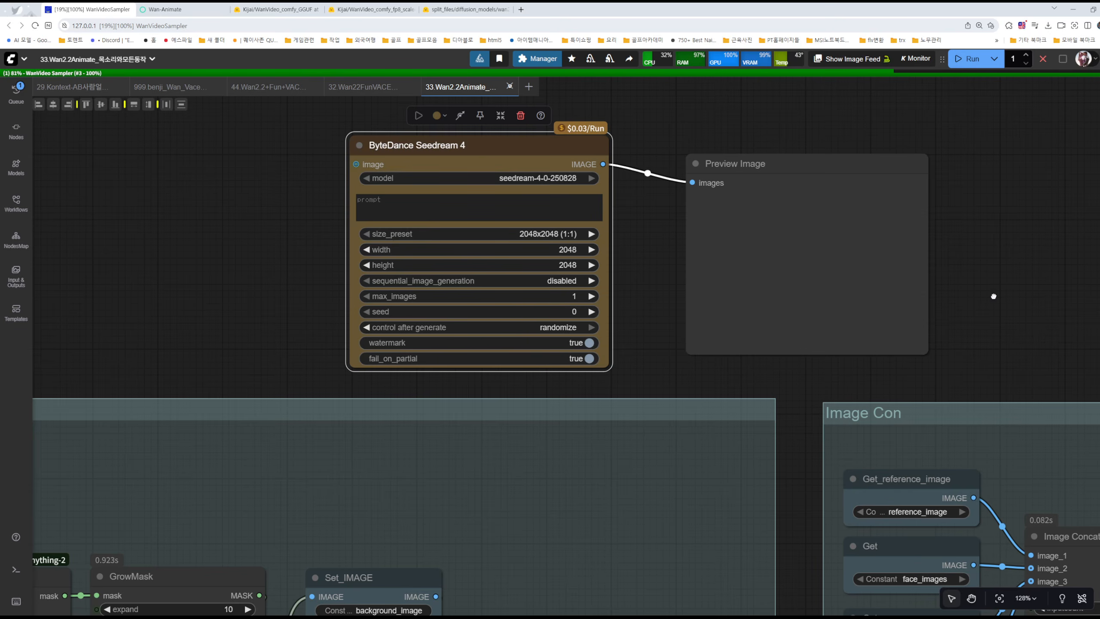
left_click_drag(812, 166, 750, 149)
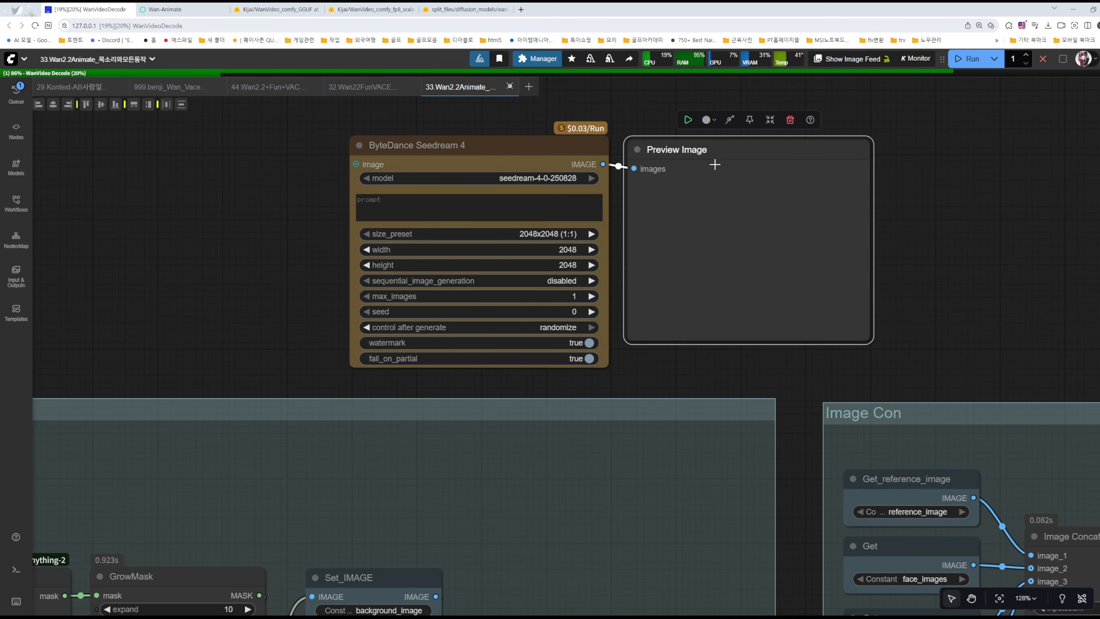
- Delete the ByteDance Seedream 4 node together with its connected Preview Image node
scroll(714, 164, "up", 1)
left_click_drag(478, 159, 692, 270)
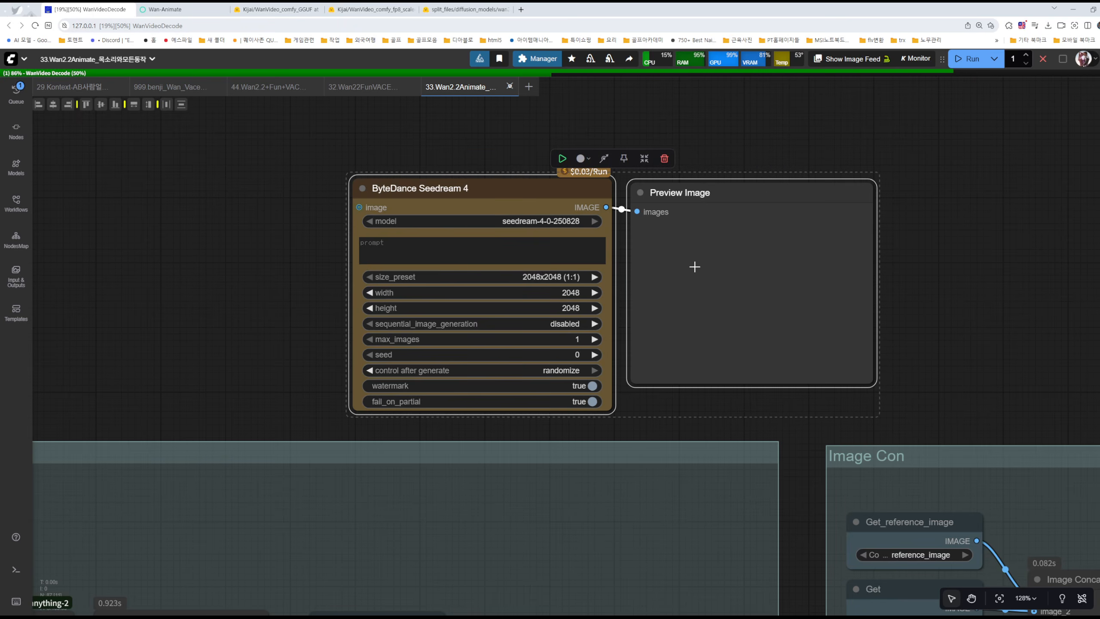
key("Delete")
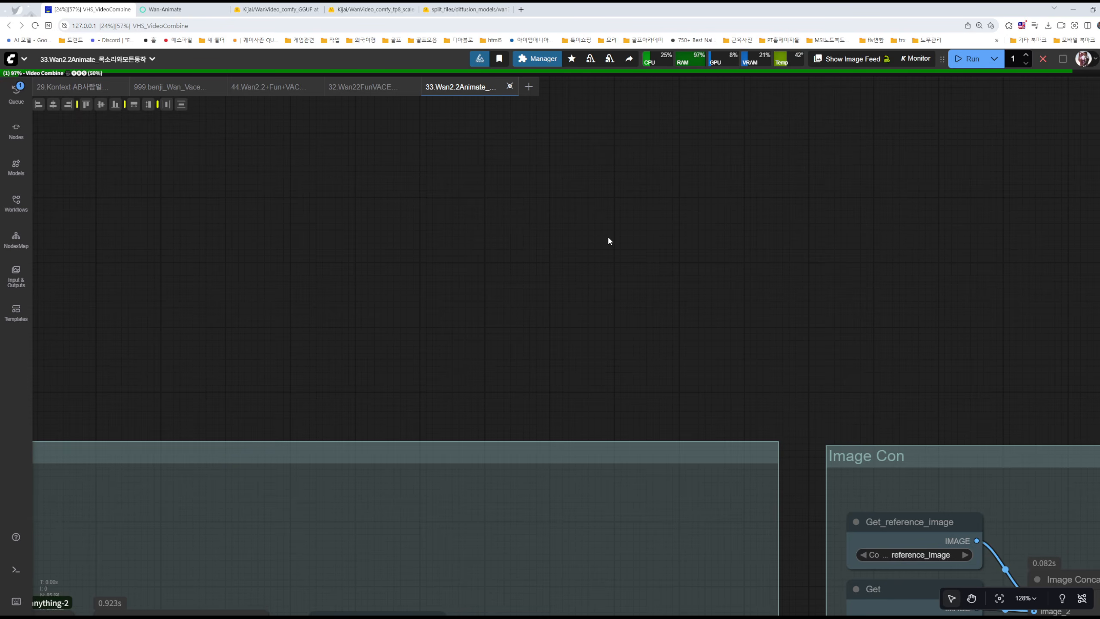
- Review the Image Masking group's nodes and masked video preview, and the combined result in the Image Con group
scroll(605, 261, "down", 3)
scroll(606, 261, "down", 2)
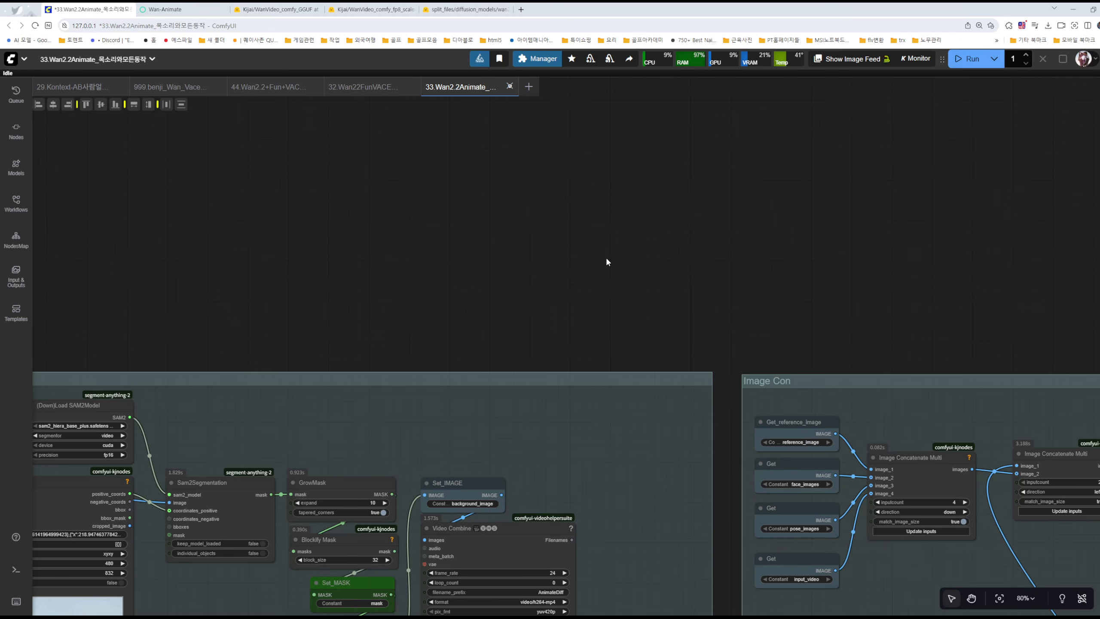
left_click_drag(638, 467, 688, 262)
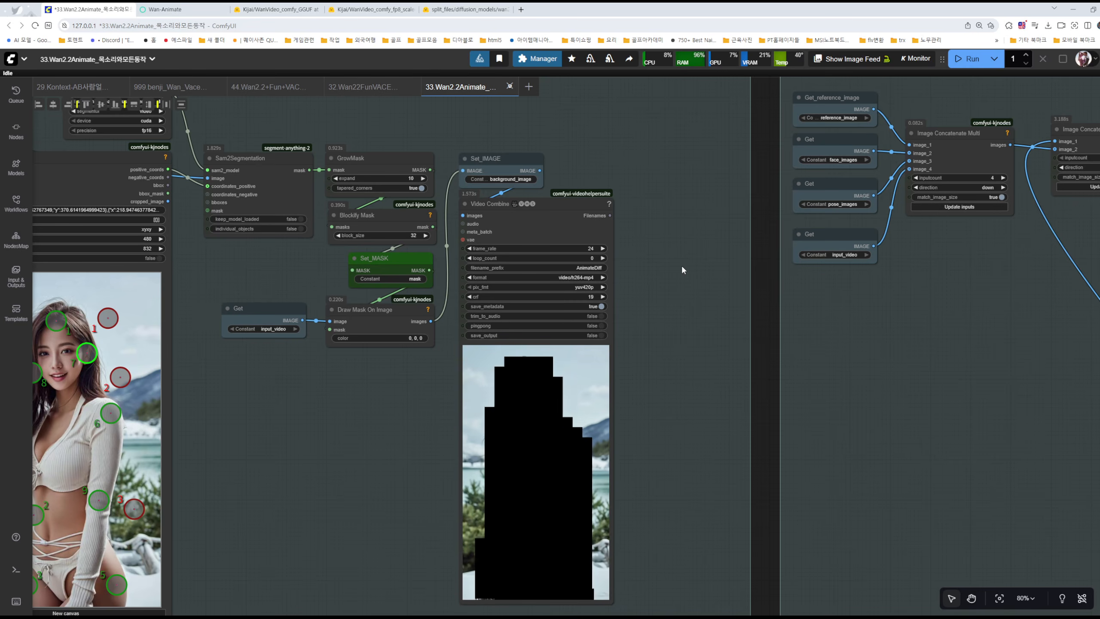
scroll(689, 273, "up", 2)
scroll(689, 274, "up", 8)
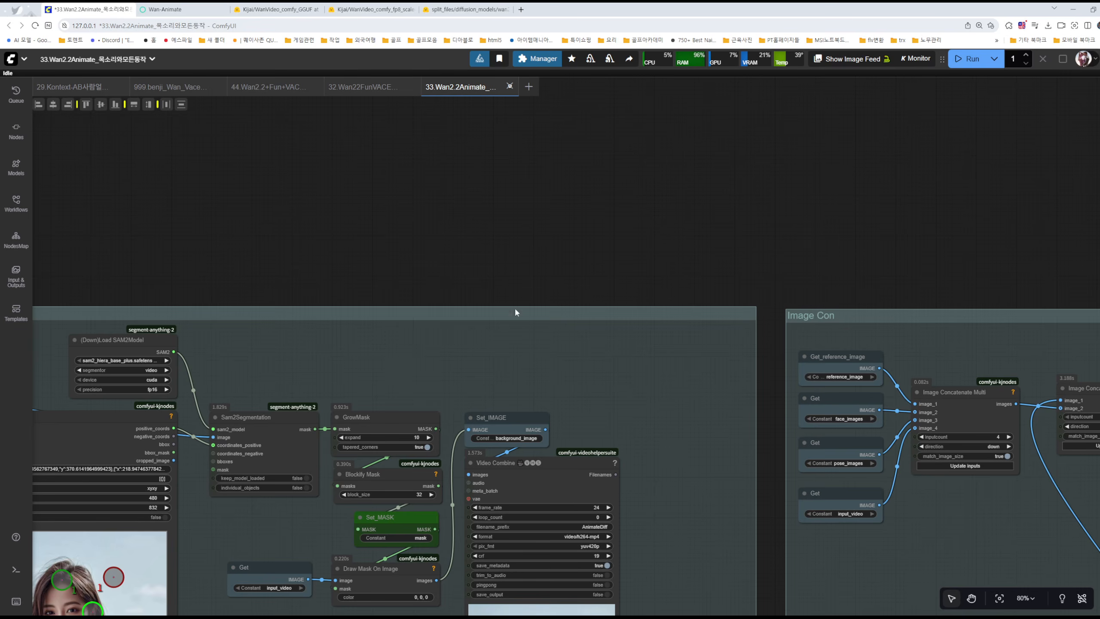
left_click_drag(659, 401, 665, 206)
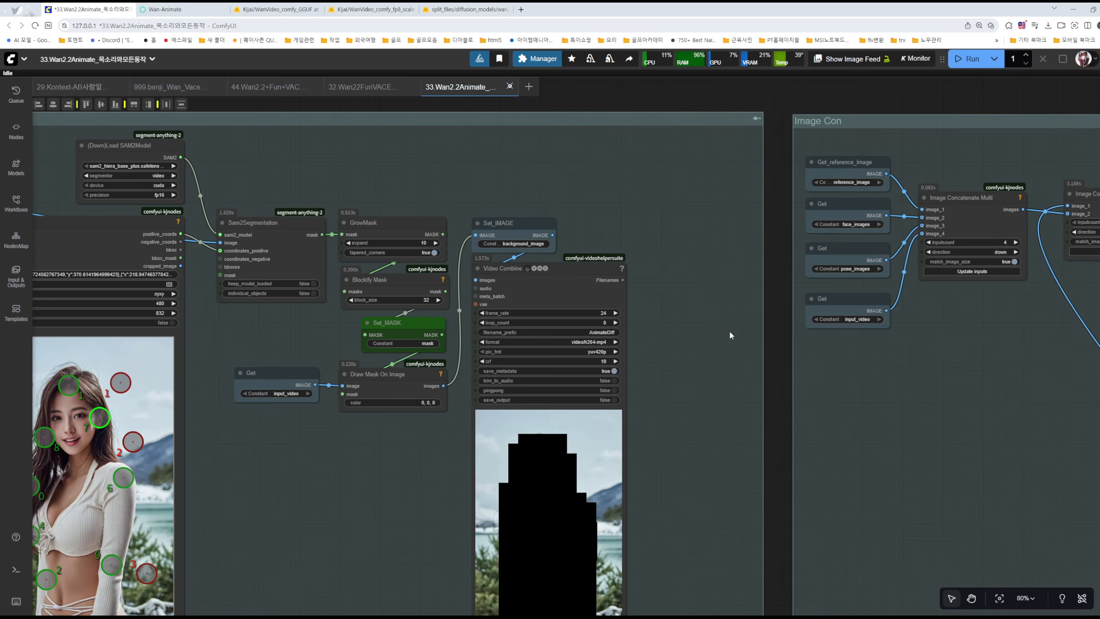
left_click_drag(722, 452, 681, 266)
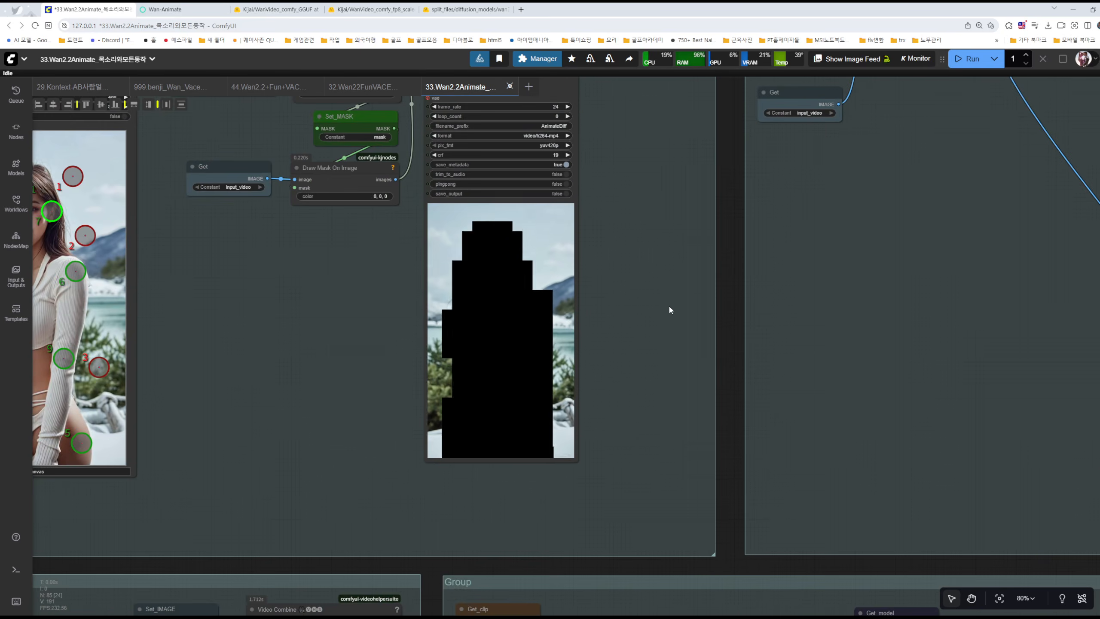
scroll(668, 307, "down", 7)
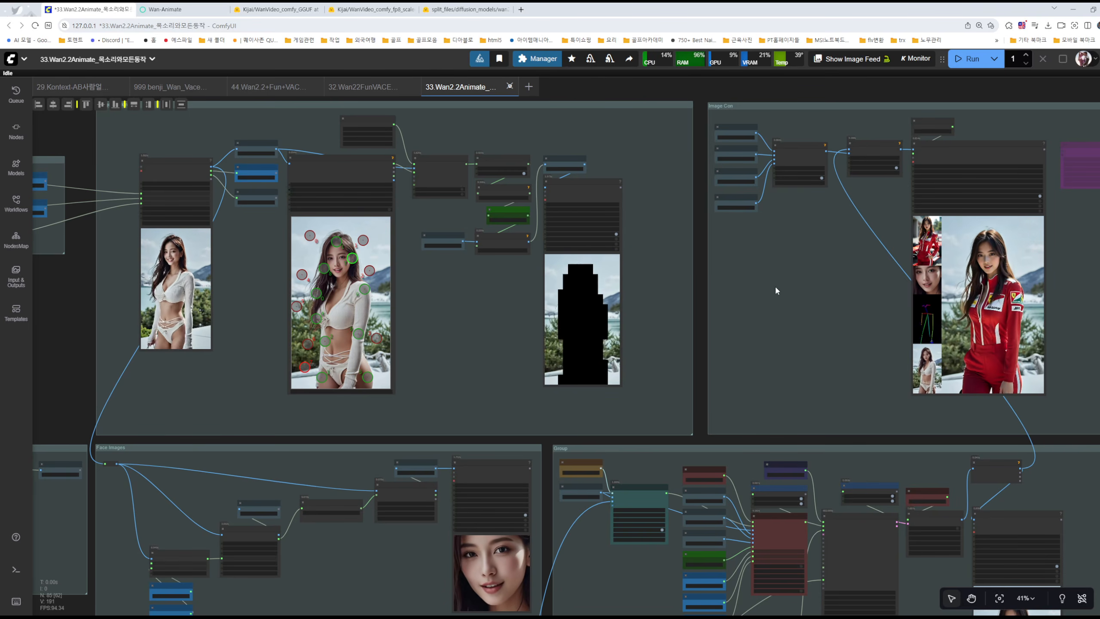
left_click_drag(808, 286, 774, 308)
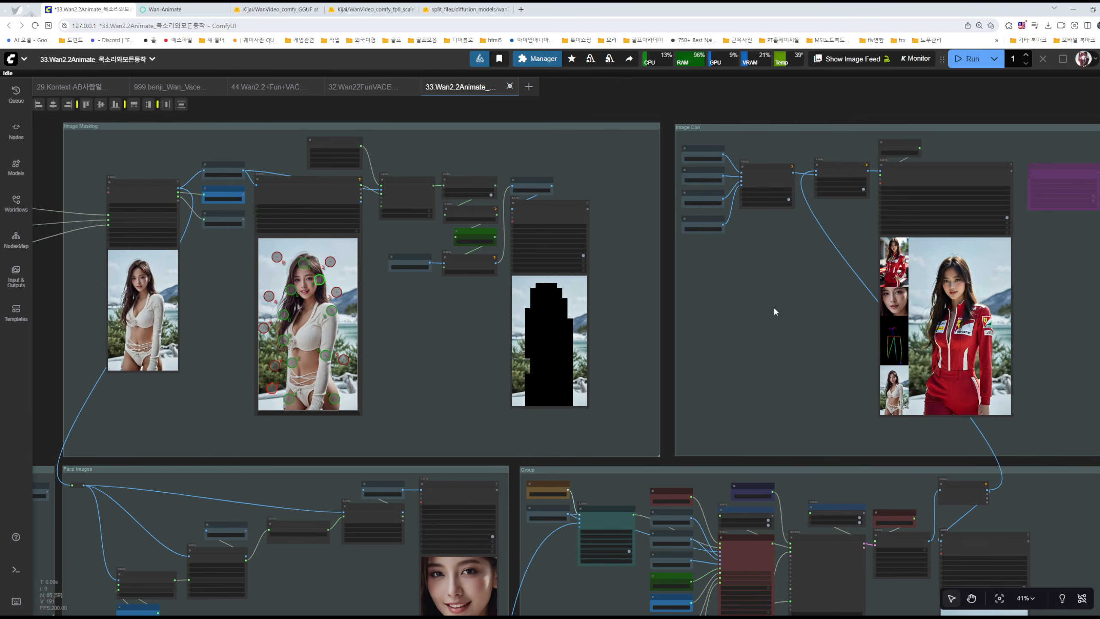
- Examine the Image Con group's combined video up close, comparing the reference, face, pose and source clips with the generated result
scroll(714, 350, "up", 10)
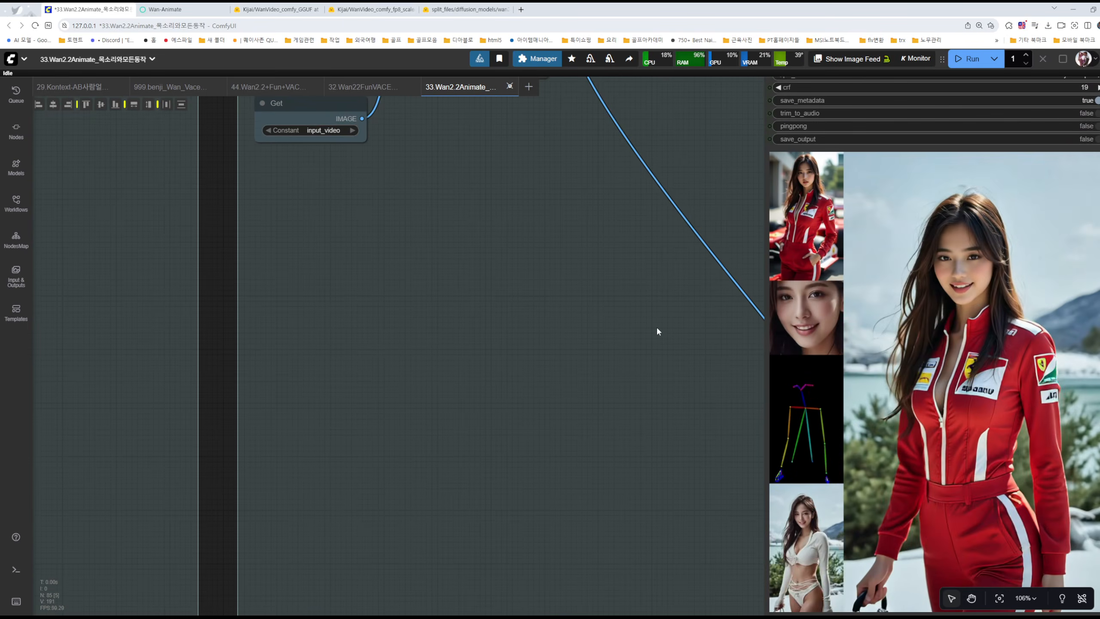
left_click_drag(656, 330, 363, 270)
scroll(486, 290, "up", 2)
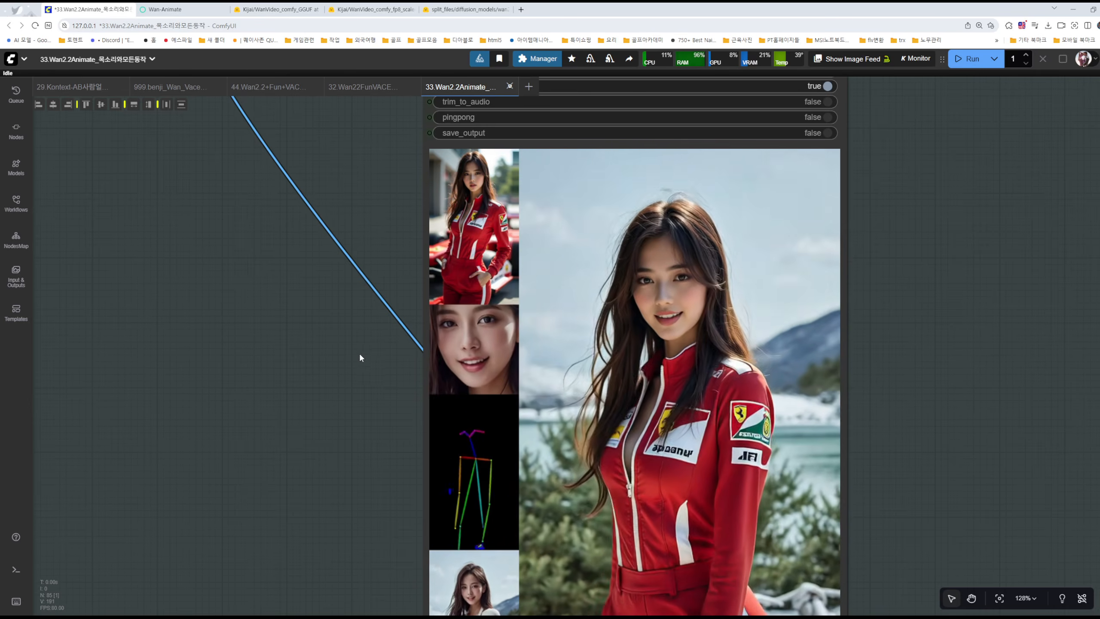
left_click_drag(359, 353, 352, 272)
left_click_drag(329, 418, 298, 299)
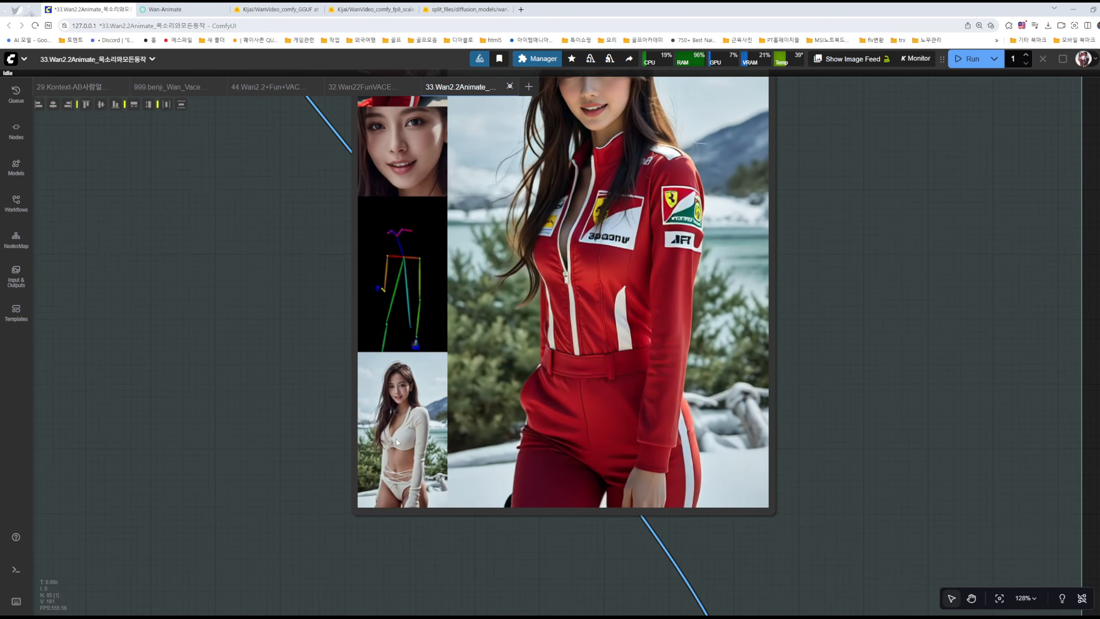
left_click_drag(281, 396, 281, 468)
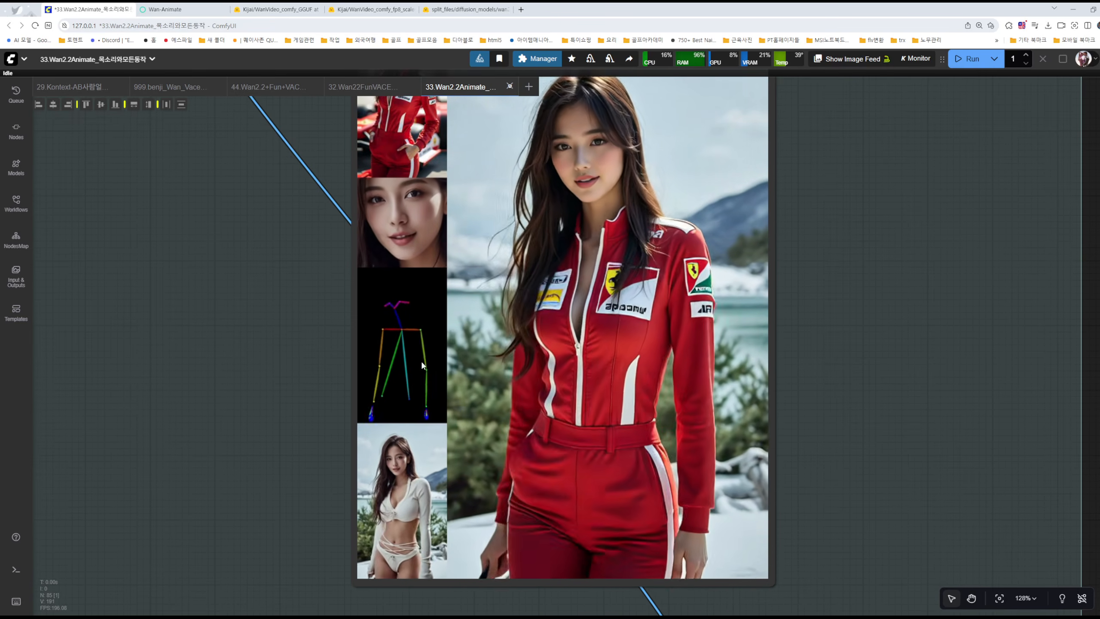
left_click_drag(299, 314, 309, 361)
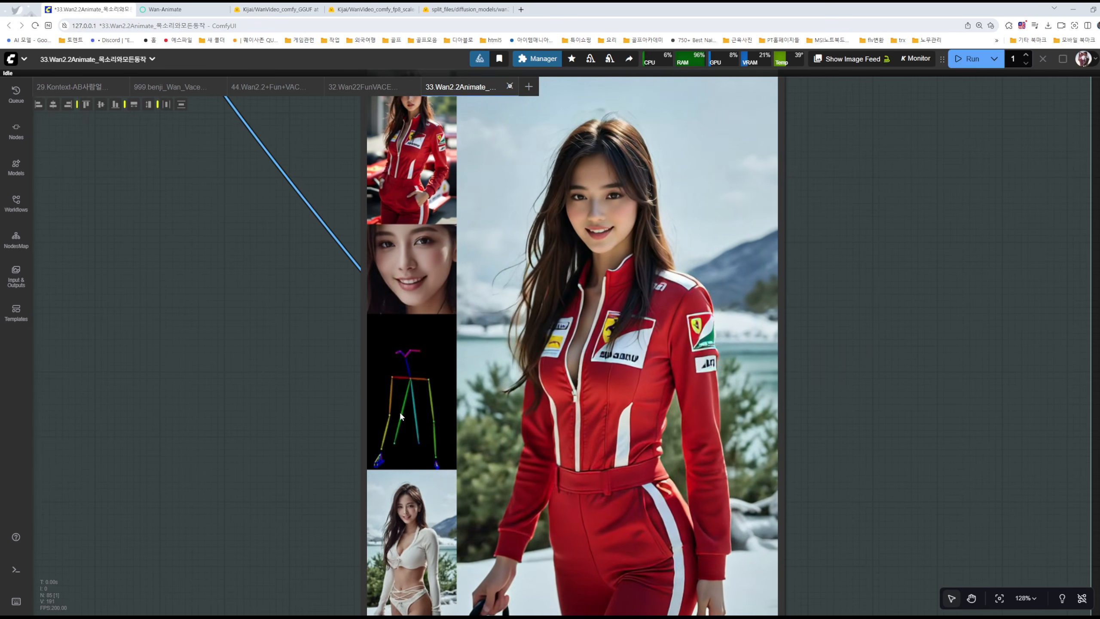
left_click_drag(335, 320, 319, 391)
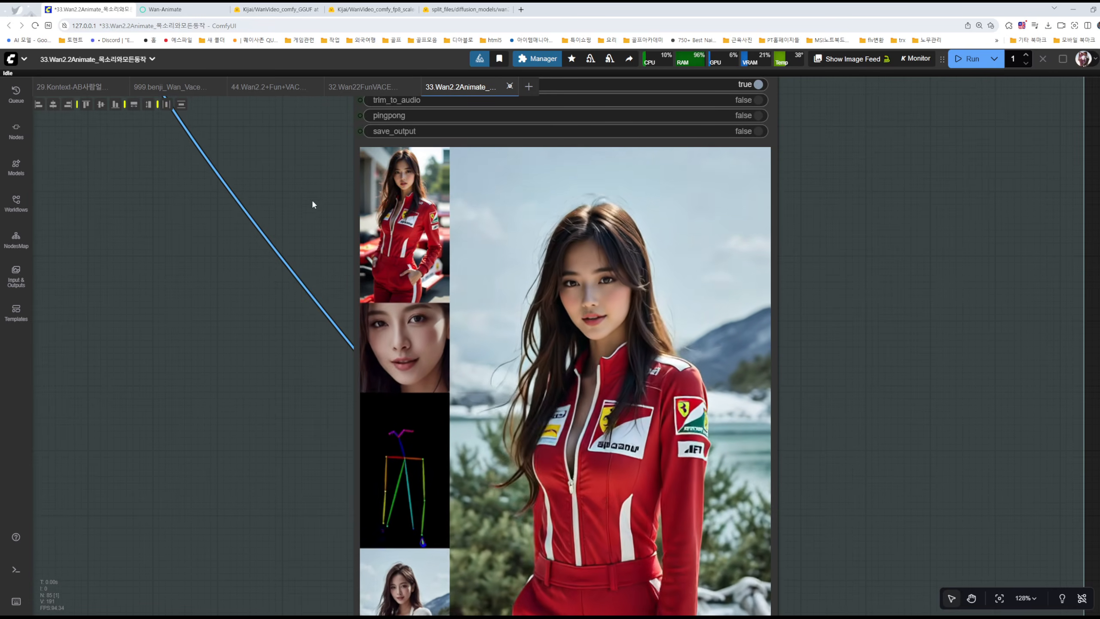
scroll(416, 158, "down", 1)
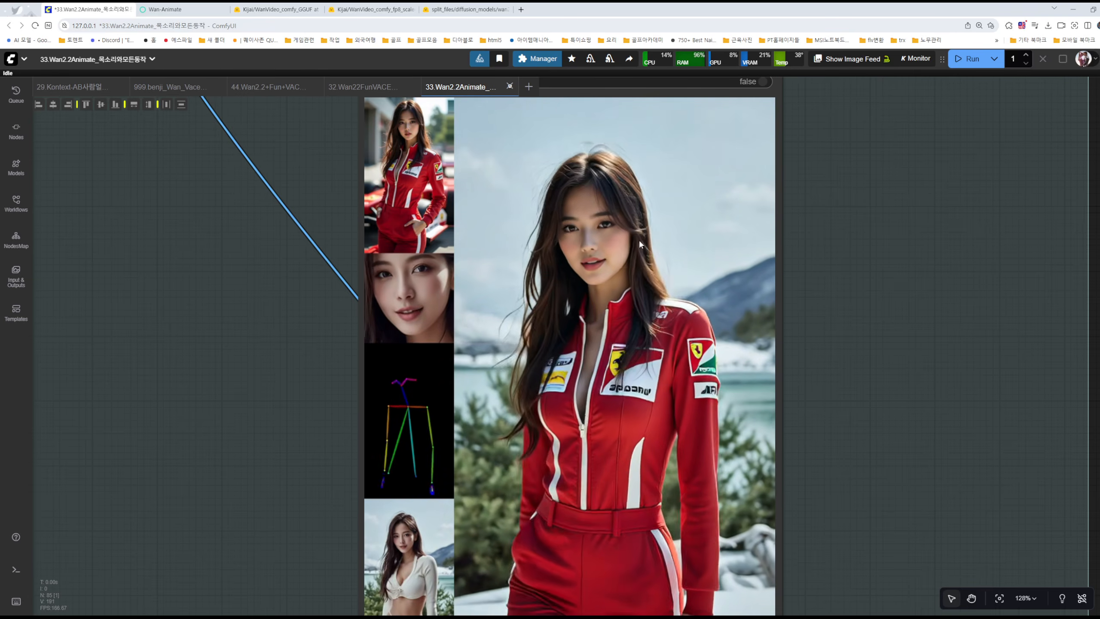
scroll(876, 353, "down", 1)
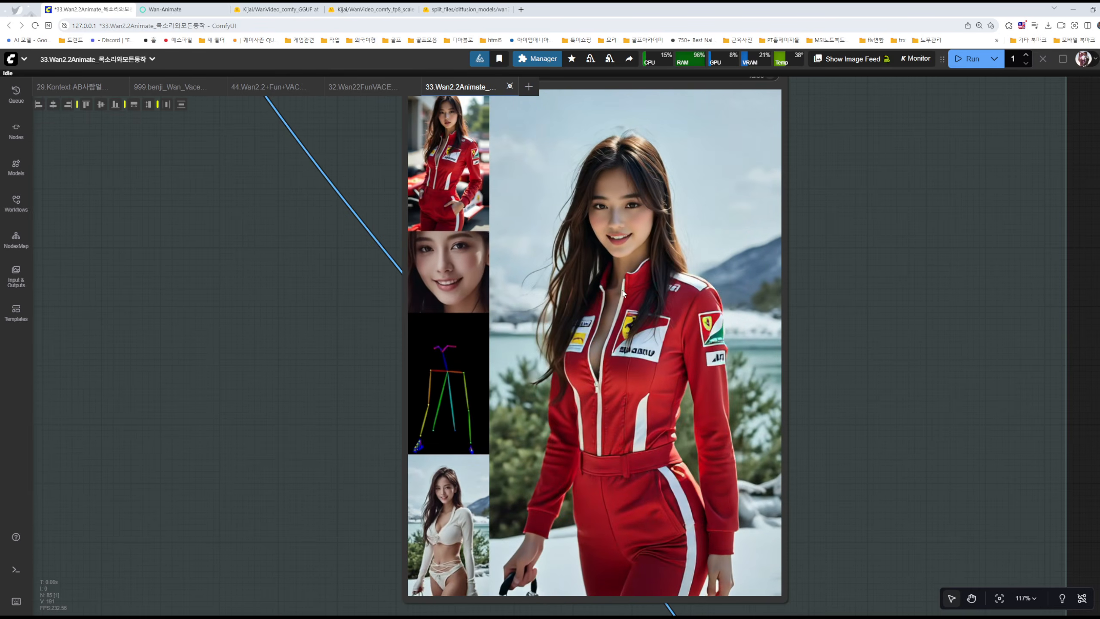
scroll(908, 321, "down", 2)
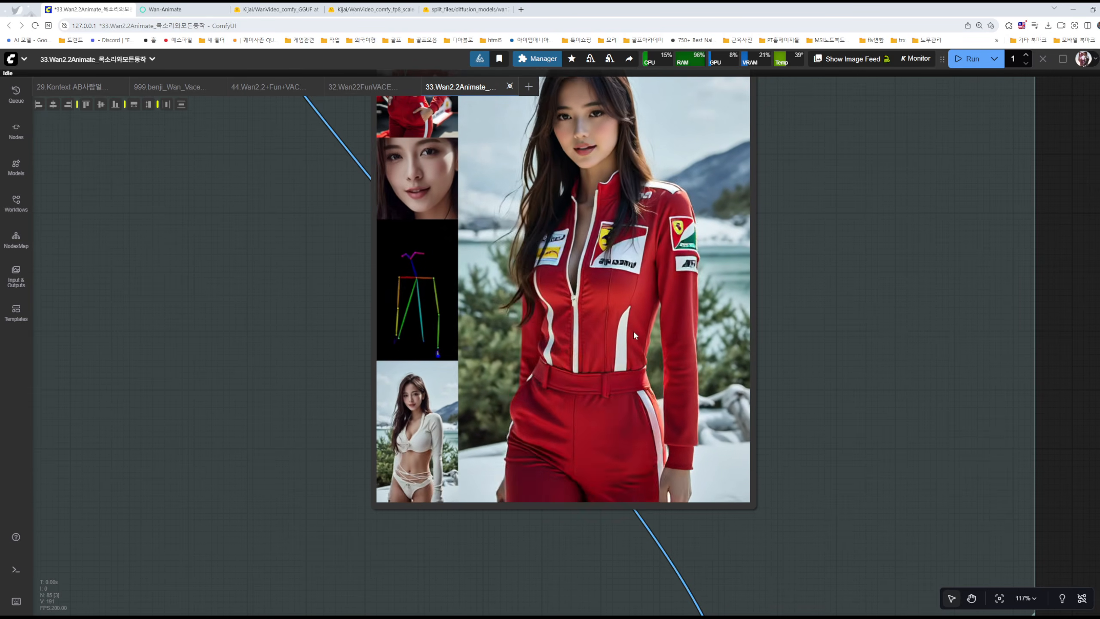
scroll(618, 283, "down", 4)
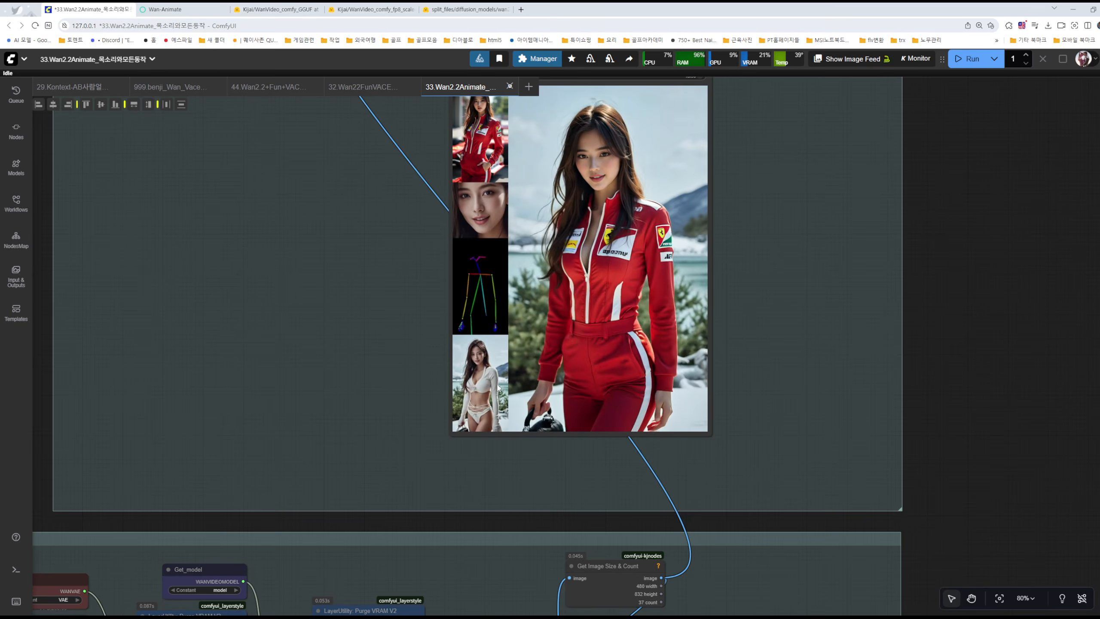
scroll(481, 377, "up", 6)
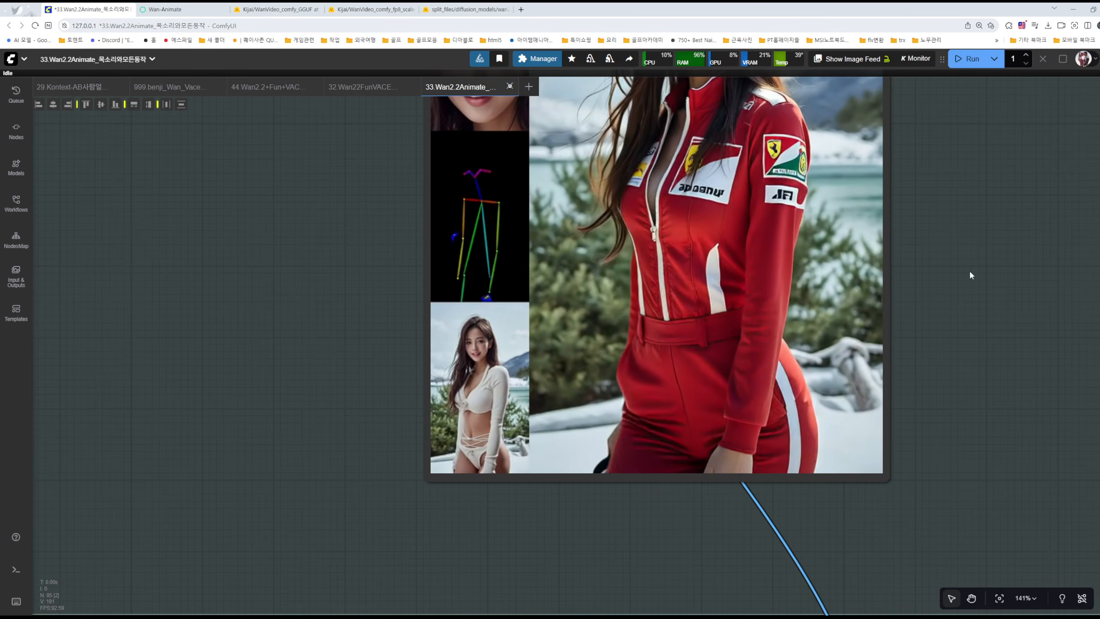
left_click_drag(900, 223, 854, 347)
scroll(854, 352, "down", 3)
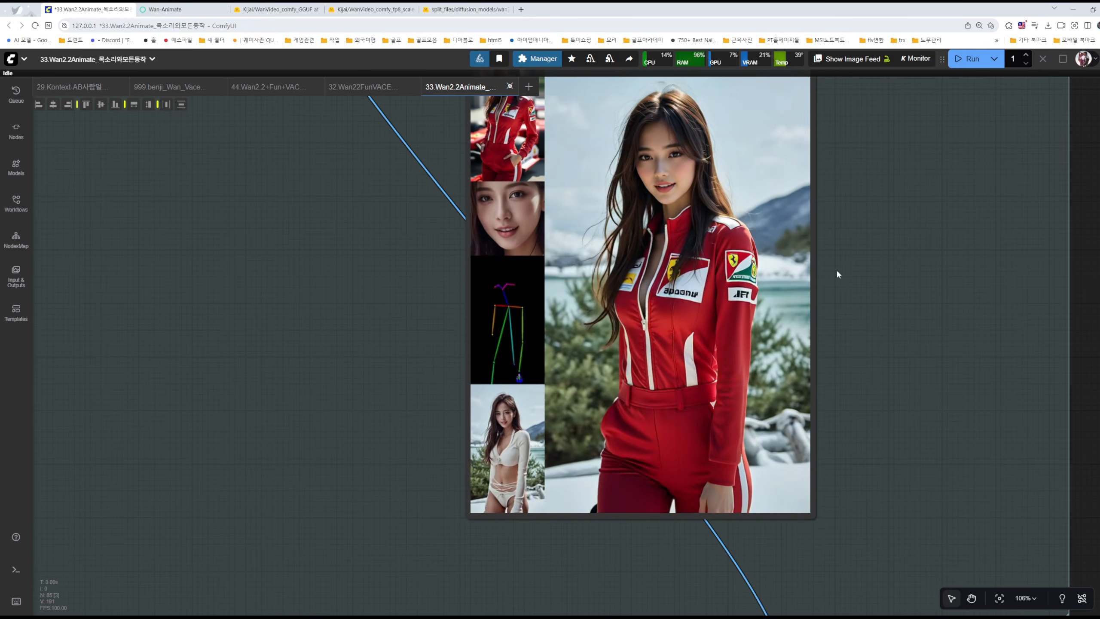
scroll(835, 268, "down", 5)
scroll(826, 279, "down", 3)
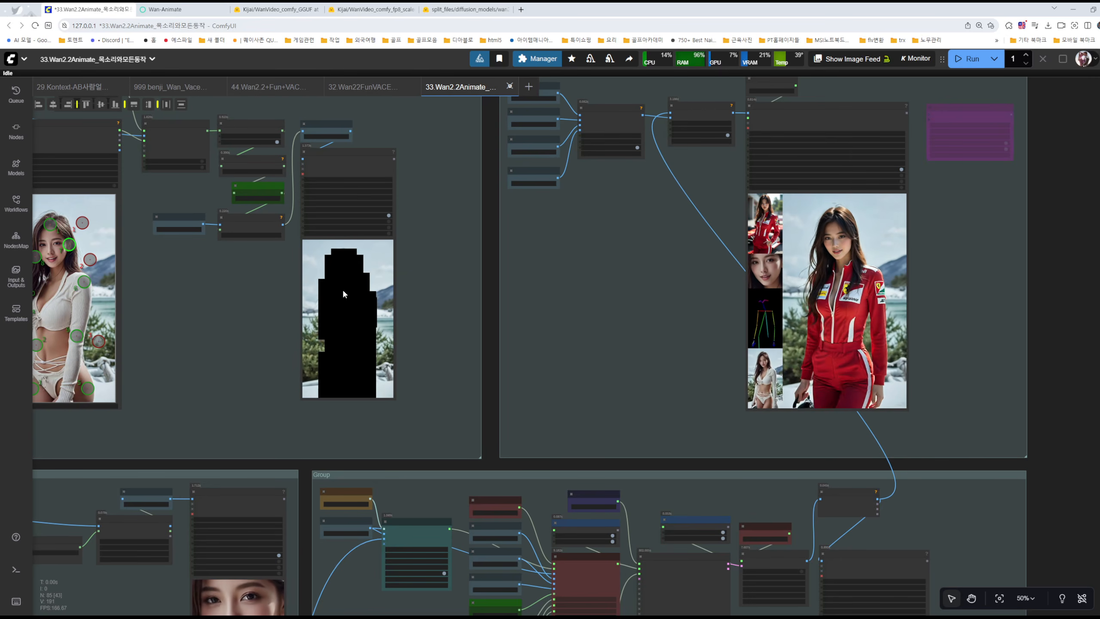
- Examine the sampling group's output previews alongside the combined video, checking the generated character's face, outfit and movement
scroll(646, 253, "down", 10)
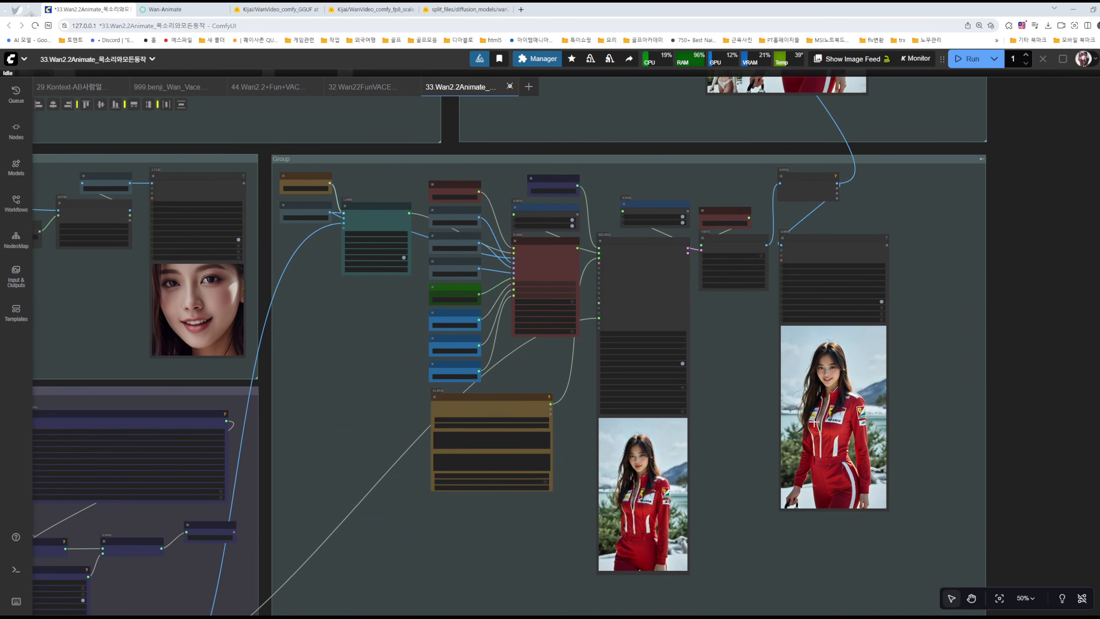
scroll(663, 109, "up", 8)
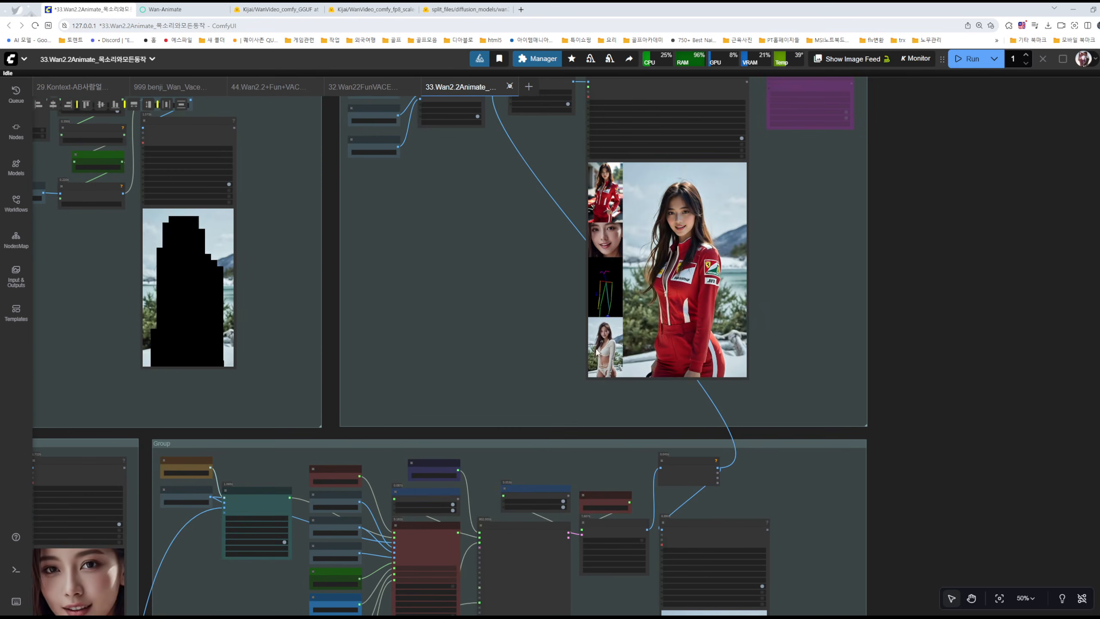
scroll(644, 230, "up", 12)
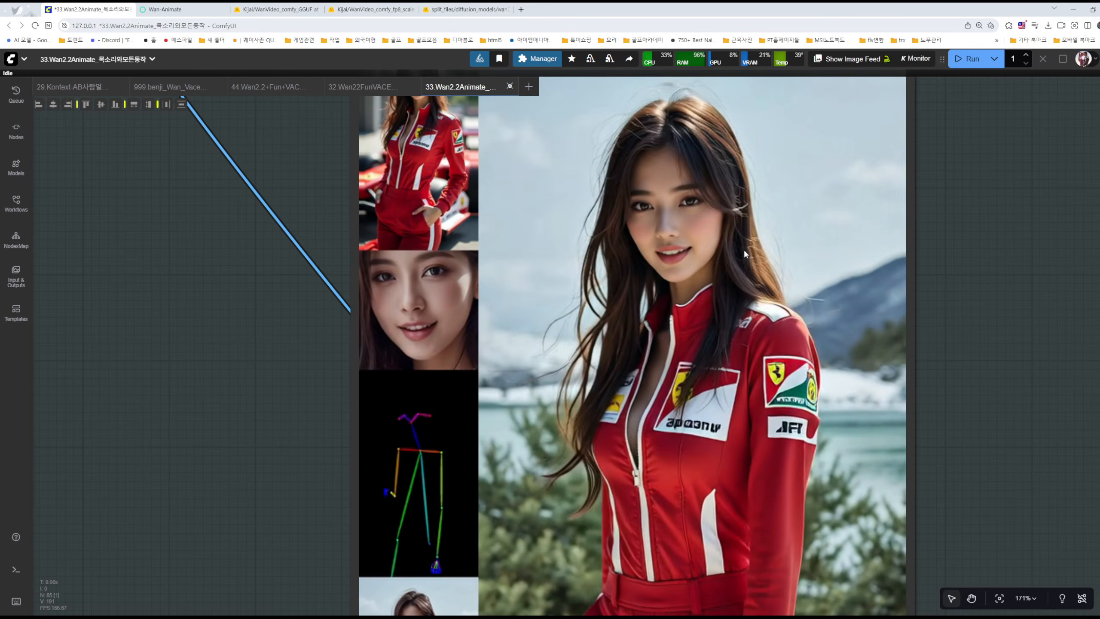
scroll(751, 239, "down", 1)
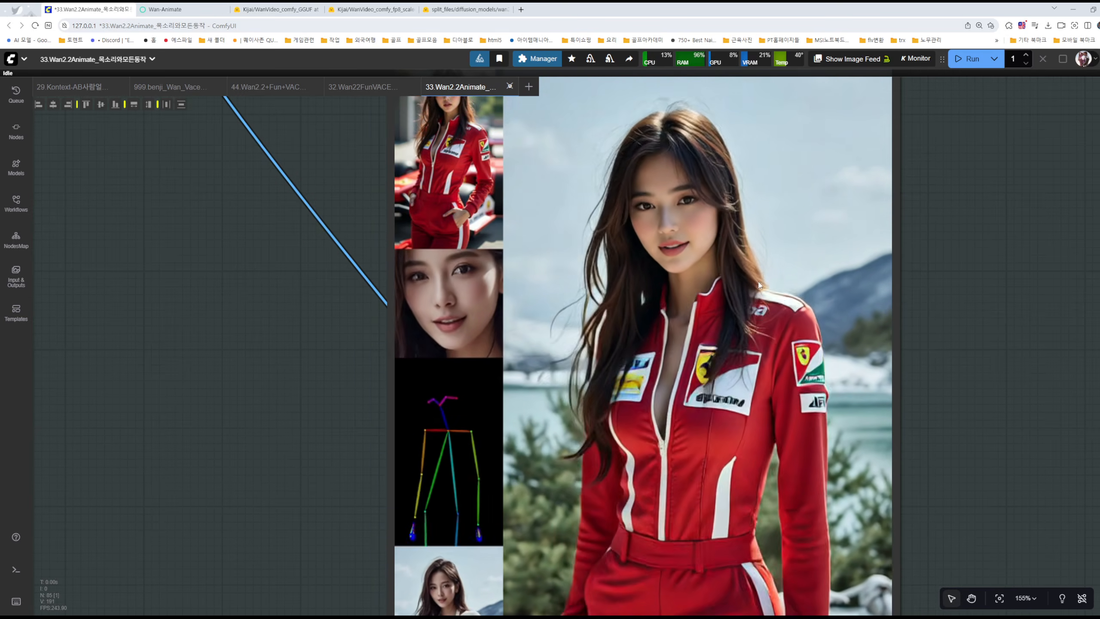
scroll(756, 277, "down", 8)
scroll(750, 284, "down", 5)
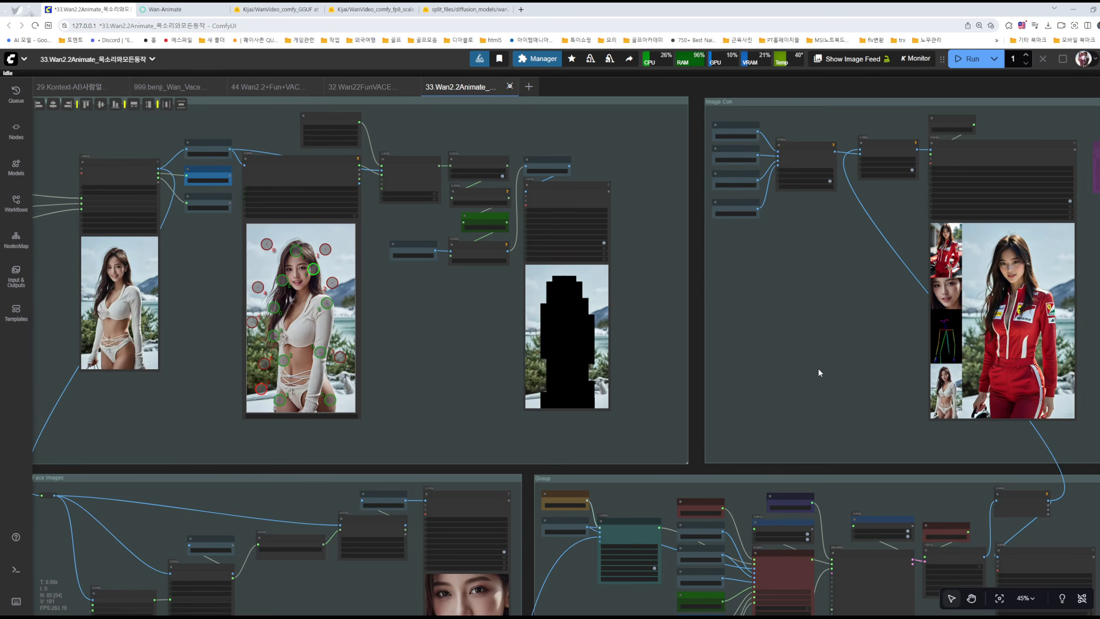
left_click_drag(818, 366, 689, 344)
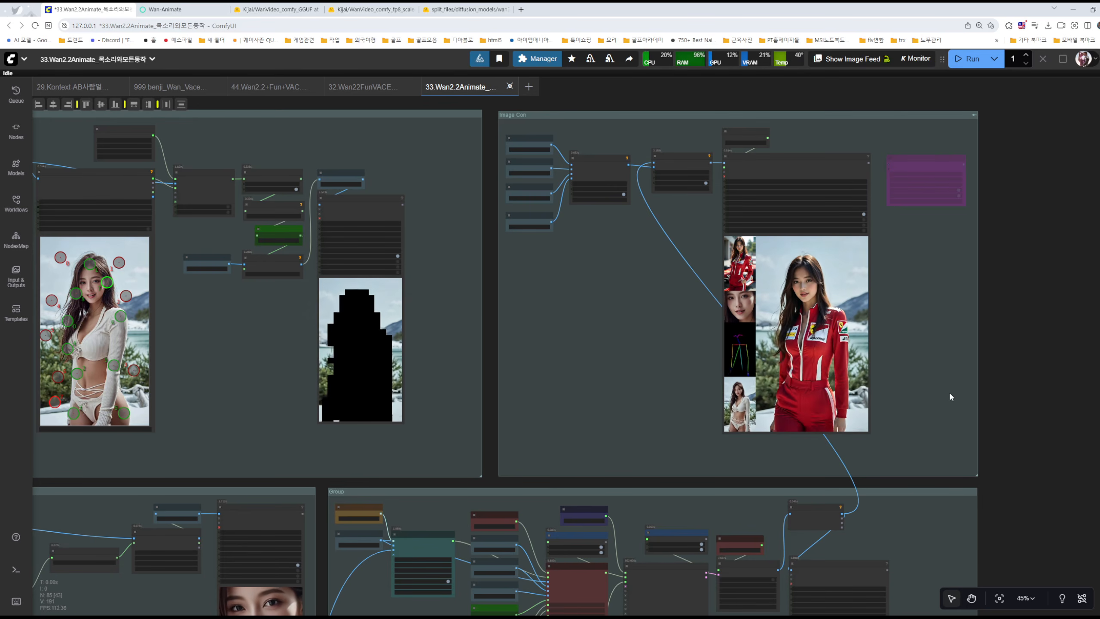
left_click_drag(948, 392, 708, 407)
scroll(710, 411, "up", 5)
scroll(713, 419, "up", 3)
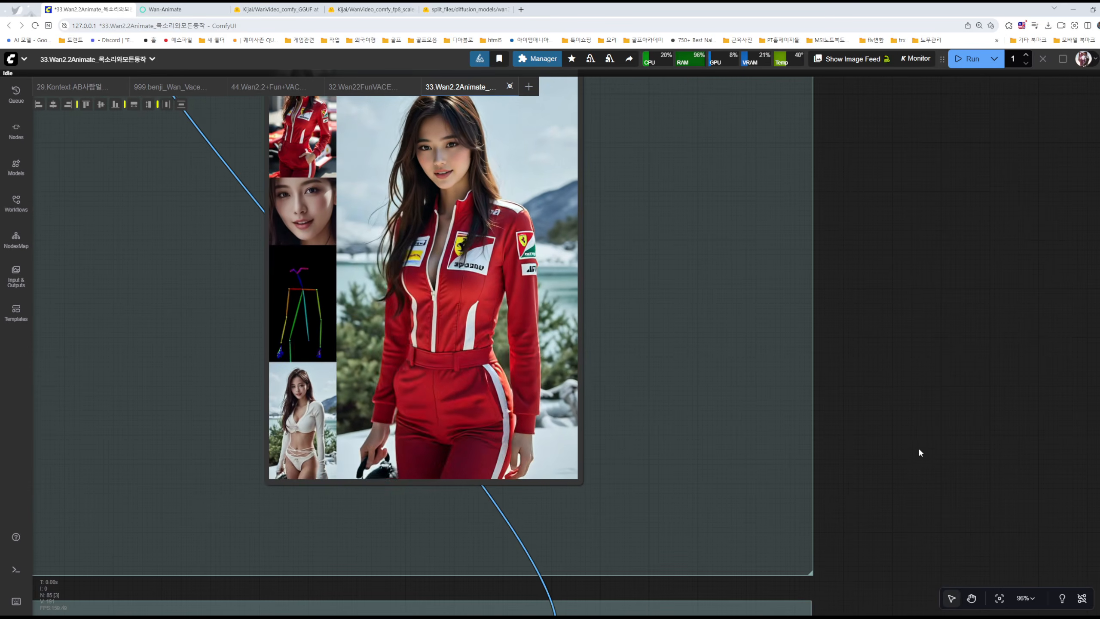
scroll(995, 334, "down", 3)
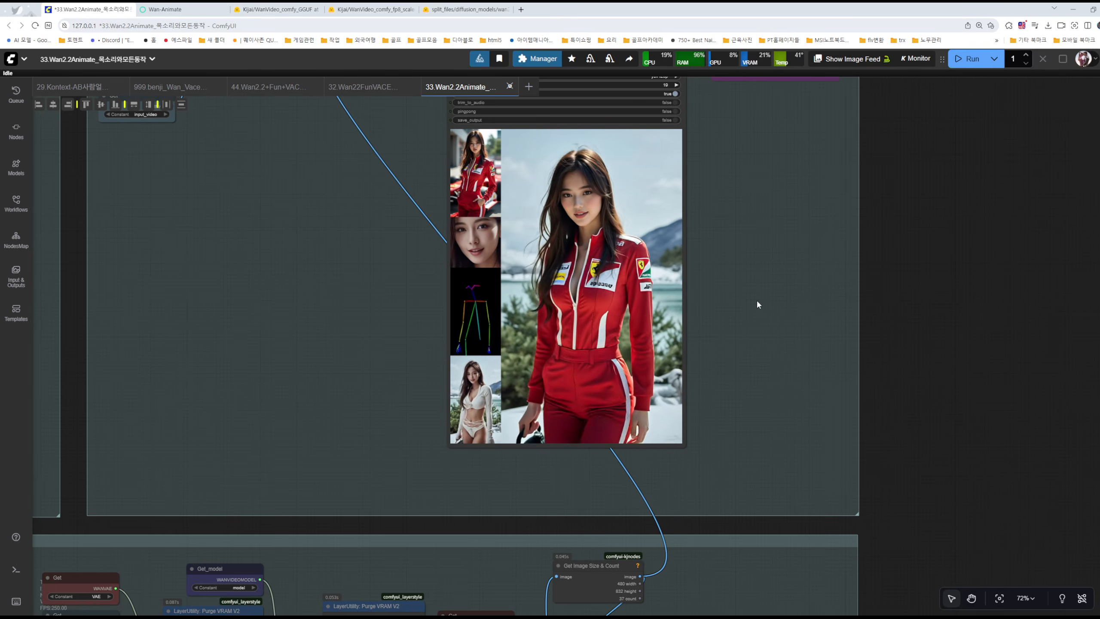
scroll(287, 295, "down", 4)
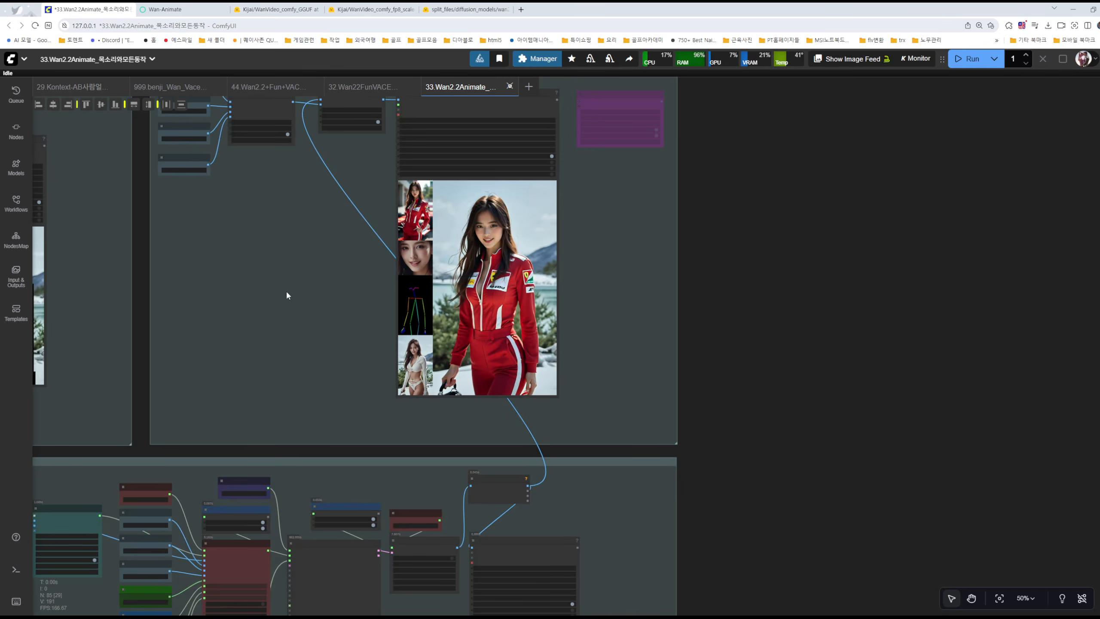
- Save the current Wan2.2 Animate workflow
left_click_drag(241, 275, 612, 312)
scroll(612, 313, "up", 2)
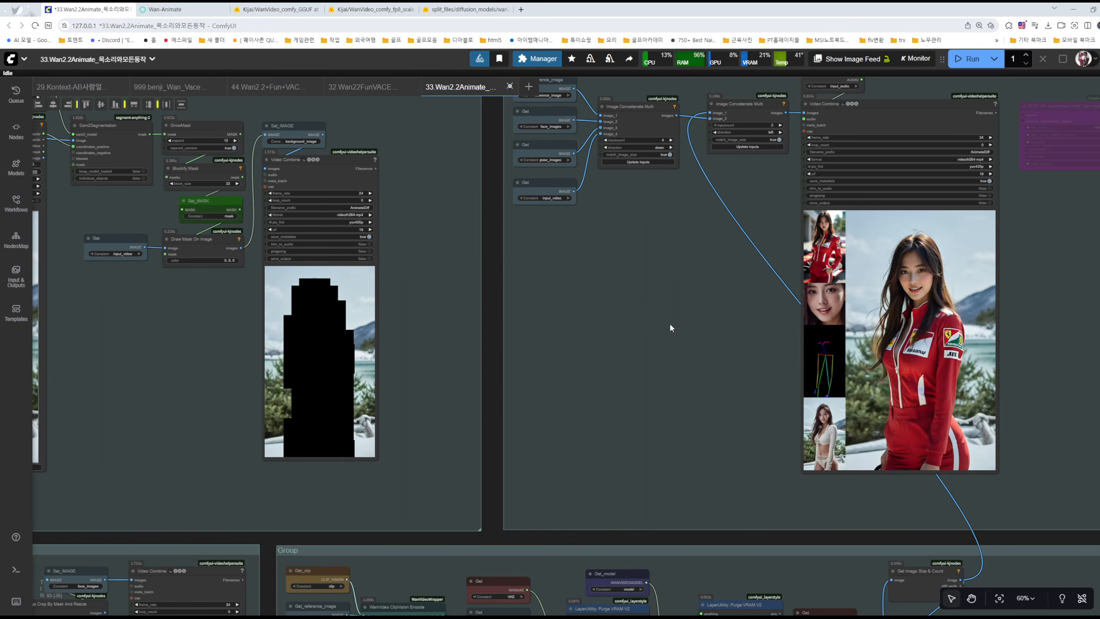
left_click_drag(650, 368, 561, 172)
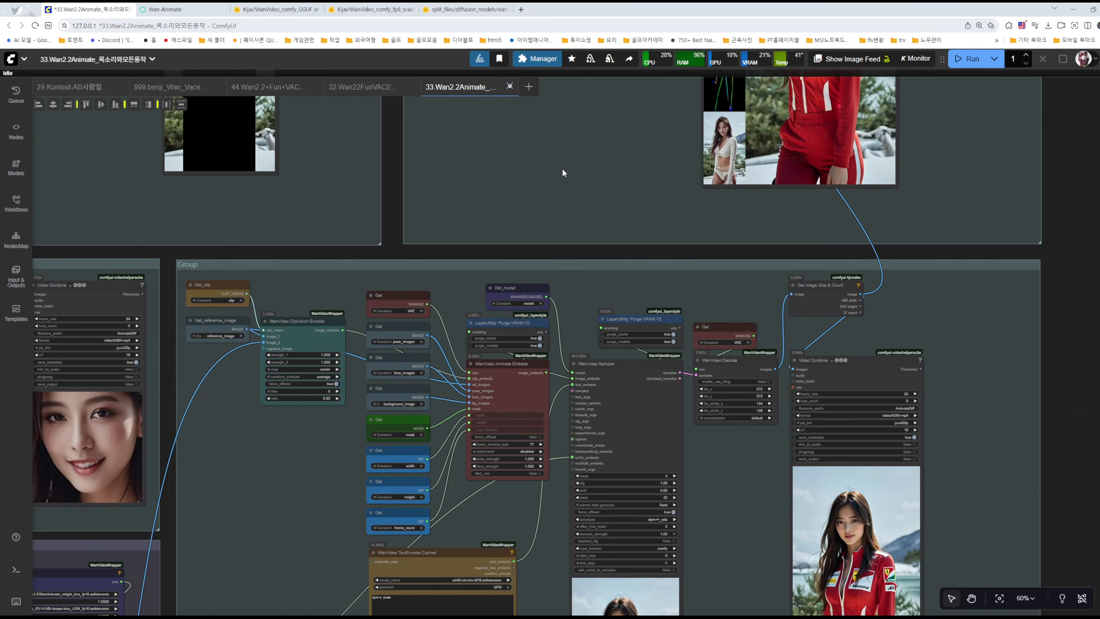
left_click_drag(626, 207, 748, 282)
left_click_drag(549, 253, 808, 371)
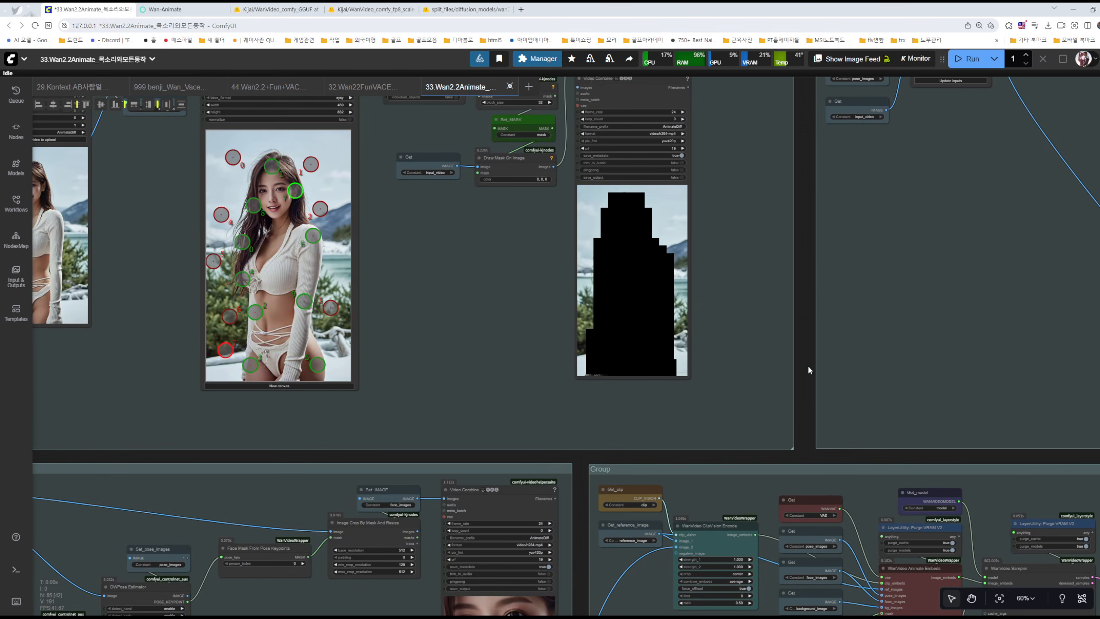
left_click_drag(591, 309, 823, 375)
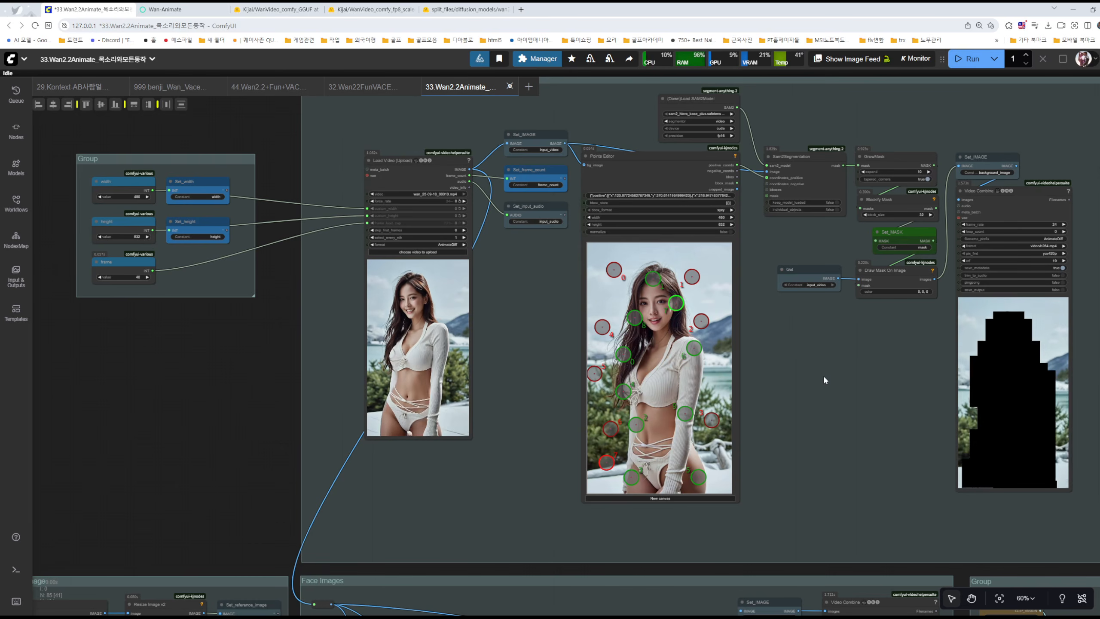
key("ctrl+s")
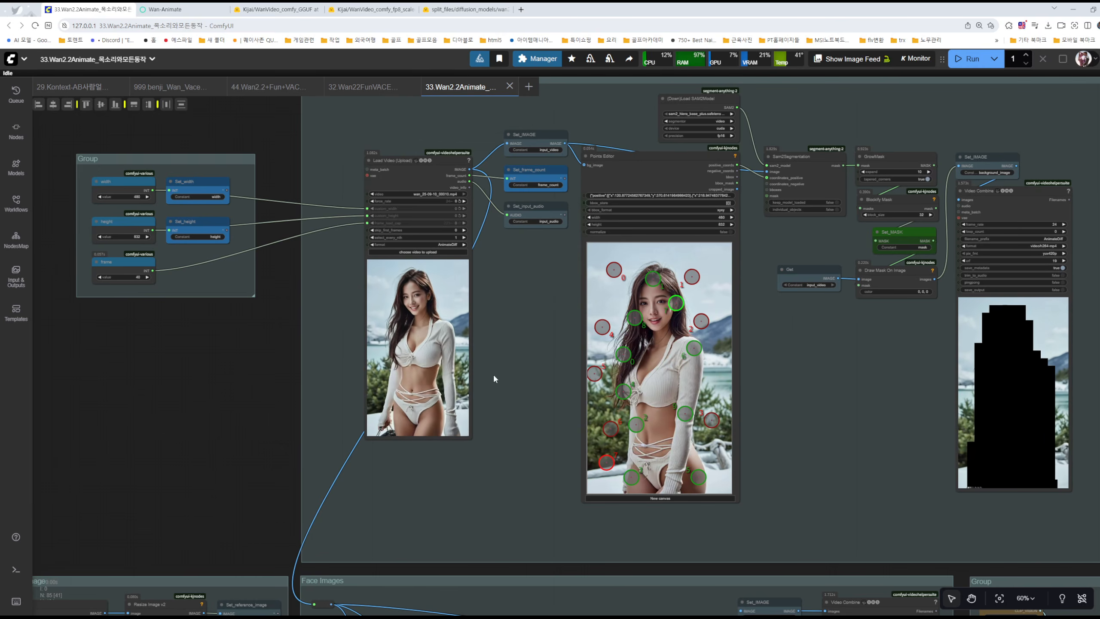
- Review the bypassed Camera Move group and the Models, Reference Image, Face Images and Image Masking groups
left_click_drag(495, 378, 564, 142)
left_click_drag(380, 532, 452, 204)
left_click_drag(378, 500, 387, 197)
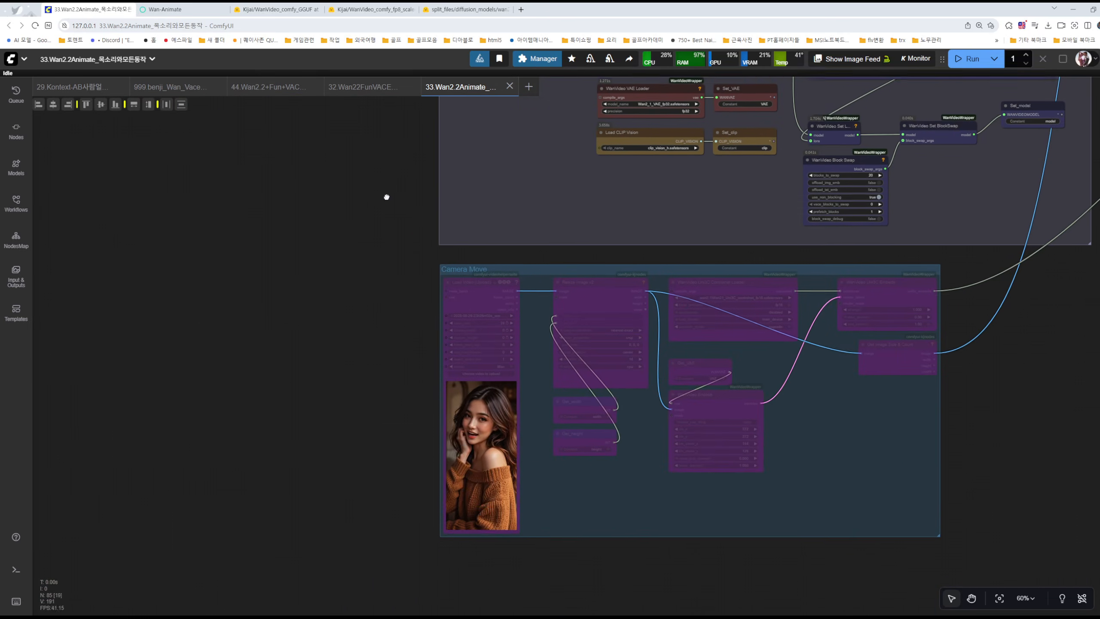
left_click_drag(454, 482, 419, 364)
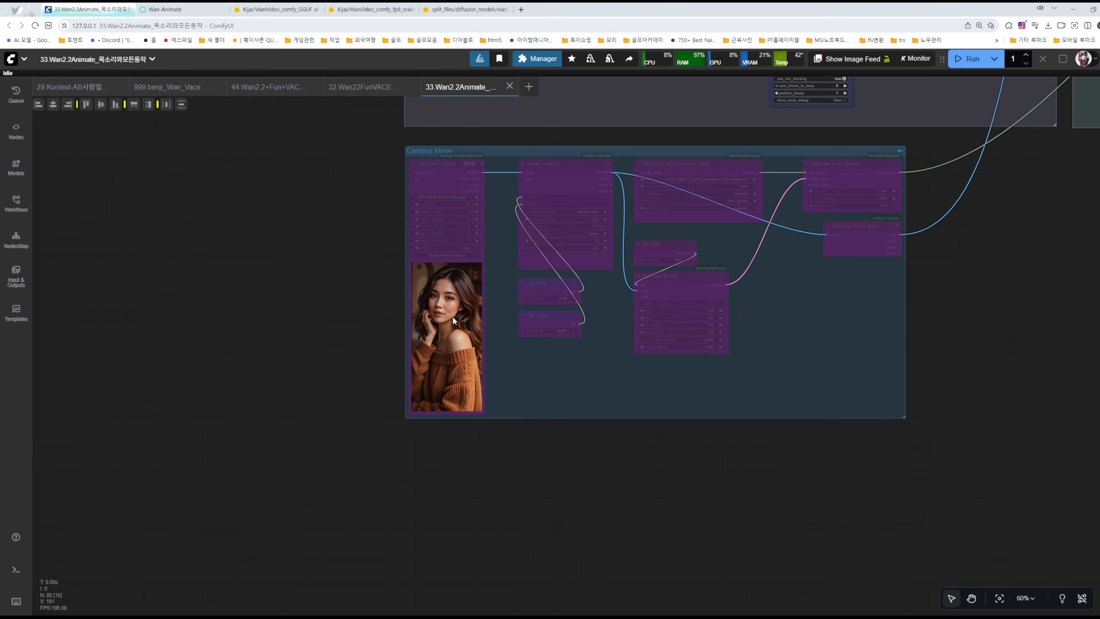
left_click_drag(383, 261, 360, 468)
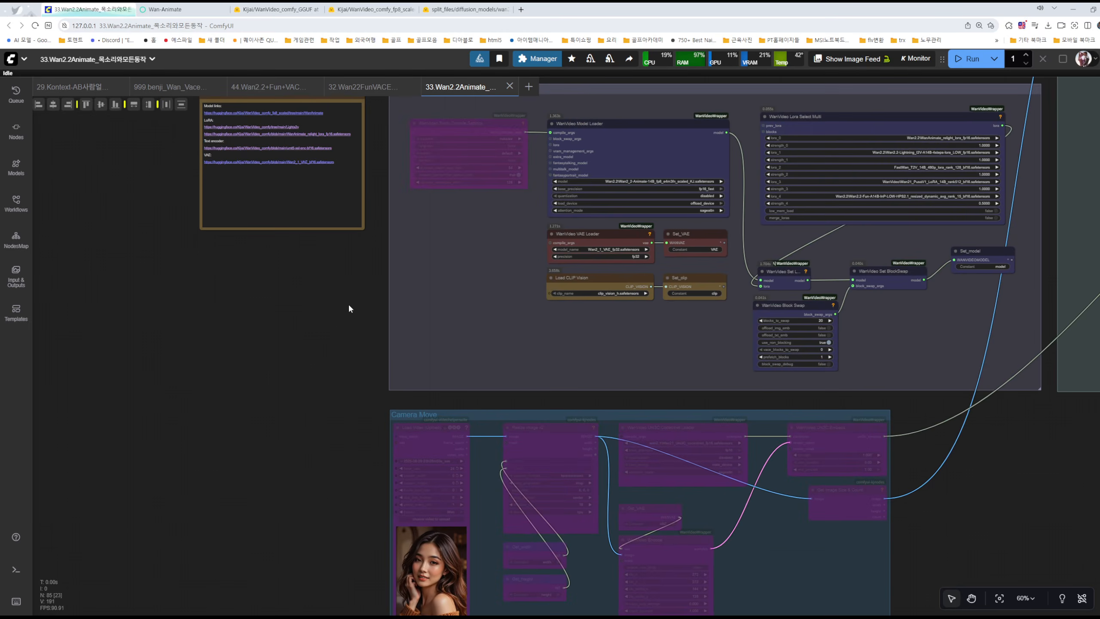
scroll(325, 400, "down", 4)
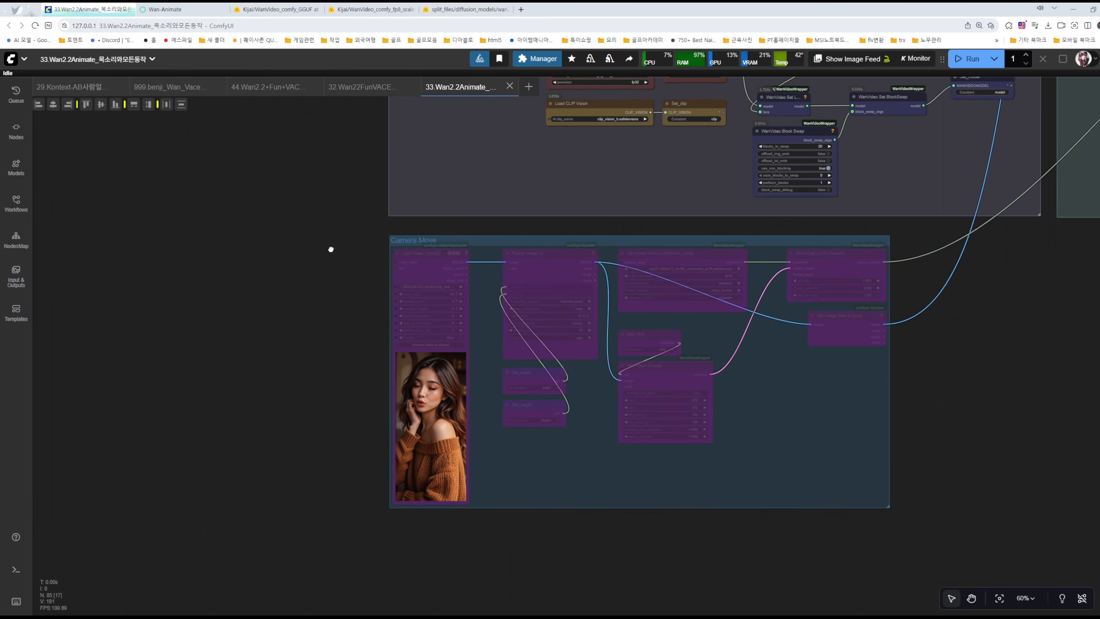
scroll(331, 249, "up", 10)
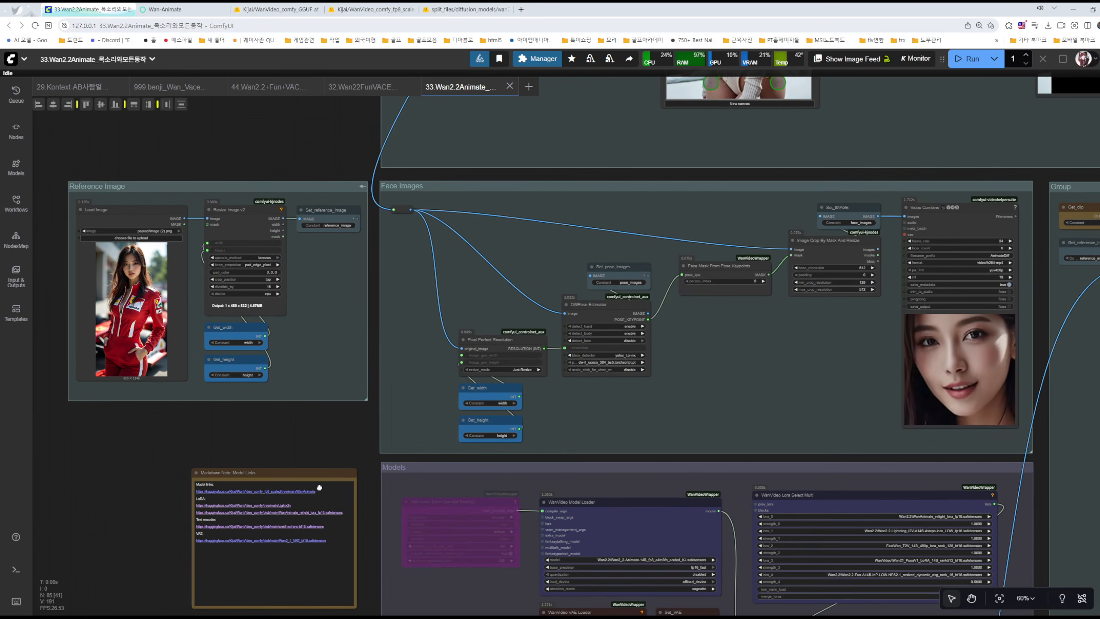
scroll(319, 487, "up", 10)
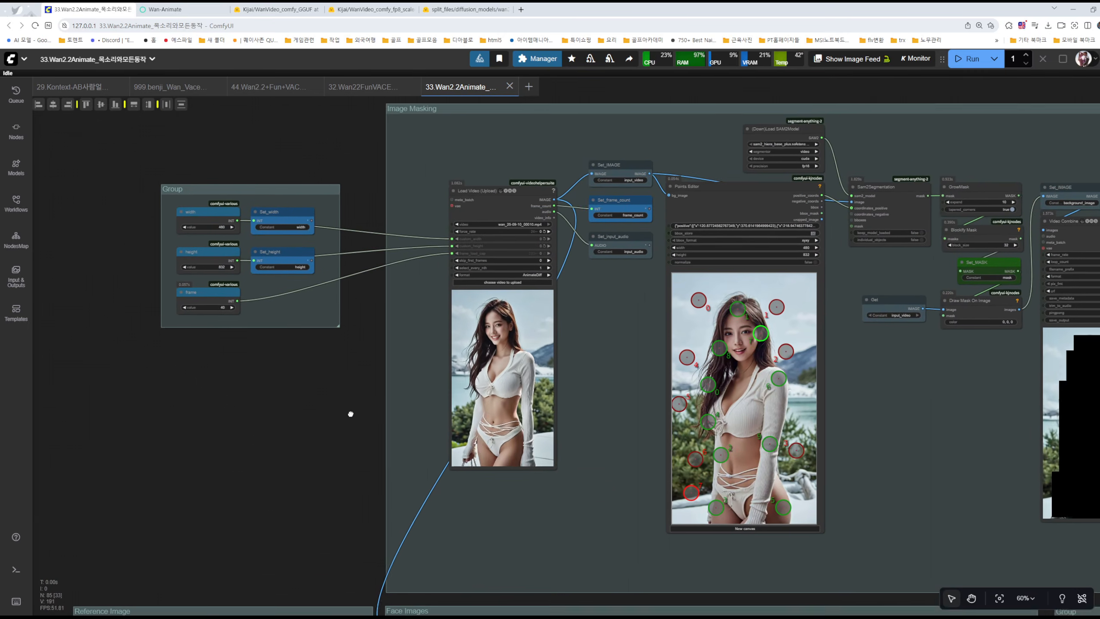
- Examine the width, height and frame nodes, the Load Video connections and the Set_input_audio node, briefly opening and closing the calculator
scroll(350, 413, "up", 1)
scroll(262, 362, "up", 5)
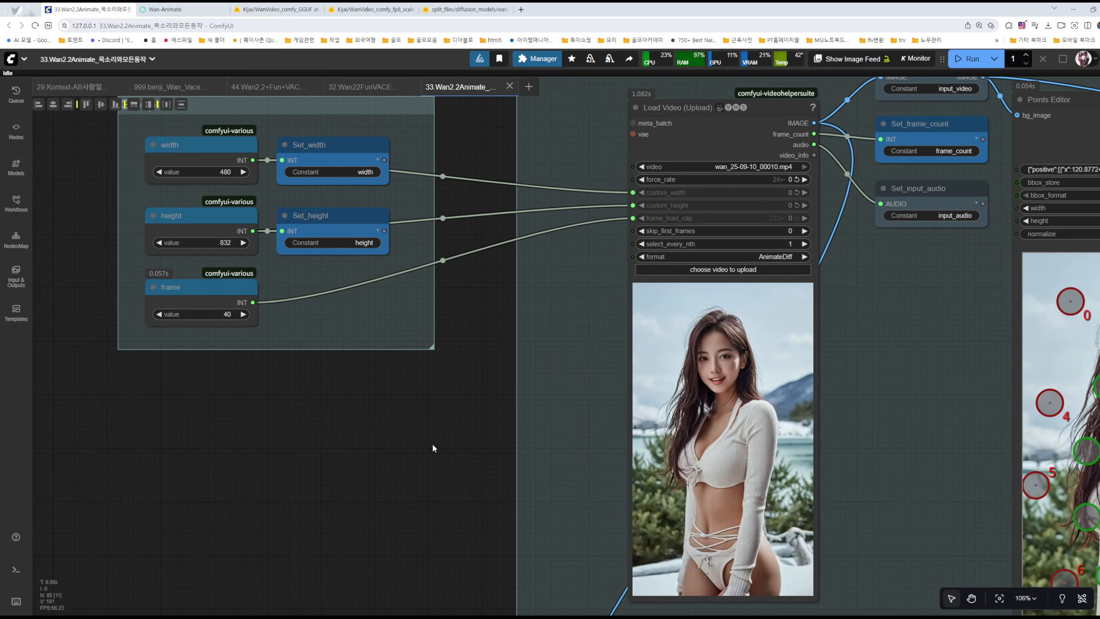
key("XF86Calculator")
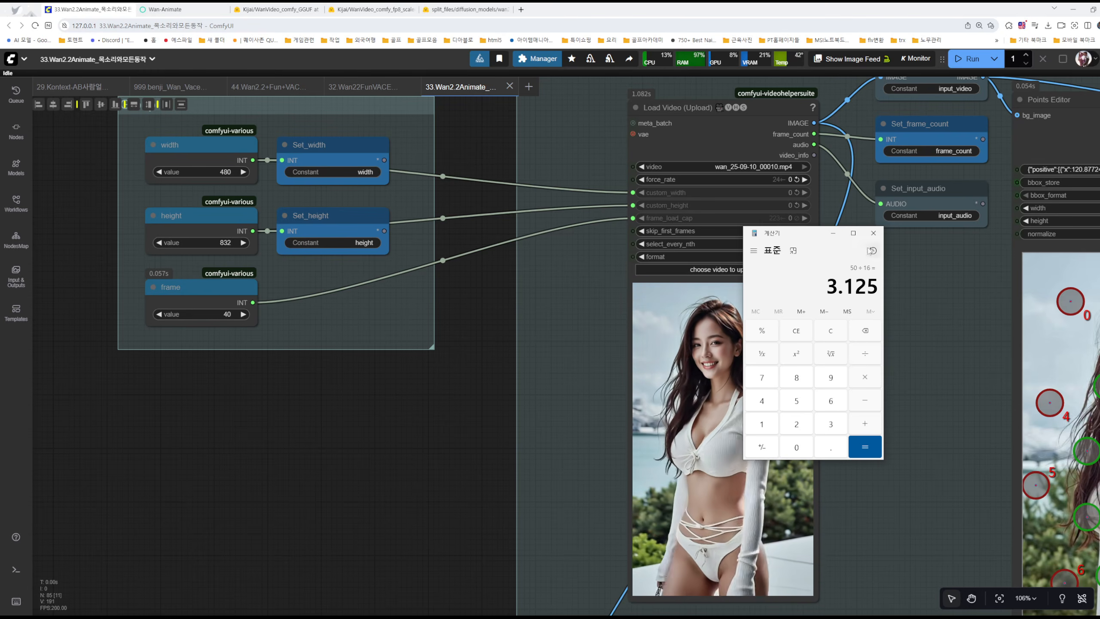
key("alt+F4")
left_click_drag(935, 352, 649, 427)
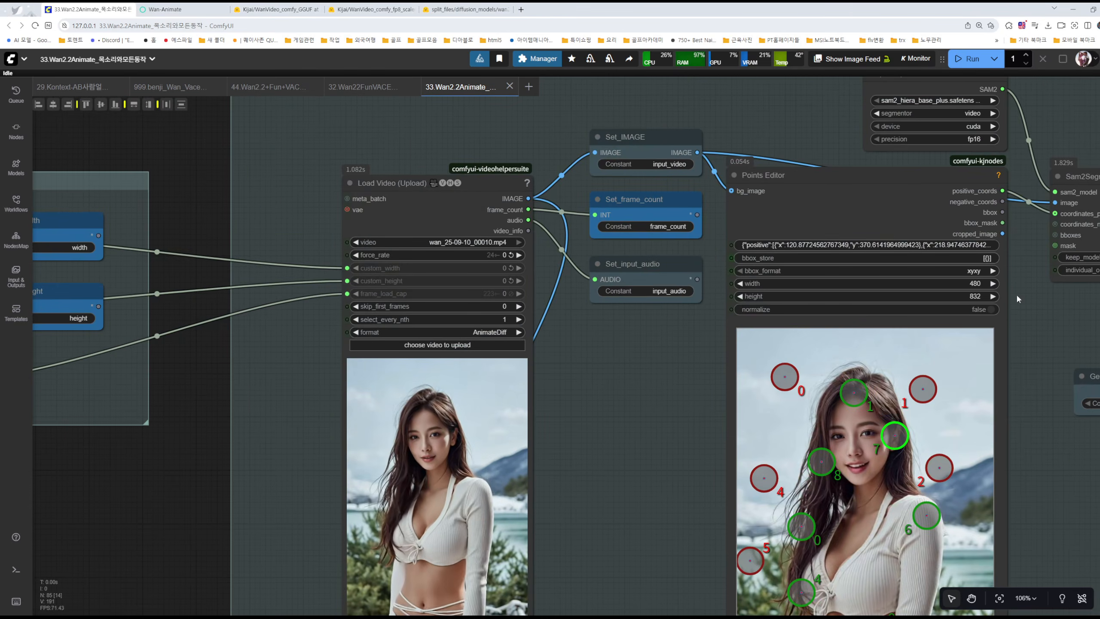
scroll(695, 346, "down", 1)
scroll(603, 367, "down", 1)
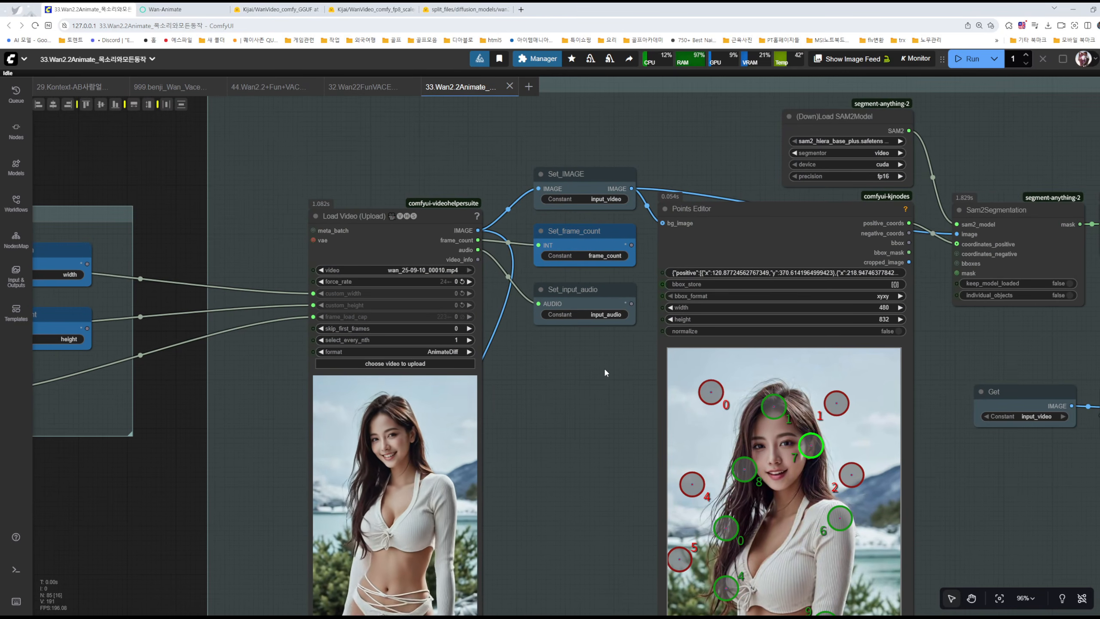
scroll(600, 375, "down", 3)
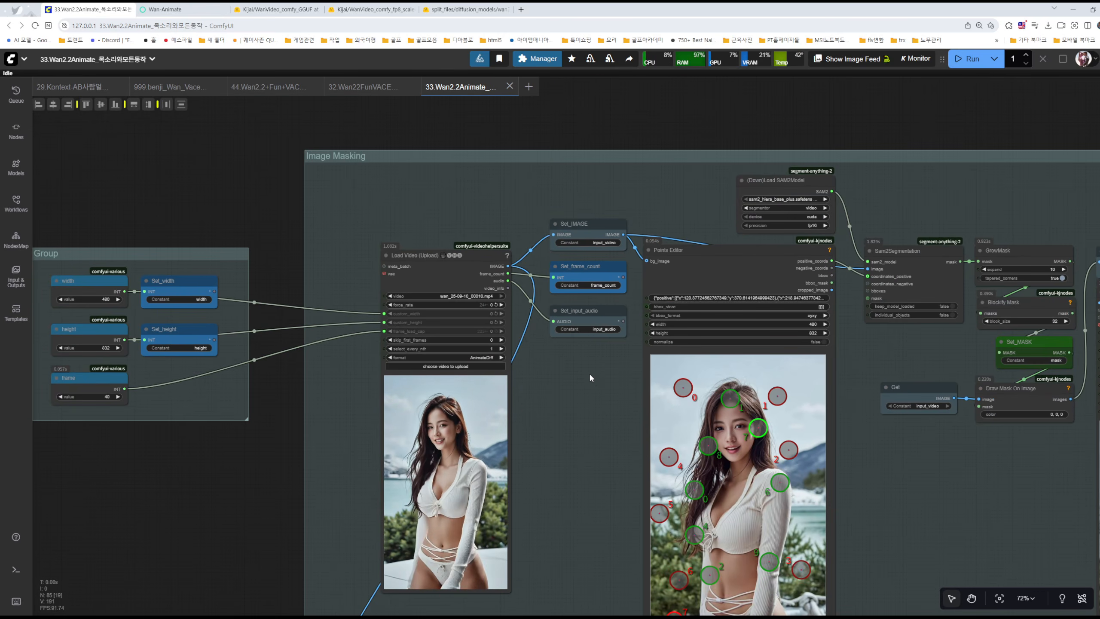
scroll(589, 372, "up", 5)
left_click(597, 304)
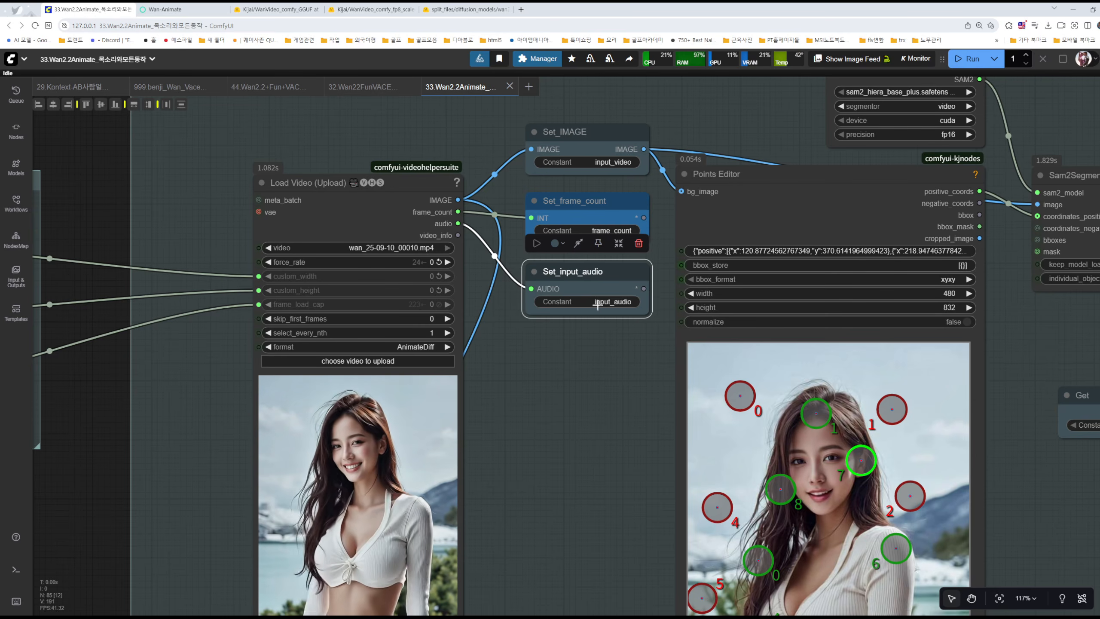
- Color the input_audio Get node above the Image Con group's Video Combine node cyan
left_click_drag(617, 373, 418, 358)
scroll(451, 339, "down", 7)
left_click_drag(1013, 304, 559, 375)
scroll(702, 369, "up", 5)
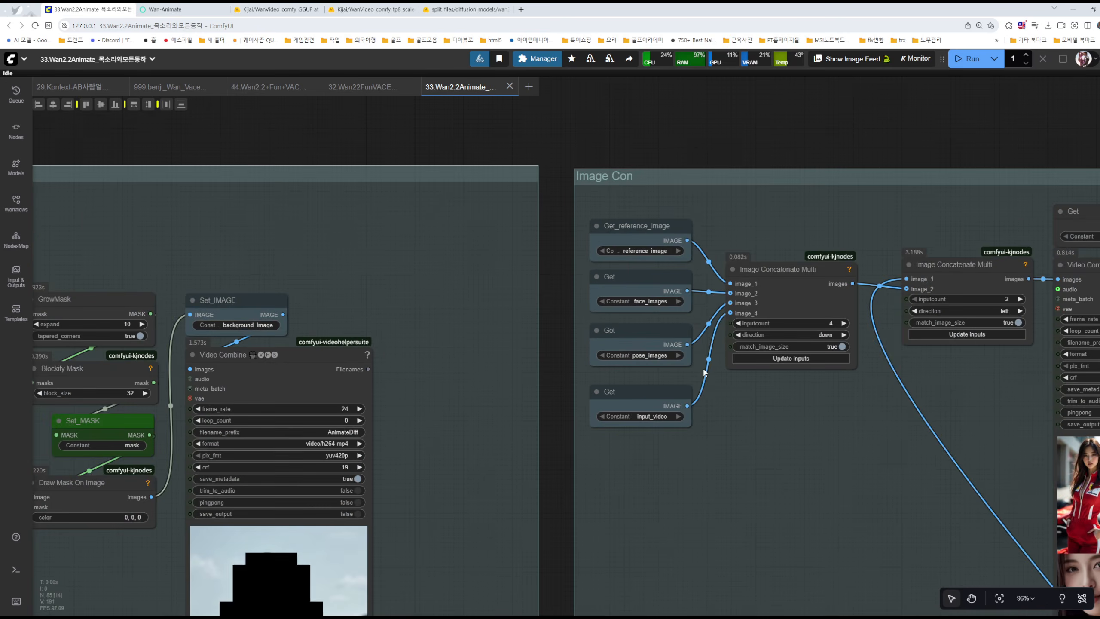
scroll(704, 372, "up", 4)
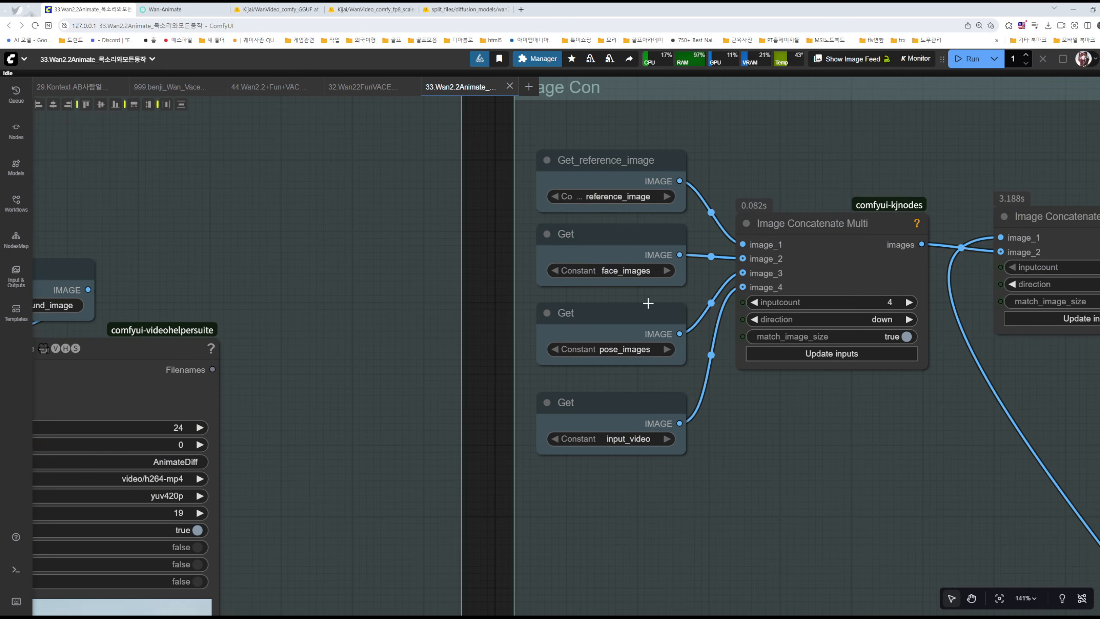
scroll(647, 303, "right", 9)
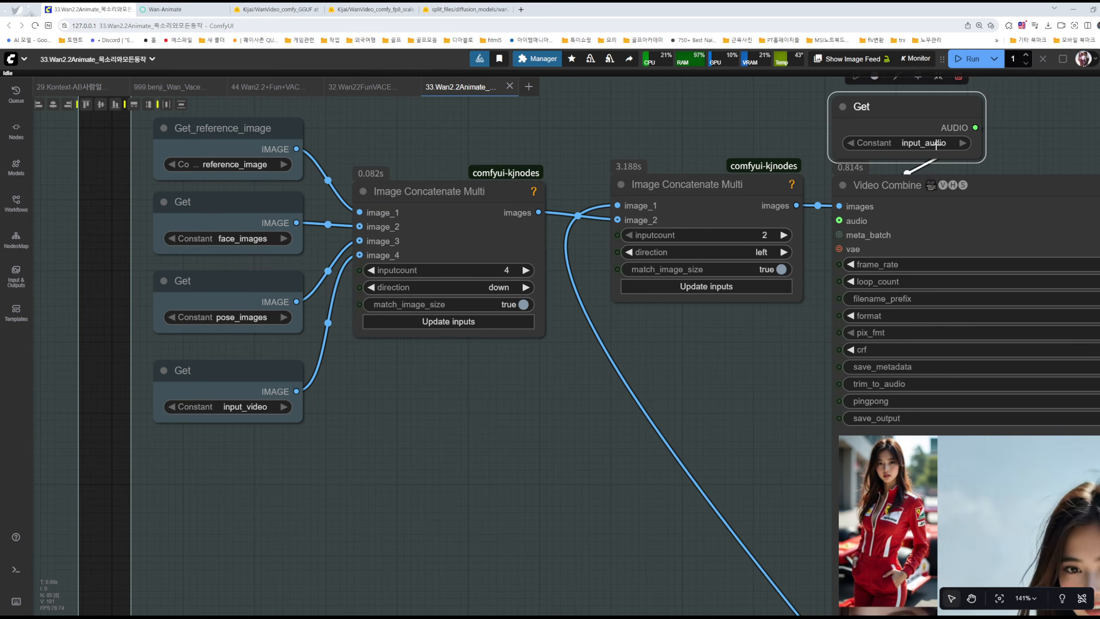
scroll(718, 367, "down", 6)
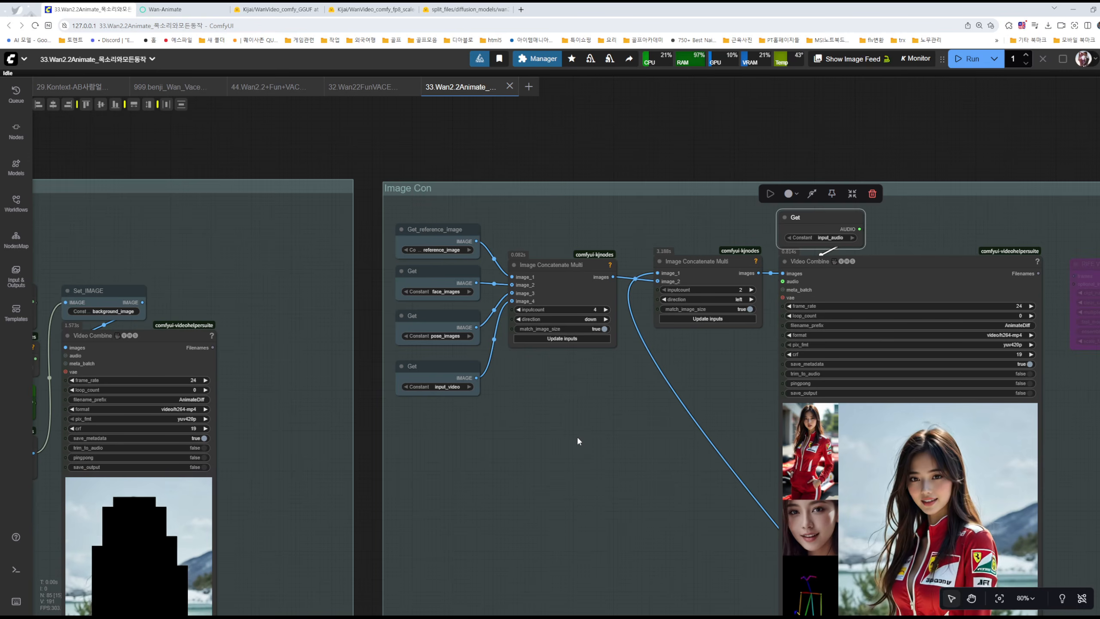
left_click(790, 195)
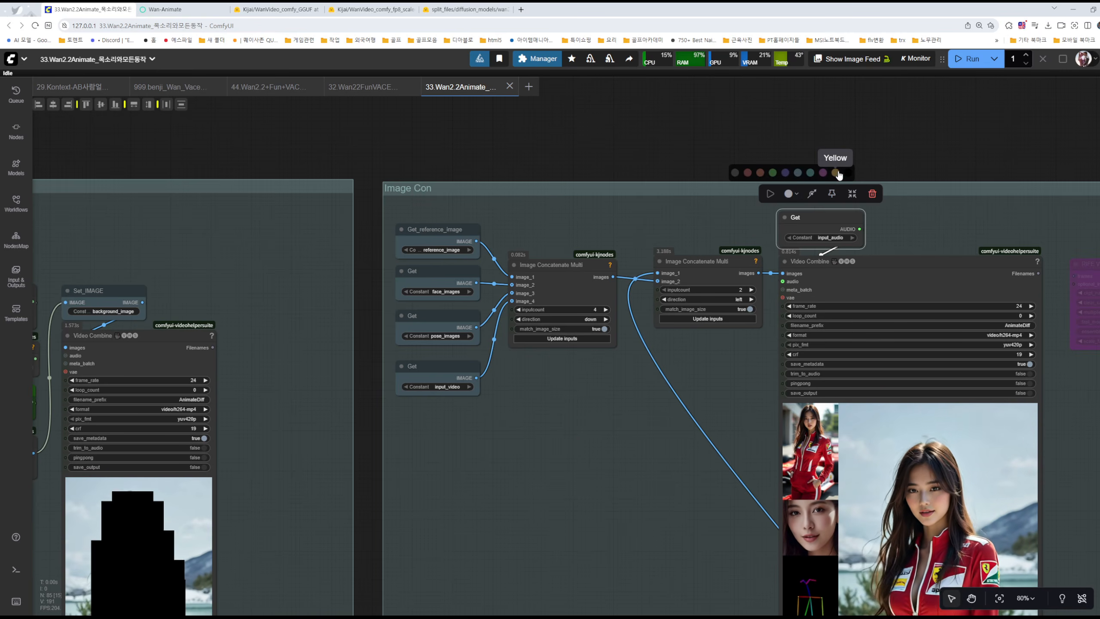
left_click(811, 172)
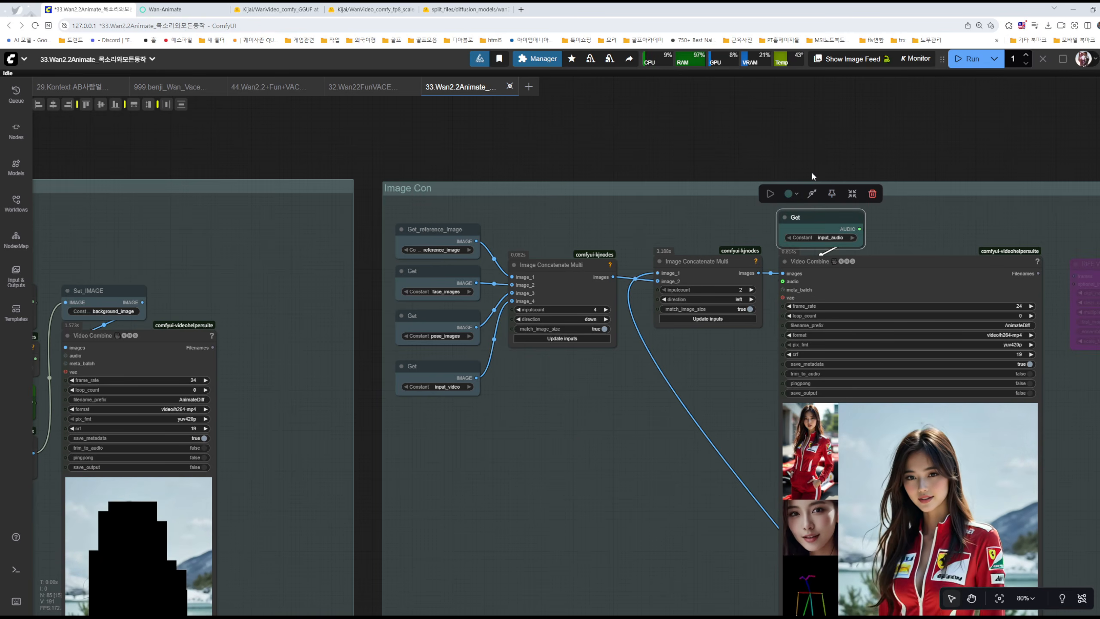
- Color the Set_input_audio node in the Image Masking group cyan to match its Get node
left_click_drag(324, 250, 1019, 248)
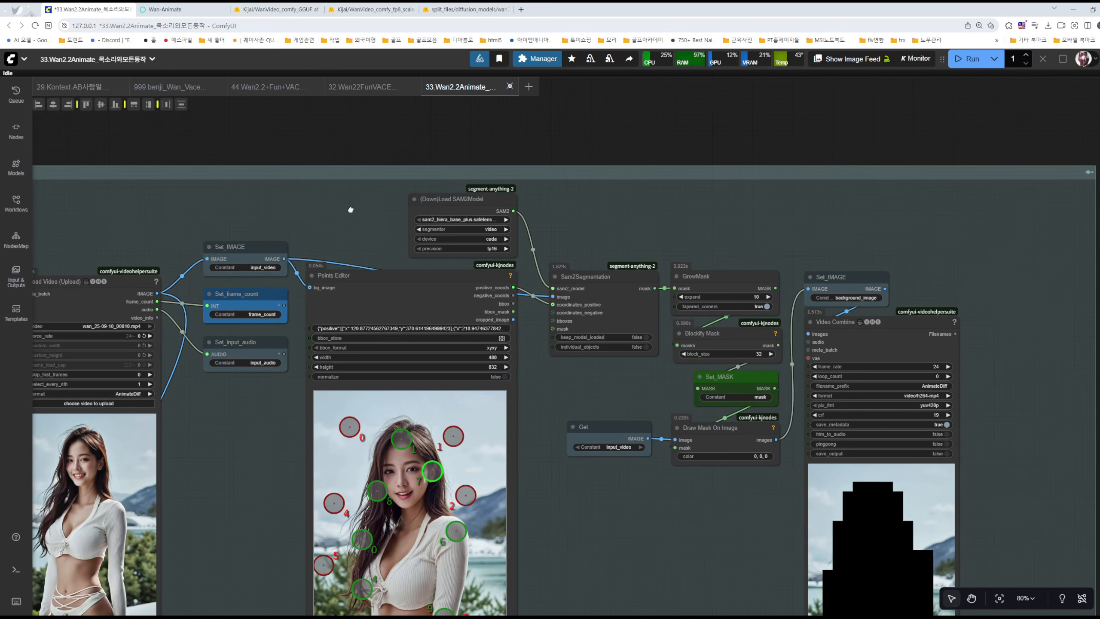
left_click_drag(351, 210, 795, 203)
left_click(684, 335)
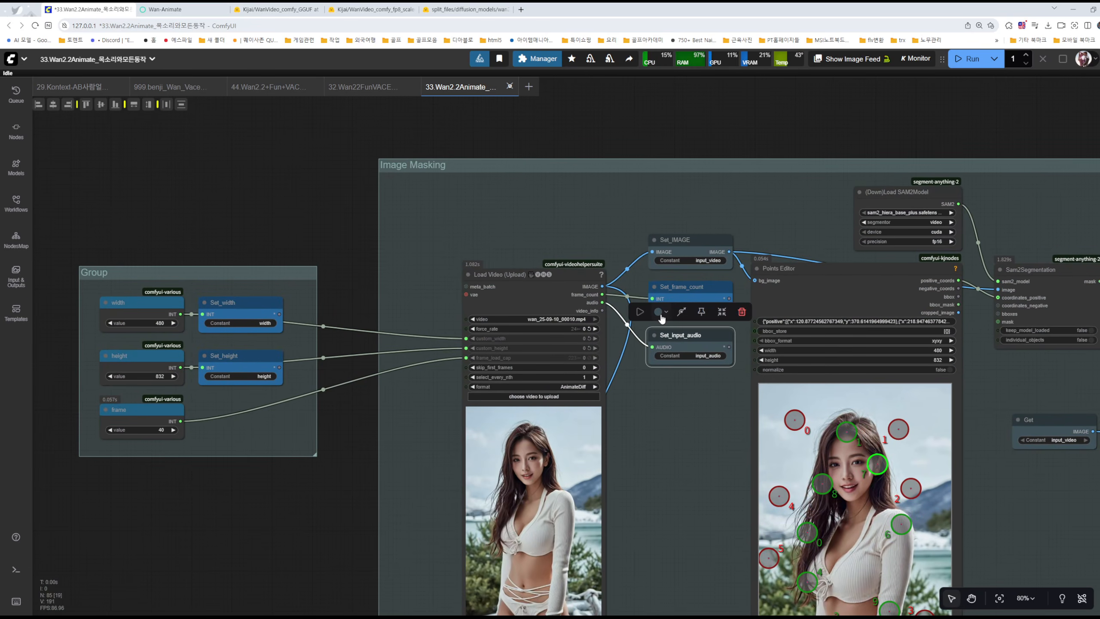
left_click(659, 311)
left_click(783, 210)
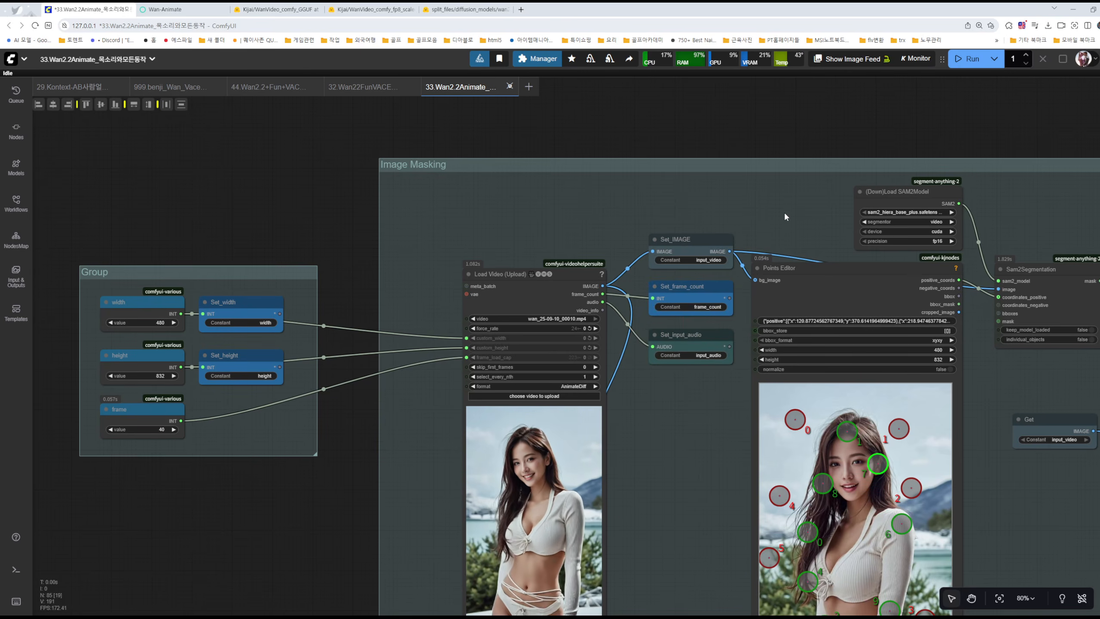
- Examine the Image Masking, Face Images, Reference Image, Models and sampling groups of the workflow
scroll(576, 137, "right", 5)
scroll(576, 137, "down", 10)
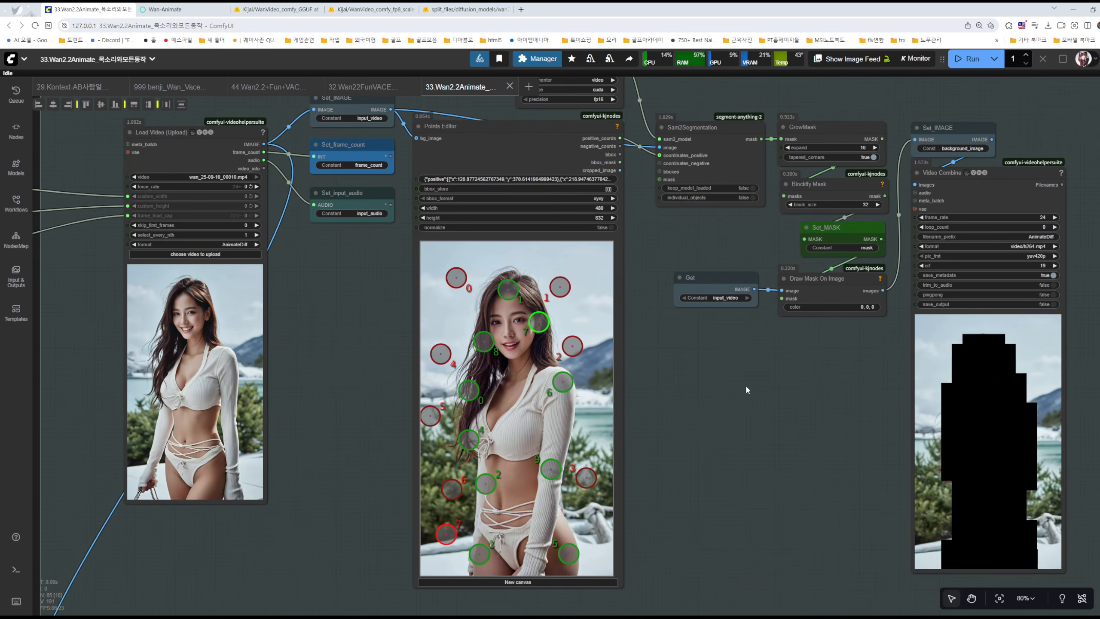
scroll(582, 215, "down", 2)
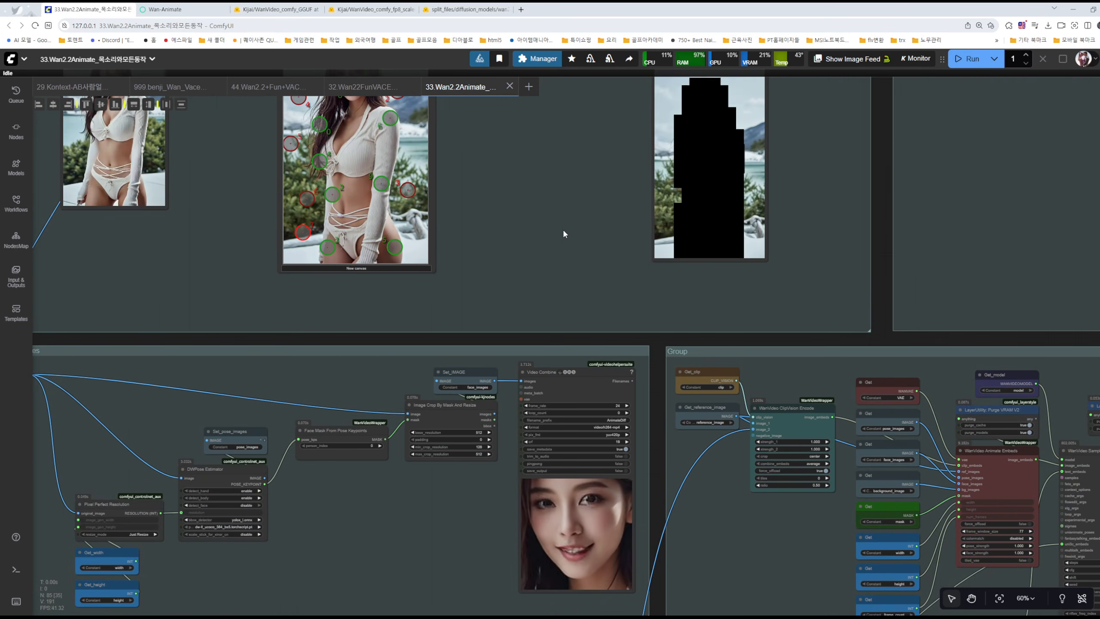
scroll(562, 229, "left", 8)
scroll(562, 228, "down", 6)
scroll(646, 316, "down", 7)
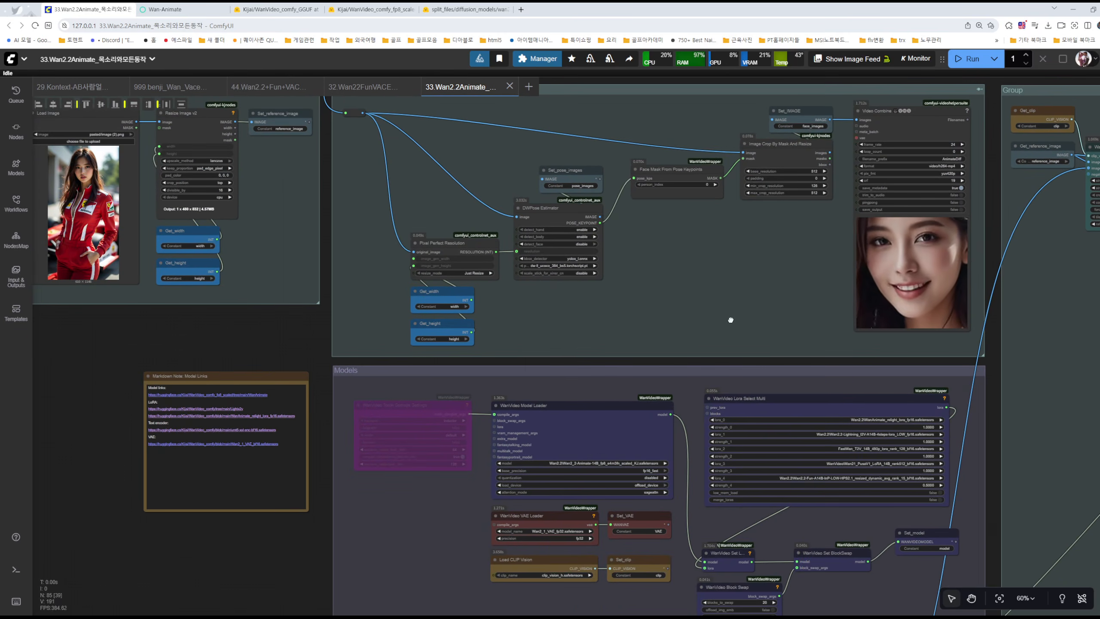
scroll(771, 391, "right", 14)
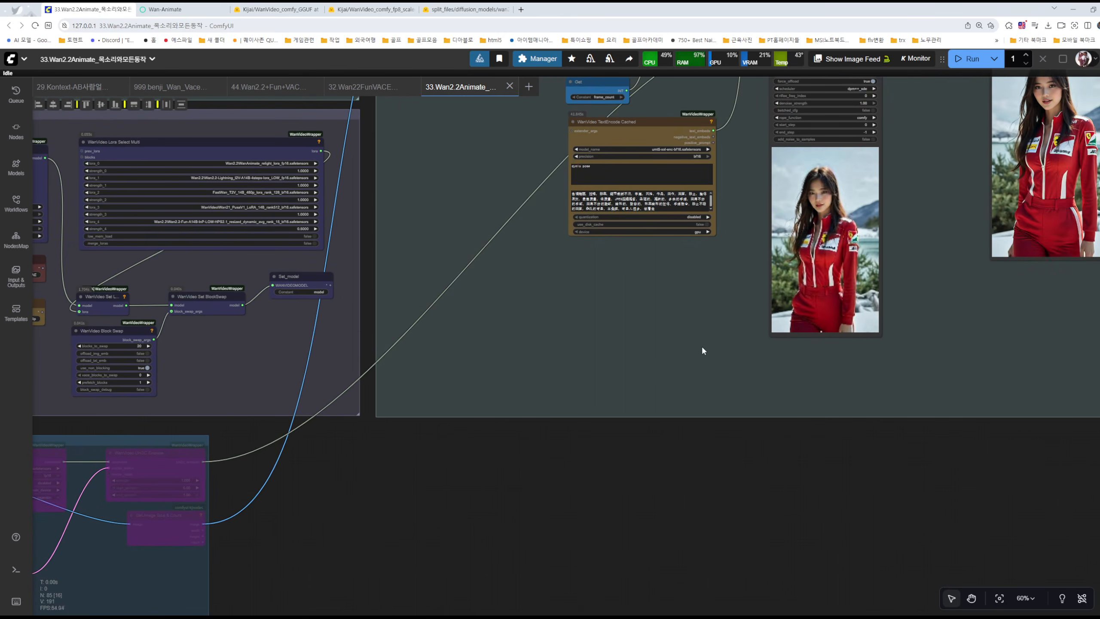
scroll(650, 344, "up", 10)
scroll(650, 344, "left", 5)
scroll(773, 537, "up", 10)
scroll(772, 537, "left", 6)
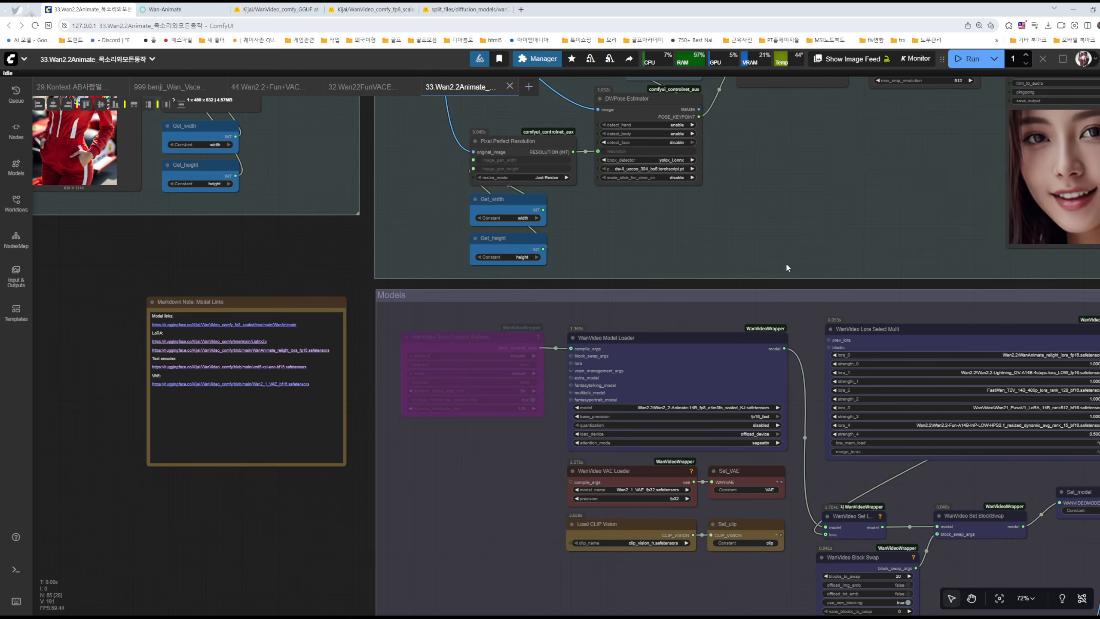
- Read the model, LoRA, text encoder and VAE links in the Model Links note beside the Models group
left_click_drag(722, 249, 908, 239)
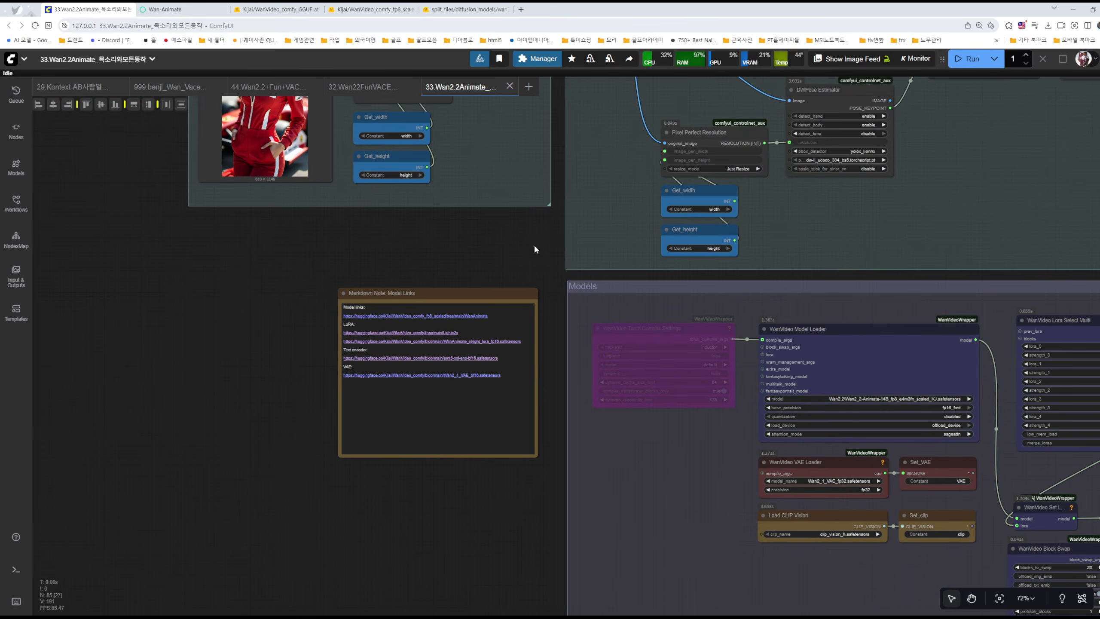
scroll(533, 245, "left", 3)
scroll(534, 244, "down", 1)
scroll(390, 296, "up", 12)
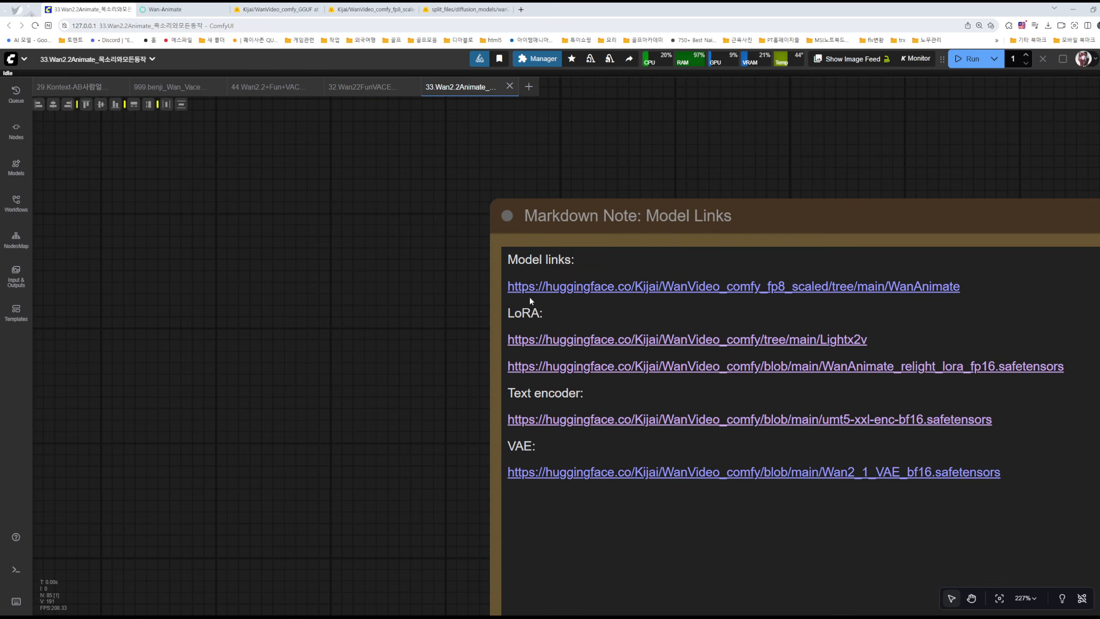
scroll(426, 321, "down", 8)
scroll(565, 225, "right", 4)
scroll(564, 225, "up", 4)
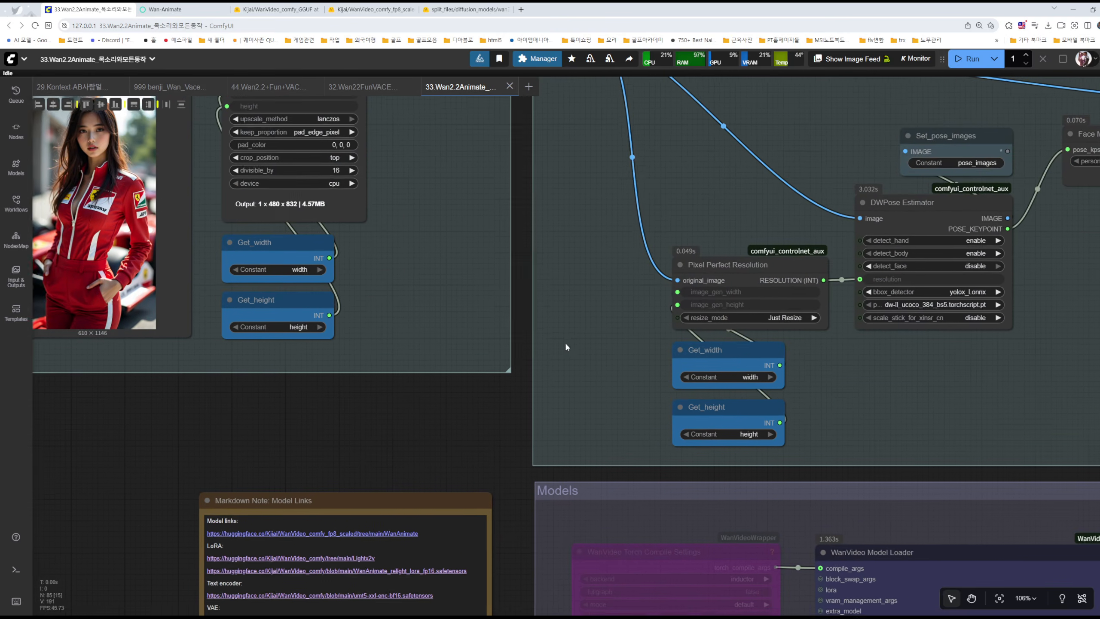
- Consult the Notepad text file of Wan-Animate links, then return to the Face Images group in ComfyUI
scroll(569, 319, "down", 3)
key("alt+Tab")
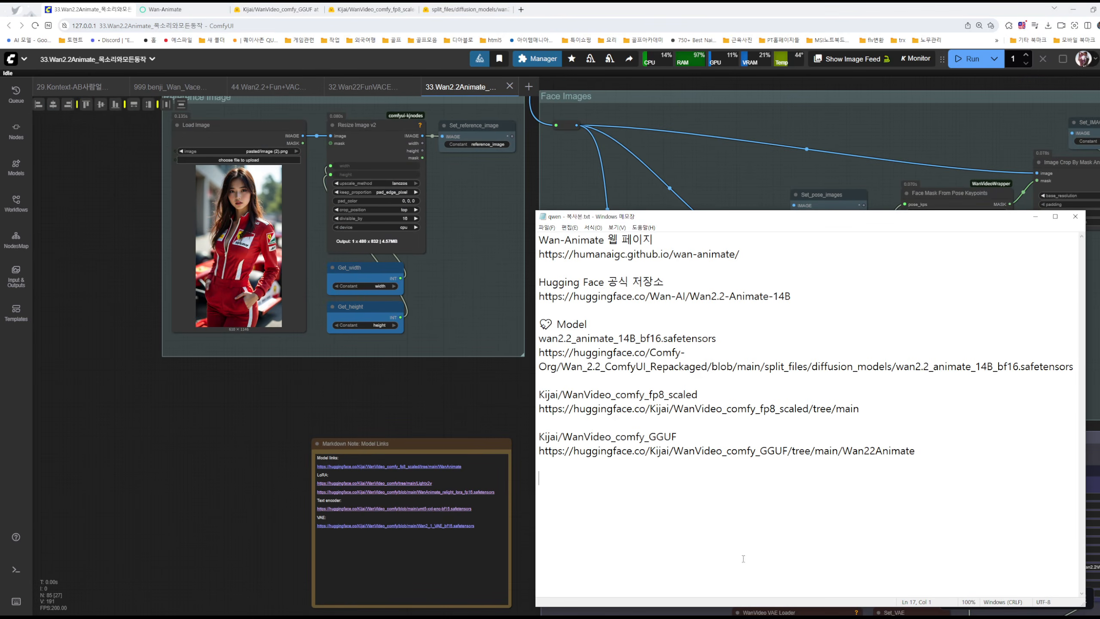
left_click_drag(688, 490, 352, 332)
key("alt+Tab")
left_click_drag(768, 126, 687, 194)
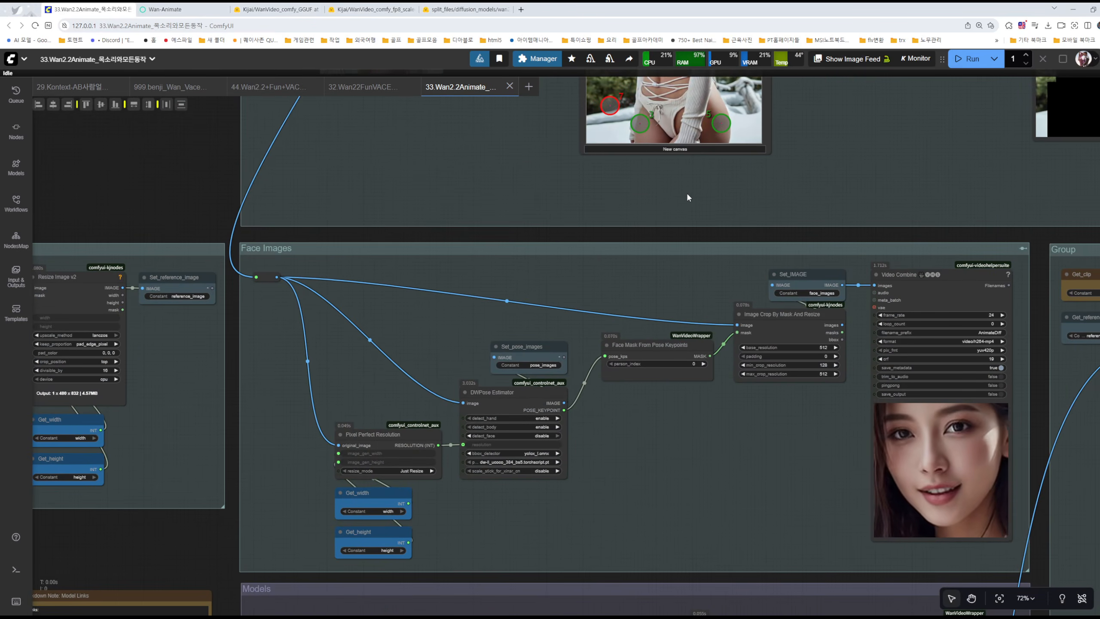